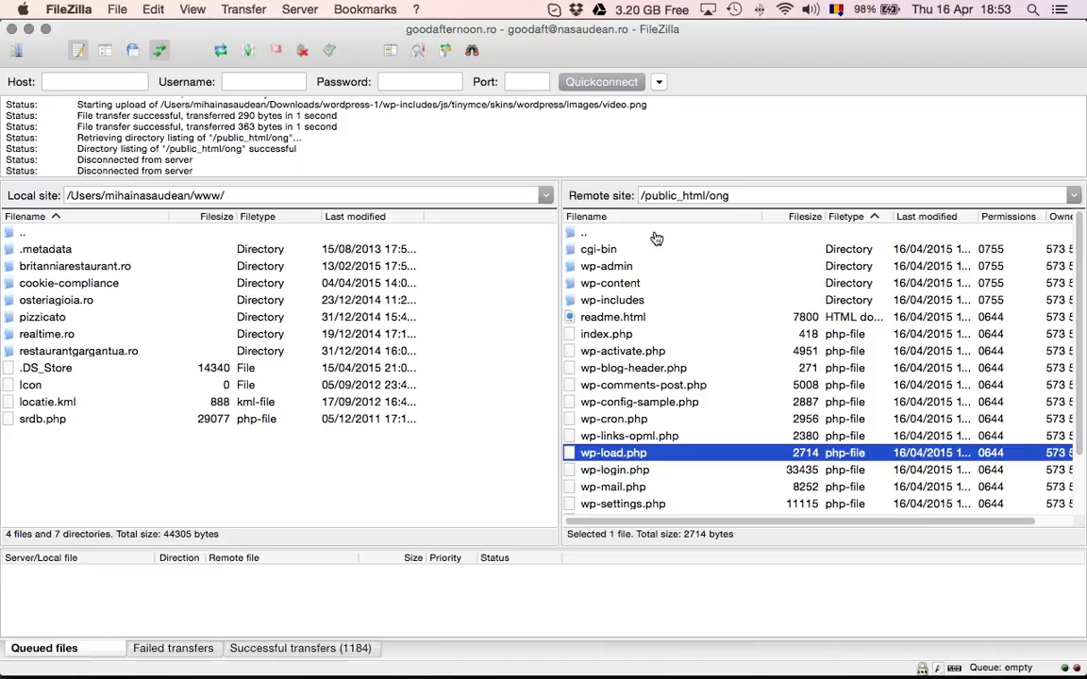
Switch to Safari's 'WordPress › În Română' tab and paste ong.goodafternoon.ro into the address bar
key(super+Tab)
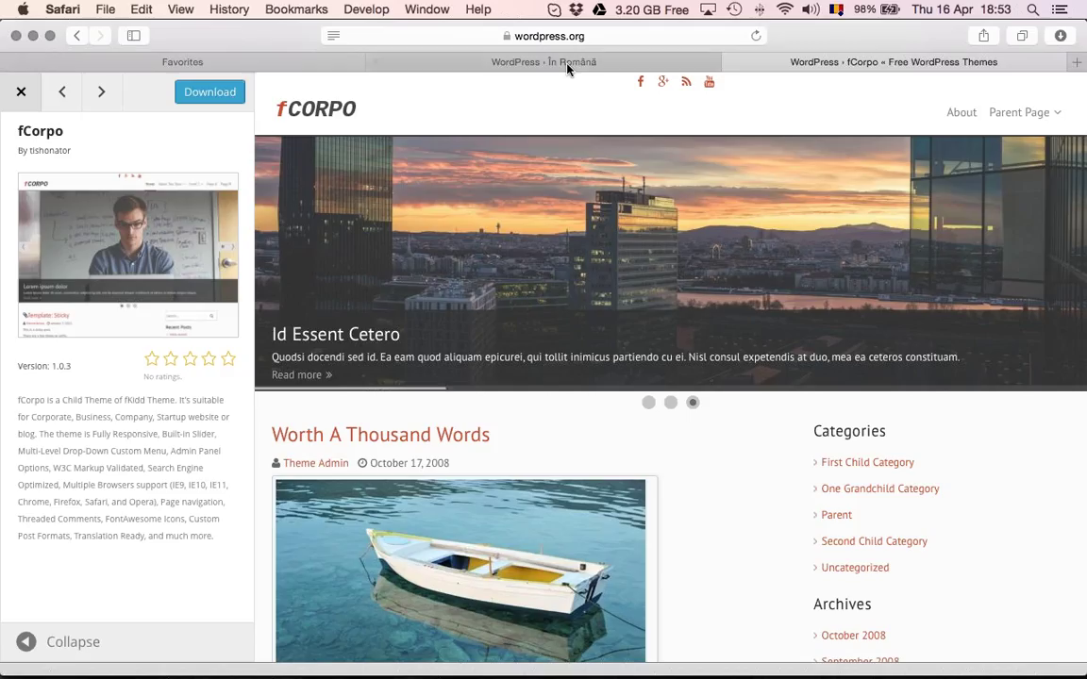
click(567, 68)
click(556, 36)
text(ong.goodafternoon.ro)
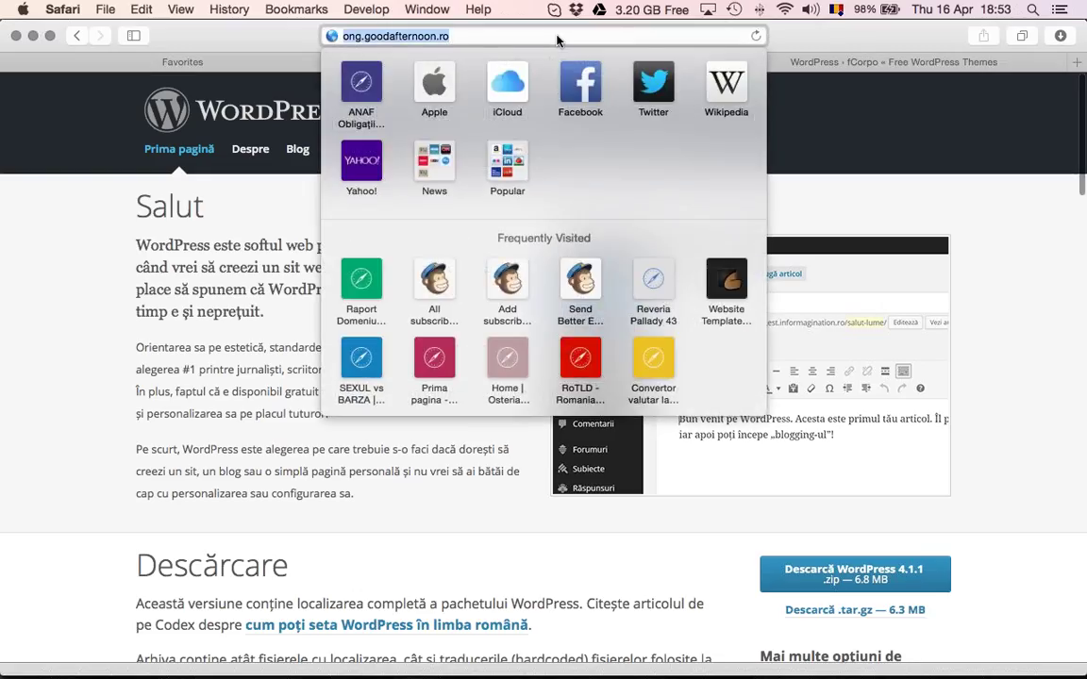
Load ong.goodafternoon.ro and review the database name, user, password, host and table prefix requirements
key(Return)
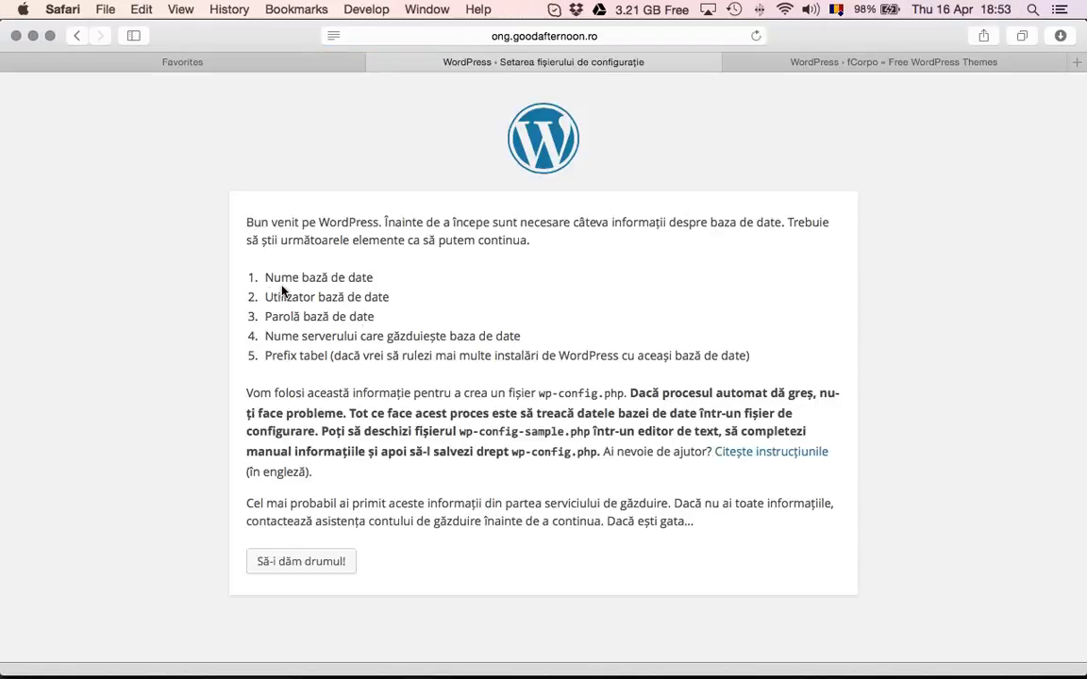
drag(274, 279, 364, 317)
drag(274, 336, 515, 338)
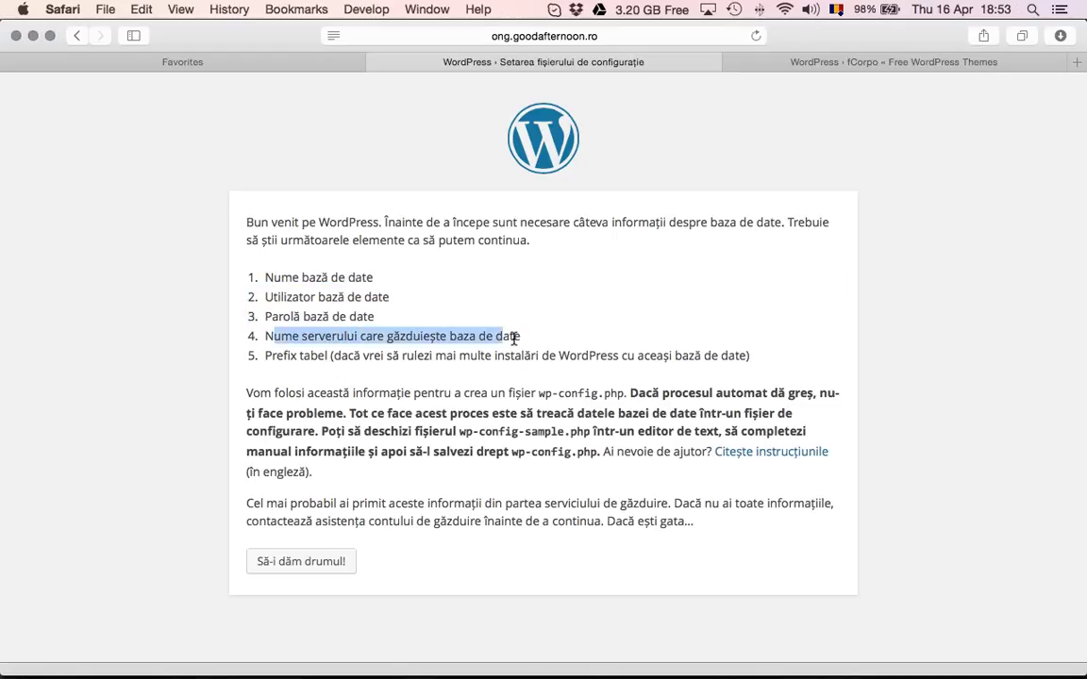
drag(318, 355, 318, 356)
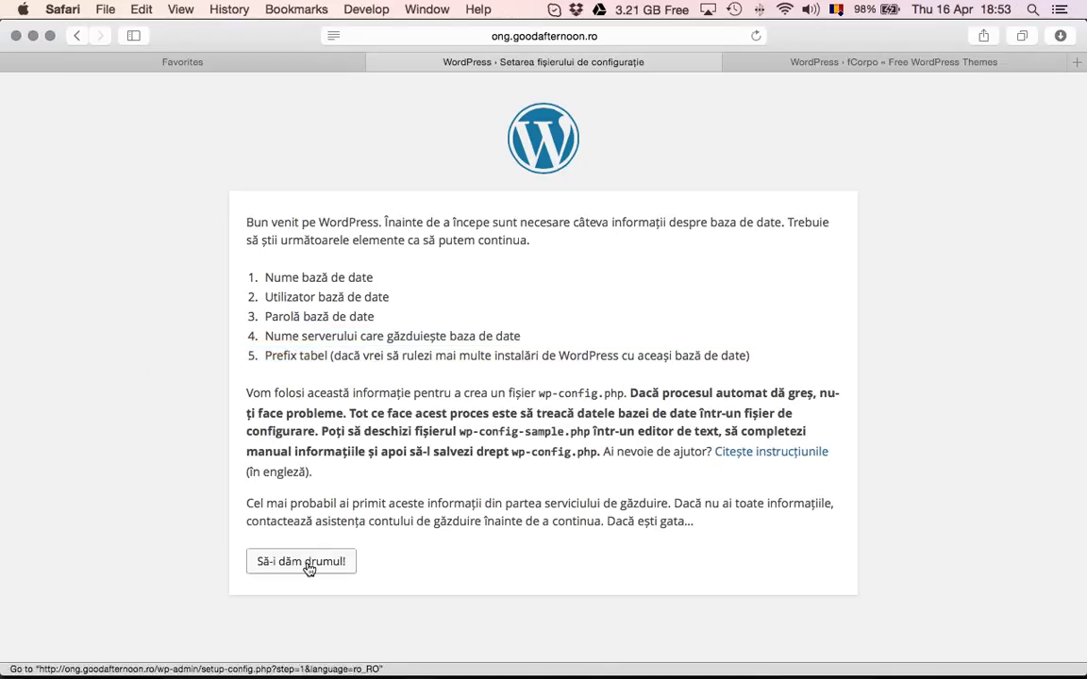
Begin database setup with 'Să-i dăm drumul!' and paste the database name copied from Skype
click(304, 564)
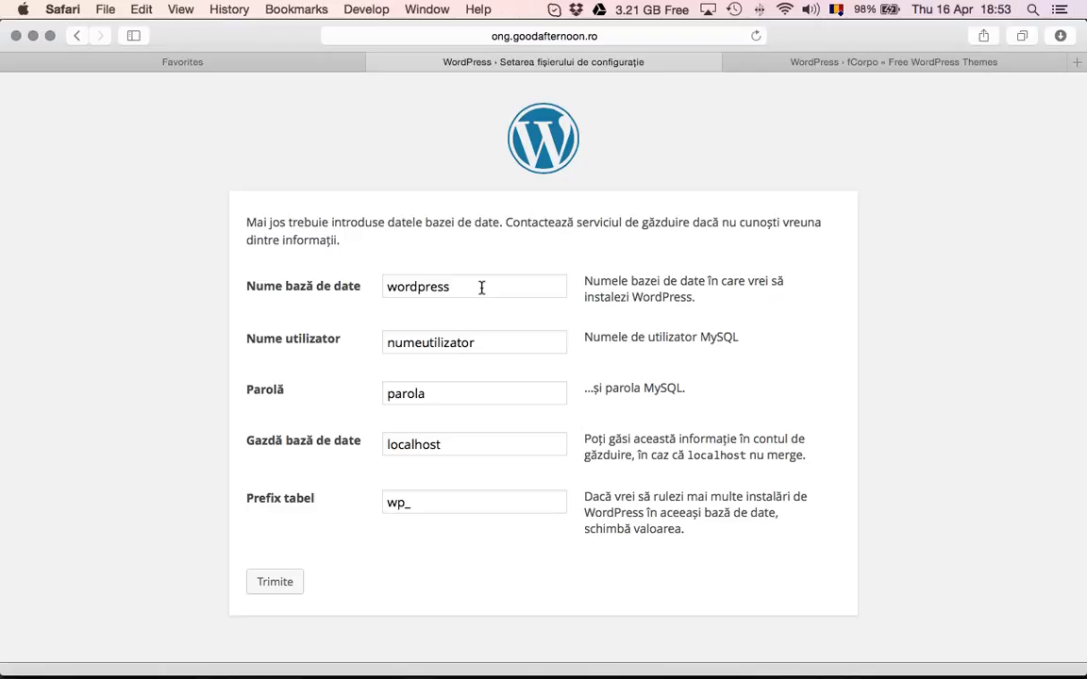
click(481, 287)
key(super+Tab)
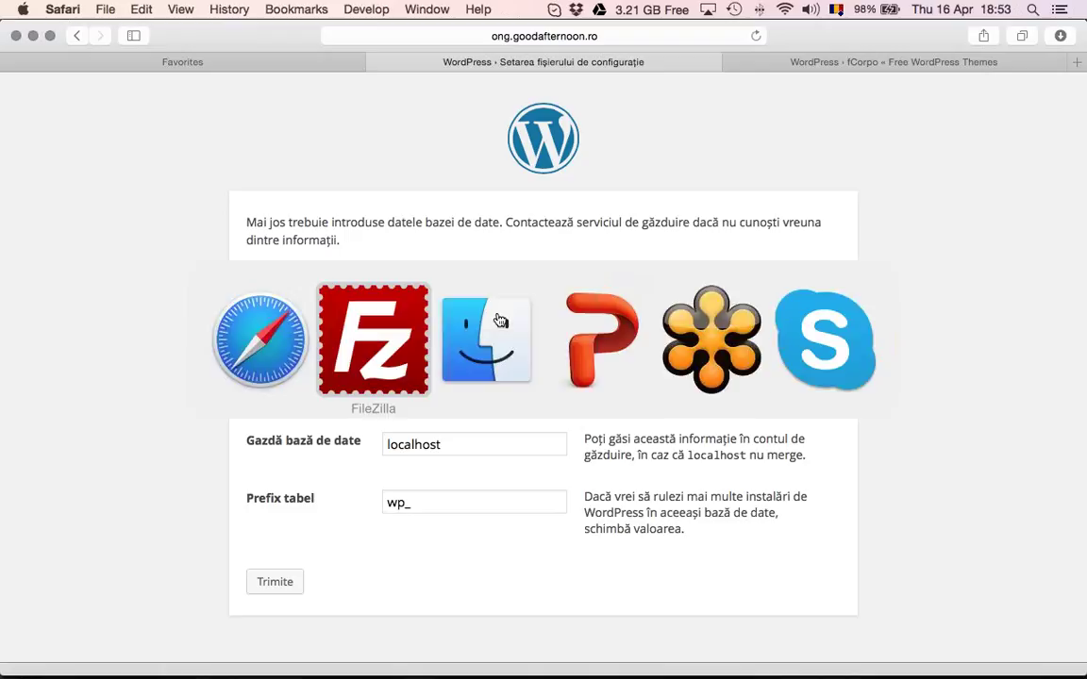
key(super+Tab)
key(super+Tab)
key(super+Tab)
key(super+Tab)
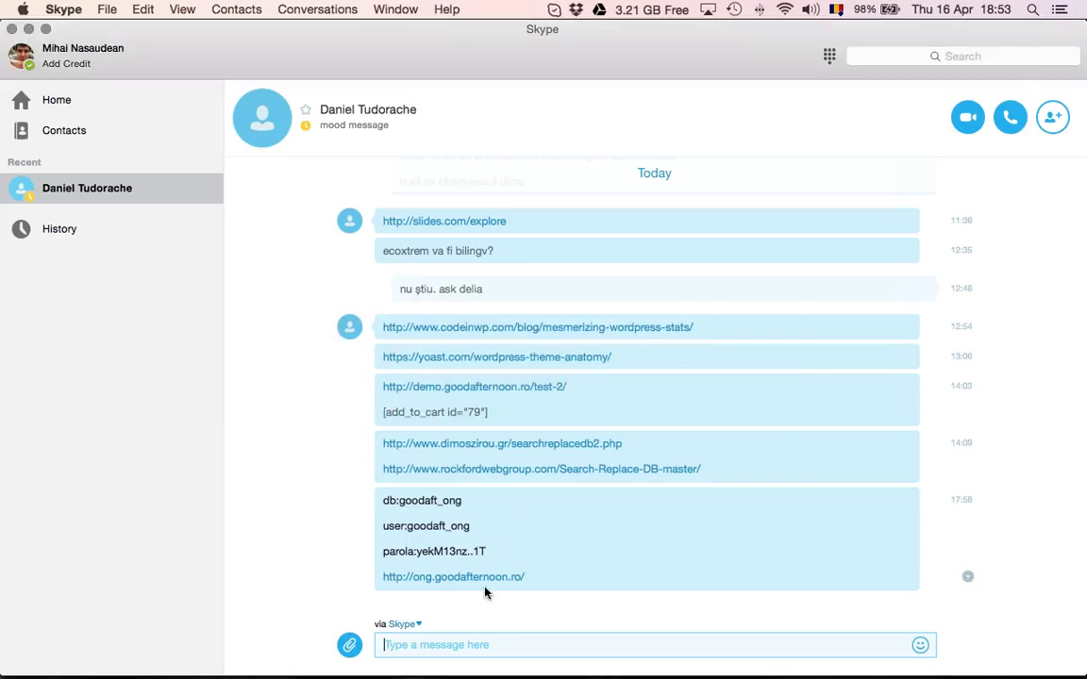
drag(477, 507, 400, 505)
key(super+c)
key(super+Tab)
click(466, 286)
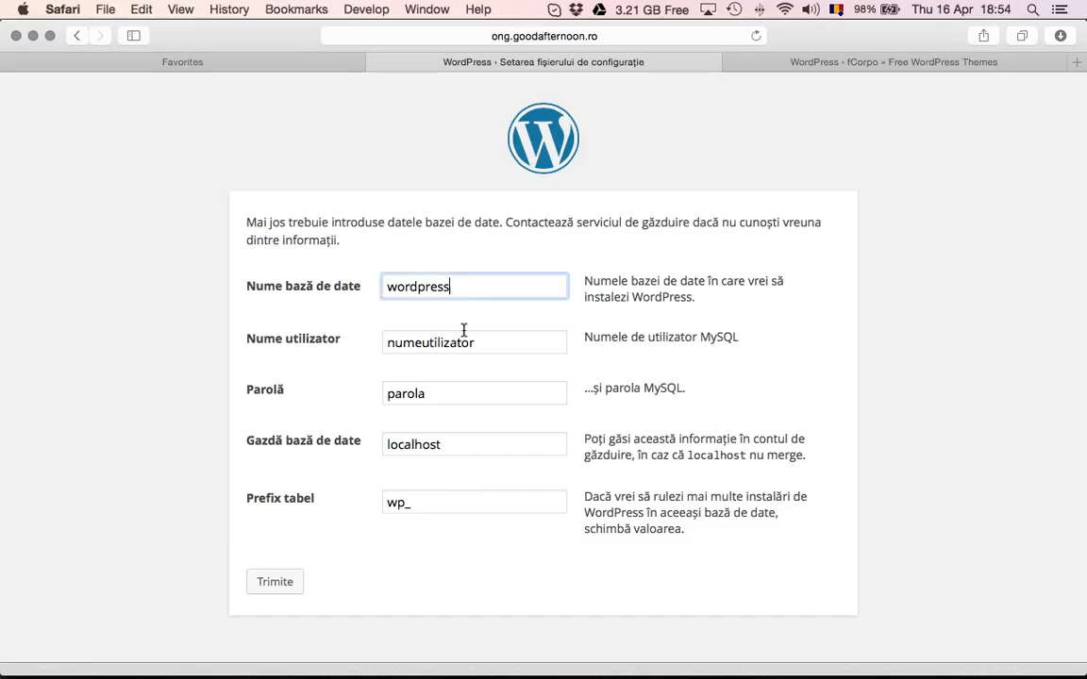
double_click(468, 284)
key(super+v)
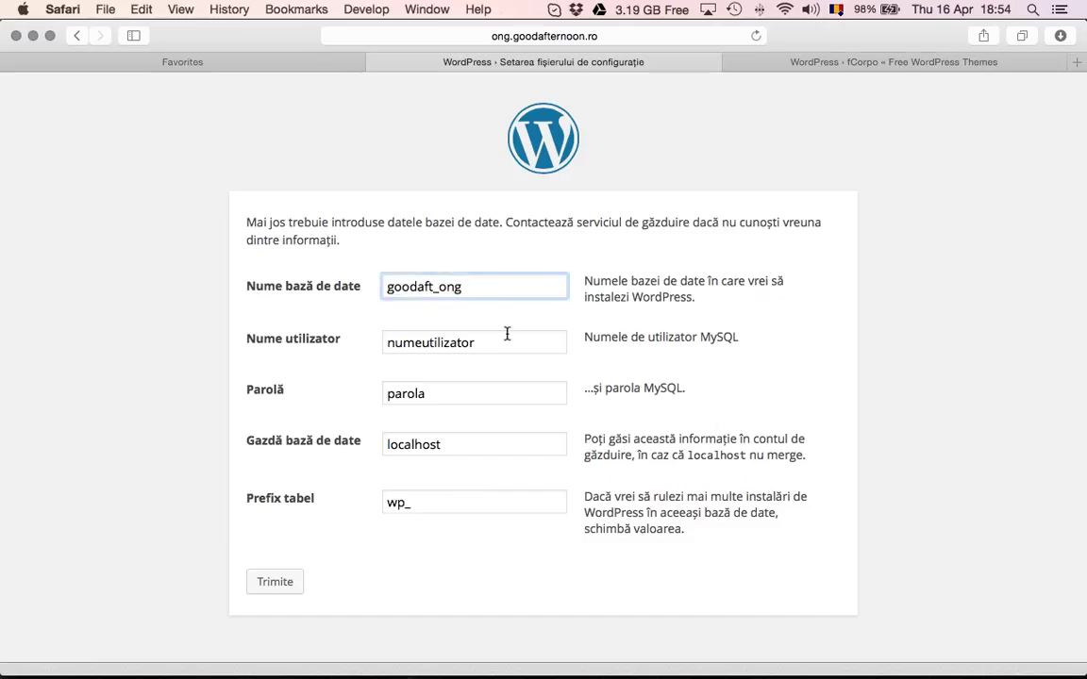
Replace the placeholder username and password with the database credentials copied from Skype
key(super+Tab)
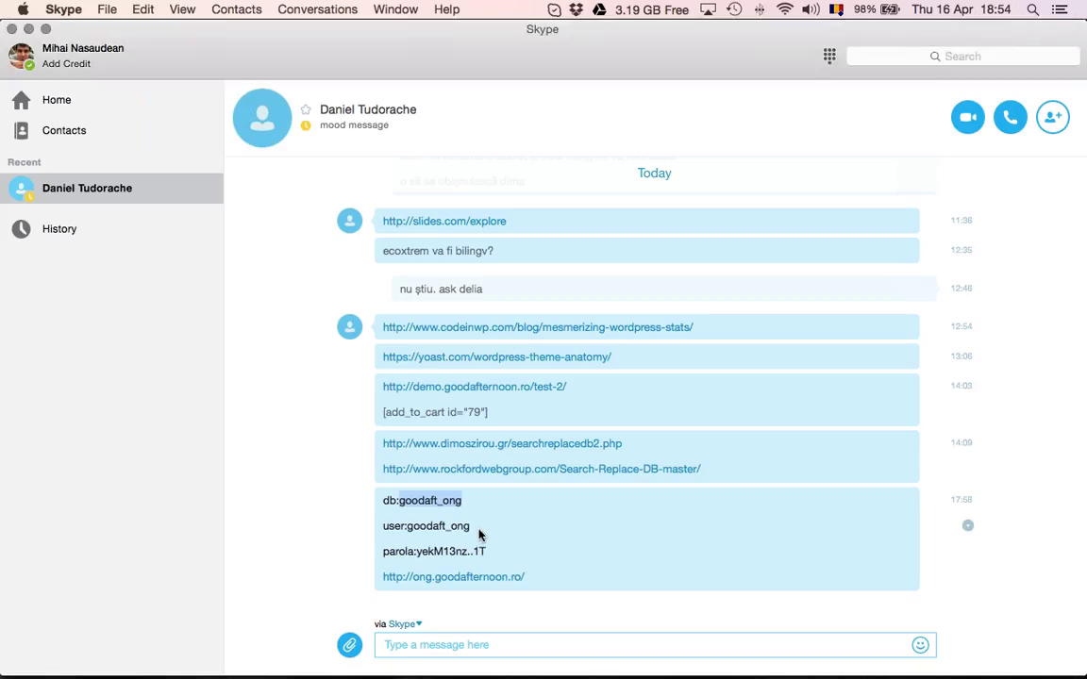
drag(480, 531, 409, 526)
key(super+c)
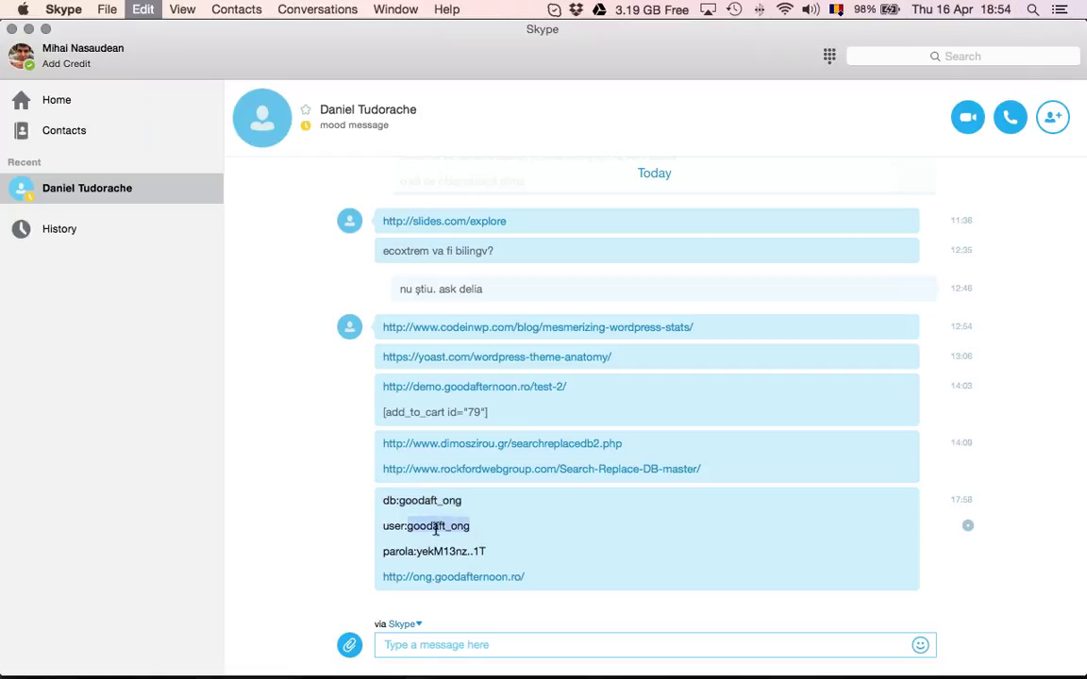
key(super+Tab)
double_click(405, 343)
key(super+v)
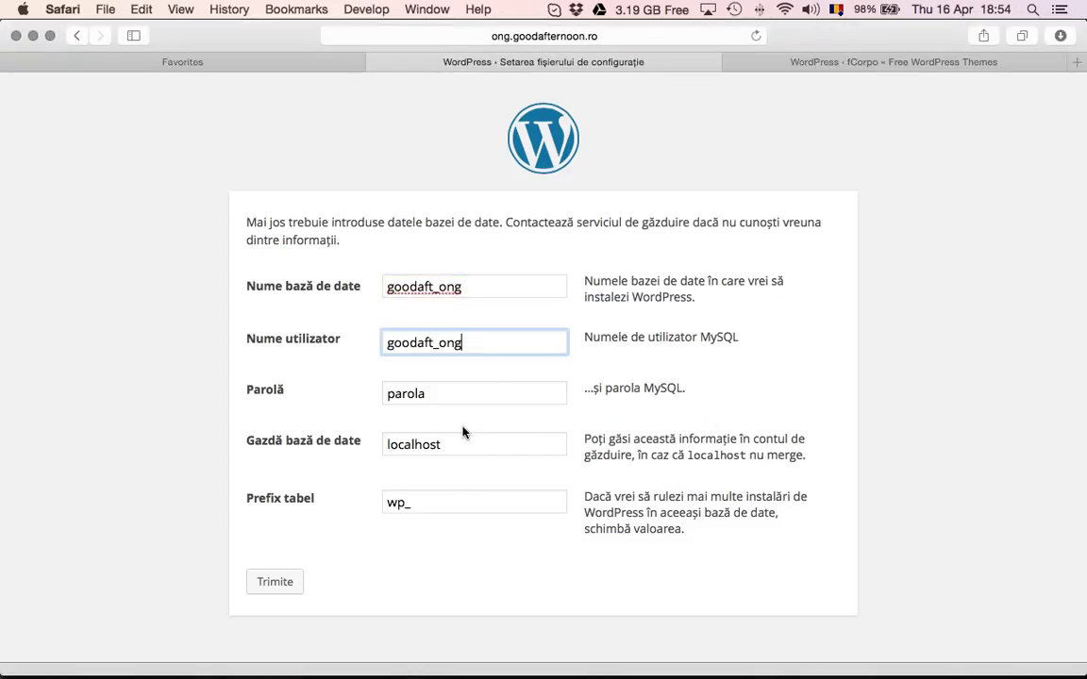
key(super+Tab)
drag(497, 553, 431, 555)
key(super+c)
key(super+Tab)
double_click(454, 388)
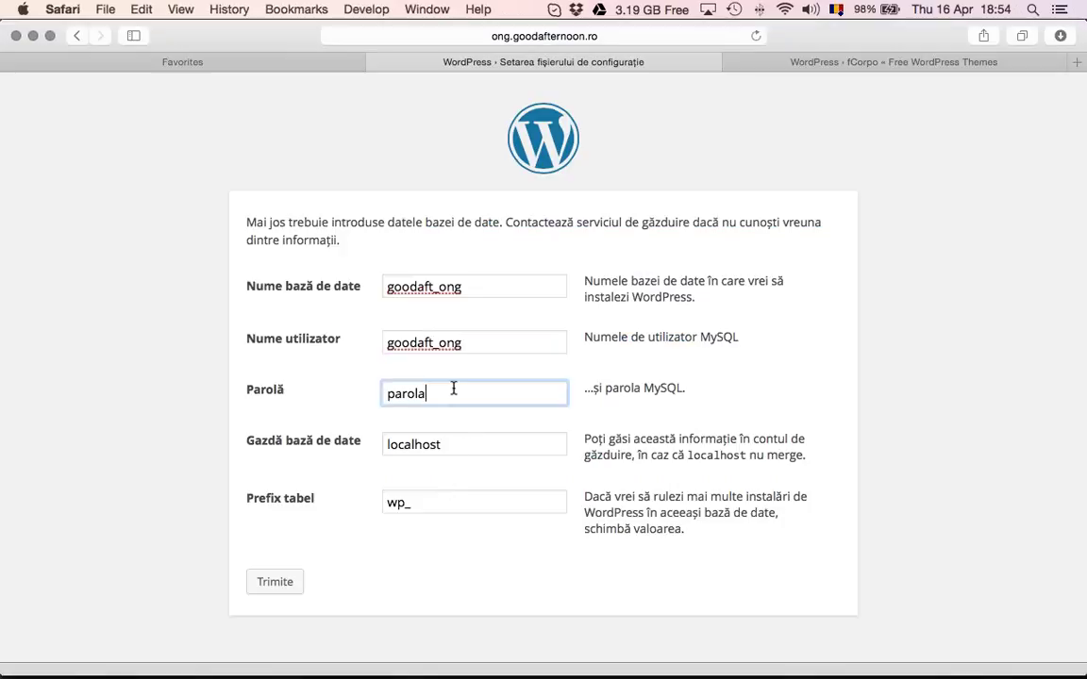
key(super+v)
Keep localhost as database host and wp_ as table prefix, then submit the form
click(474, 445)
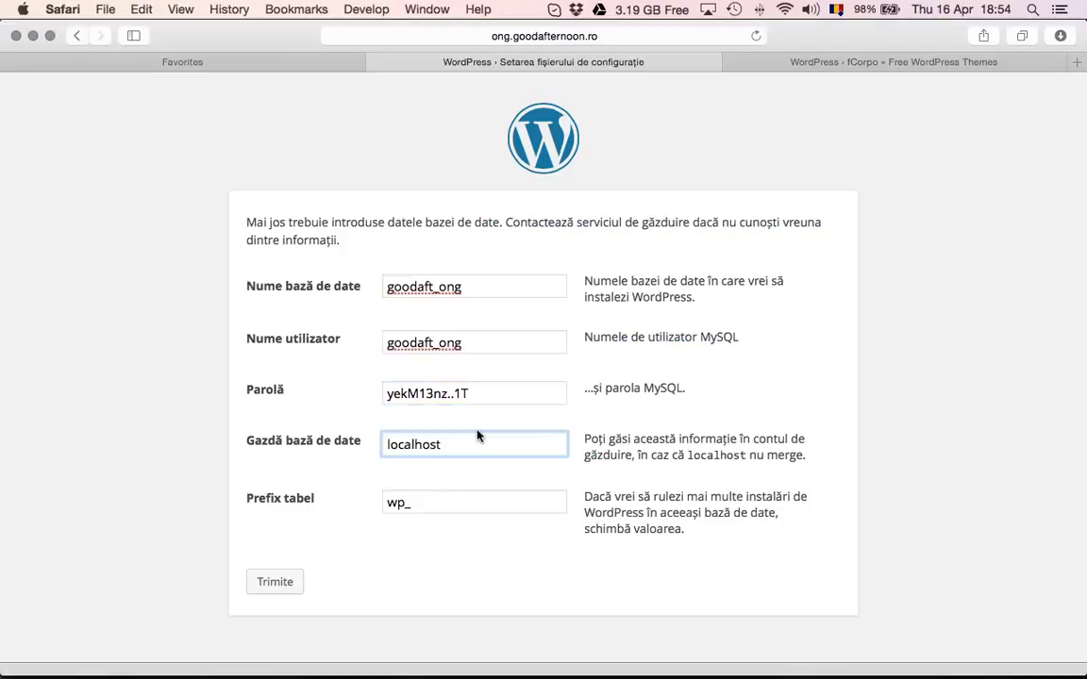
click(492, 400)
click(510, 440)
click(396, 503)
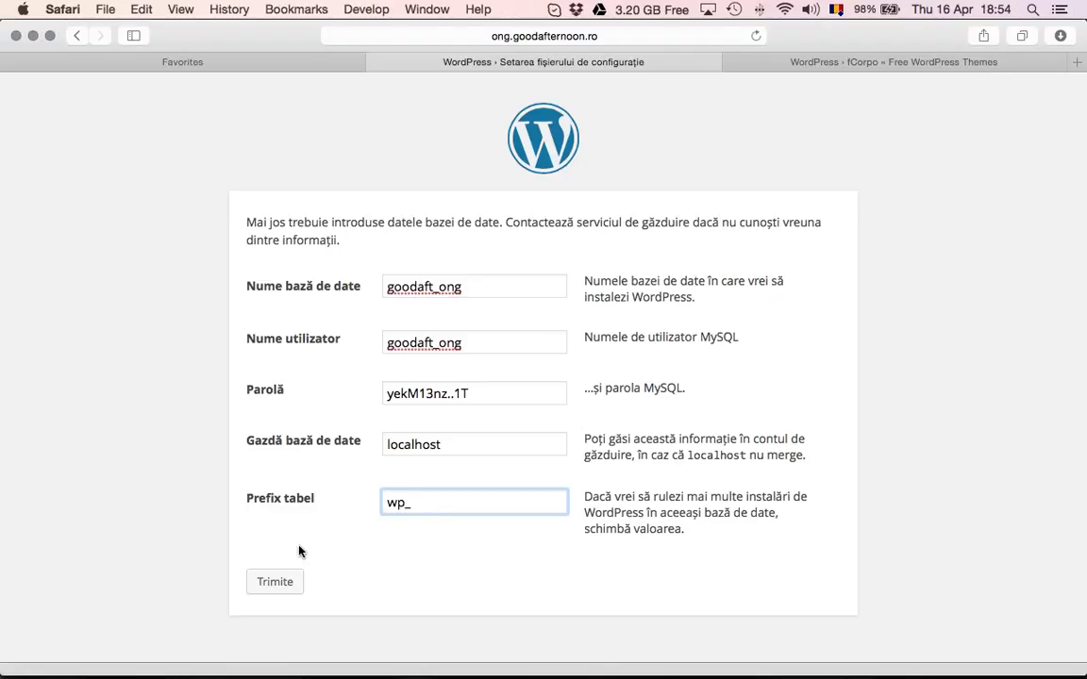
click(268, 586)
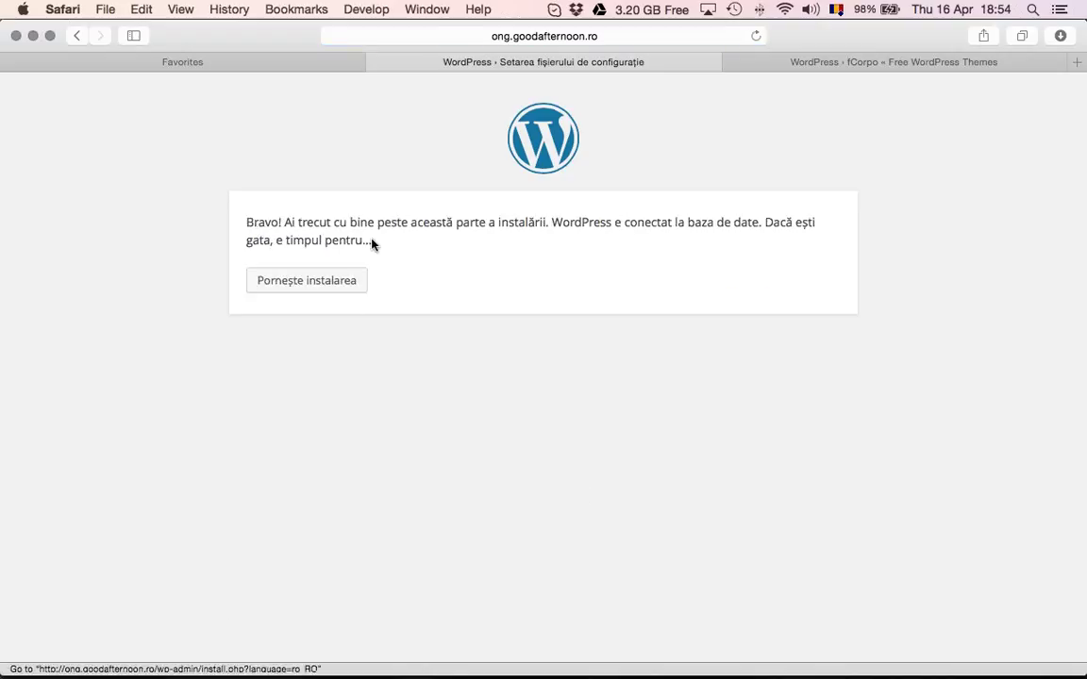
Title the site 'Site-ul ONG Good Afternoon' with username administrator and an admin password
click(329, 283)
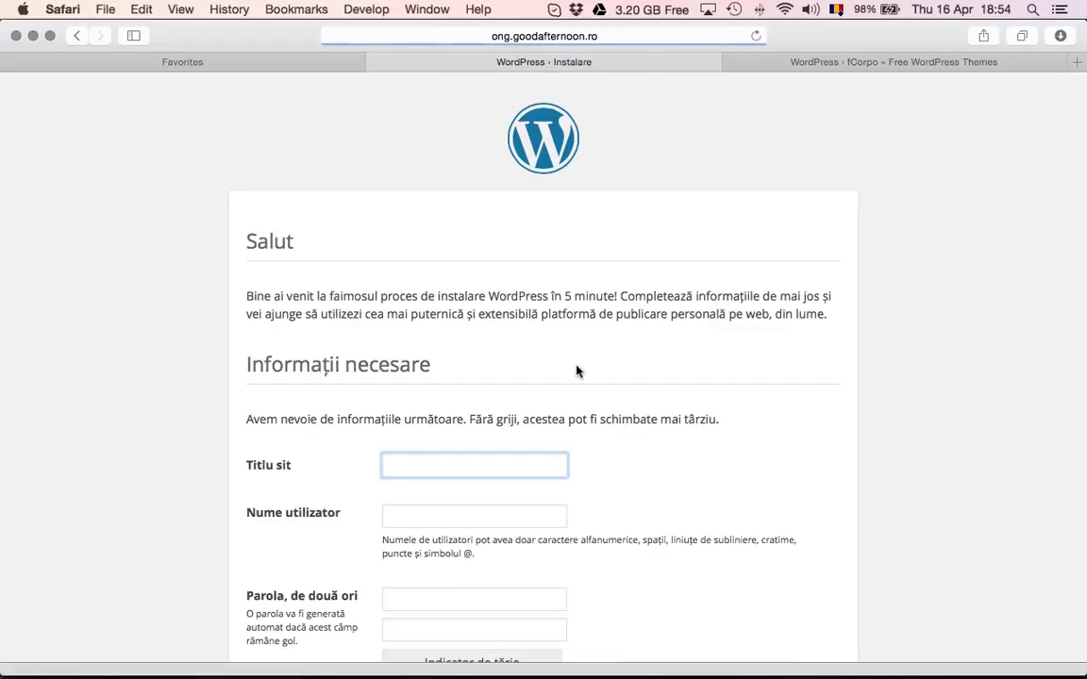
scroll(500, 387, down, 4)
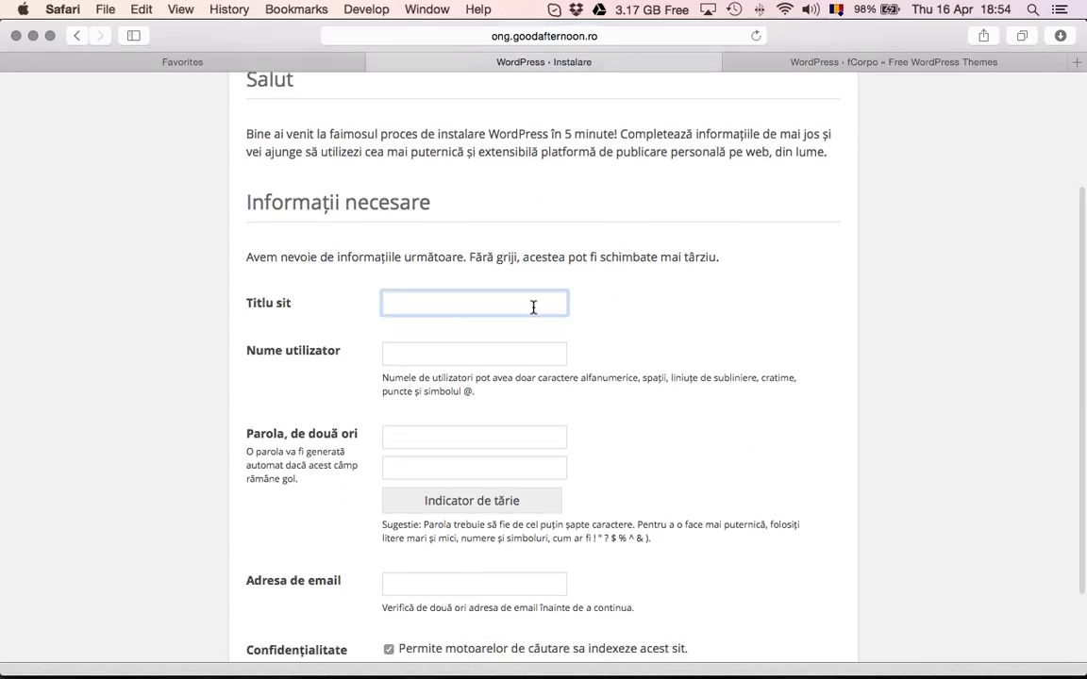
text(Site-u)
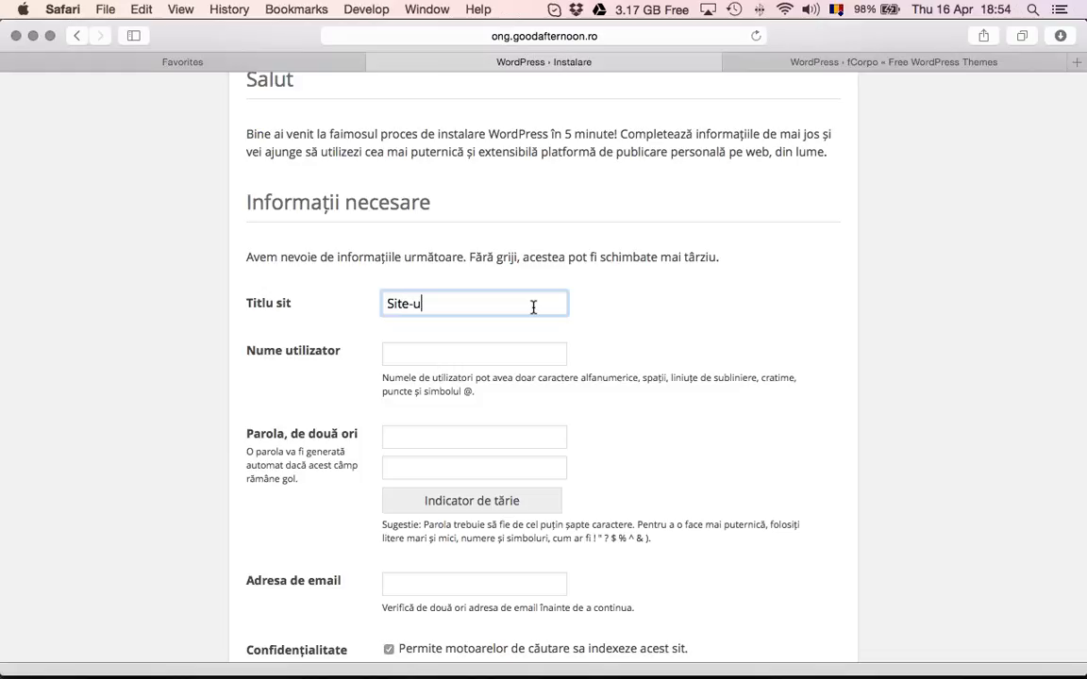
text(l ONG Good Afternoon)
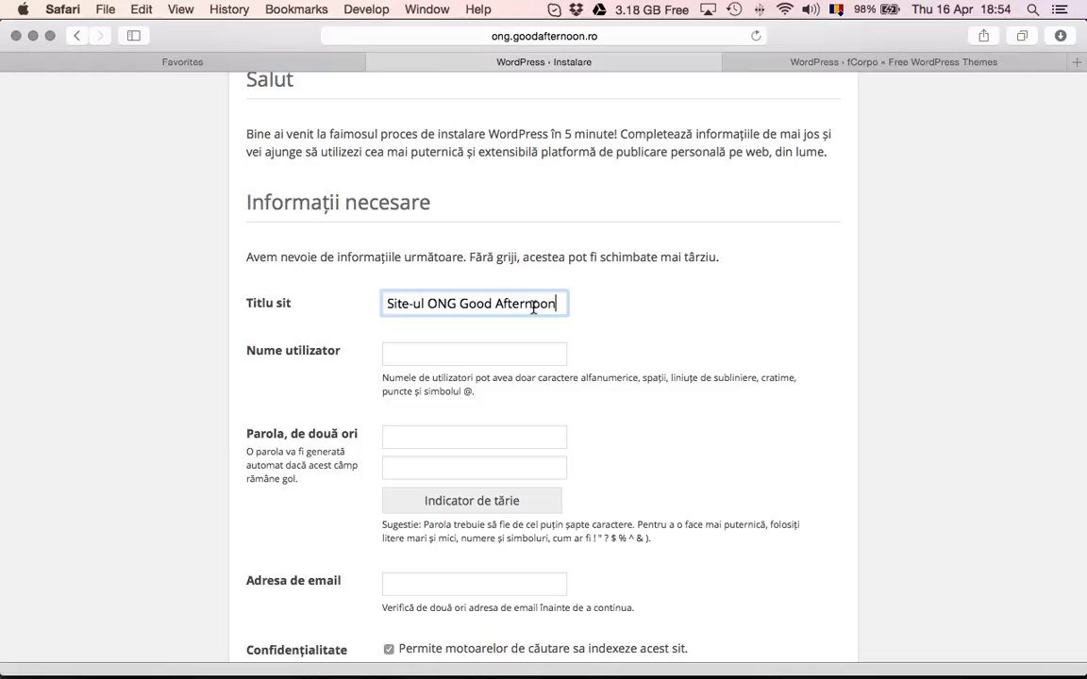
key(Tab)
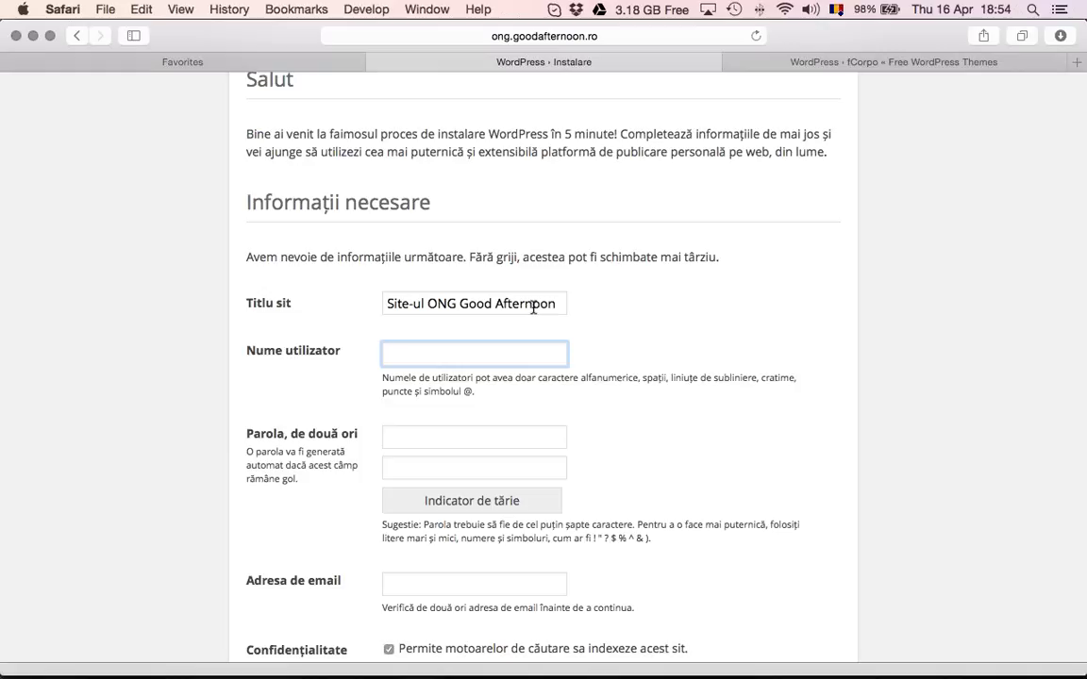
text(administrator)
key(Tab)
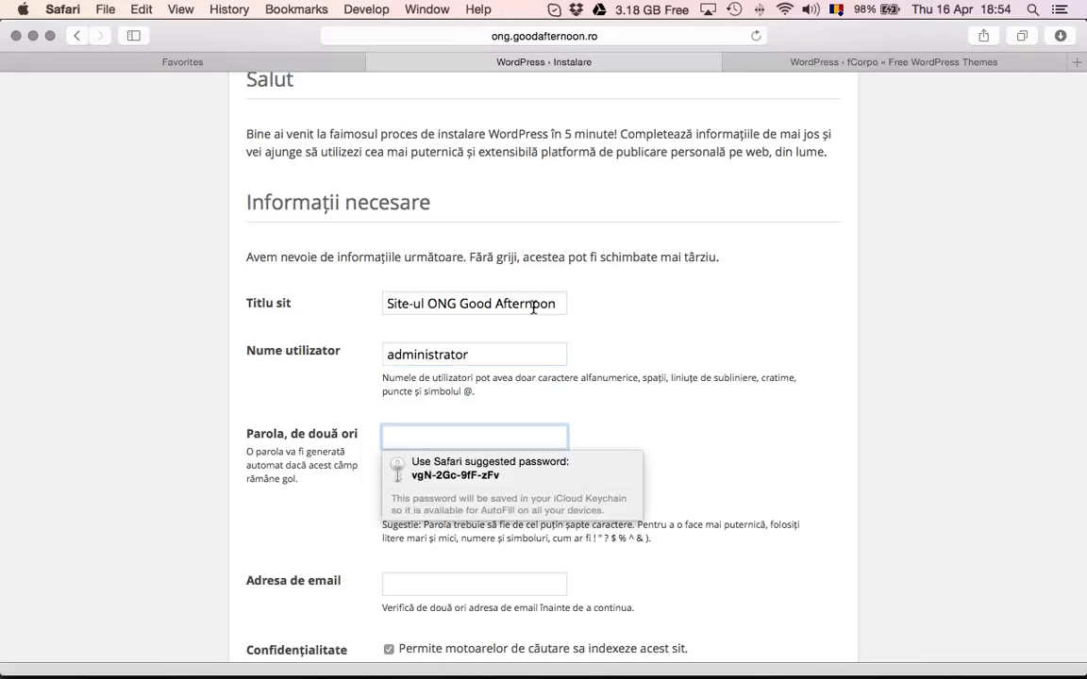
key(Down)
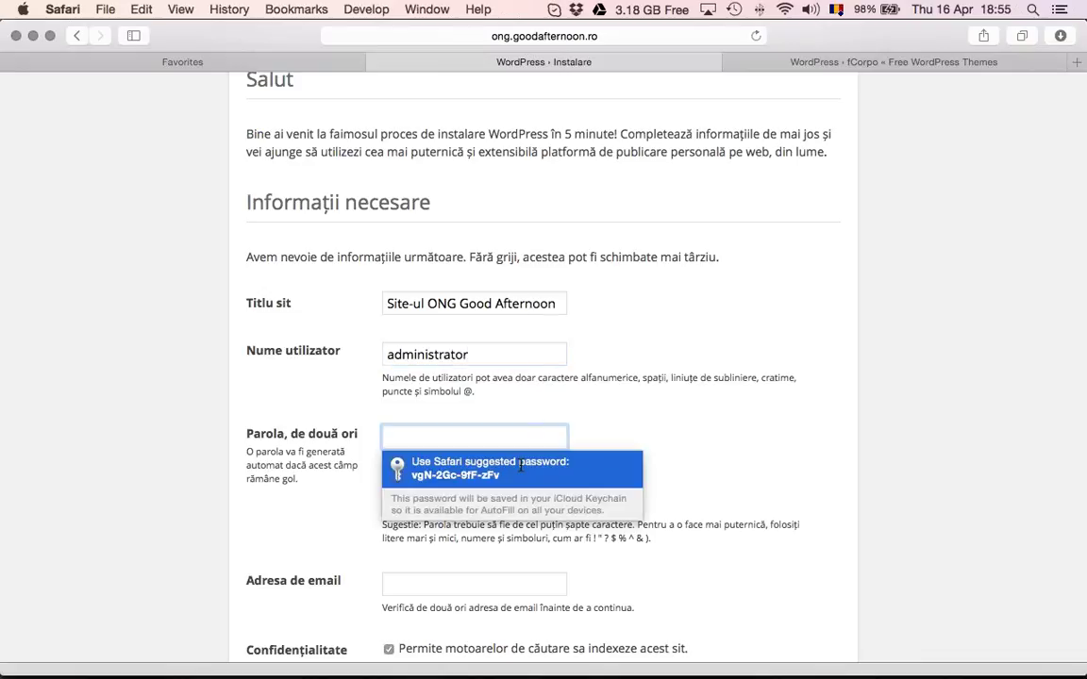
click(518, 434)
text(a)
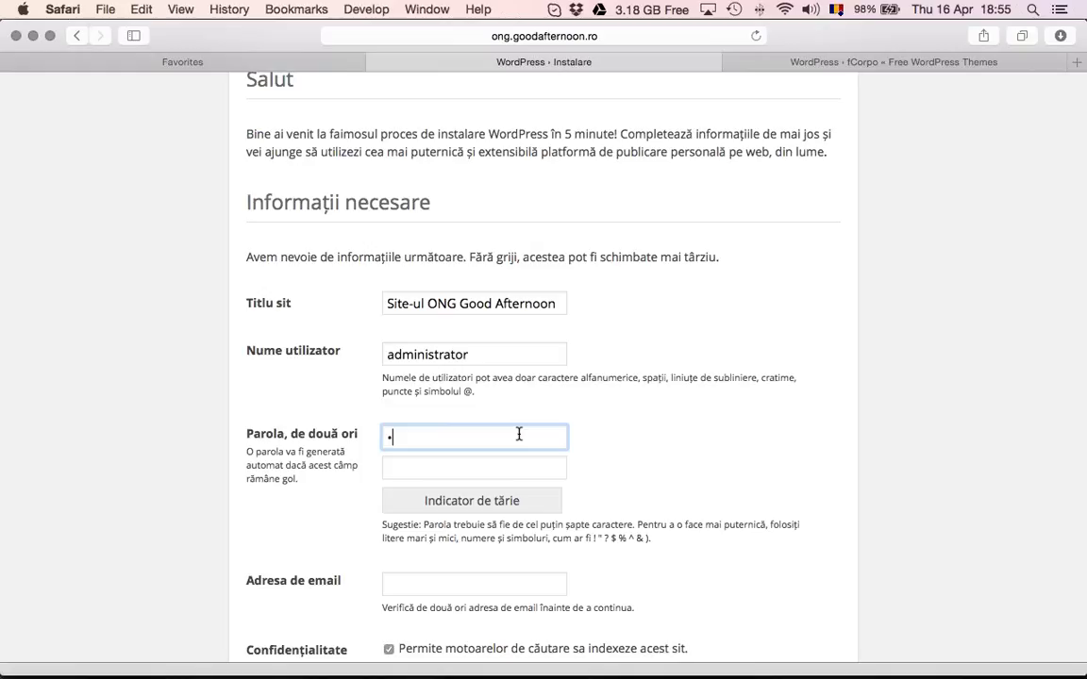
text(aaaaaaaa)
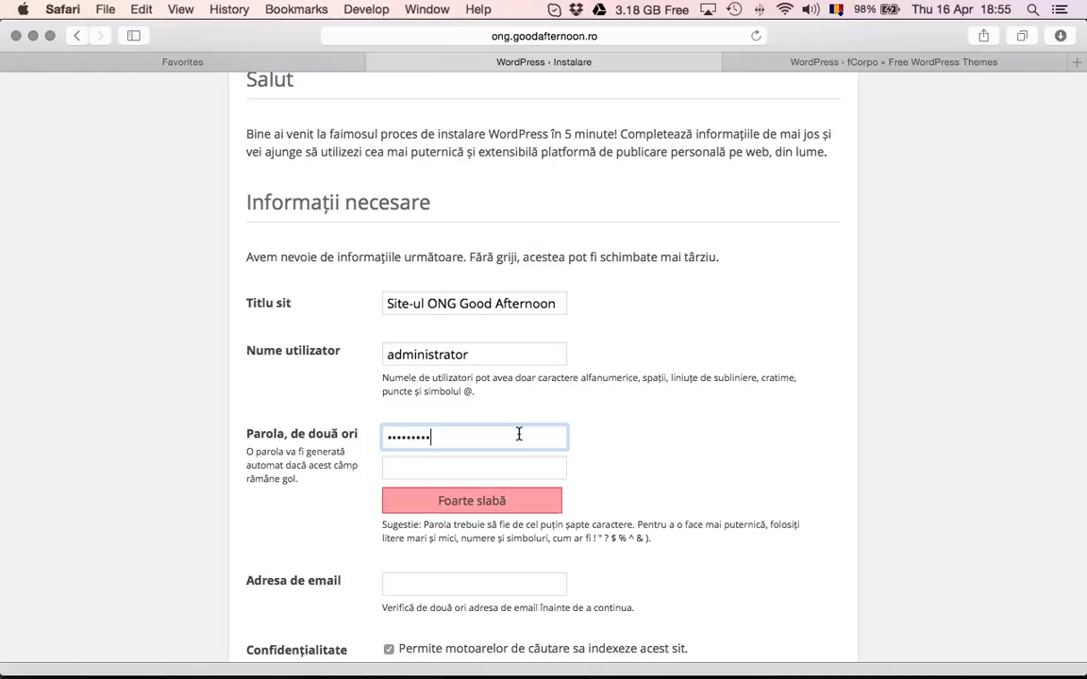
key(Tab)
text(aaaaaaaaa)
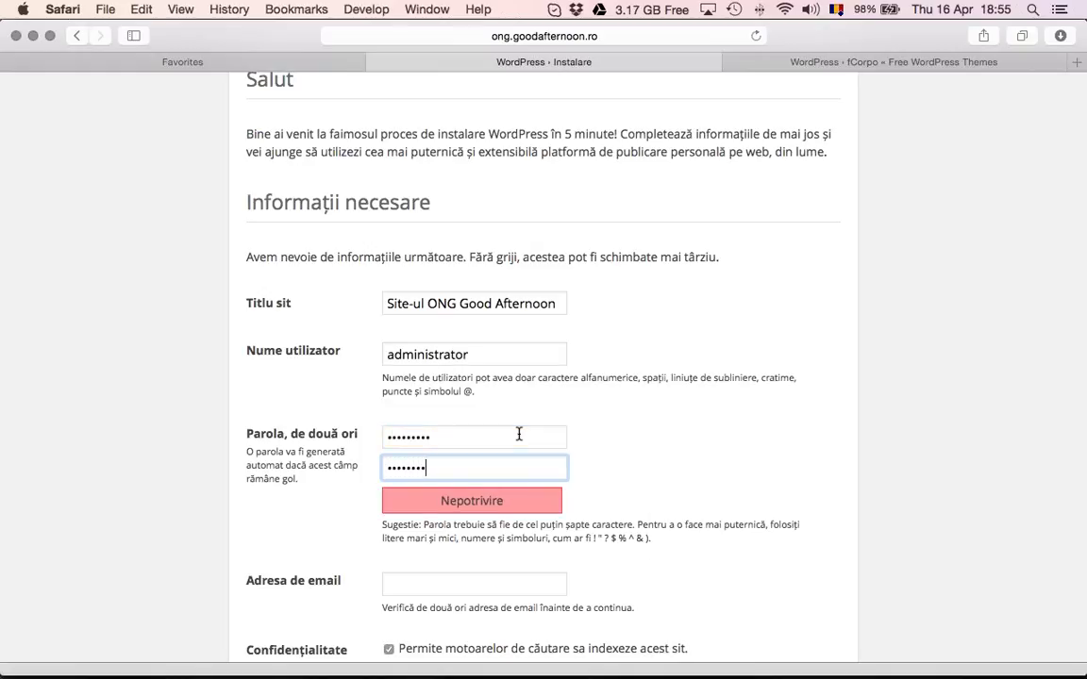
Enter the admin e-mail, set the indexing checkbox, install WordPress and save the password to Keychain
scroll(504, 549, down, 3)
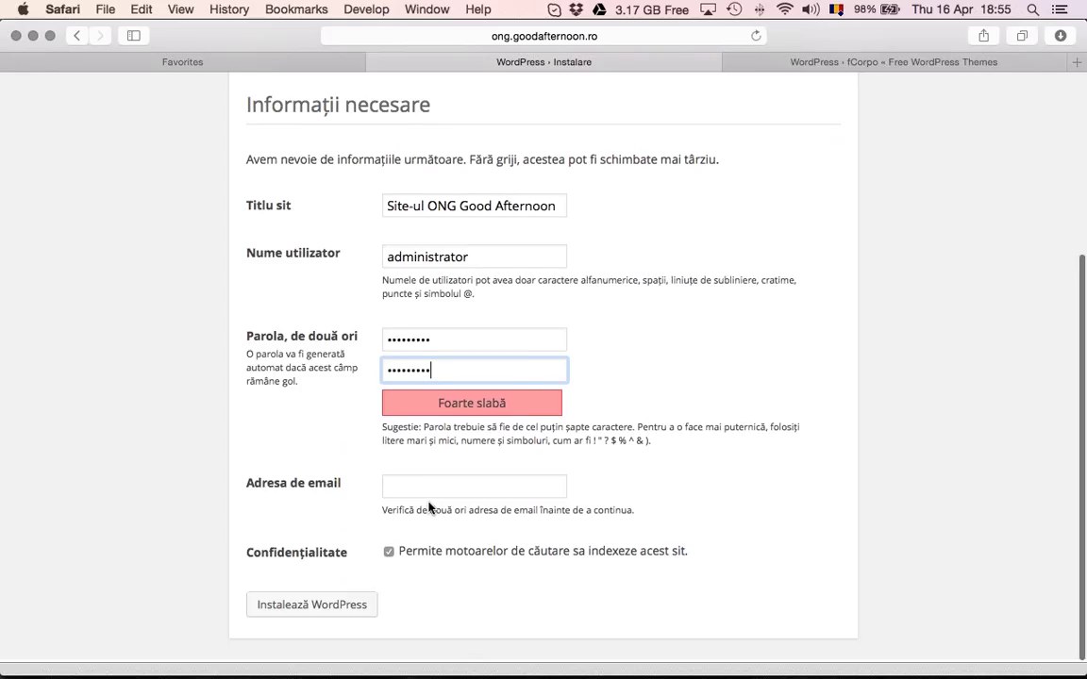
click(428, 491)
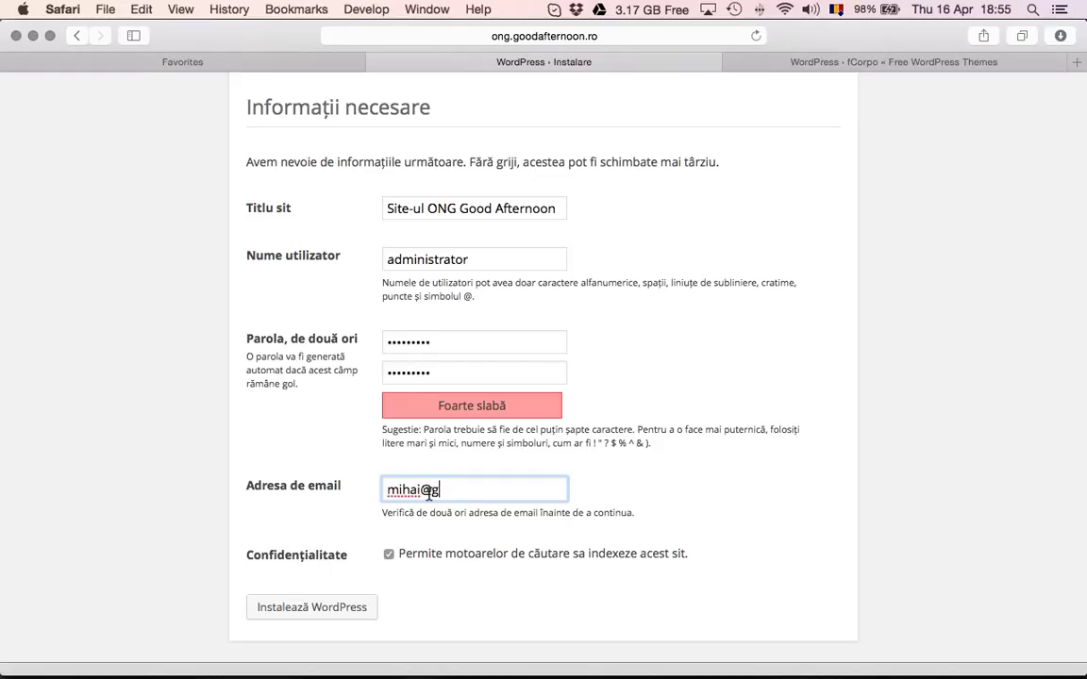
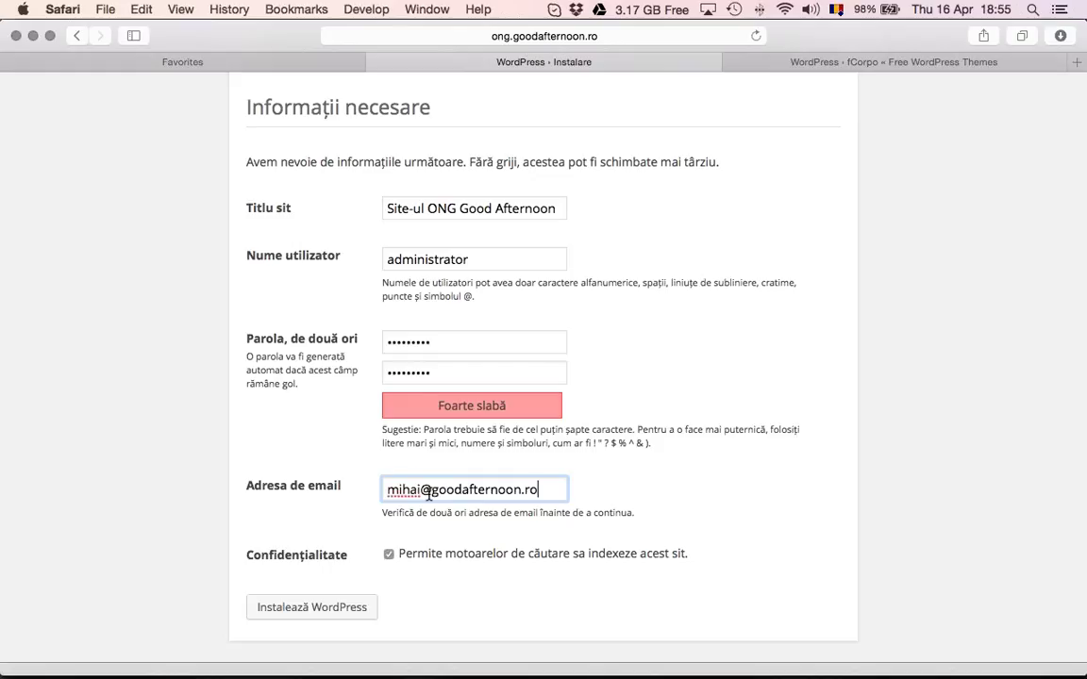
click(517, 619)
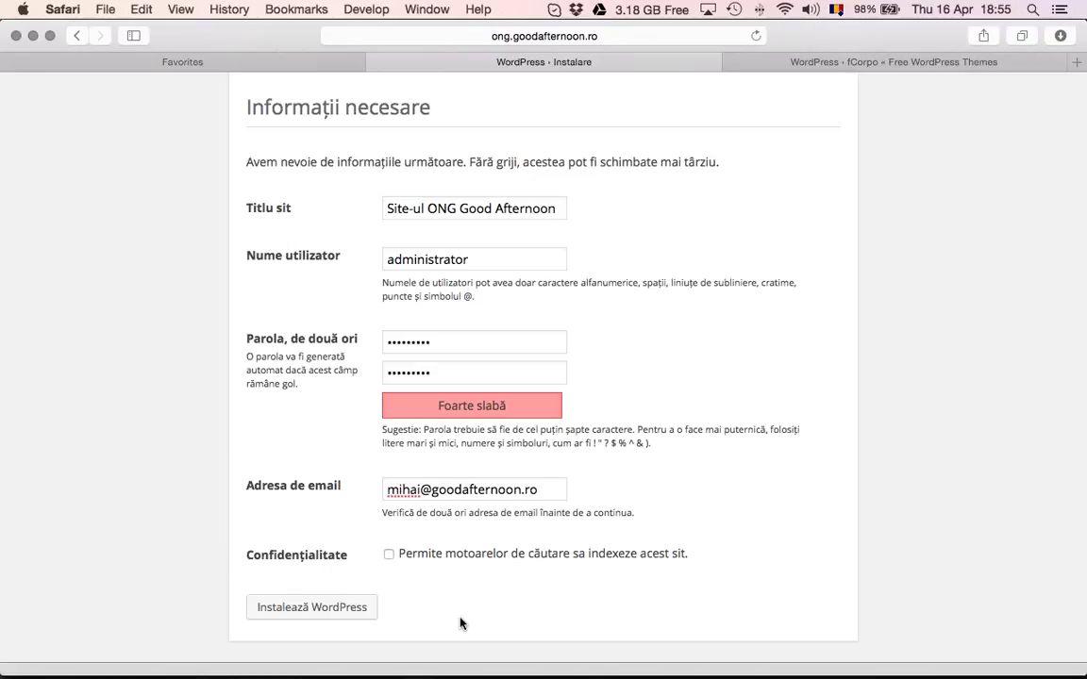
click(389, 554)
click(341, 604)
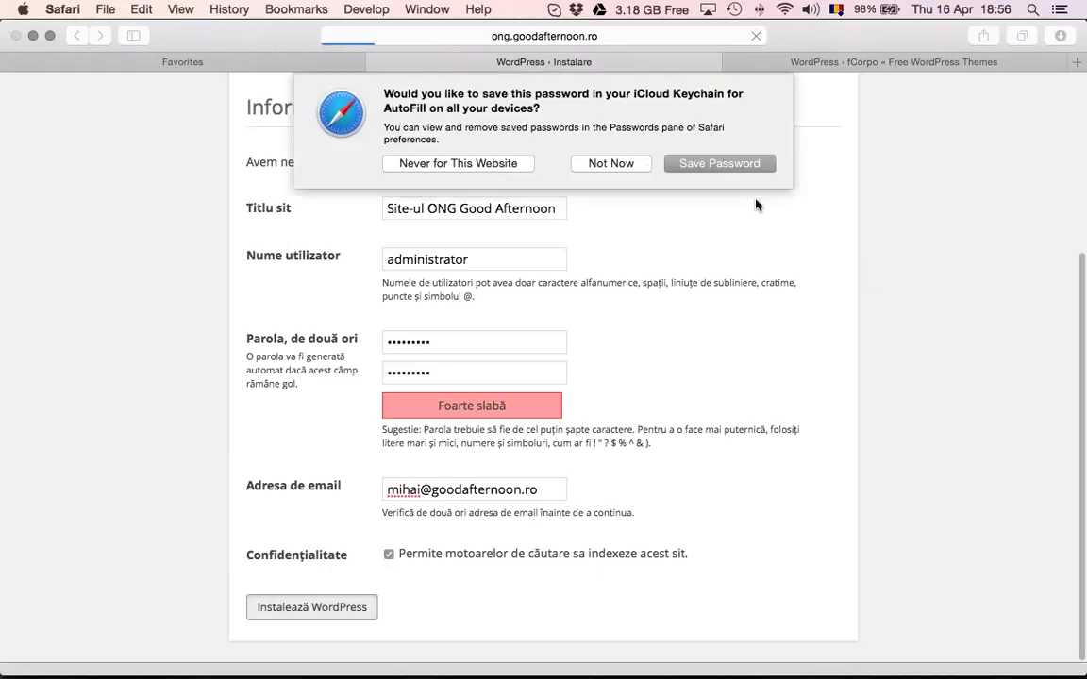
click(675, 166)
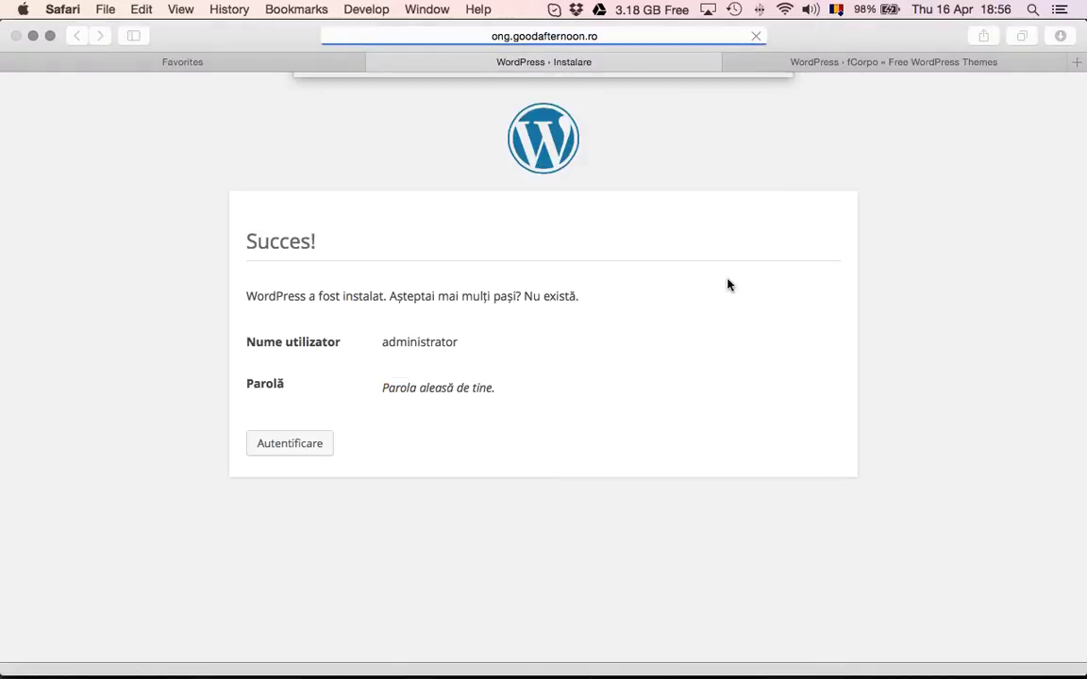
Log in as administrator using Safari's saved credentials to reach the Panou control dashboard
click(315, 451)
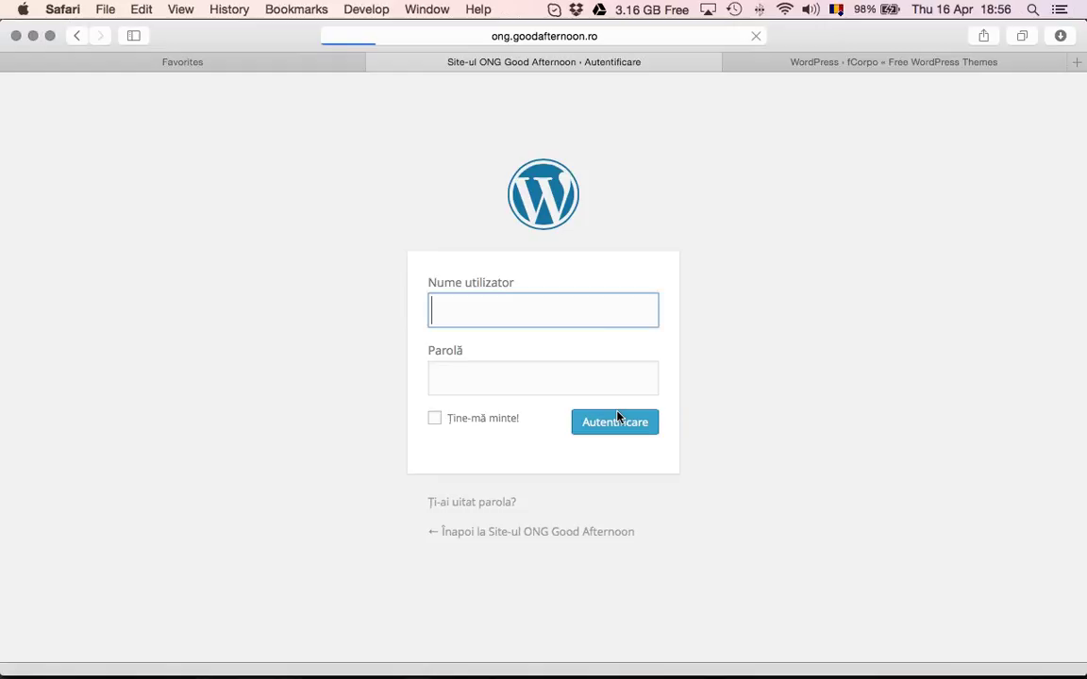
click(589, 310)
click(565, 345)
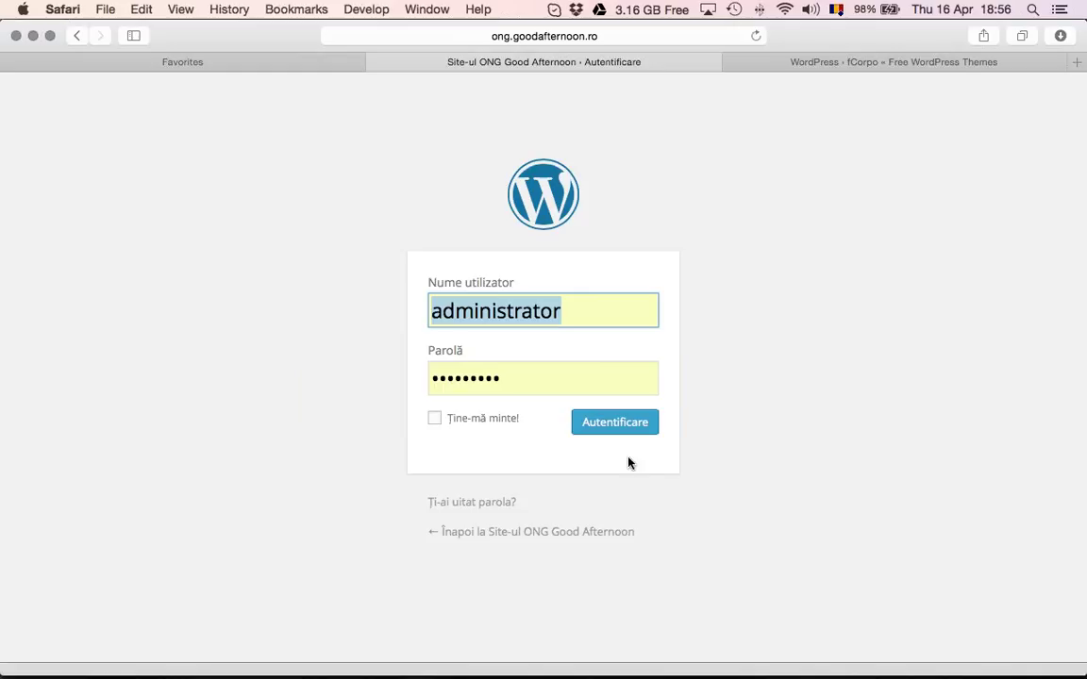
click(620, 421)
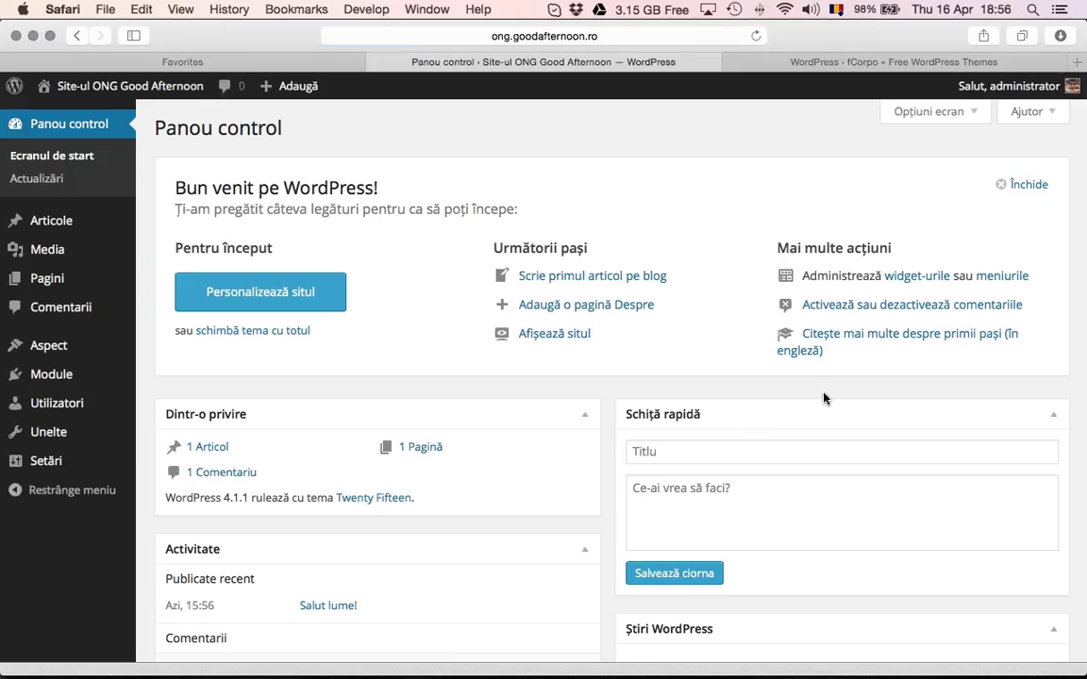
Open the site's front page in a new tab from the admin bar and look it over
right_click(129, 85)
key(Down)
key(Return)
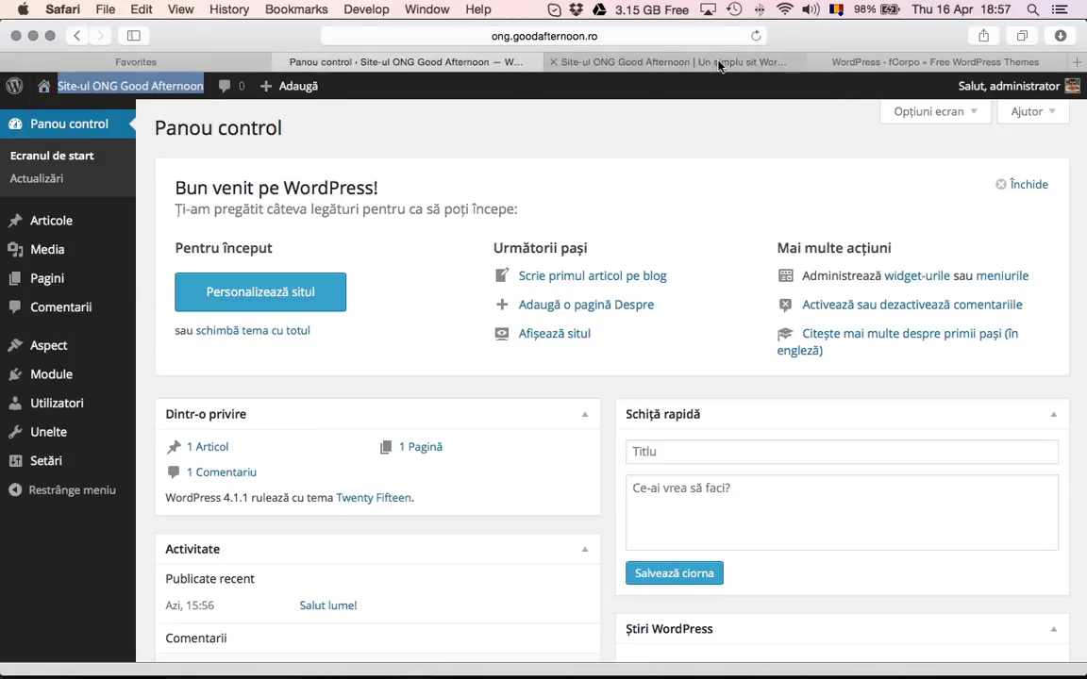
click(651, 60)
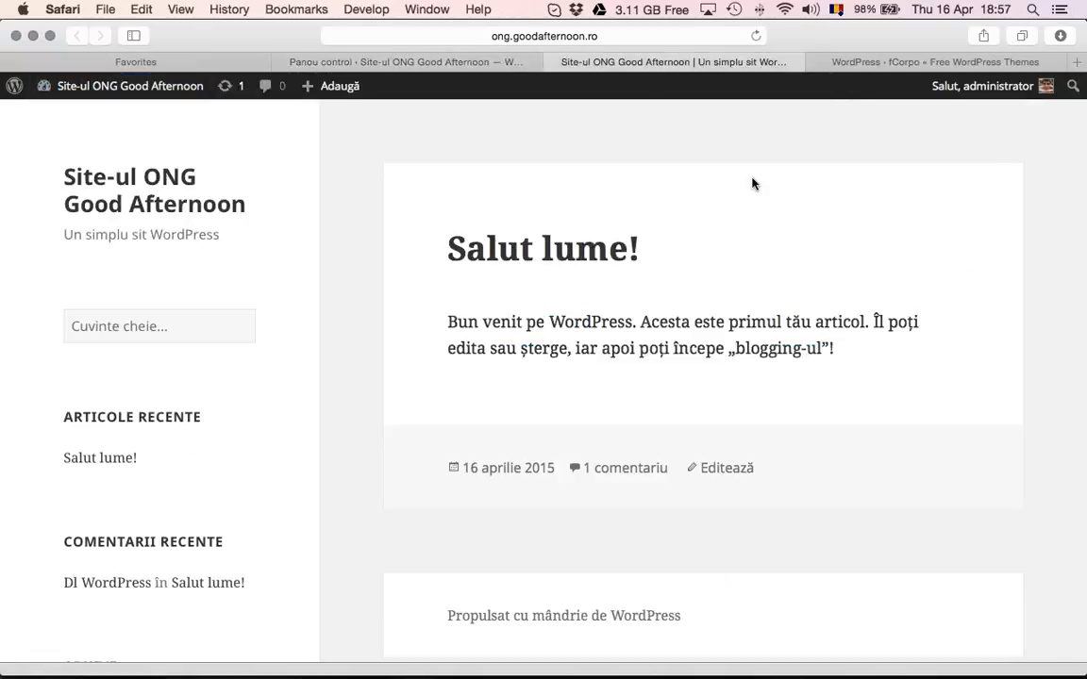
scroll(752, 182, down, 5)
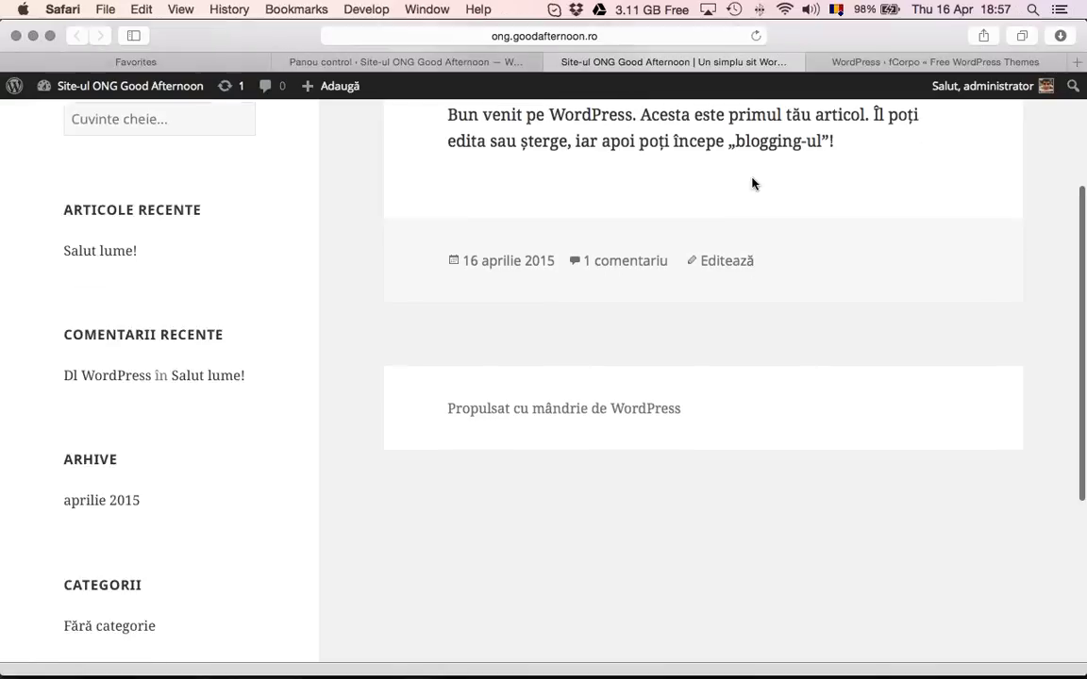
scroll(752, 182, up, 5)
Open Setări > Generale, compare its site title and tagline with the front page, and scroll down
click(481, 64)
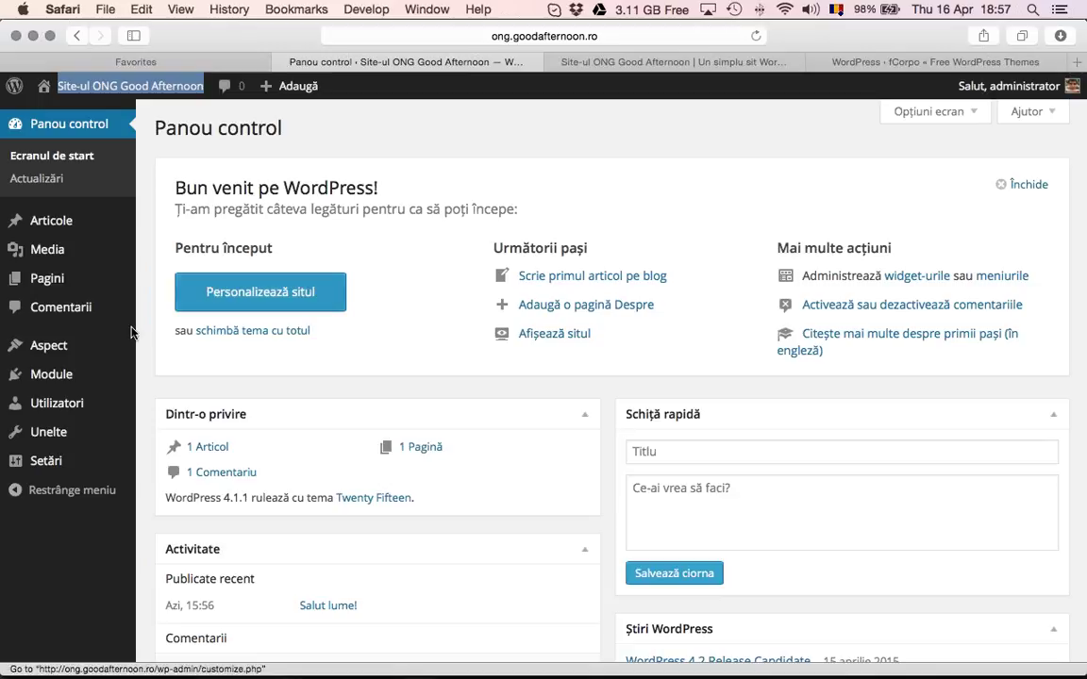
click(158, 472)
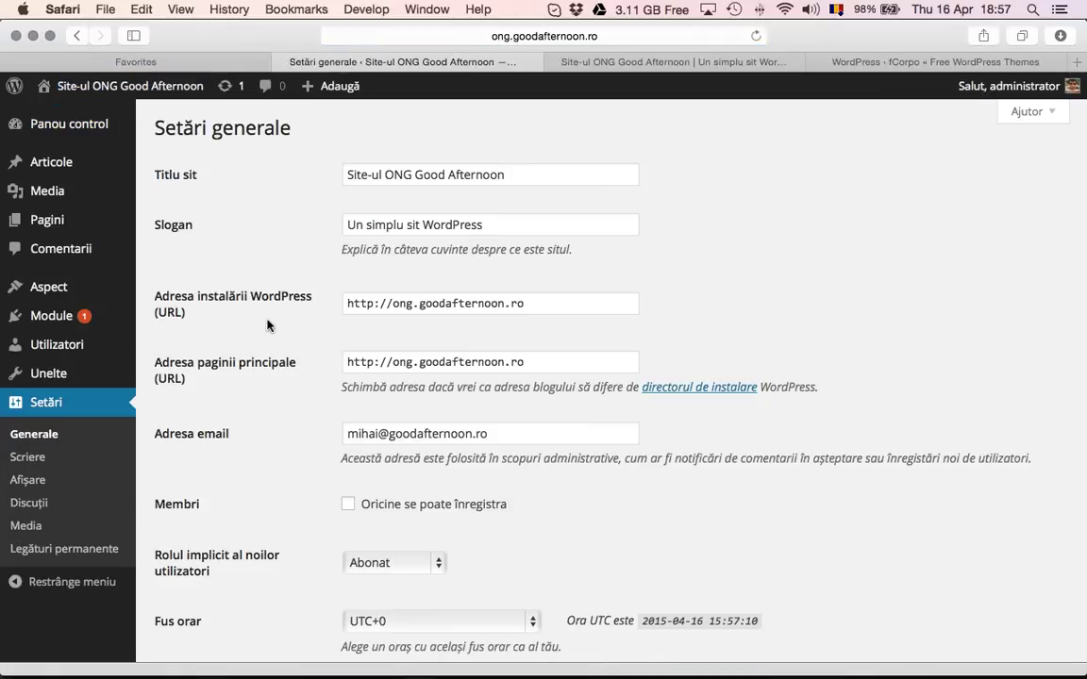
drag(517, 175, 345, 176)
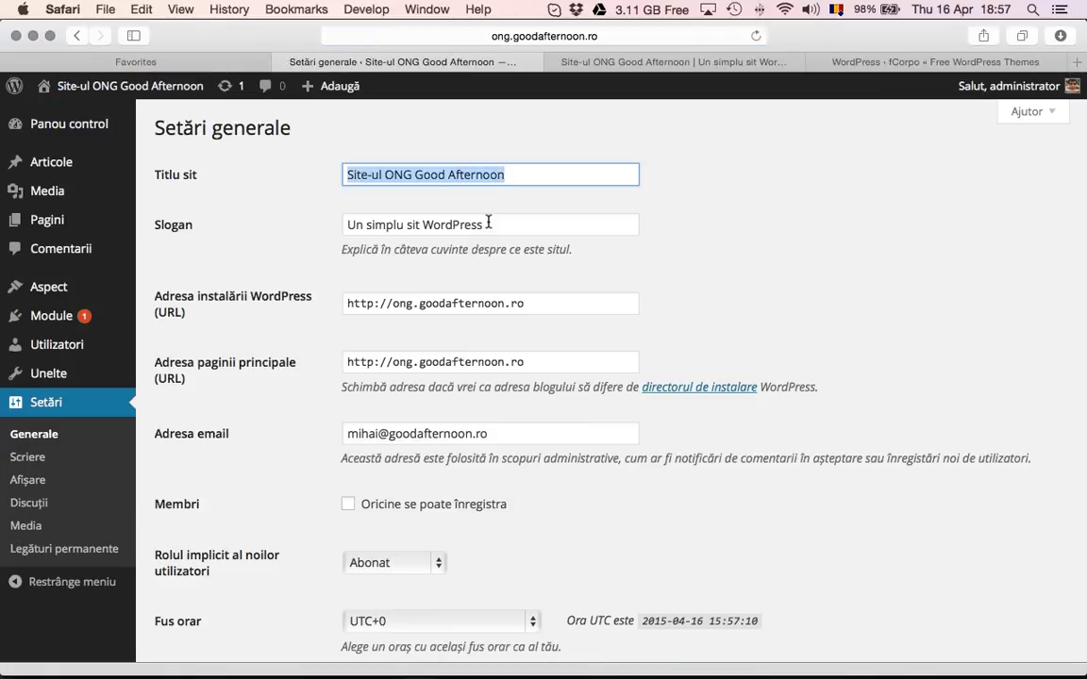
drag(491, 225, 337, 224)
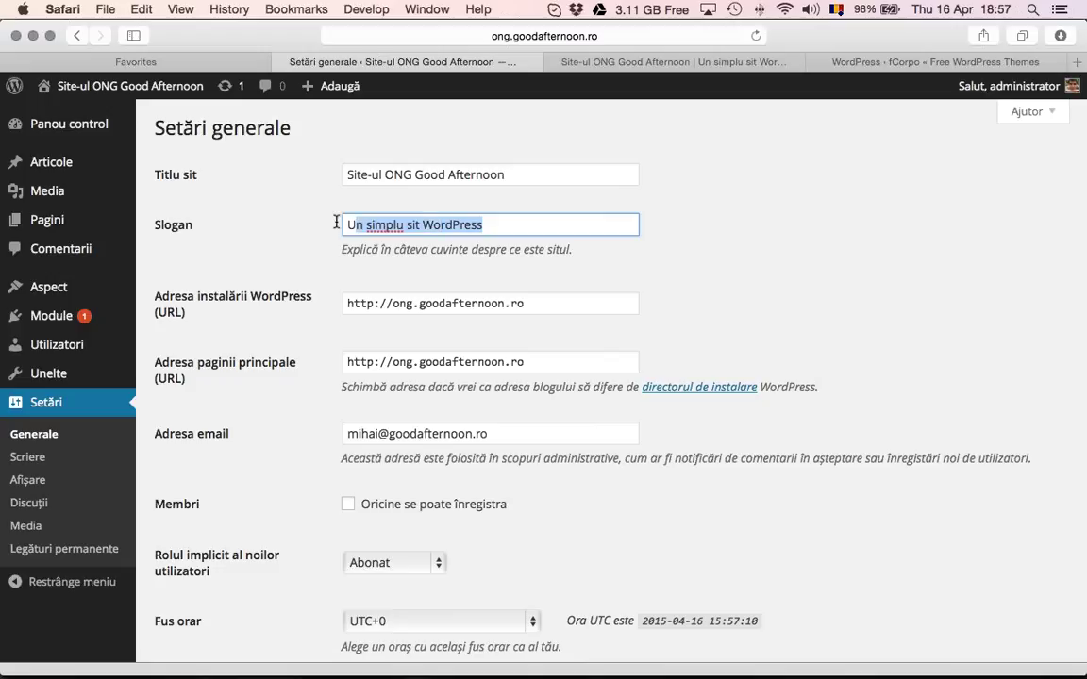
click(673, 66)
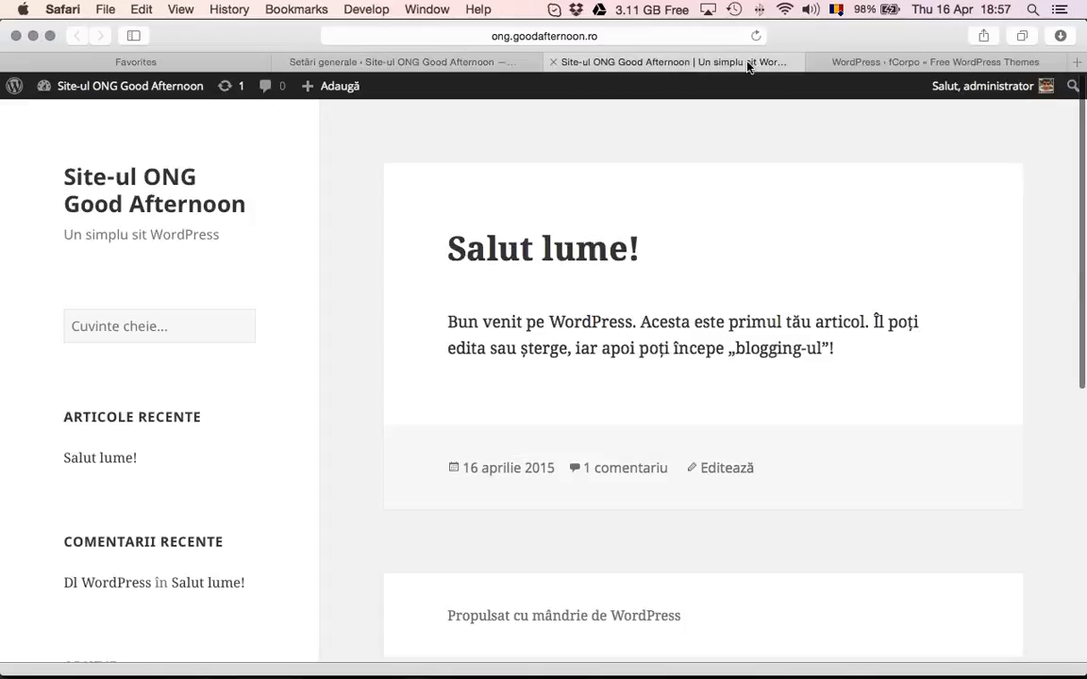
click(468, 60)
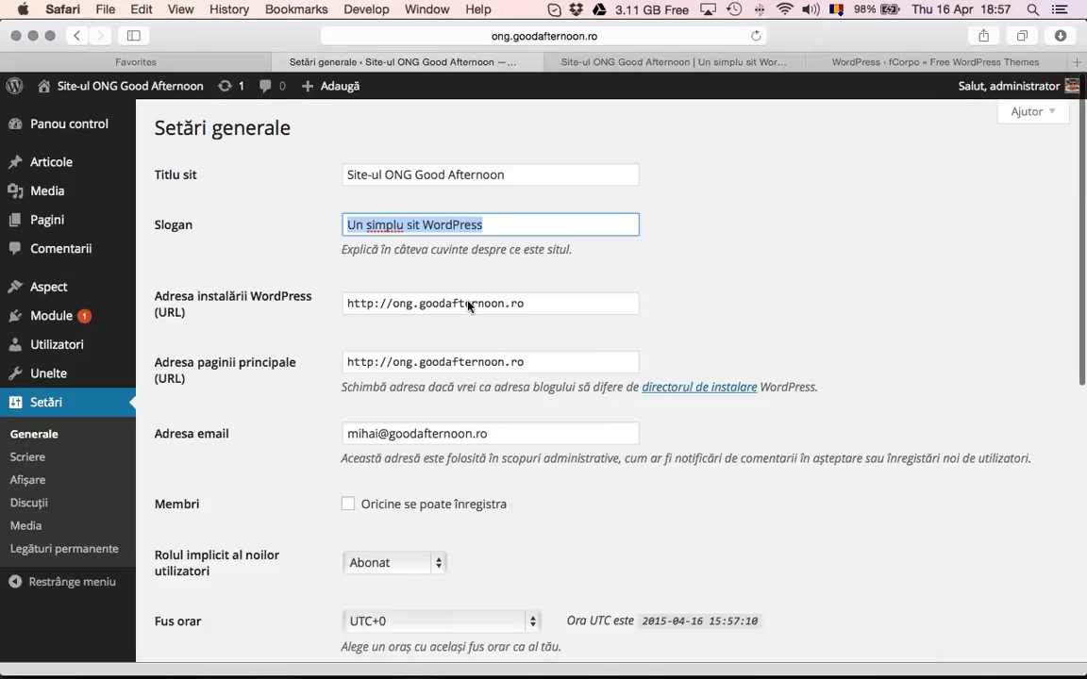
scroll(462, 297, down, 2)
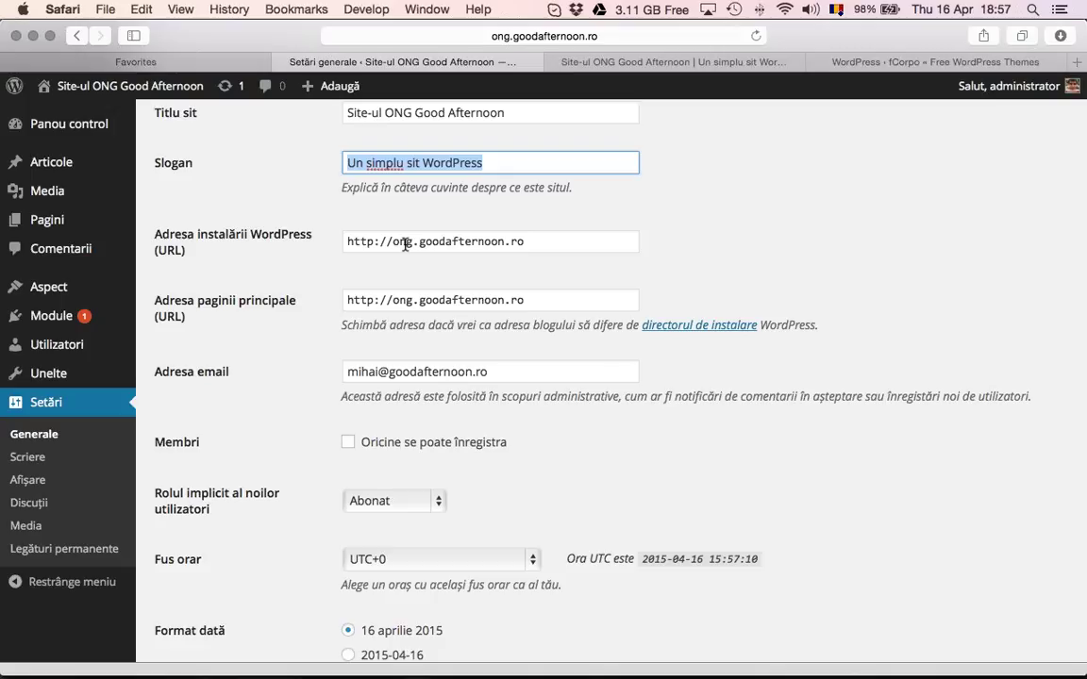
scroll(405, 245, down, 1)
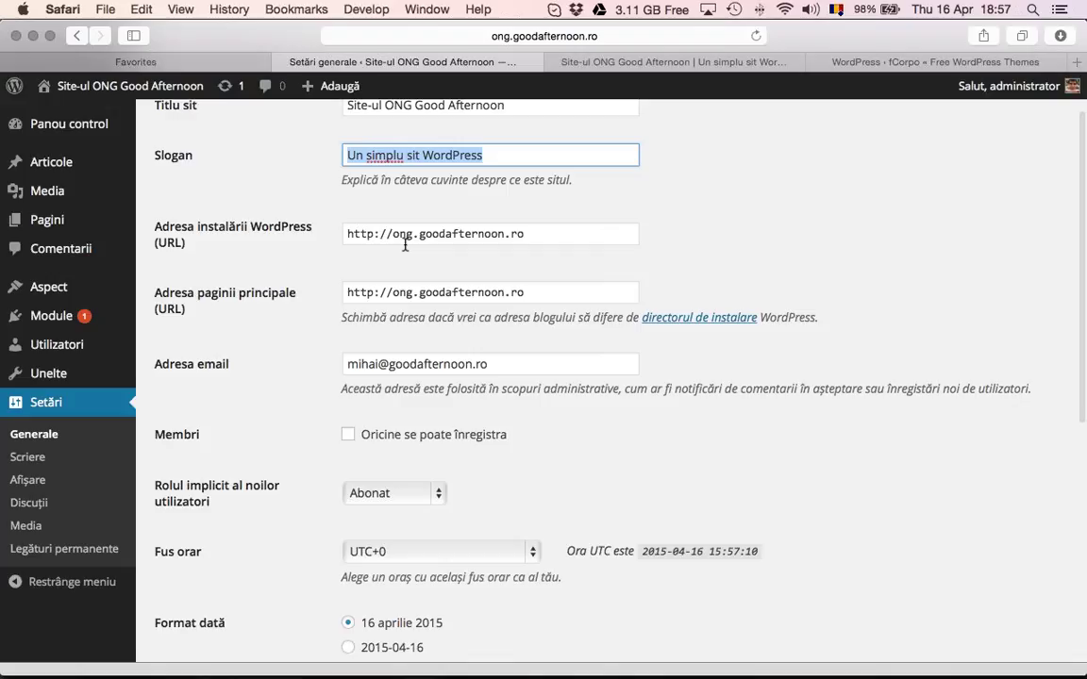
scroll(405, 245, down, 3)
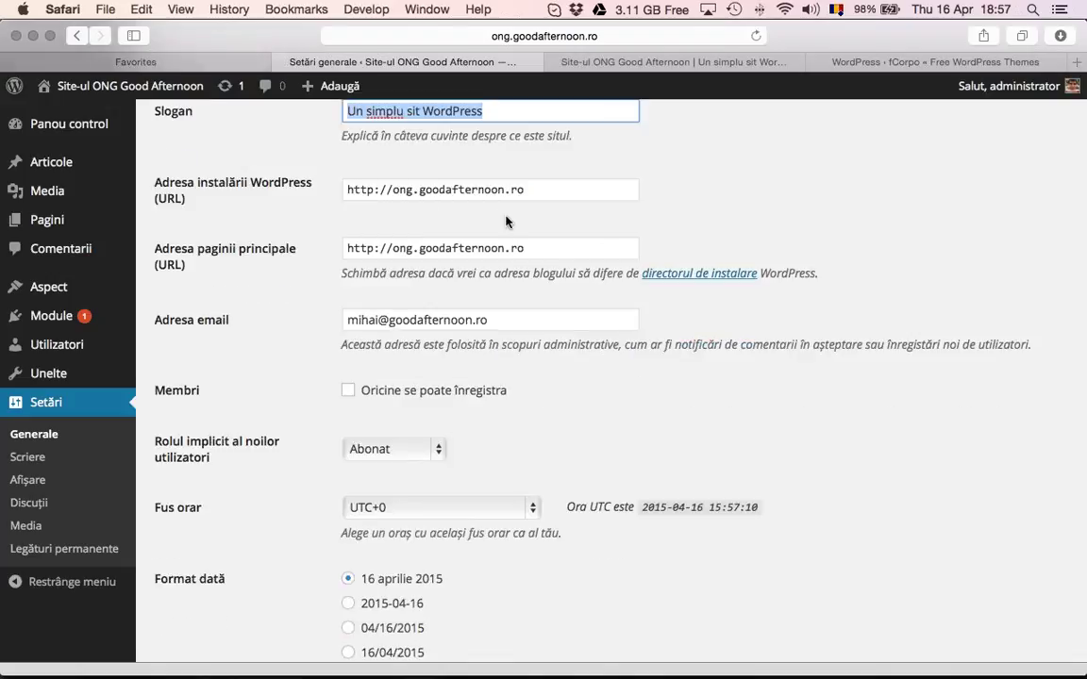
scroll(518, 210, down, 1)
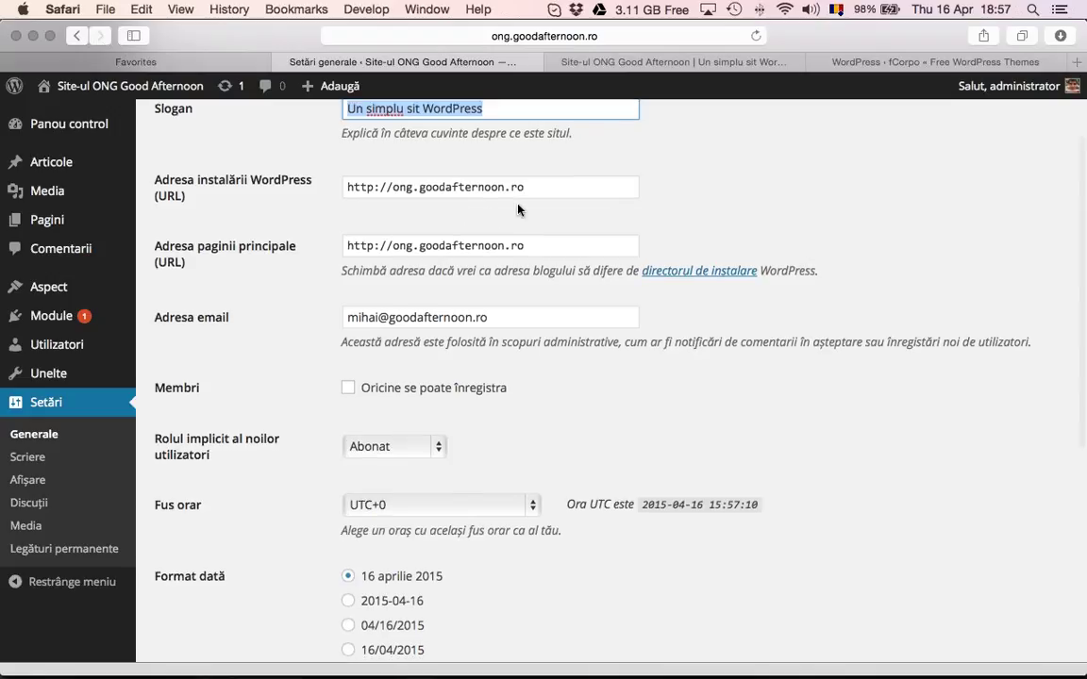
scroll(518, 210, down, 10)
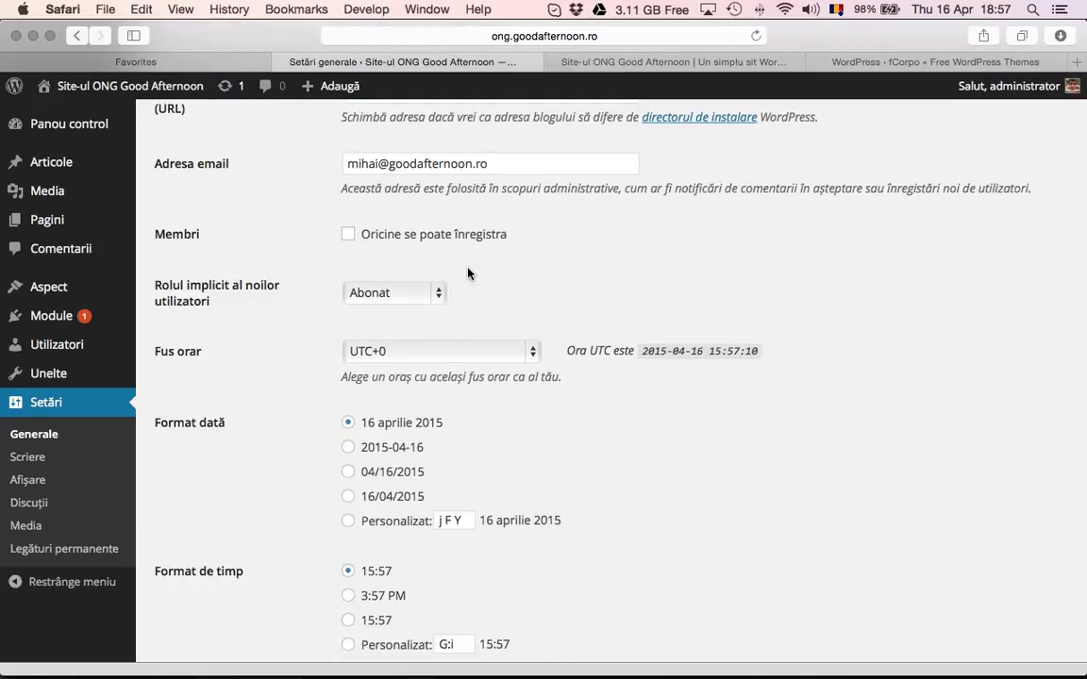
Choose București from the Fus orar timezone list
click(445, 351)
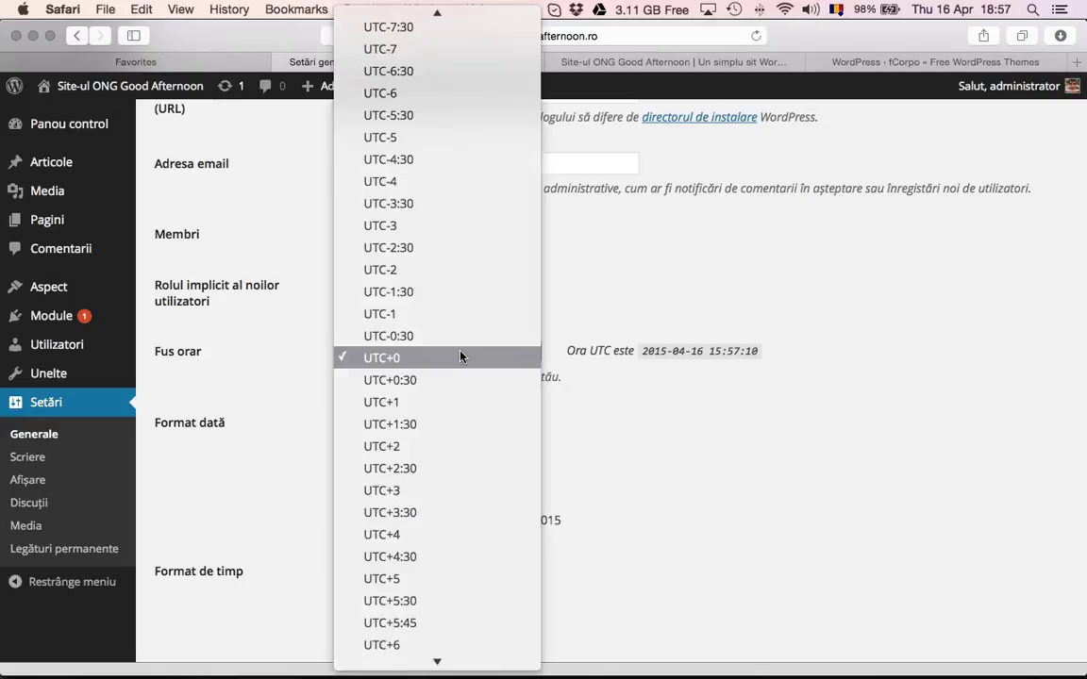
scroll(461, 357, down, 3)
scroll(462, 355, down, 5)
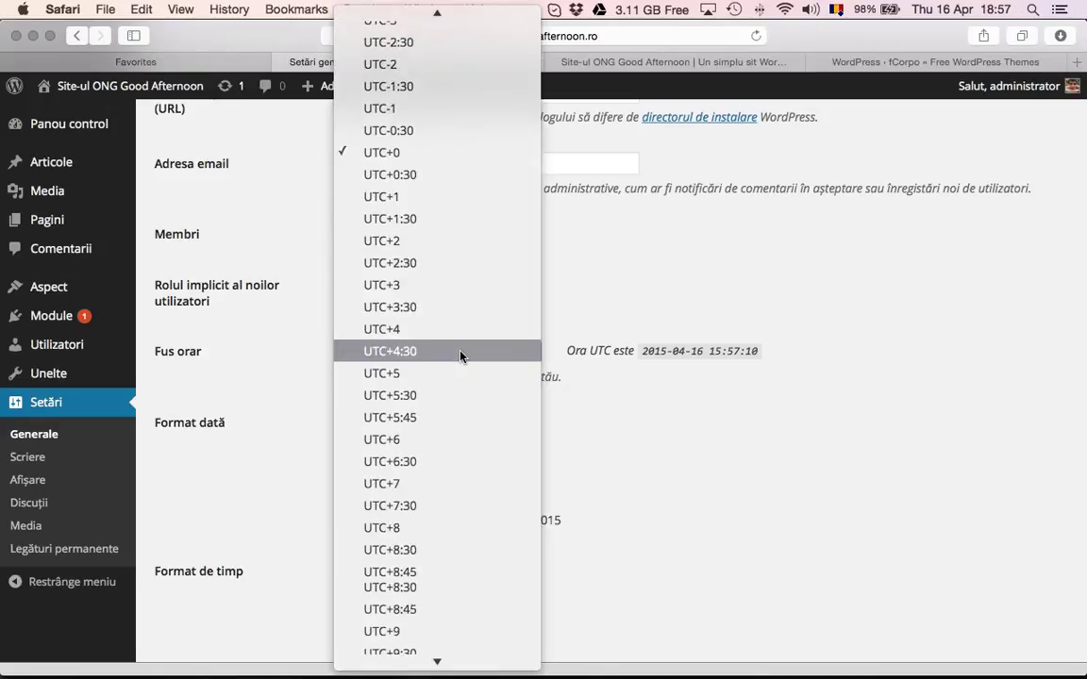
scroll(462, 355, up, 8)
scroll(462, 356, down, 14)
scroll(462, 355, up, 20)
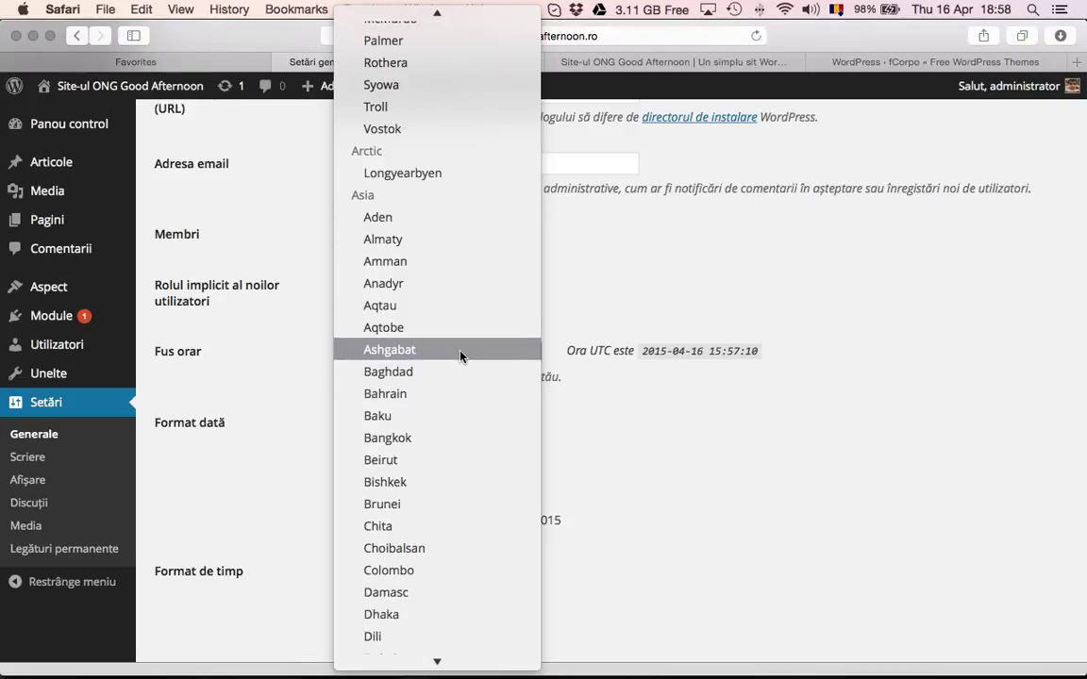
scroll(461, 356, up, 20)
scroll(462, 356, up, 20)
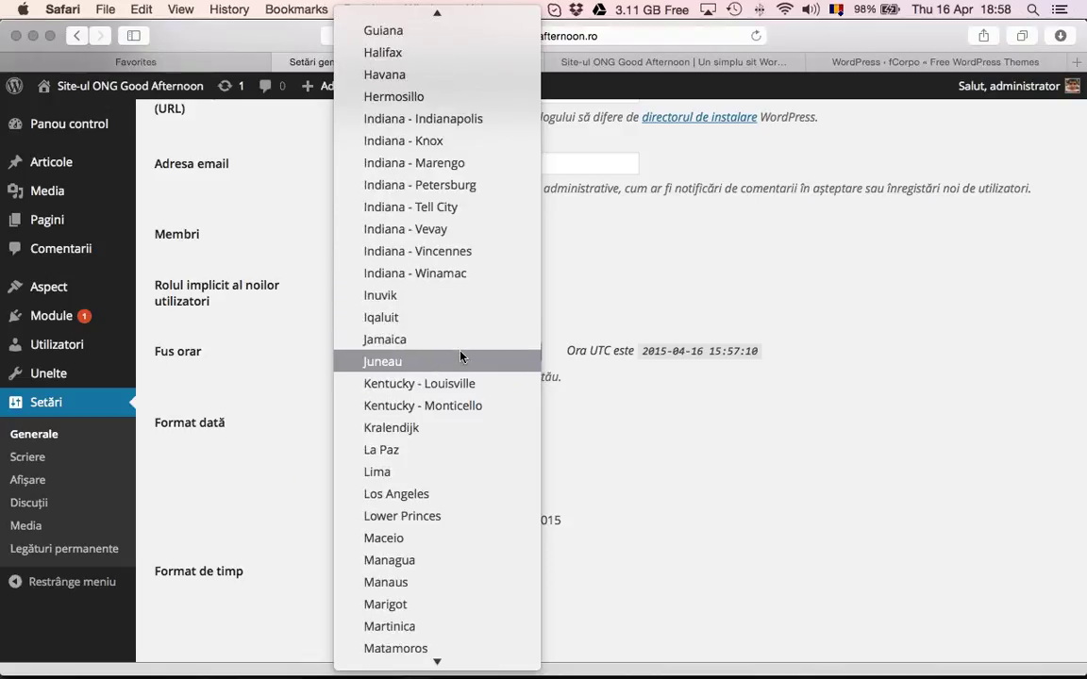
scroll(461, 355, up, 20)
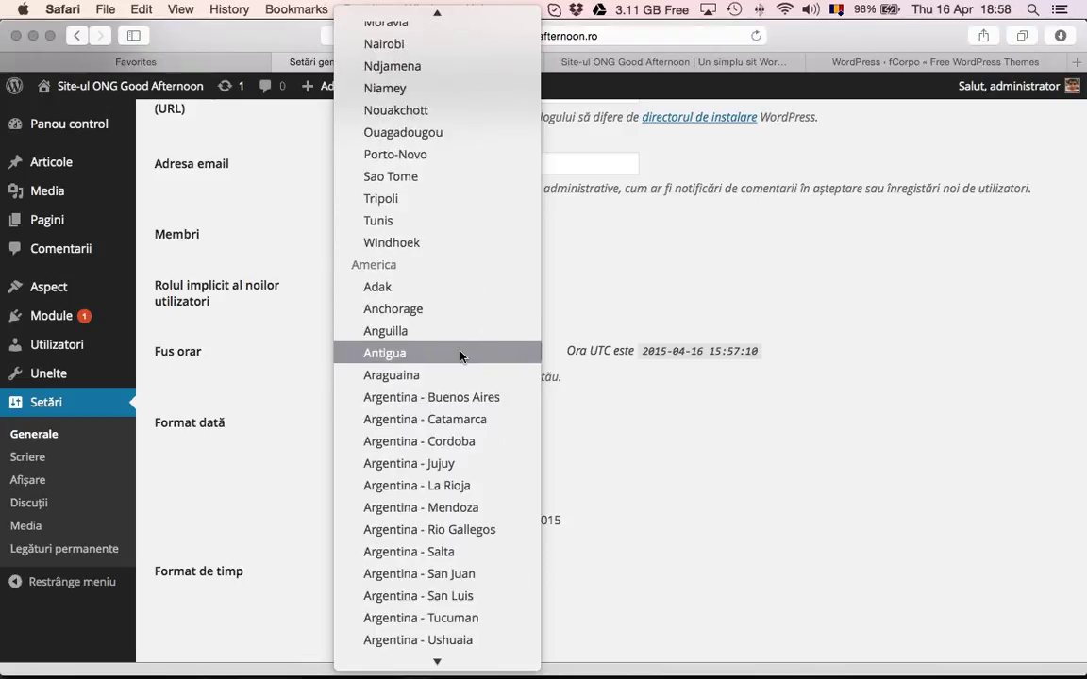
scroll(462, 356, down, 20)
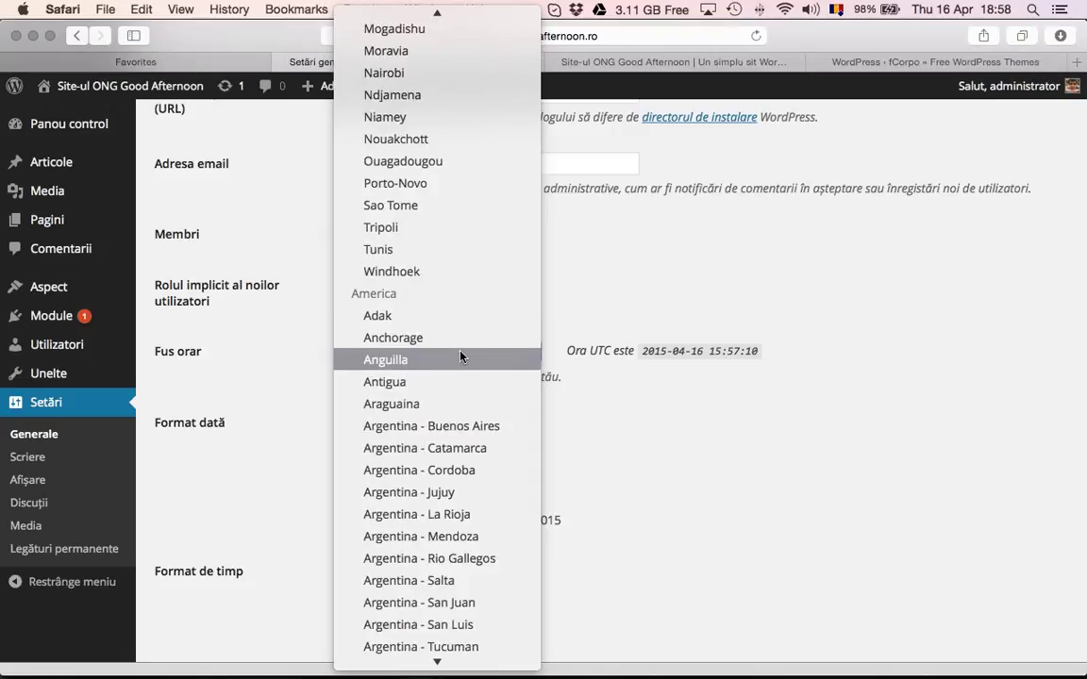
scroll(461, 356, up, 5)
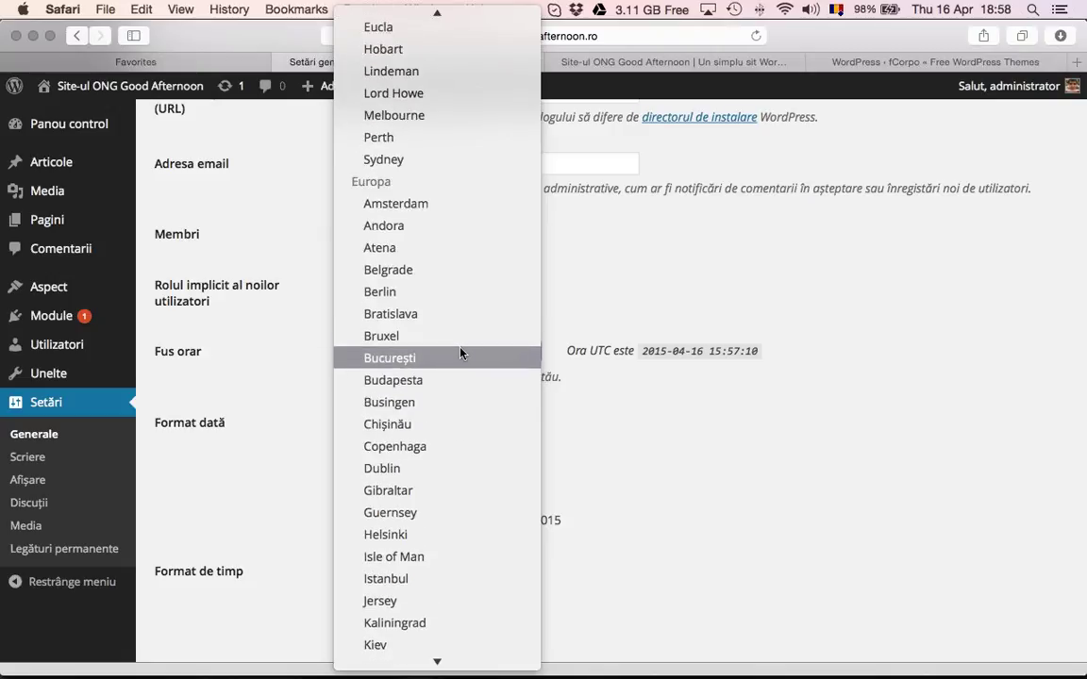
click(460, 357)
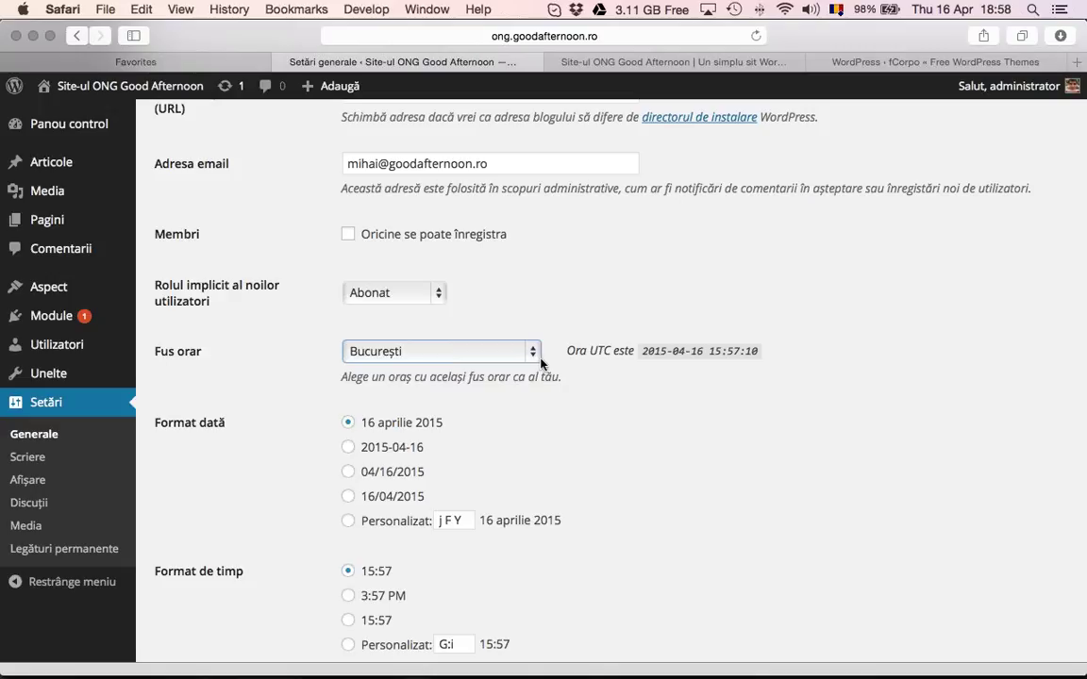
Check the current UTC time and remaining options, then save the general settings
scroll(540, 364, down, 2)
scroll(541, 364, down, 1)
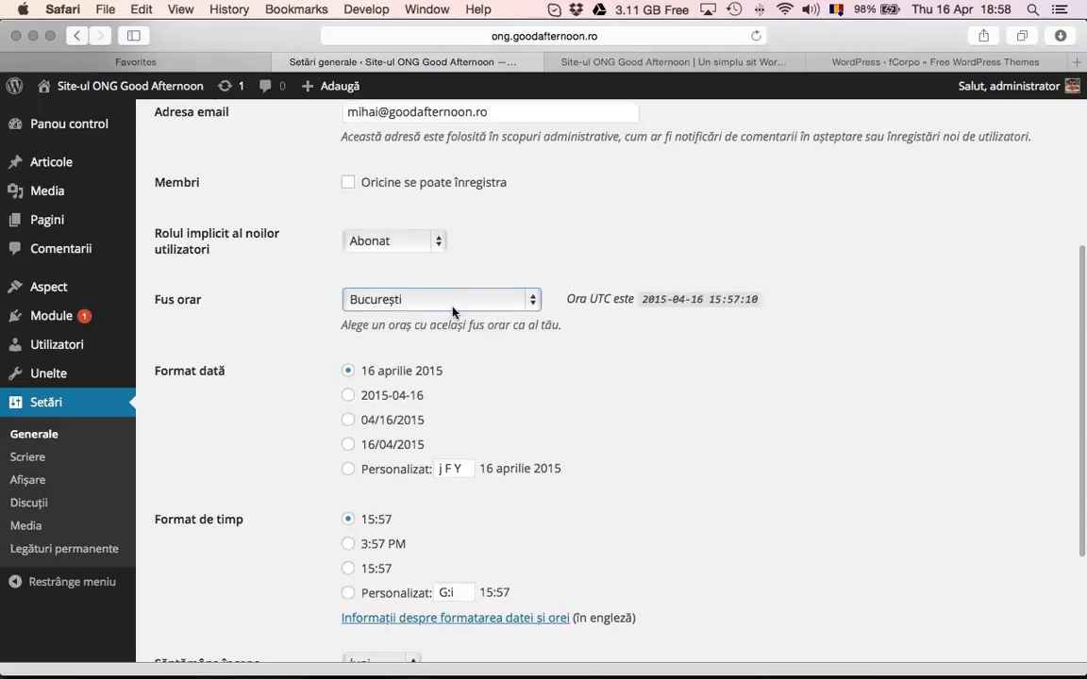
drag(709, 299, 746, 299)
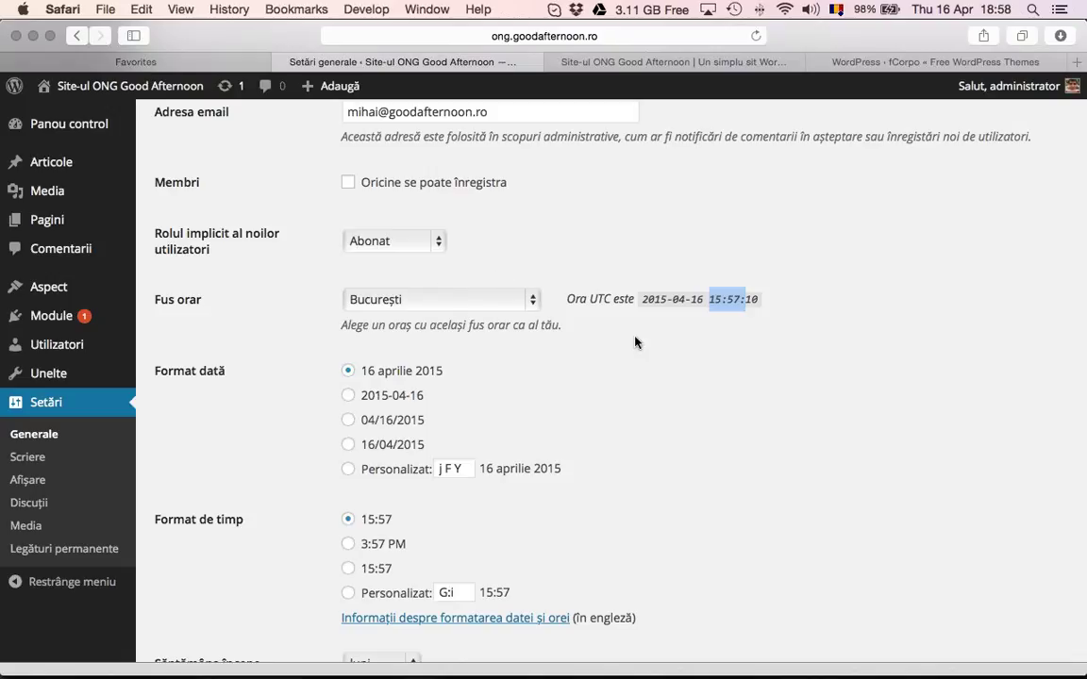
scroll(661, 324, down, 1)
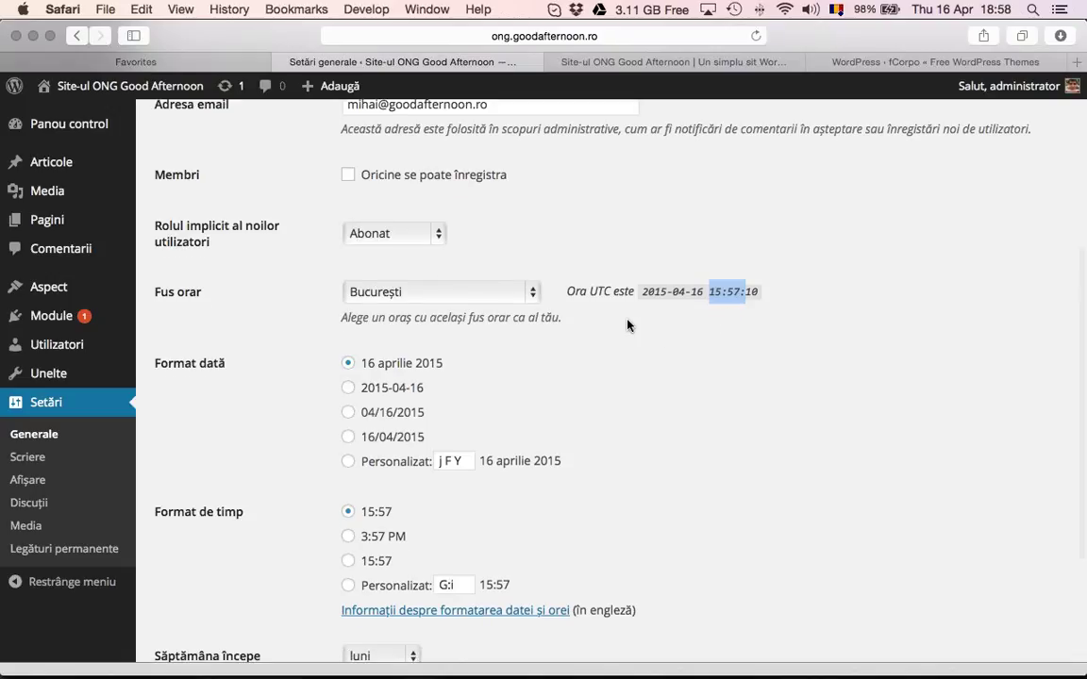
scroll(627, 325, down, 3)
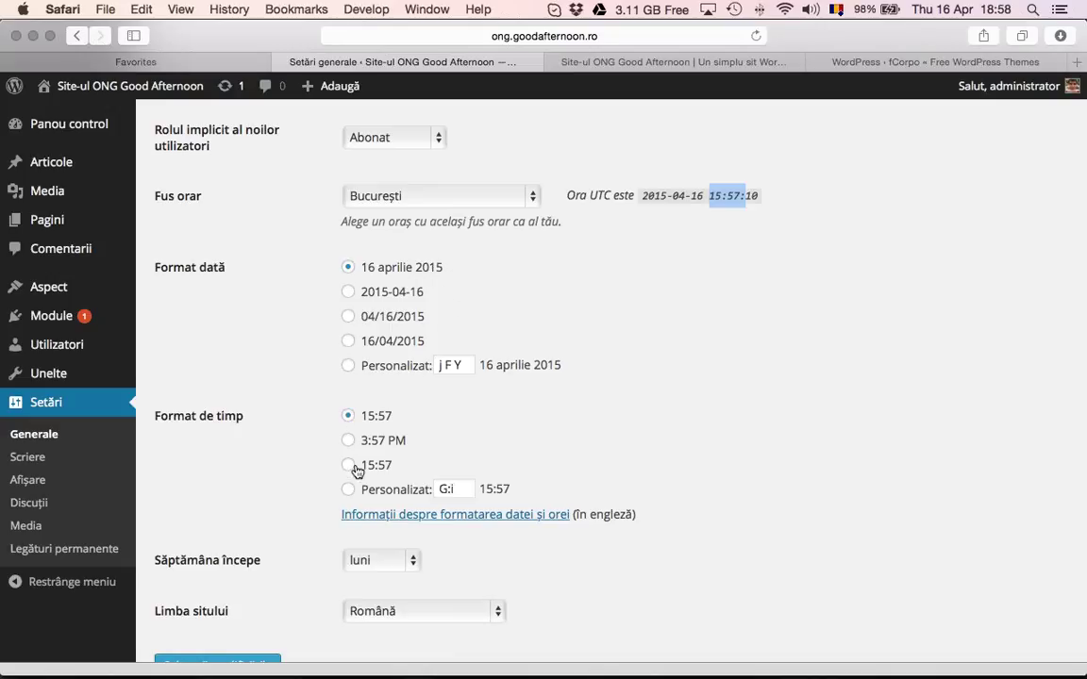
scroll(375, 462, down, 1)
scroll(375, 467, down, 3)
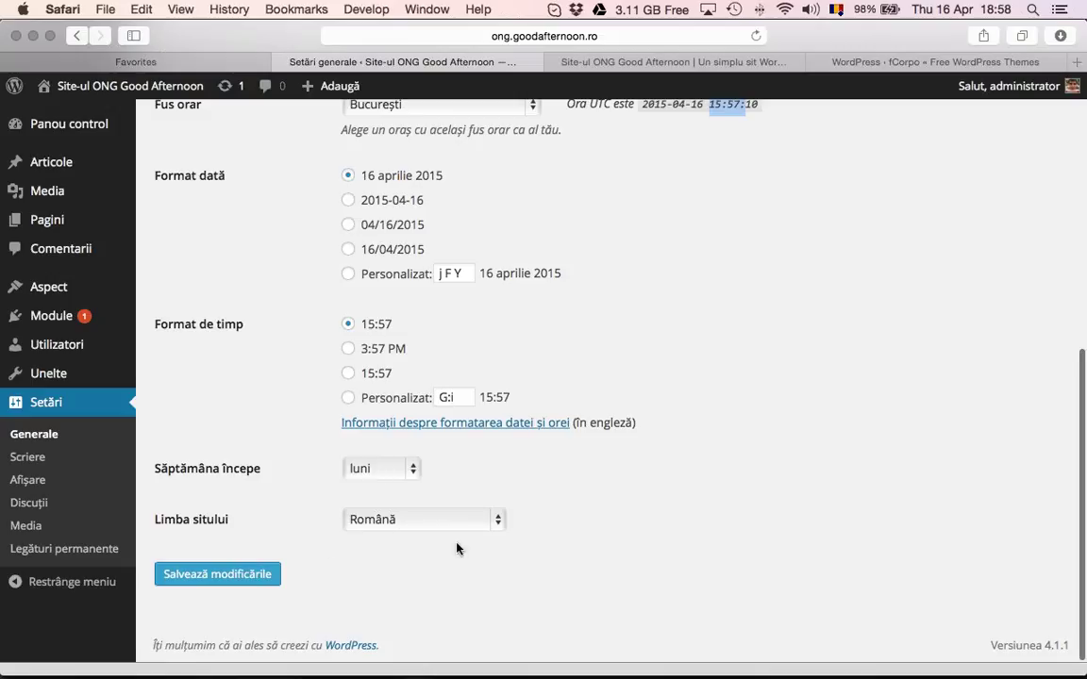
click(267, 575)
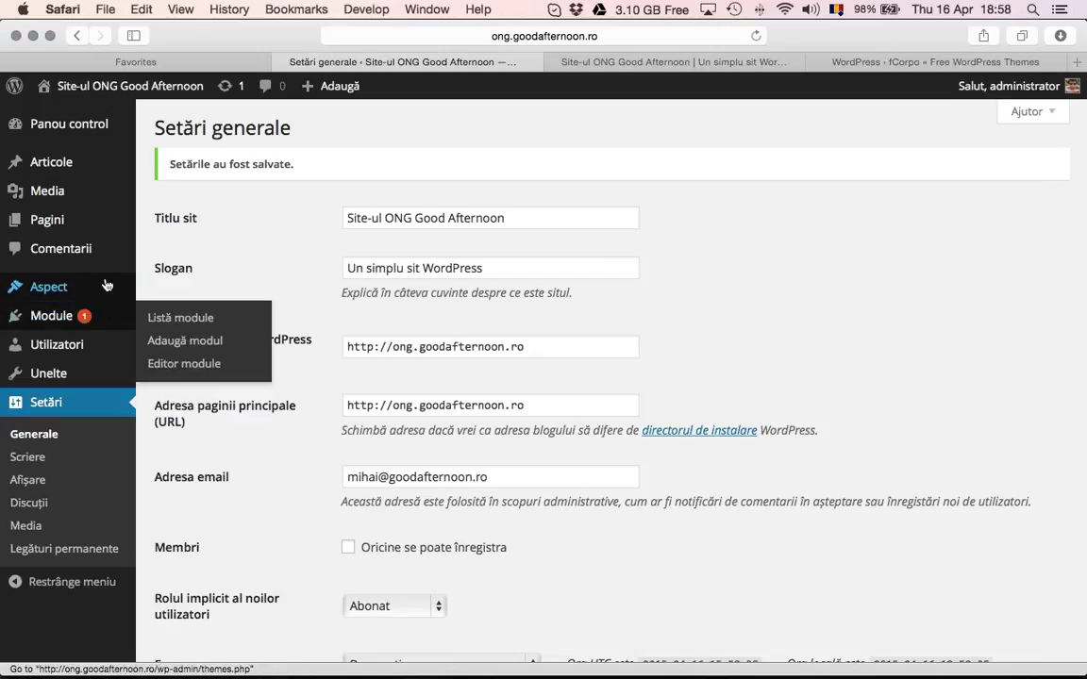
Browse Aspect > Teme > Adaugă temă, locate the Flower theme and install it
click(76, 285)
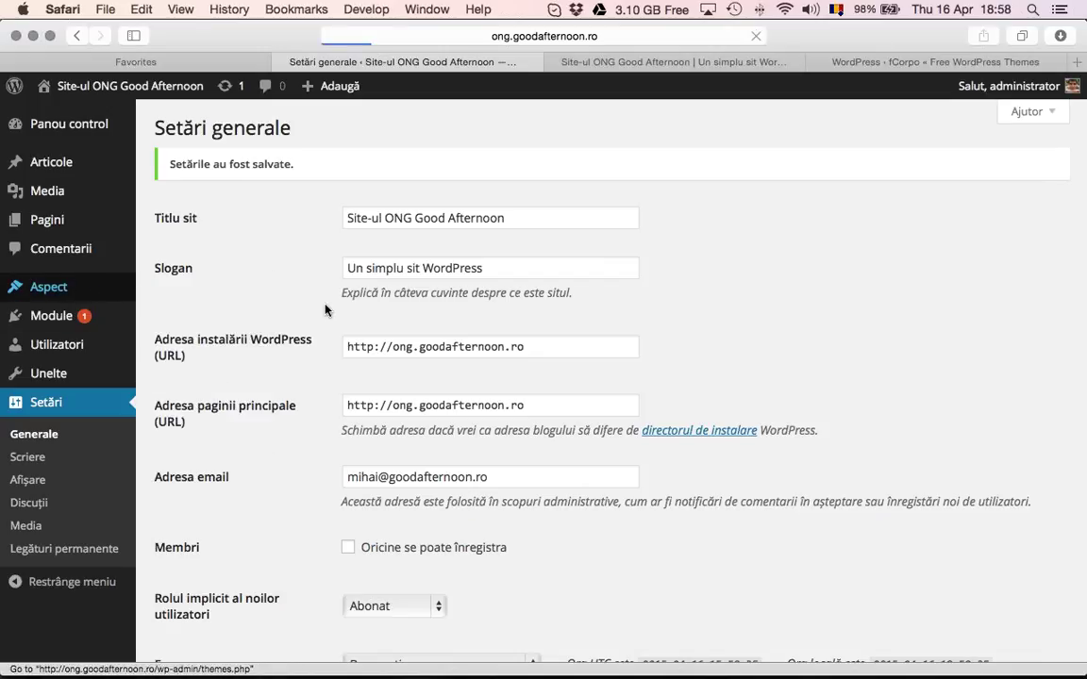
click(302, 130)
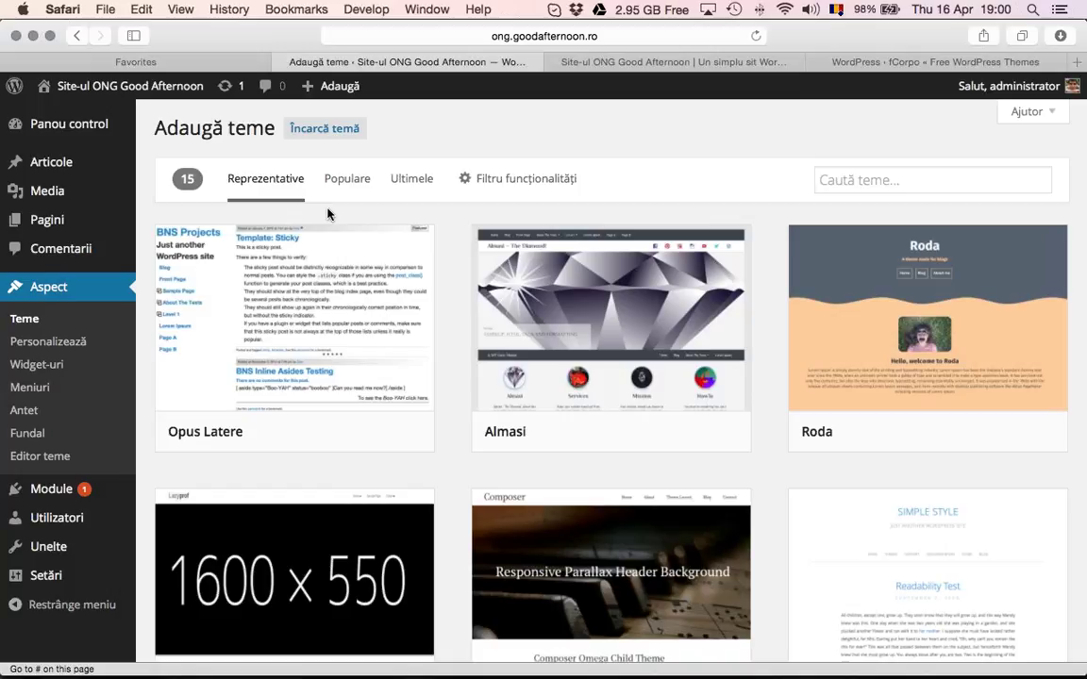
scroll(383, 273, down, 5)
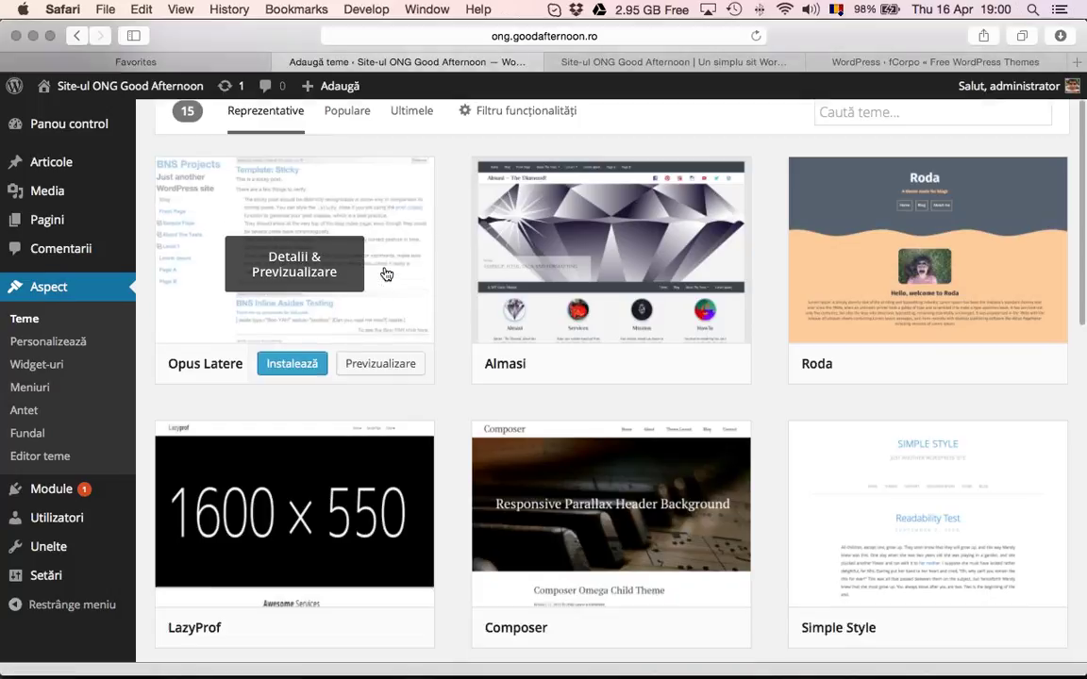
scroll(385, 273, down, 10)
scroll(385, 273, up, 5)
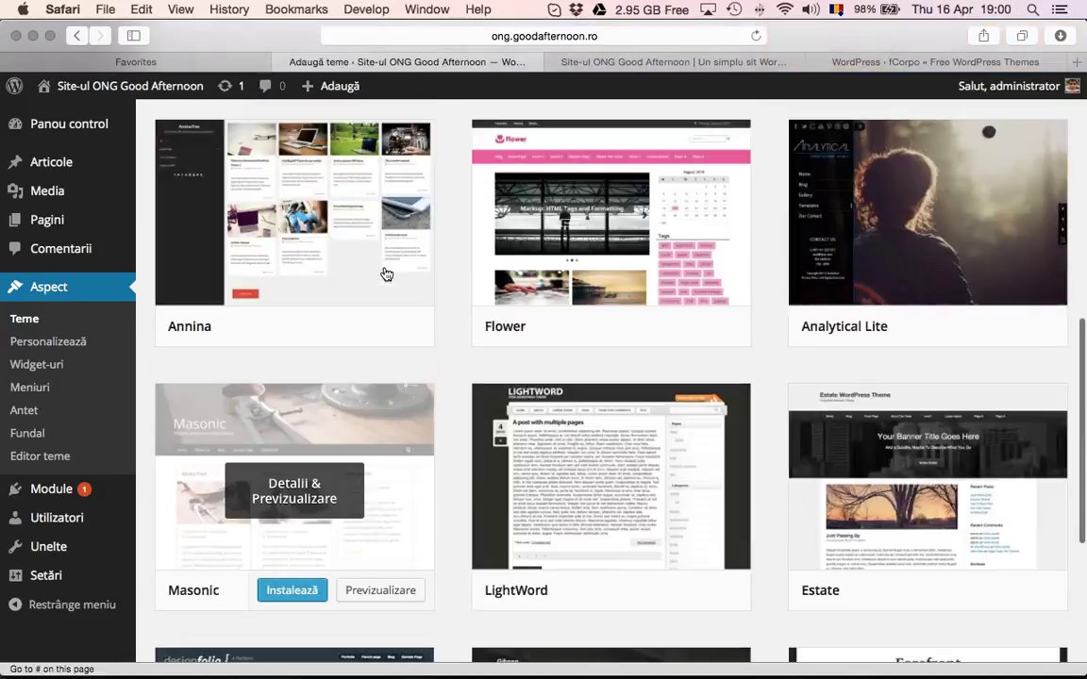
scroll(386, 273, up, 3)
scroll(696, 383, down, 2)
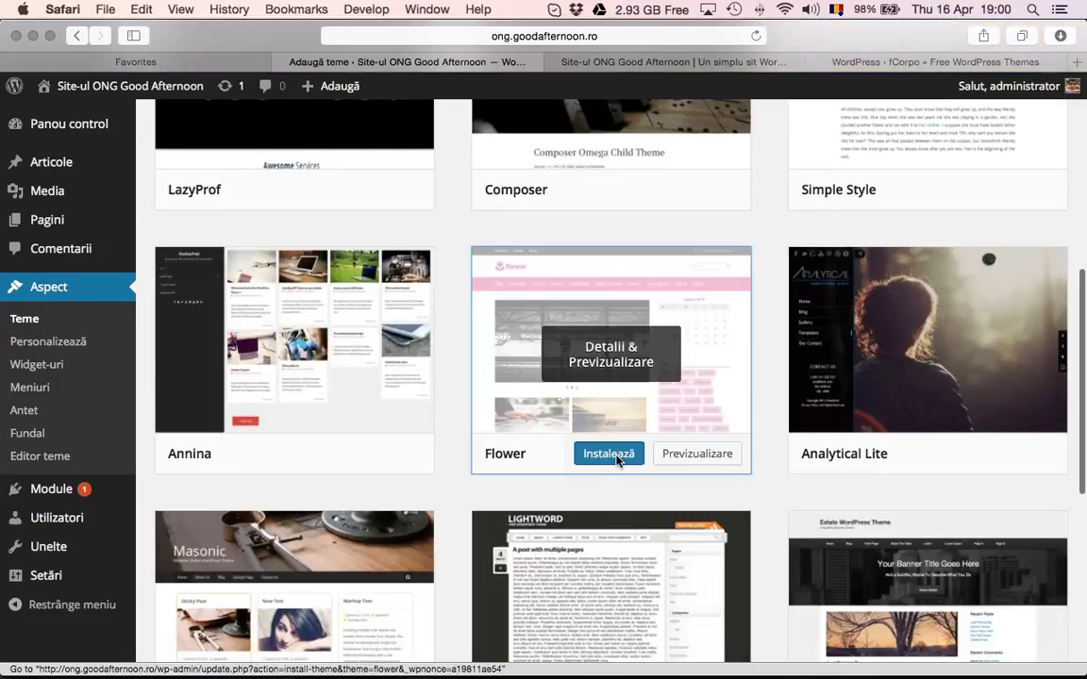
click(611, 454)
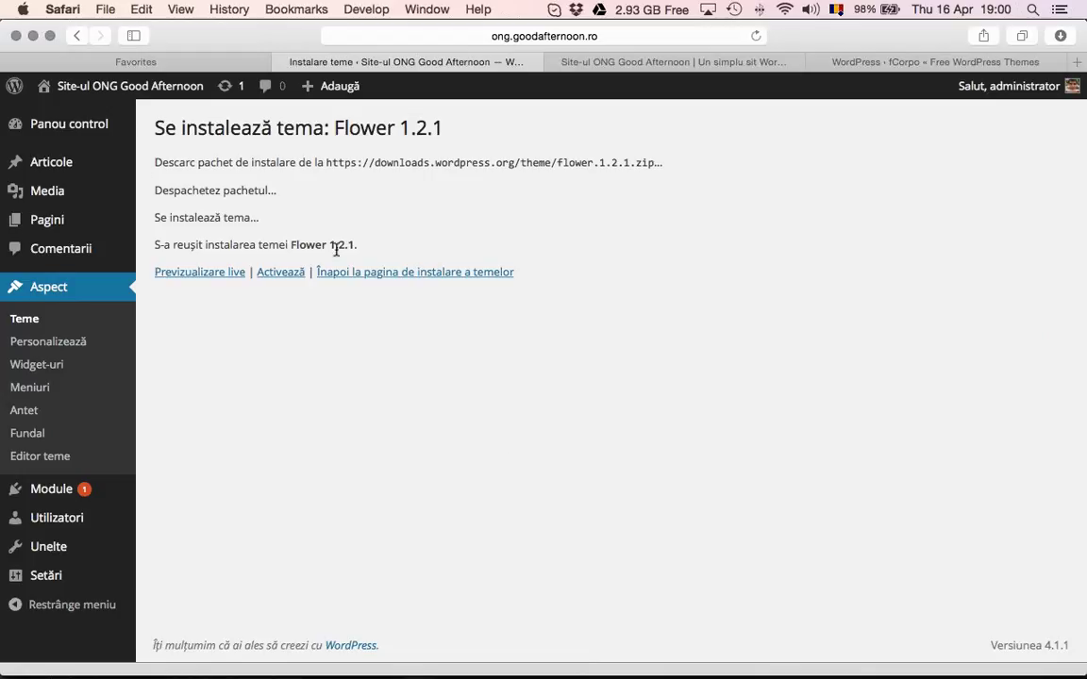
Activate Flower, install Advanced Custom Fields from the recommended-plugin prompt, then view the front page
click(37, 319)
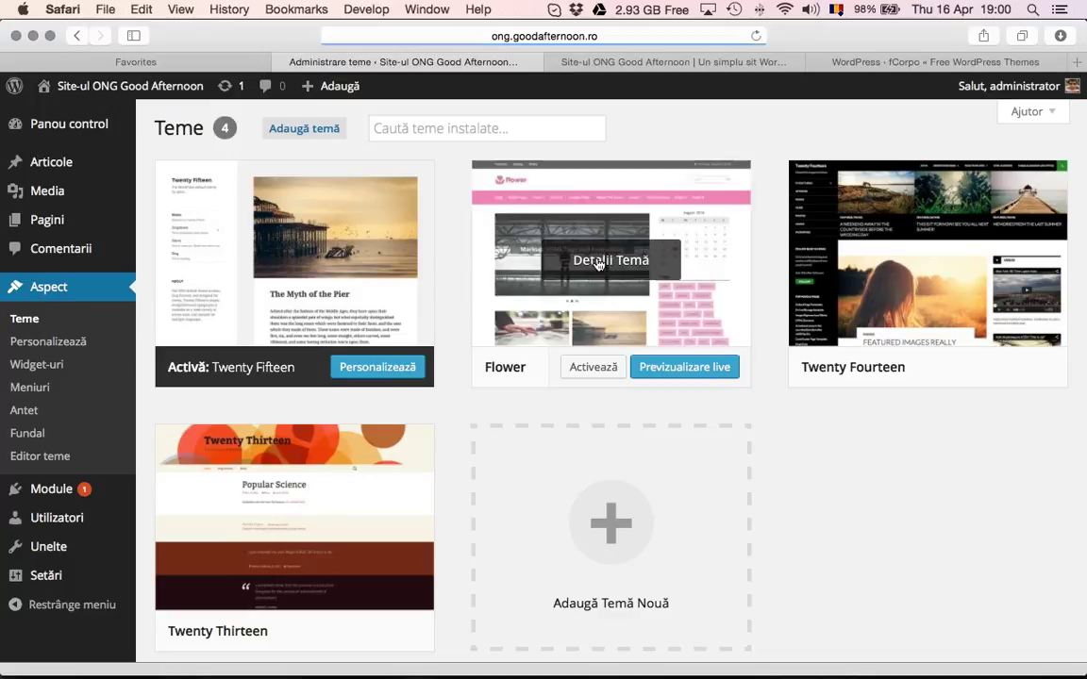
click(609, 368)
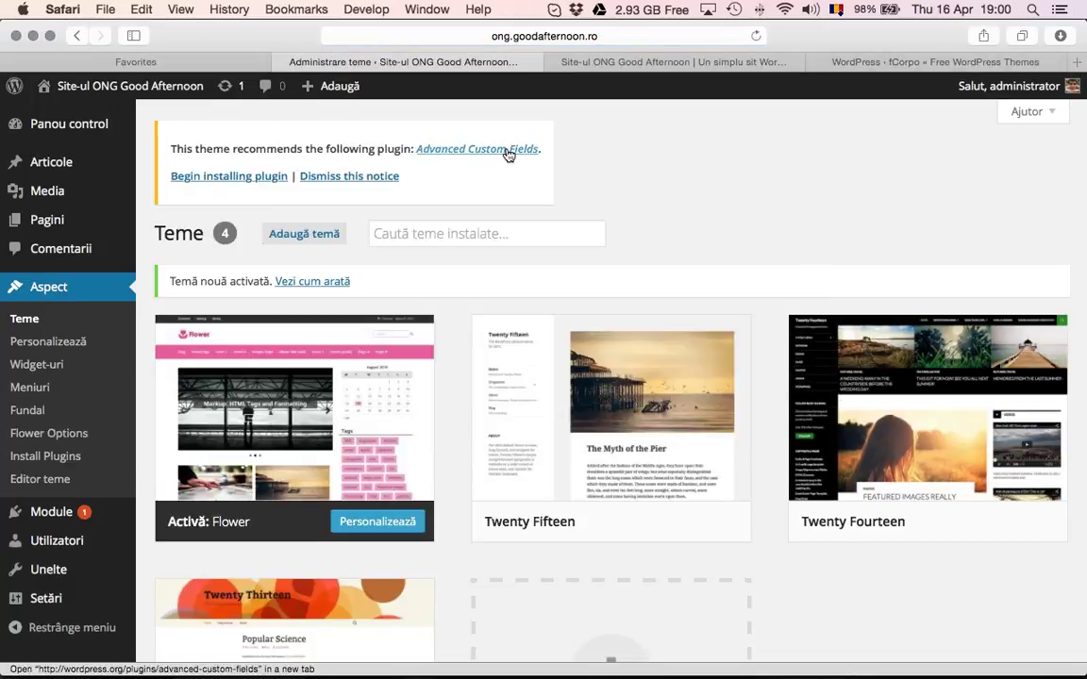
click(247, 175)
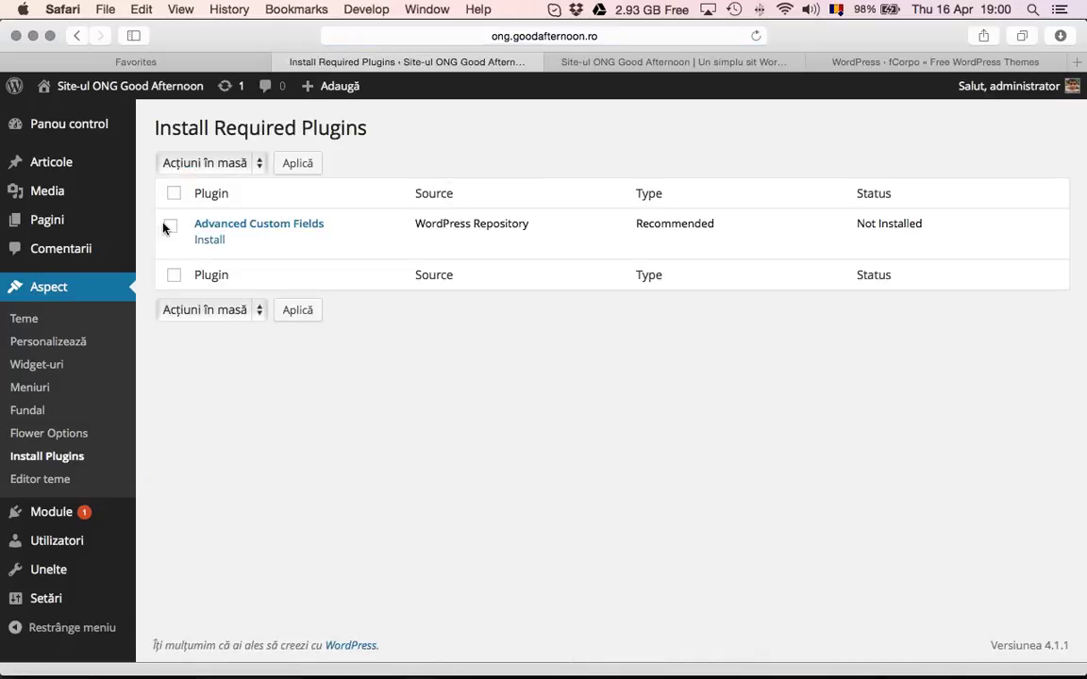
click(170, 225)
click(213, 240)
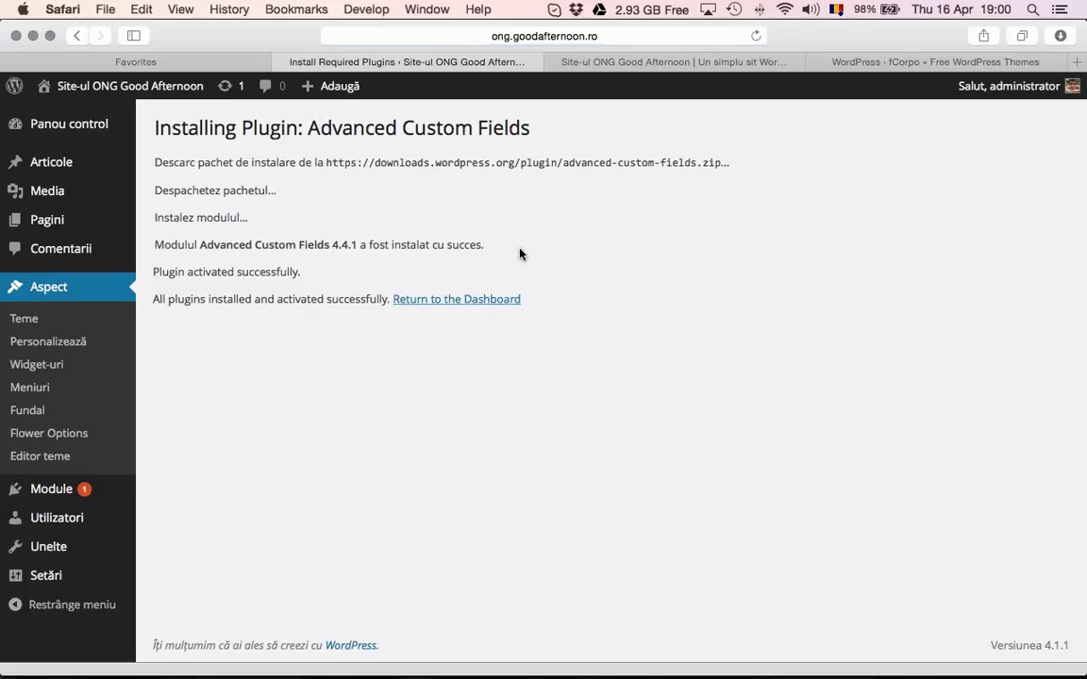
click(620, 68)
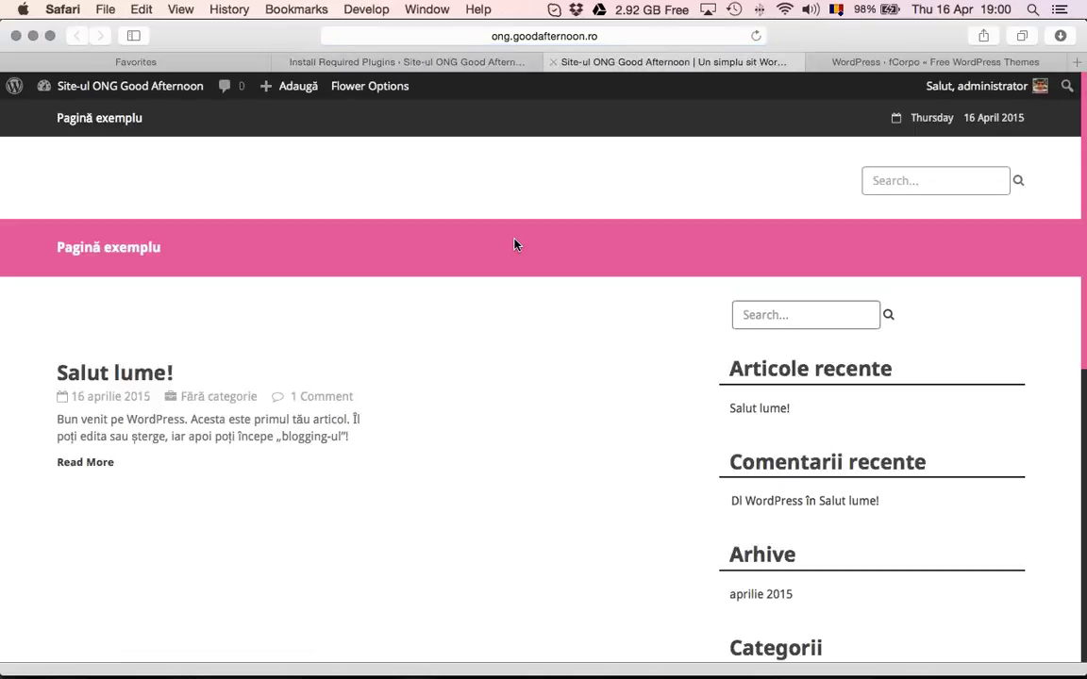
From Listă module, update Akismet to 3.1.1, activate it, and return to the front-page tab
click(478, 66)
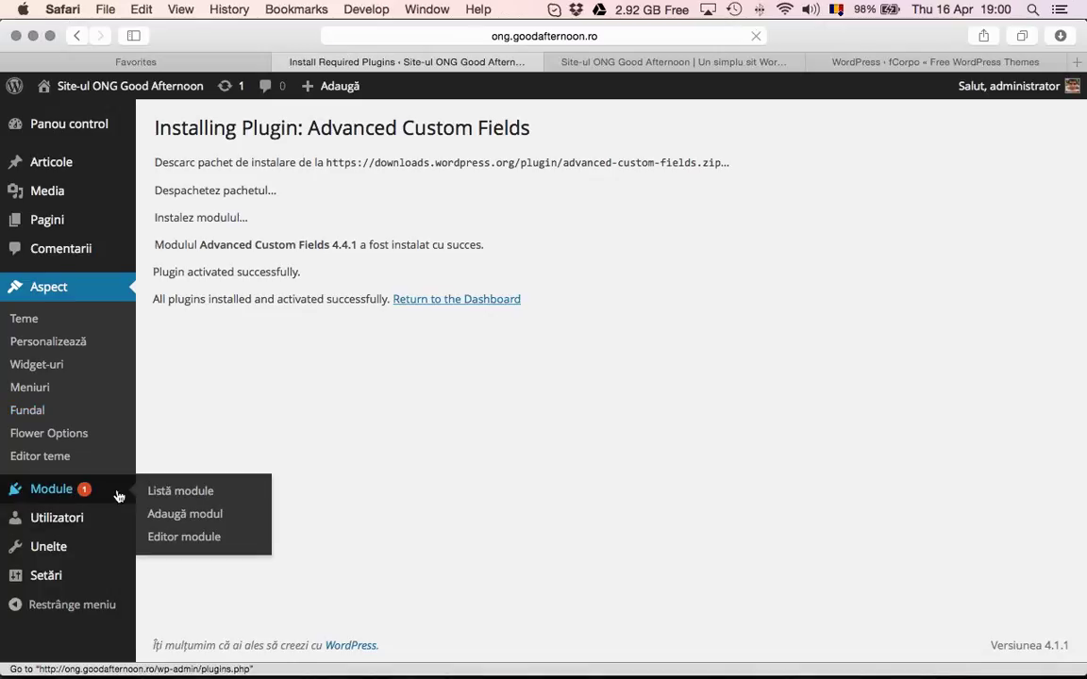
click(113, 491)
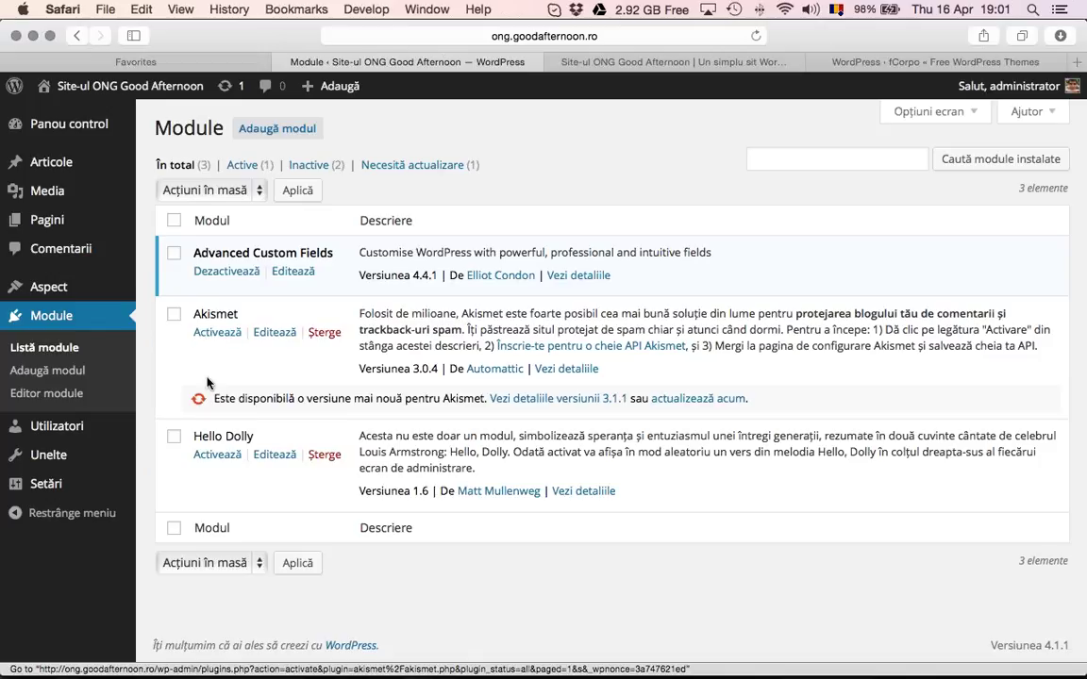
click(675, 403)
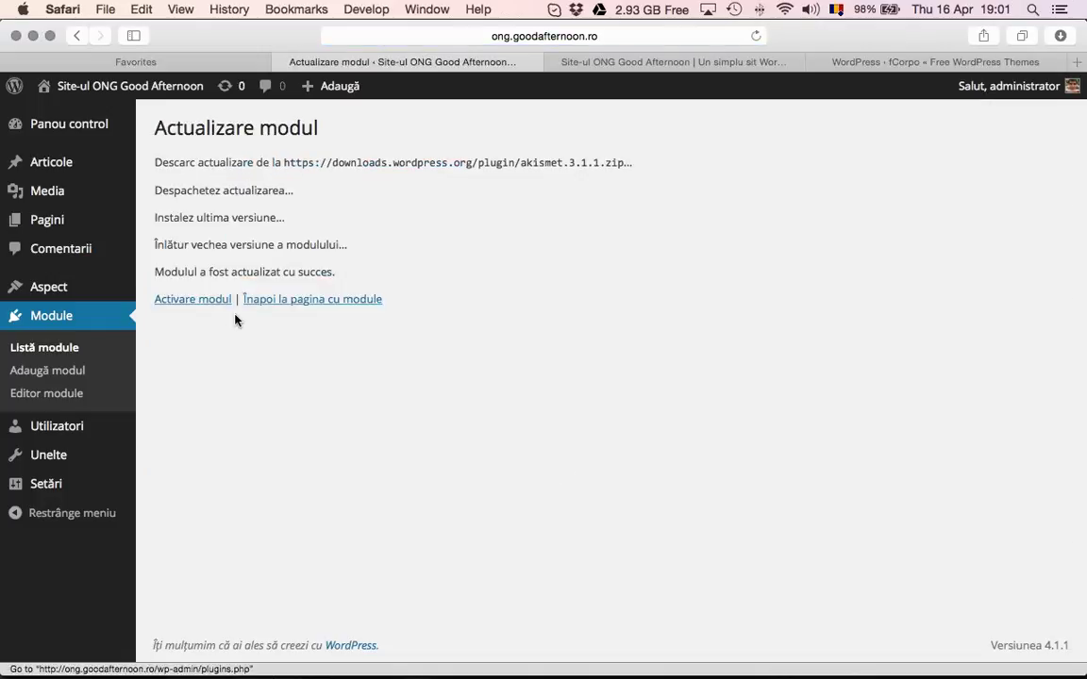
click(212, 300)
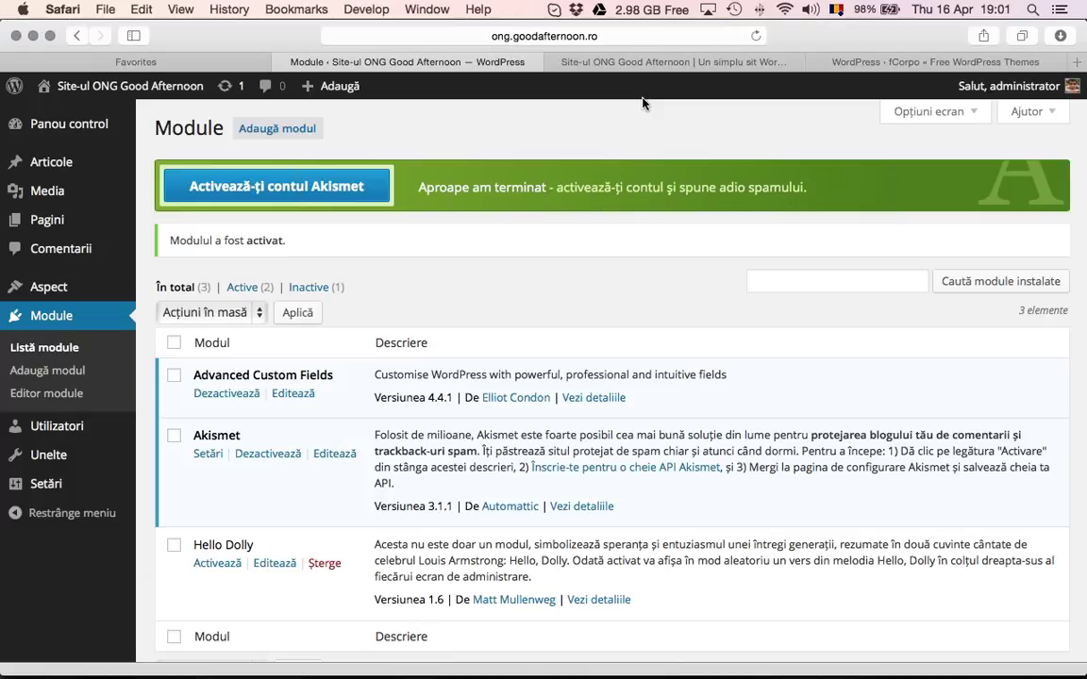
click(658, 64)
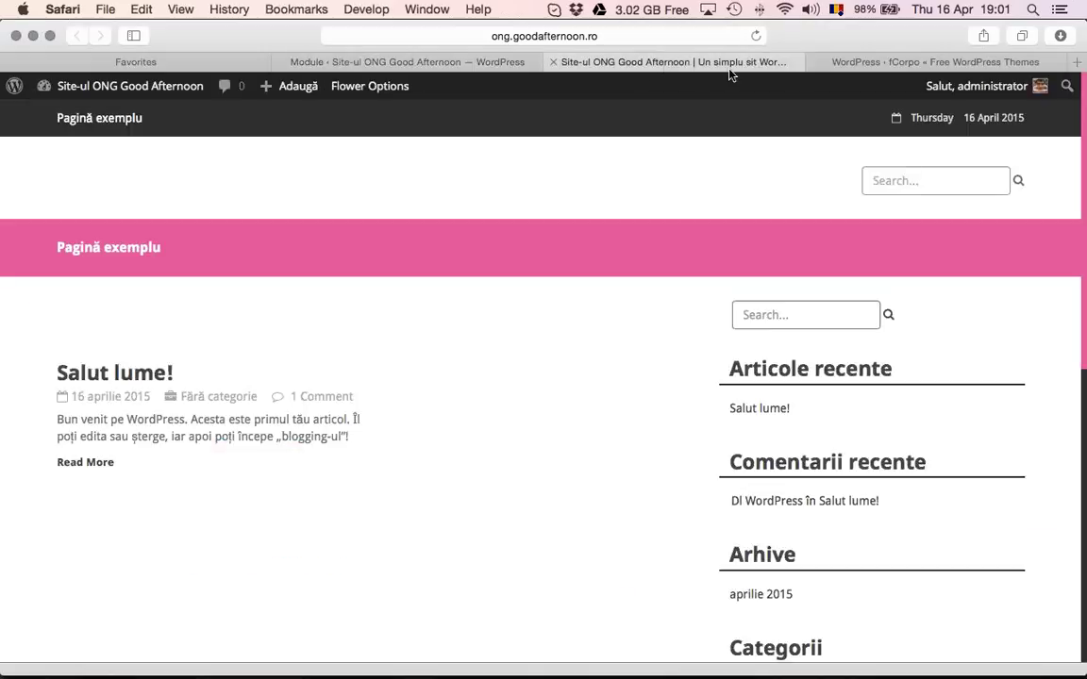
Close the fCorpo theme preview and return to the previous theme listing
click(908, 63)
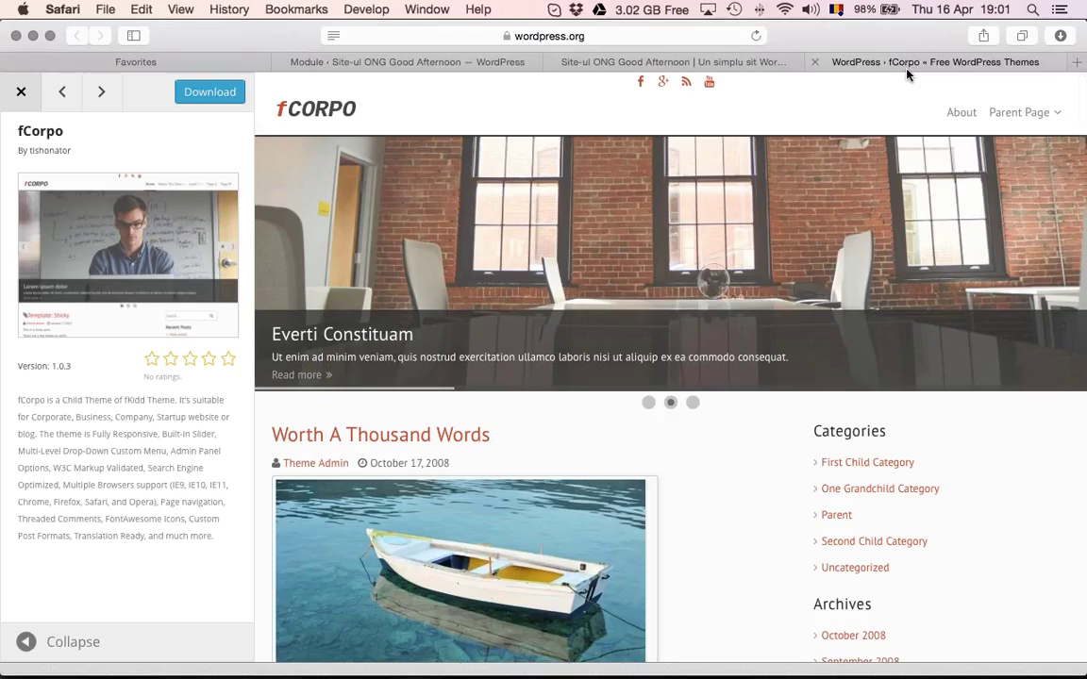
click(23, 94)
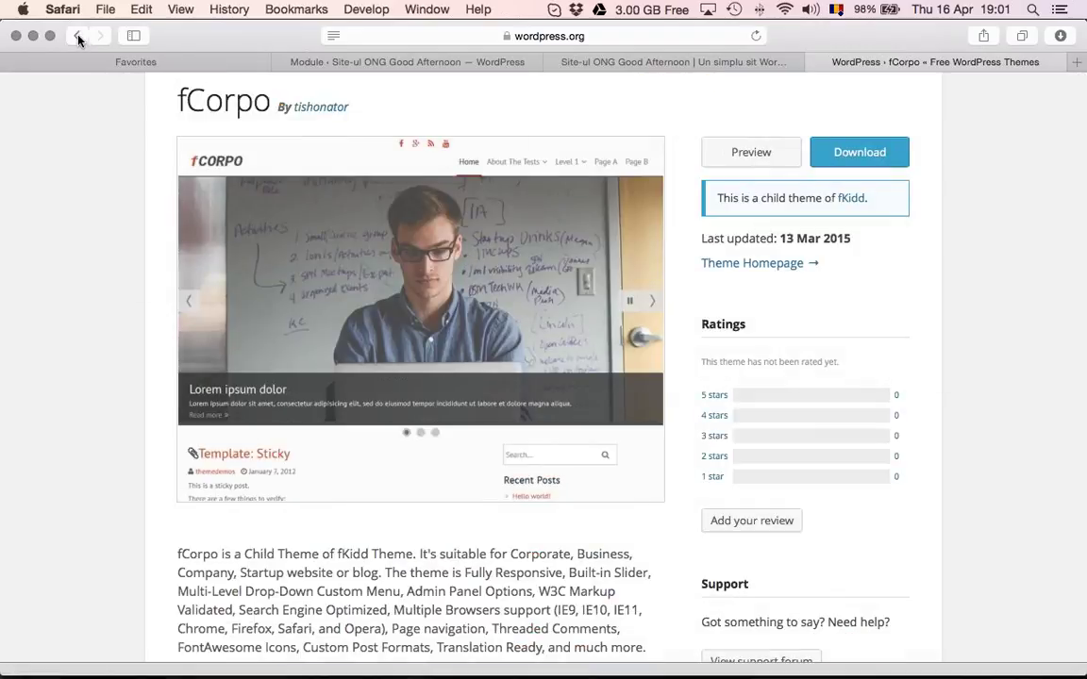
click(74, 35)
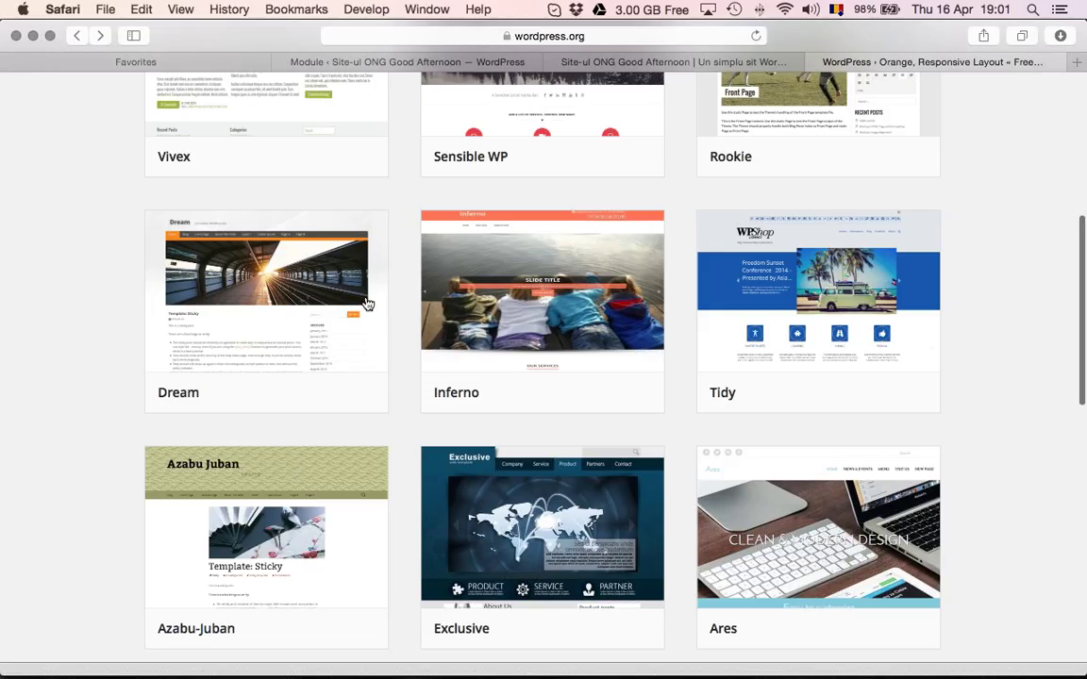
scroll(365, 303, up, 10)
Search the WordPress.org Plugin Directory for 'security'
click(292, 149)
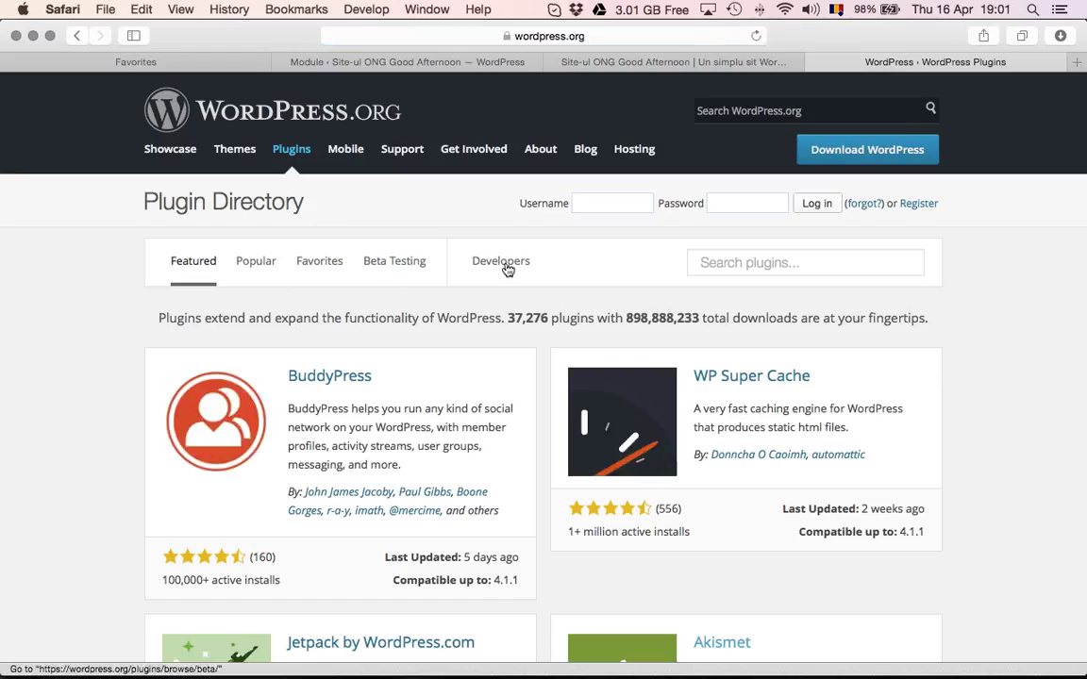
click(323, 266)
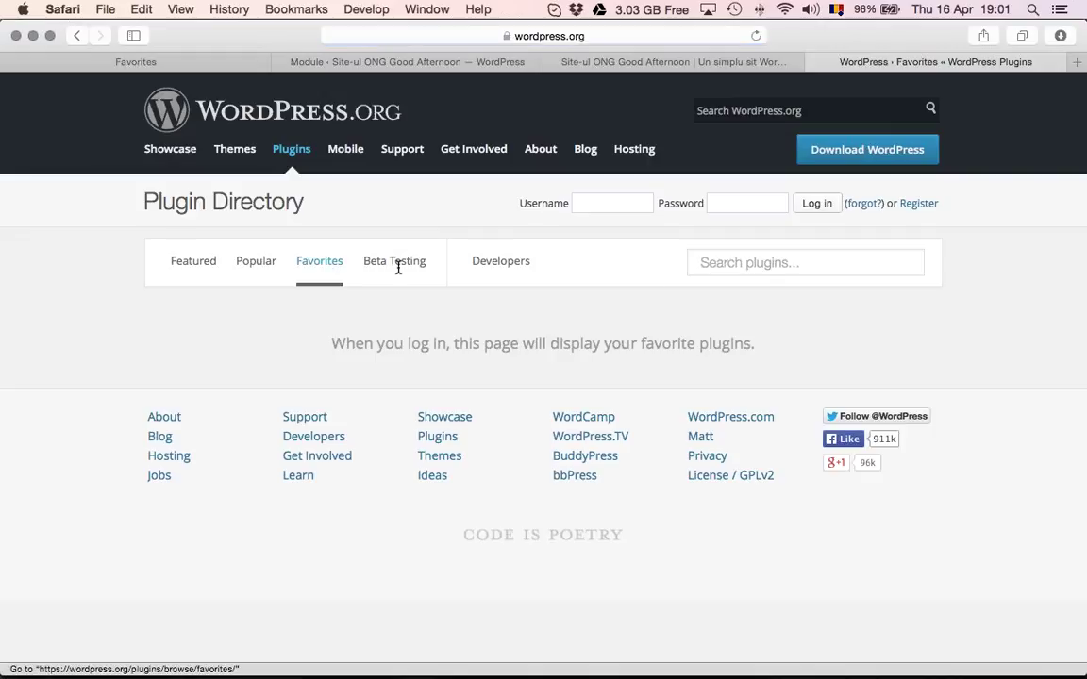
click(722, 263)
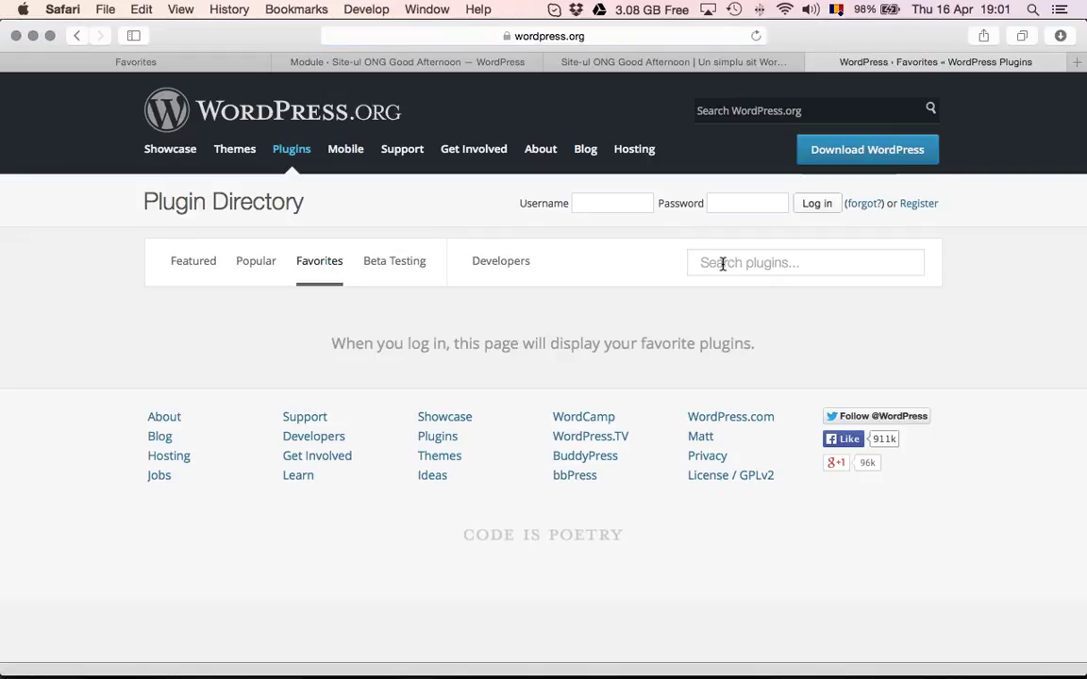
text(security)
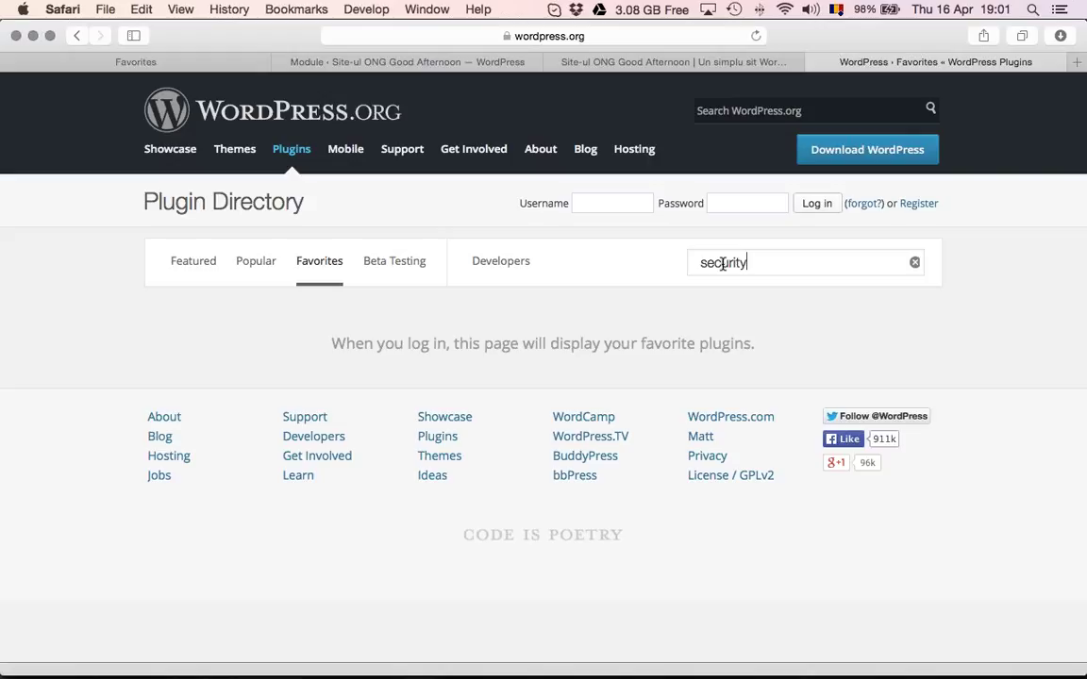
key(Return)
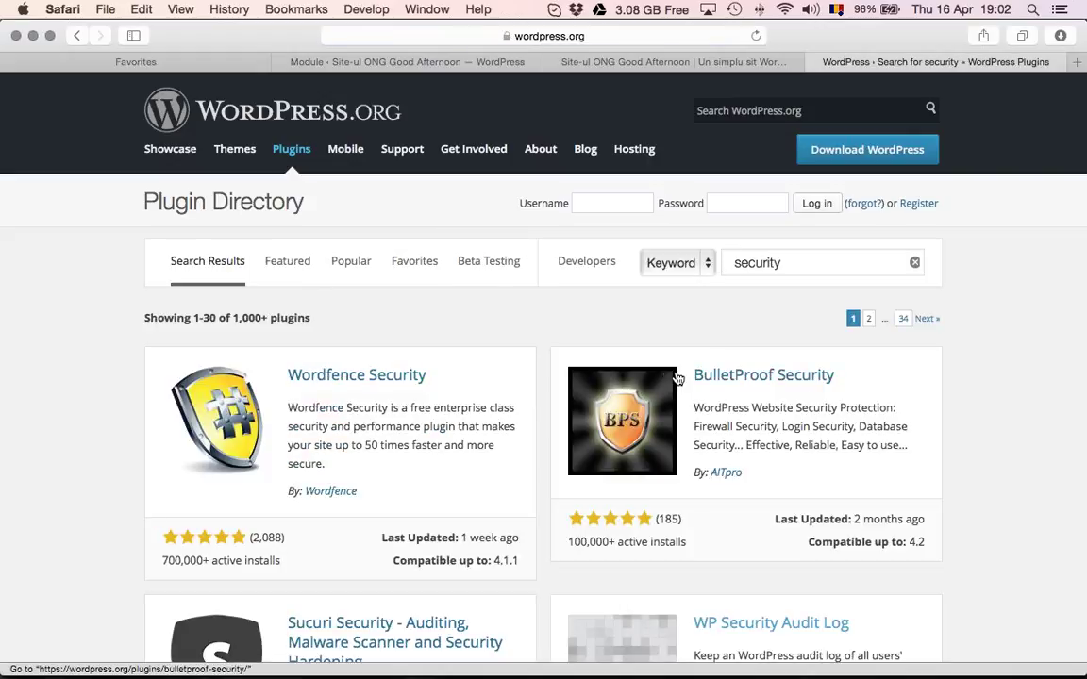
Check Wordfence Security's rating, last update (1 week ago) and 'Compatible up to: 4.1.1'
scroll(435, 398, down, 4)
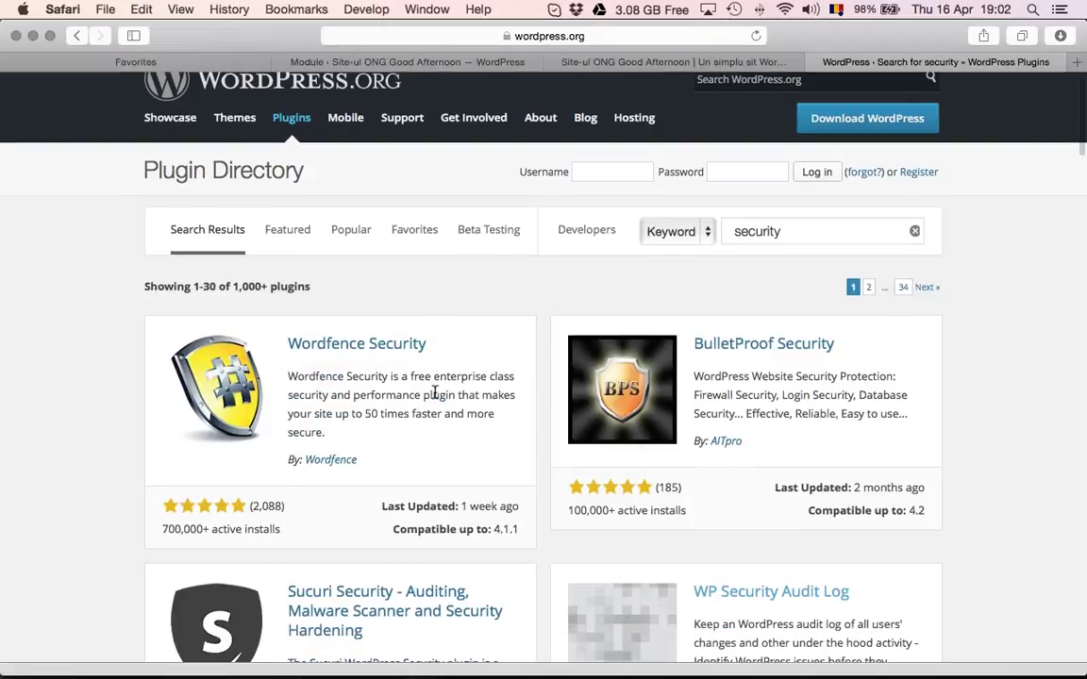
scroll(431, 311, down, 2)
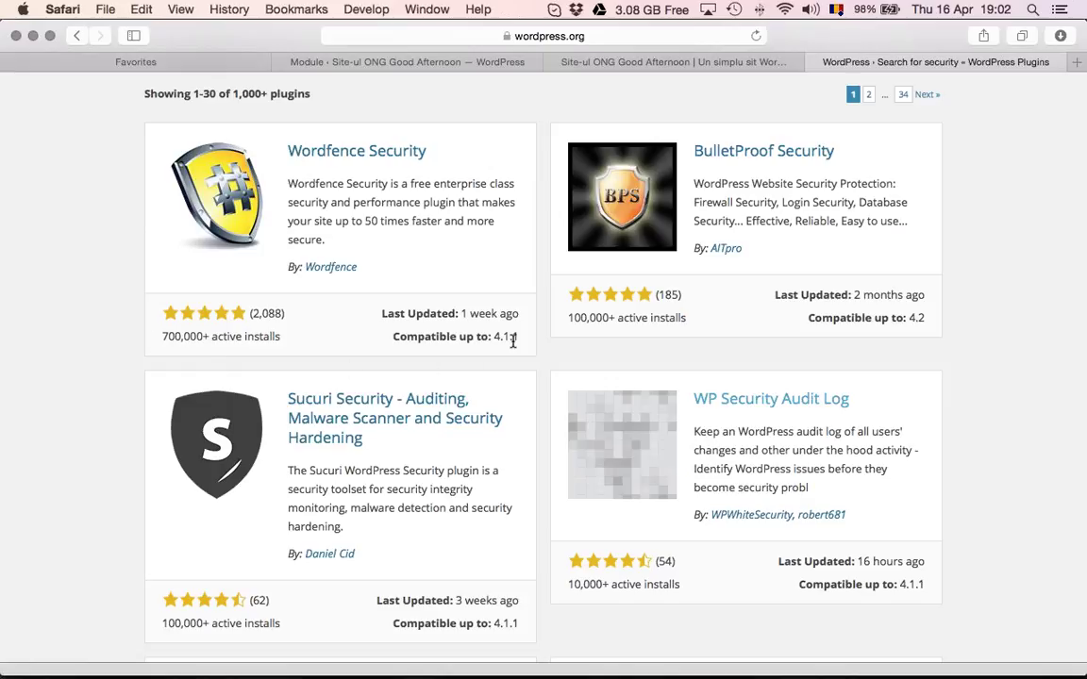
drag(515, 338, 394, 336)
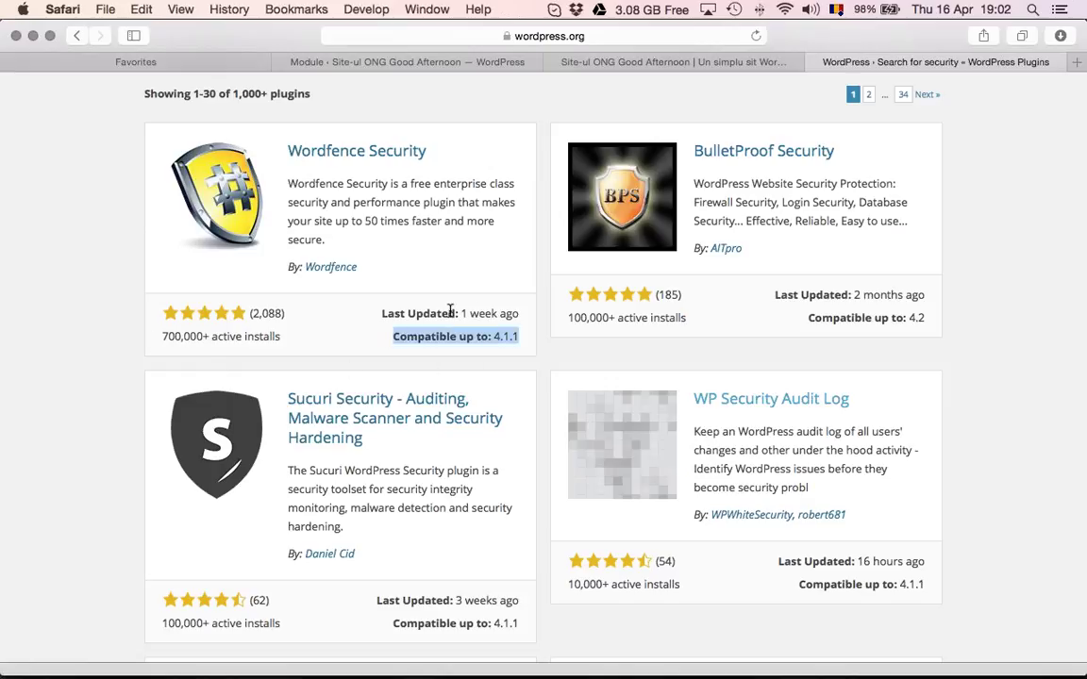
drag(519, 313, 462, 312)
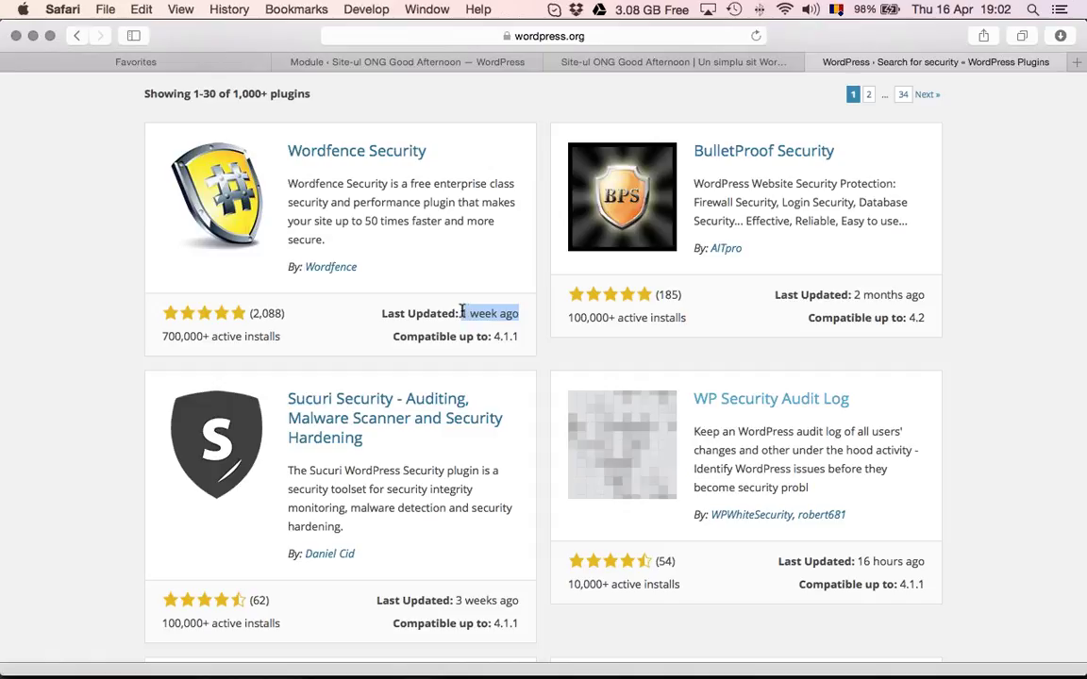
click(512, 311)
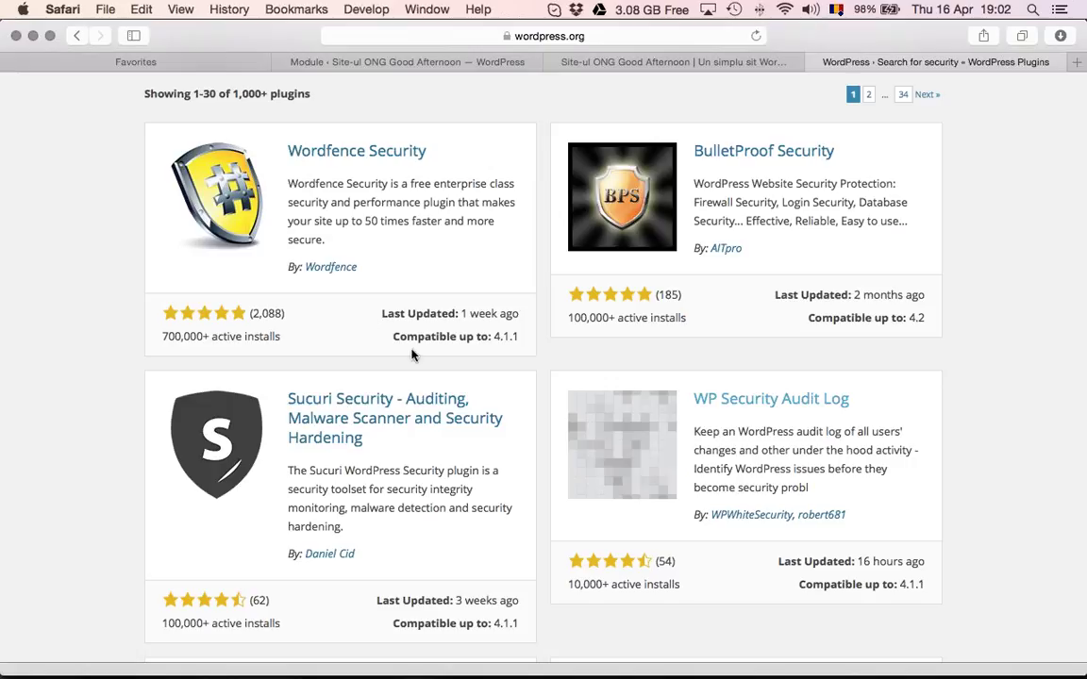
drag(156, 314, 485, 314)
click(503, 314)
drag(409, 337, 512, 337)
click(507, 336)
Scroll through the remaining security plugin results such as BulletProof Security
scroll(518, 339, down, 5)
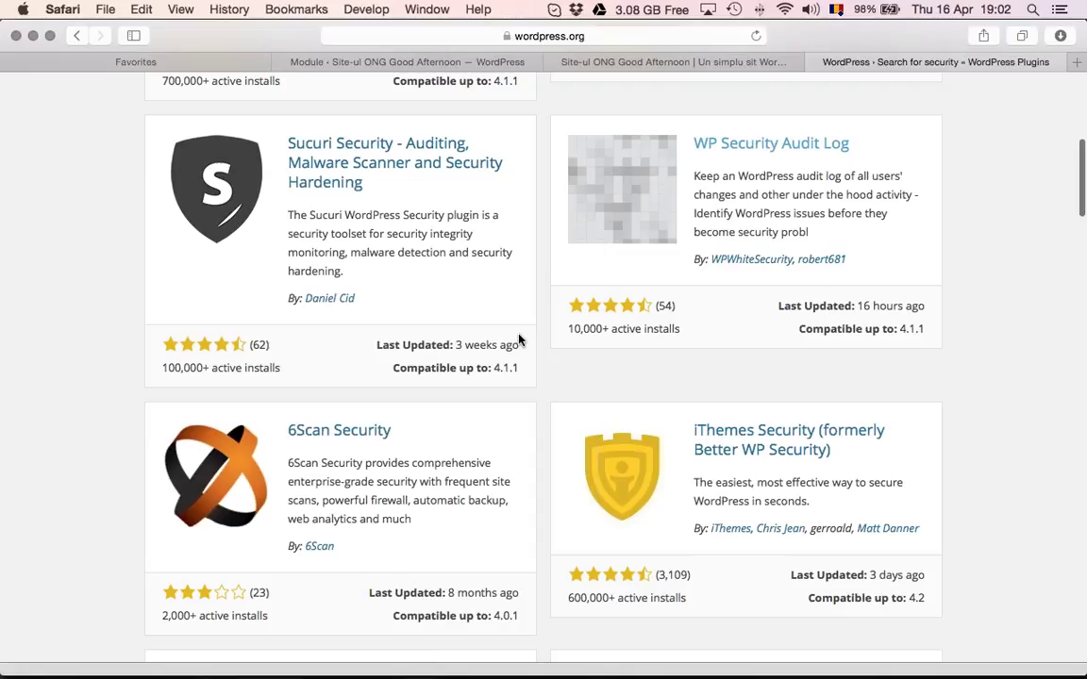
scroll(518, 339, up, 10)
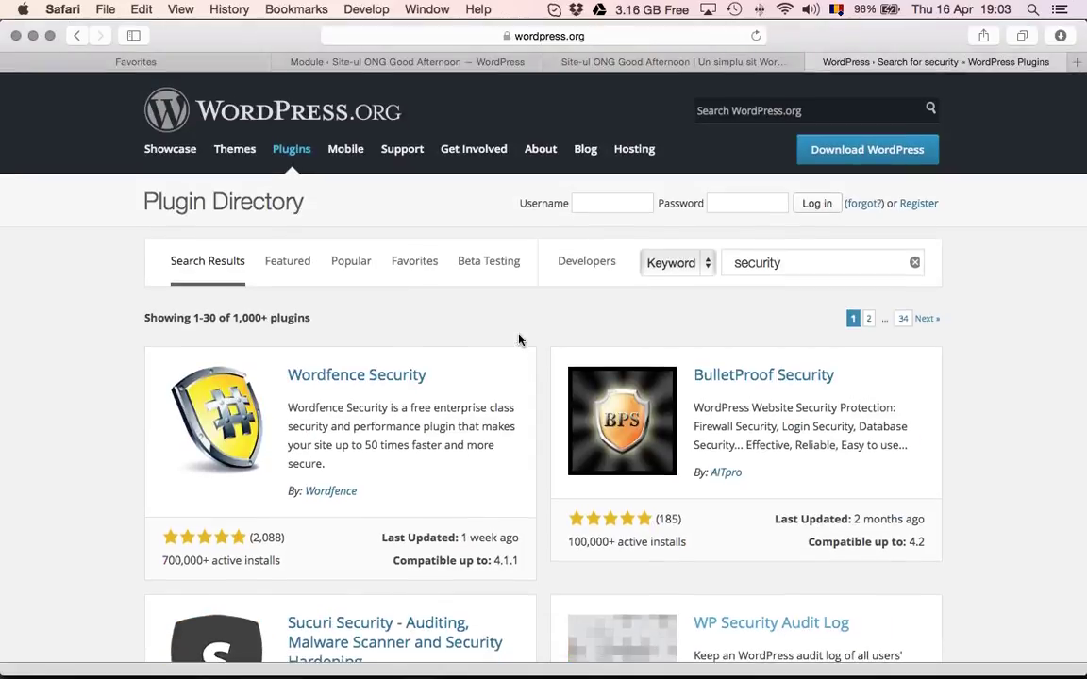
scroll(518, 339, up, 1)
scroll(775, 267, down, 3)
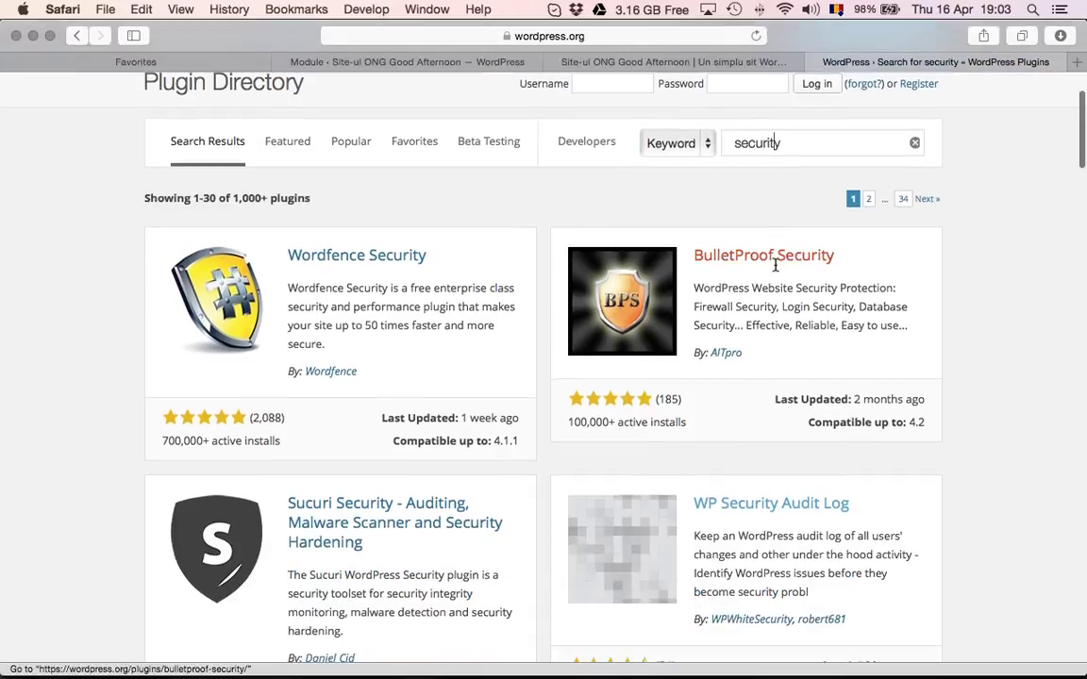
scroll(776, 268, down, 10)
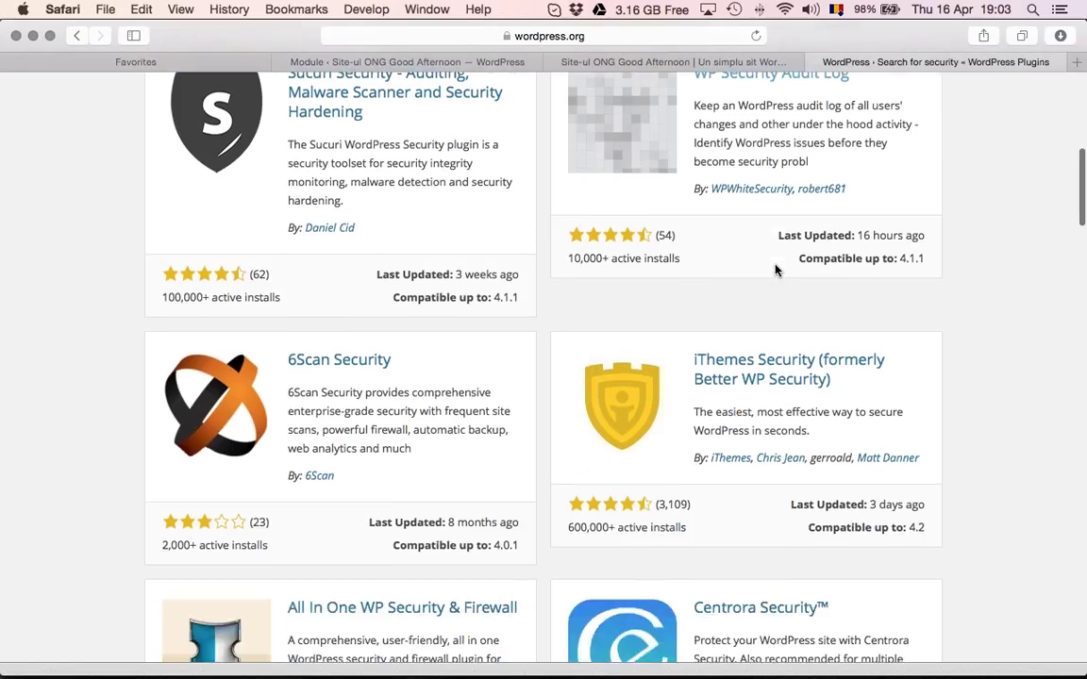
scroll(776, 270, down, 5)
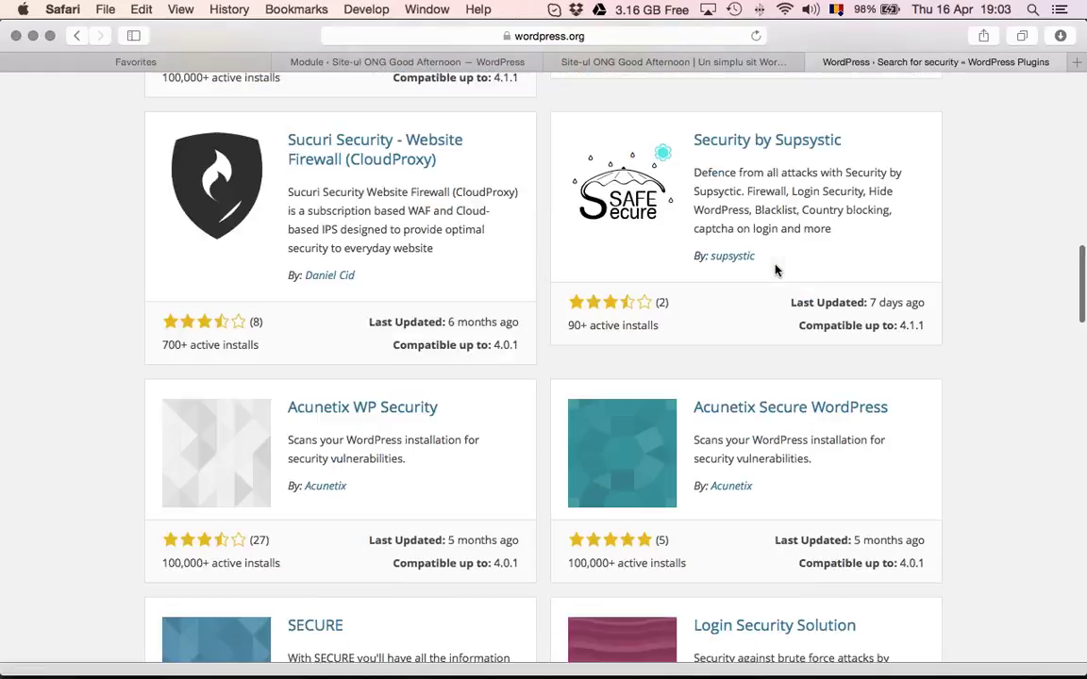
scroll(776, 268, down, 3)
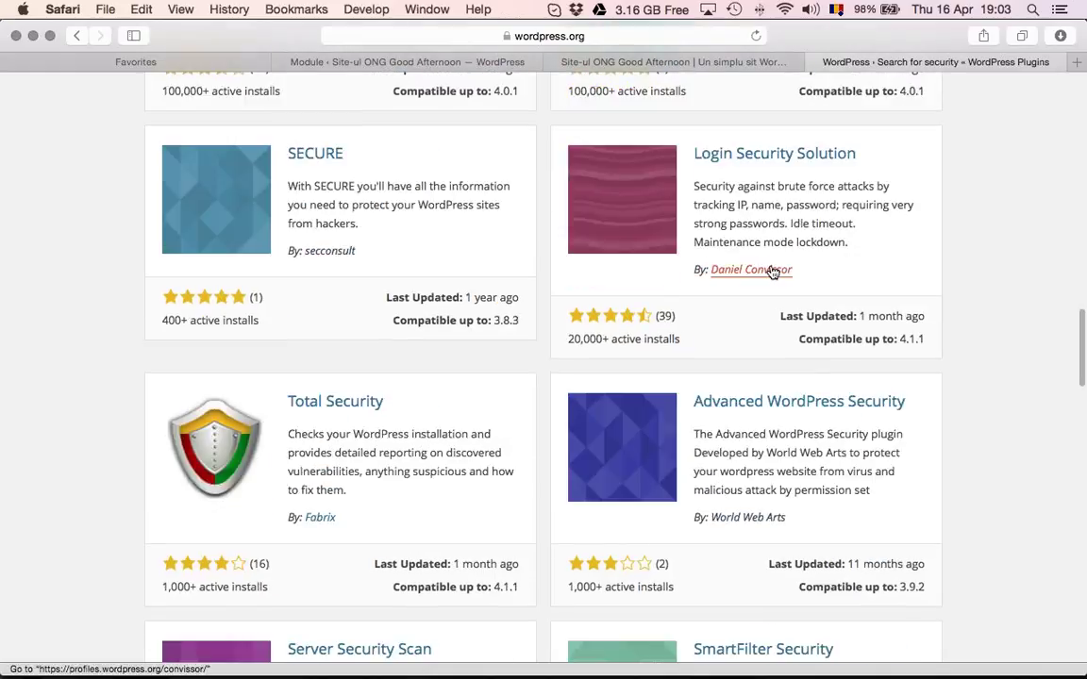
scroll(772, 272, down, 1)
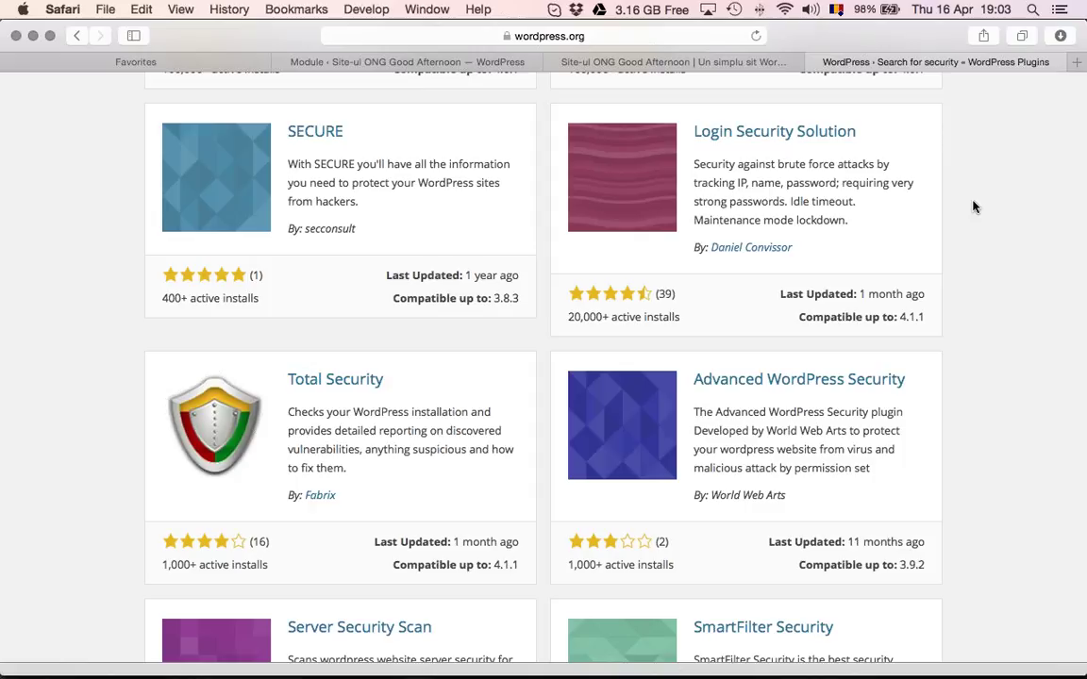
key(super+t)
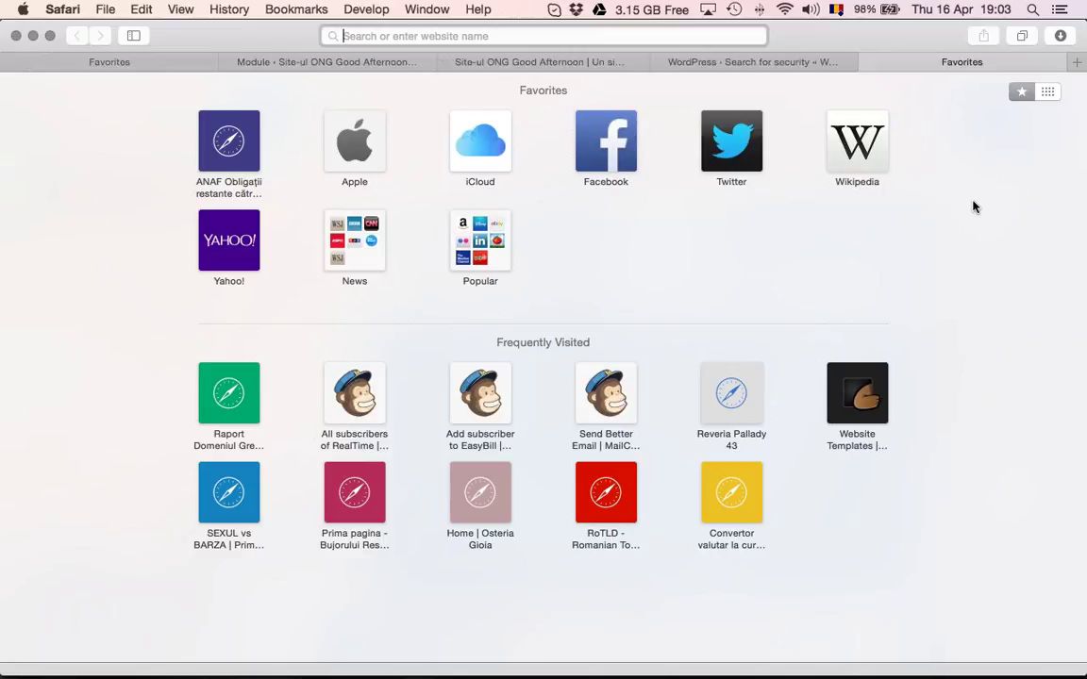
Search for 'wamp' to reach the SourceForge WampServer project page
text(wamp)
key(Return)
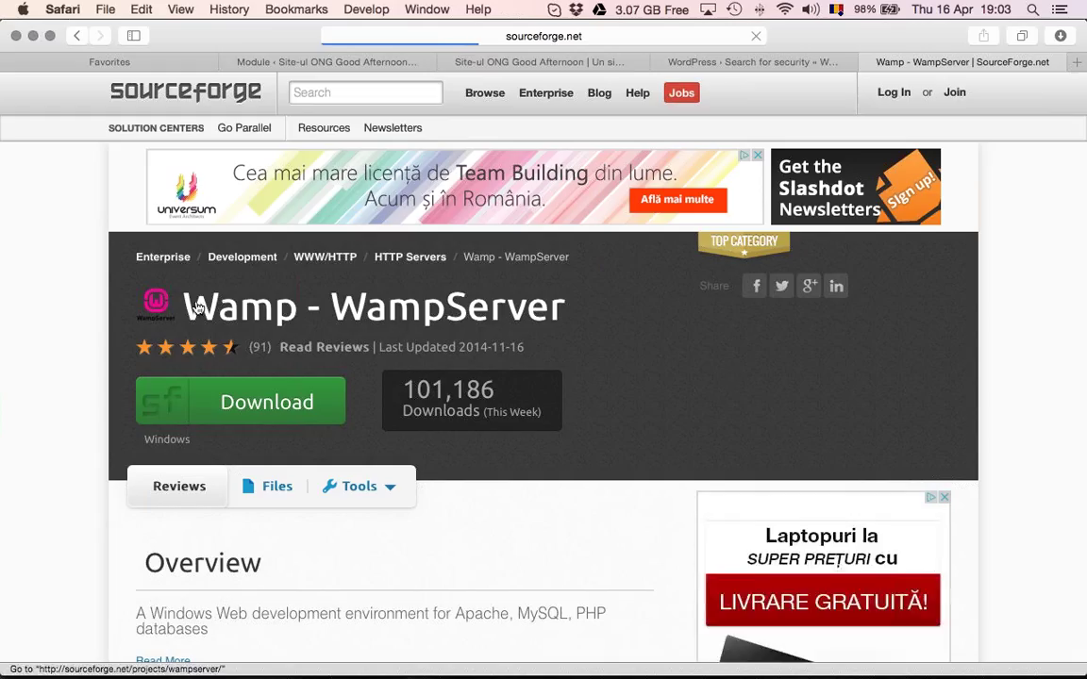
scroll(252, 307, down, 3)
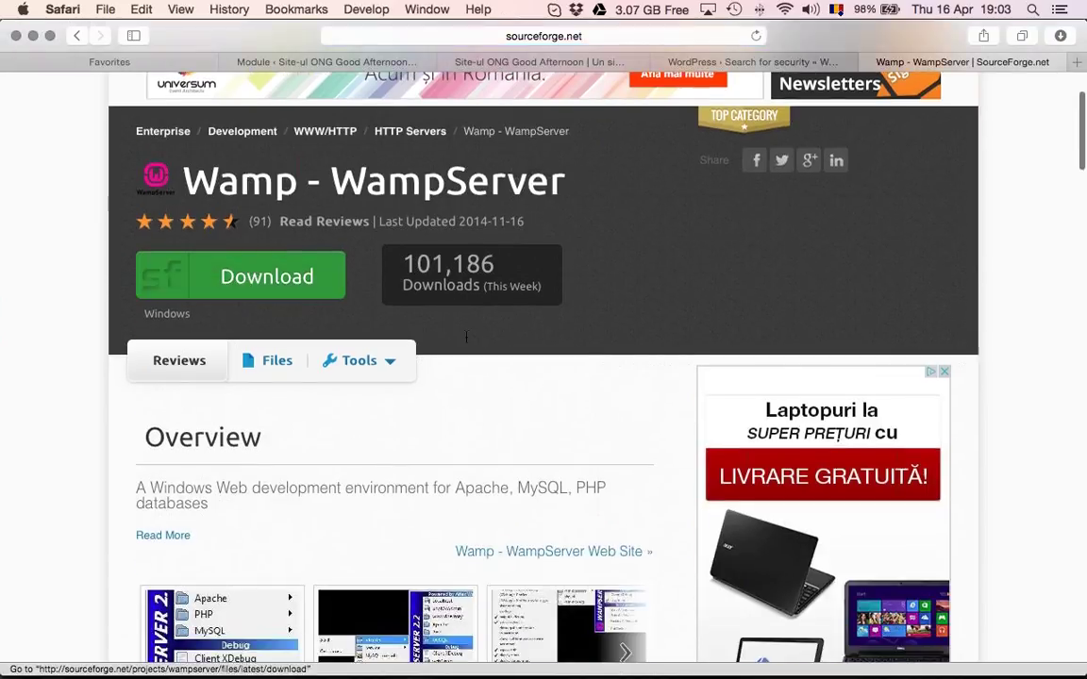
scroll(466, 337, down, 3)
Read the WampServer overview, highlighting the MySQL and PHP mention in its description
drag(466, 340, 454, 330)
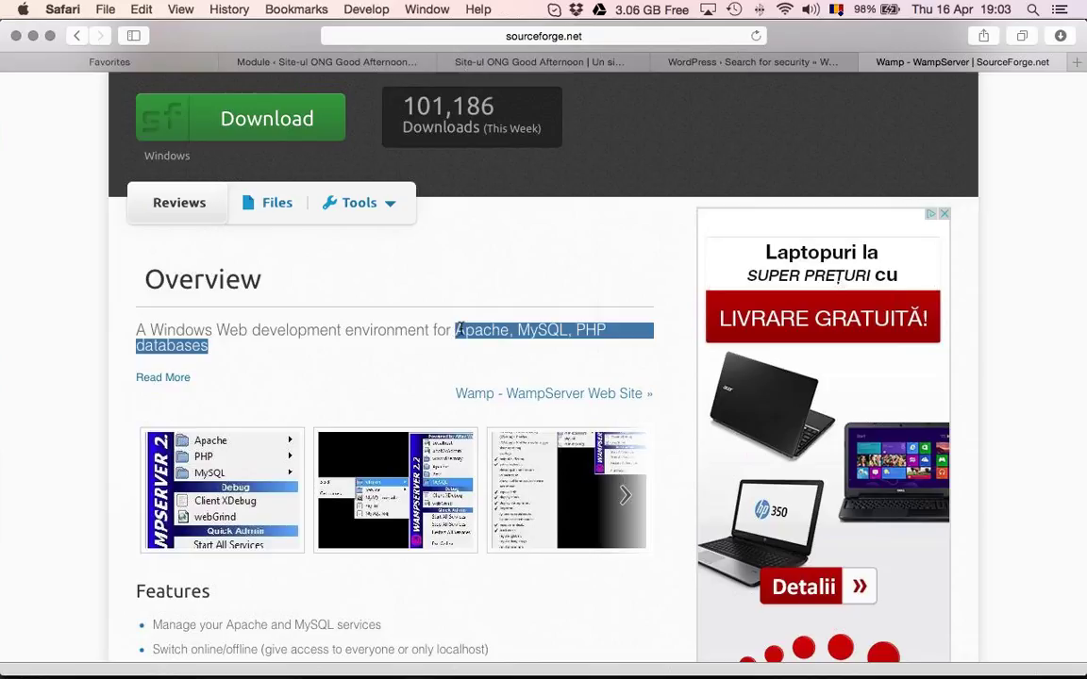
click(465, 333)
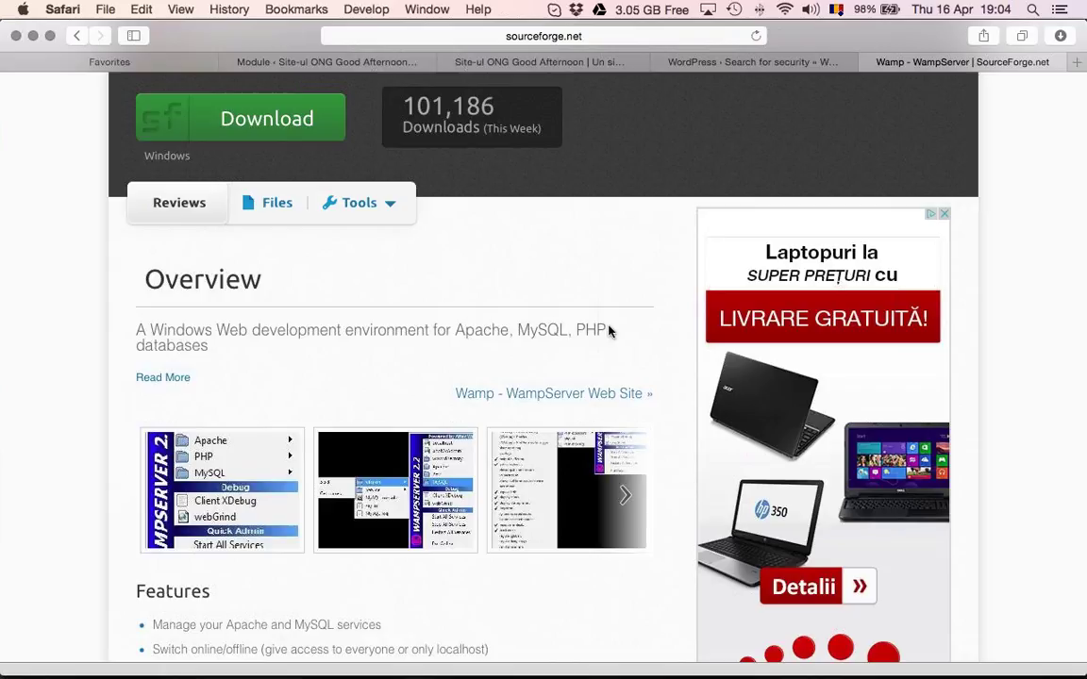
drag(608, 330, 533, 326)
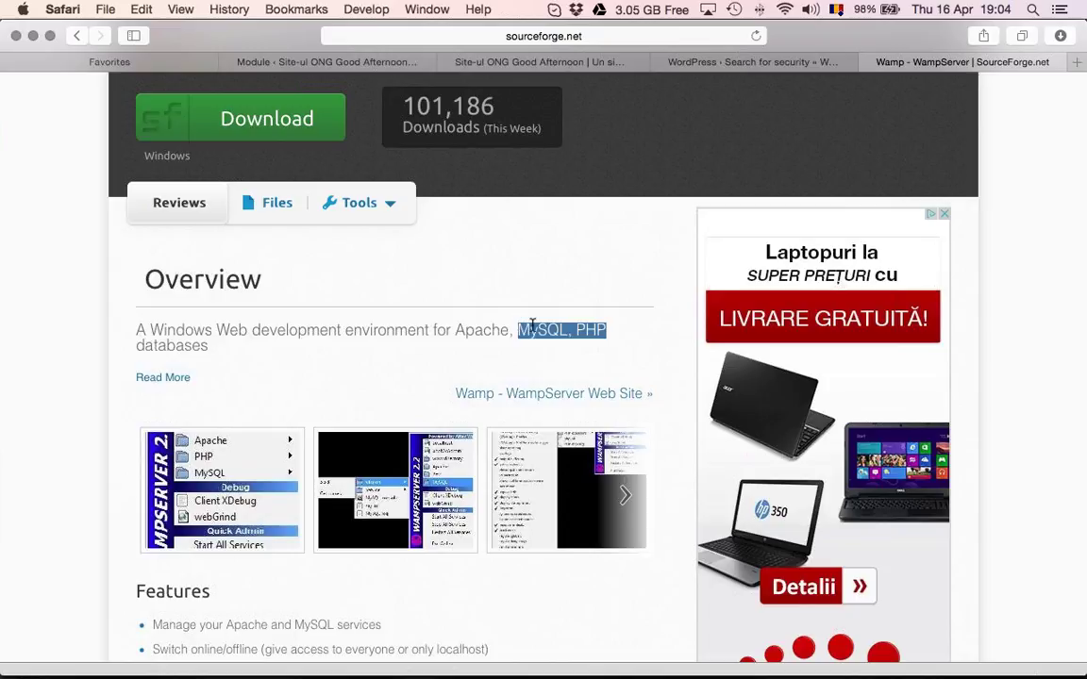
click(533, 326)
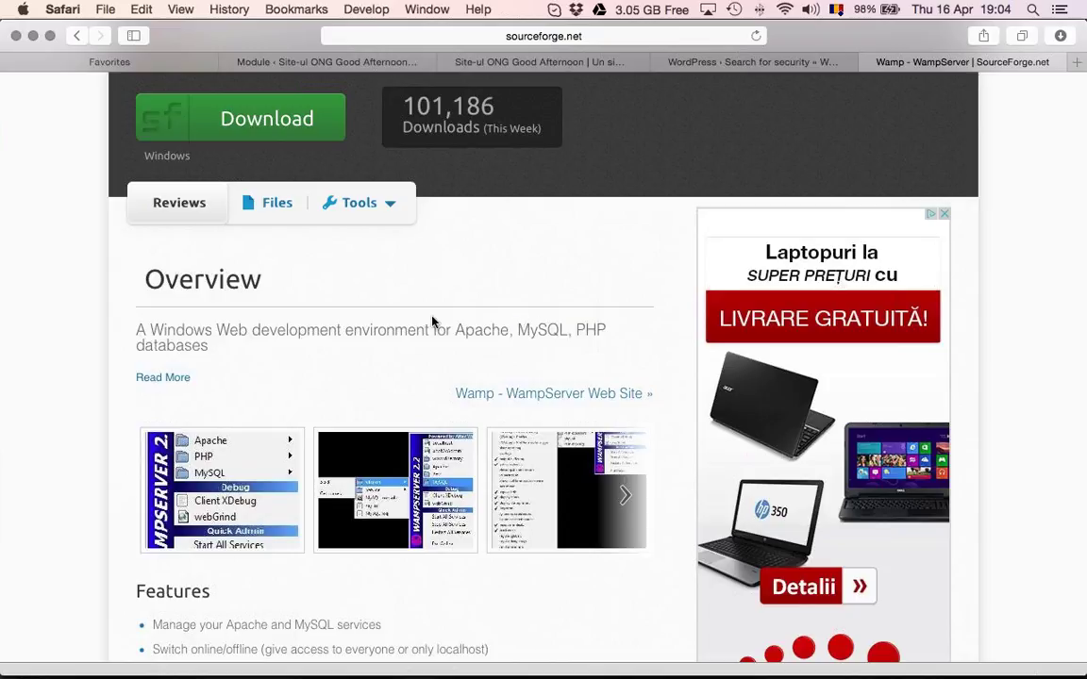
scroll(432, 322, down, 1)
scroll(432, 322, down, 4)
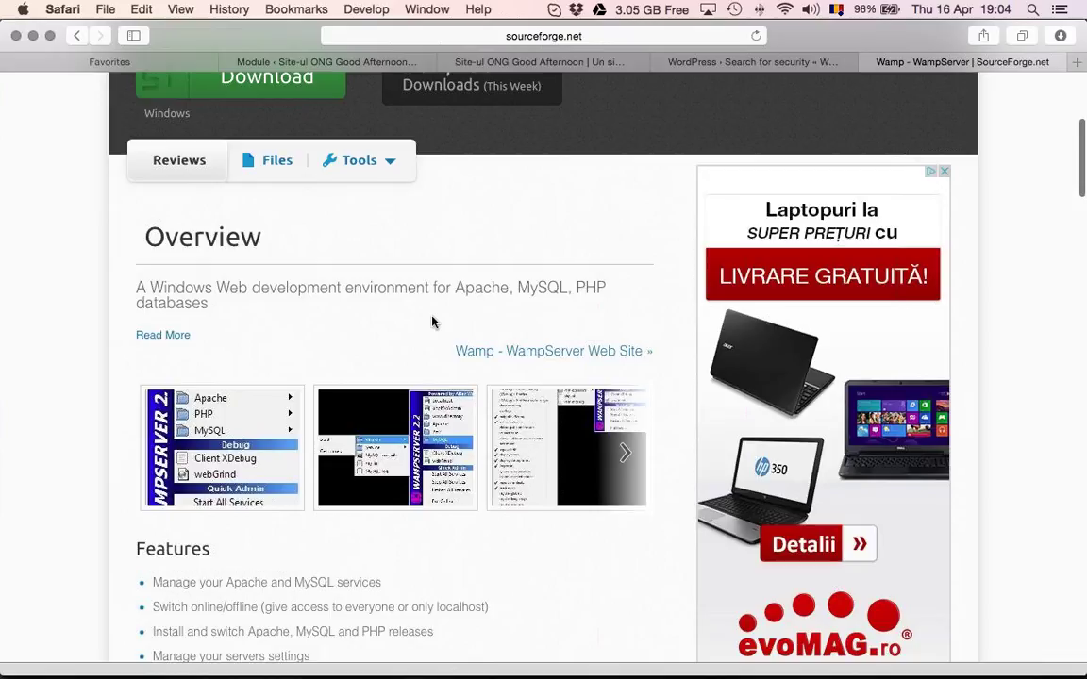
scroll(432, 322, down, 5)
scroll(340, 307, up, 4)
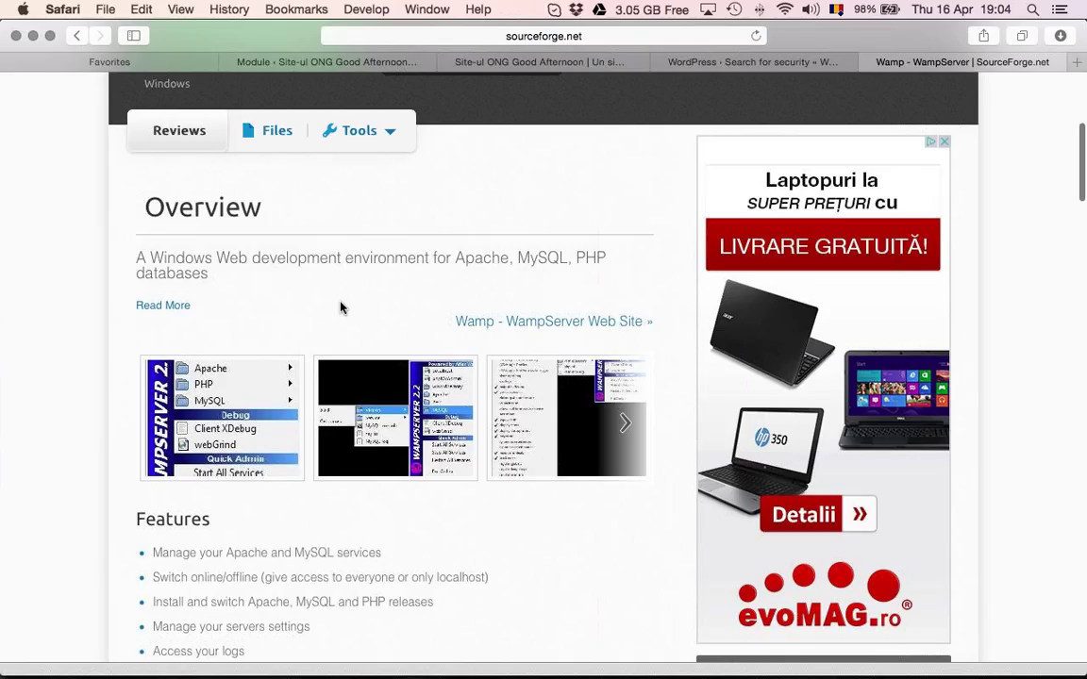
scroll(716, 368, up, 10)
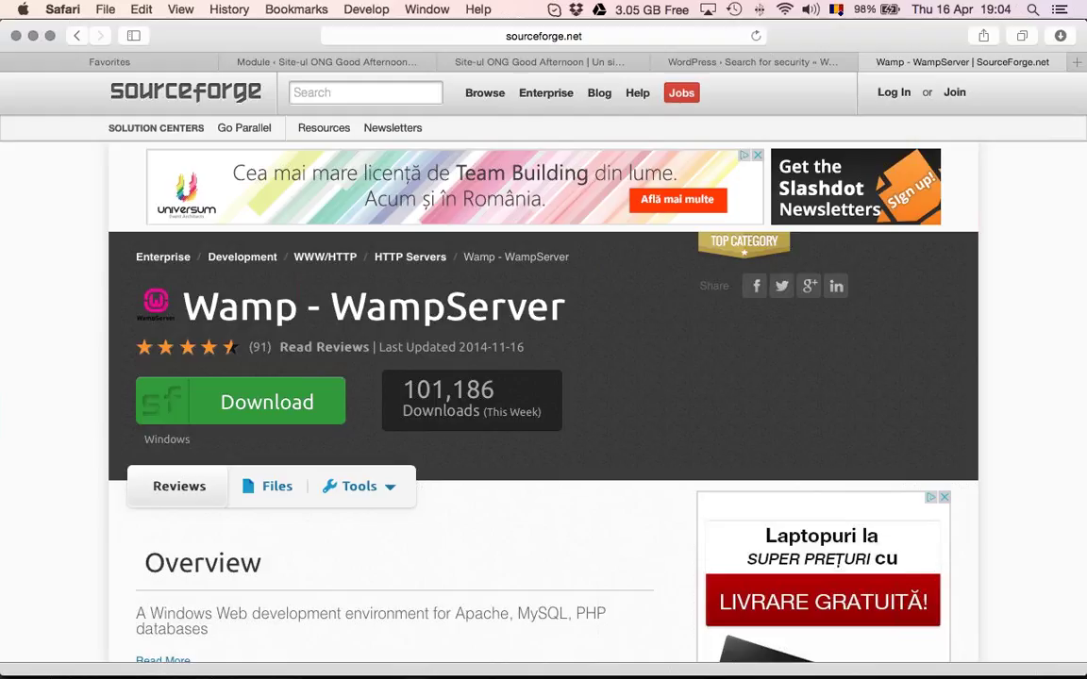
Open the Akismet settings and start signing up for an Akismet API key online
click(676, 58)
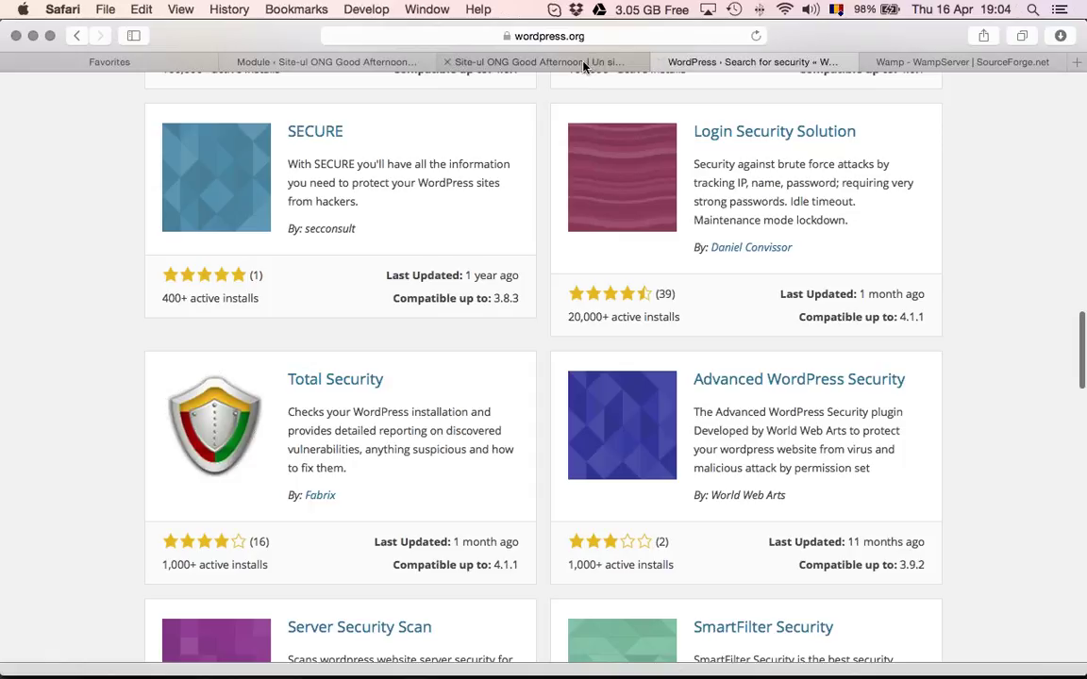
click(597, 60)
click(366, 63)
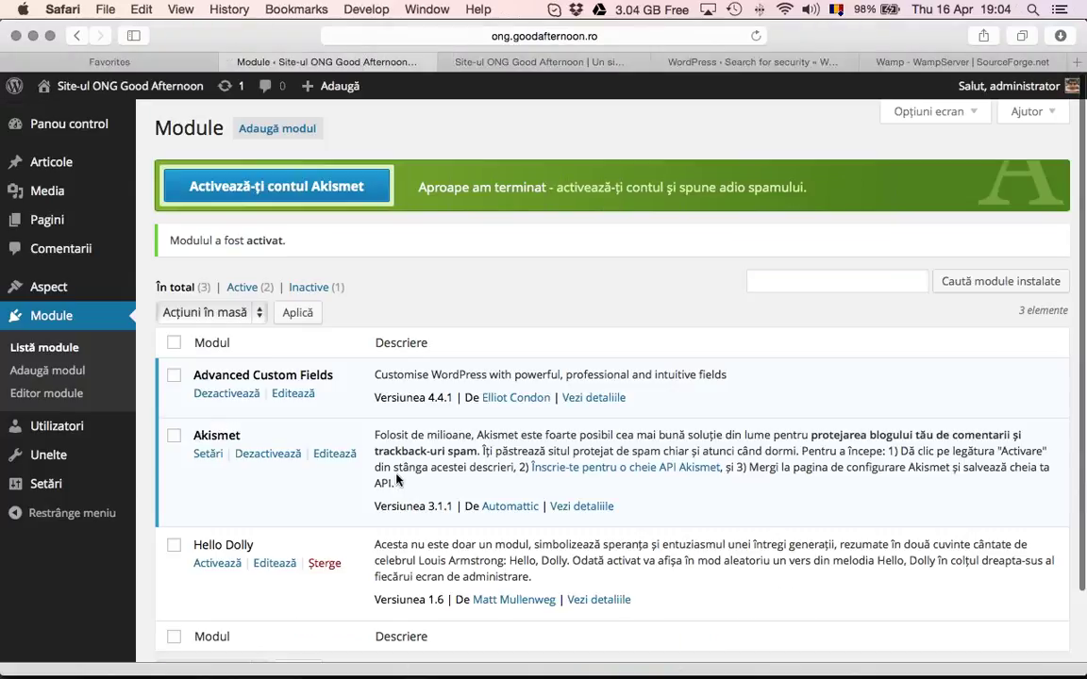
click(208, 454)
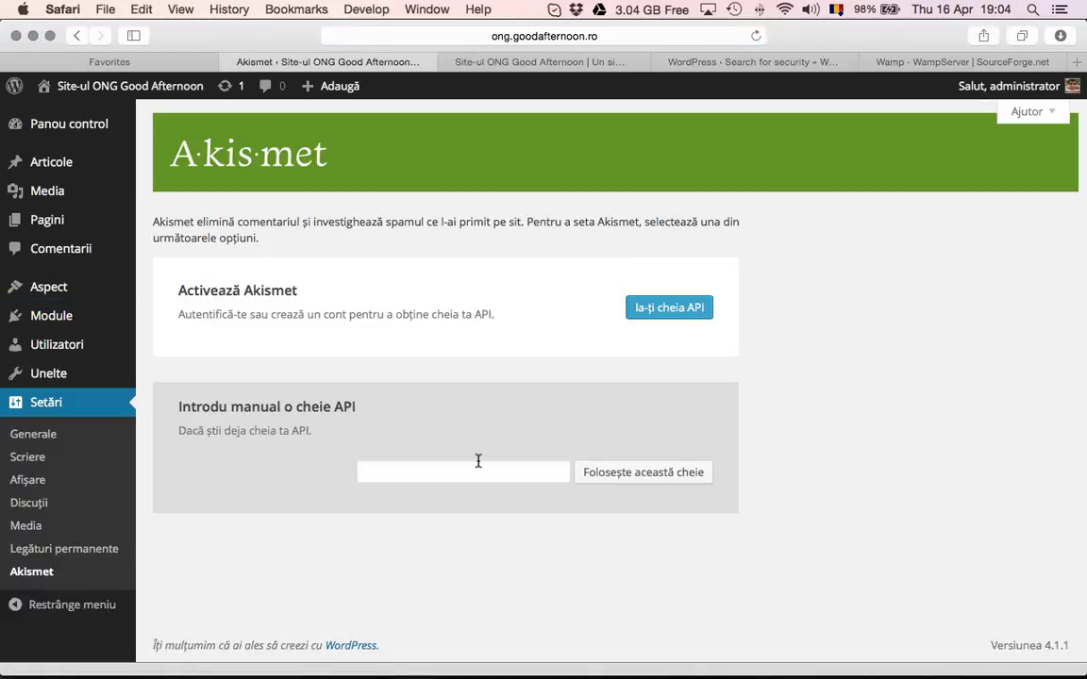
click(483, 459)
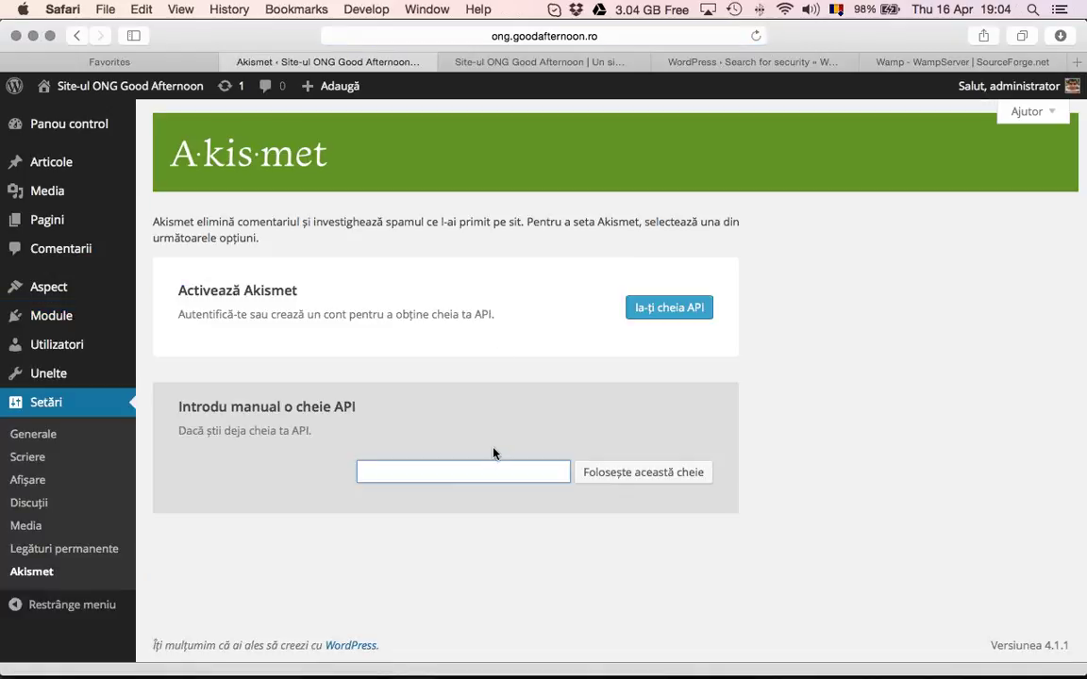
click(668, 307)
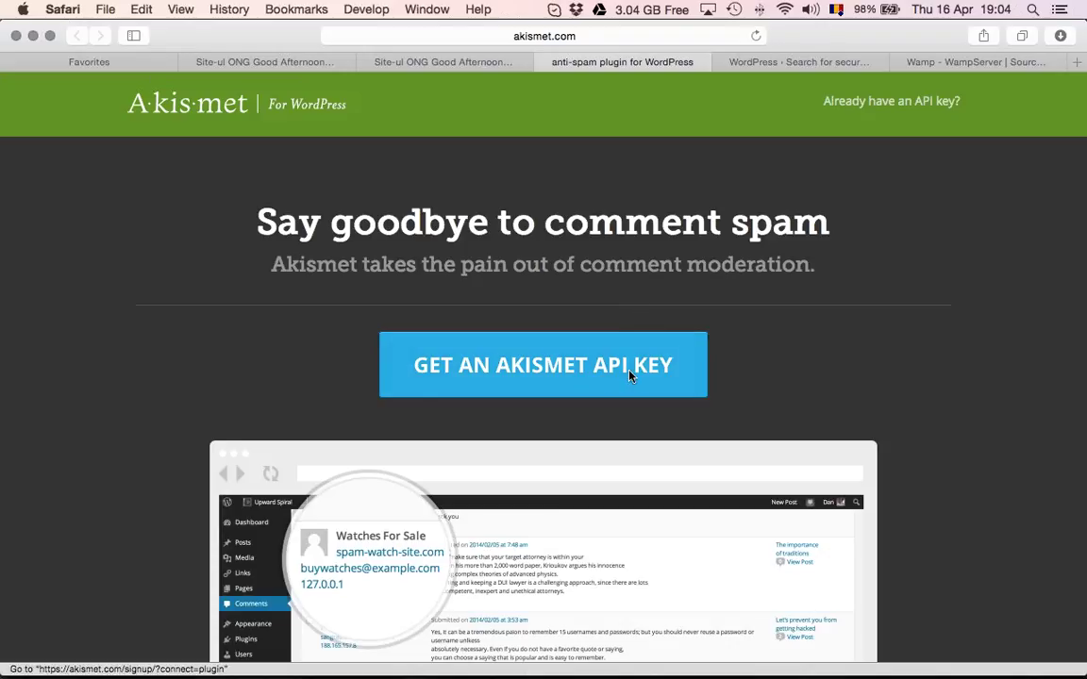
click(574, 363)
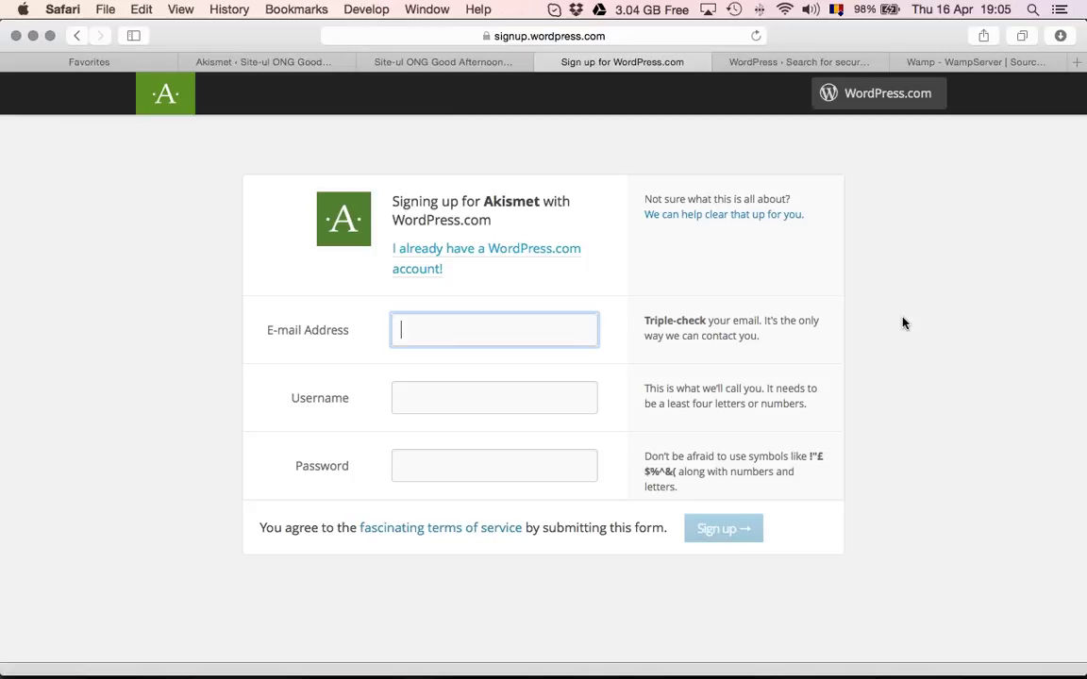
Return to the ONG site's dashboard and open the installed plugins list
click(474, 62)
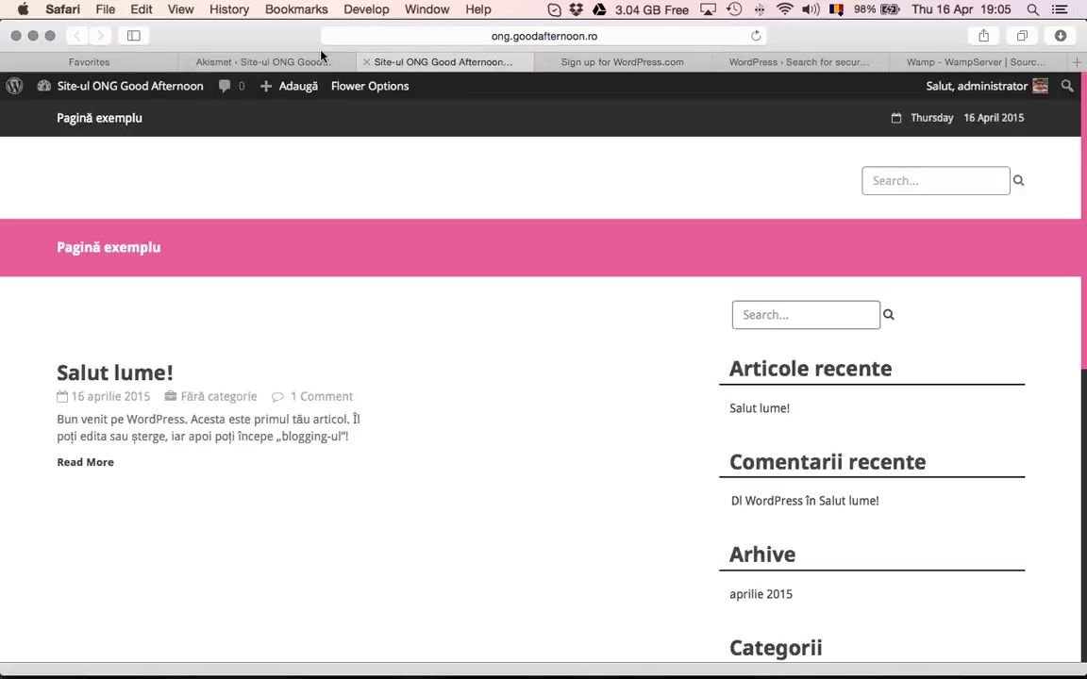
click(270, 62)
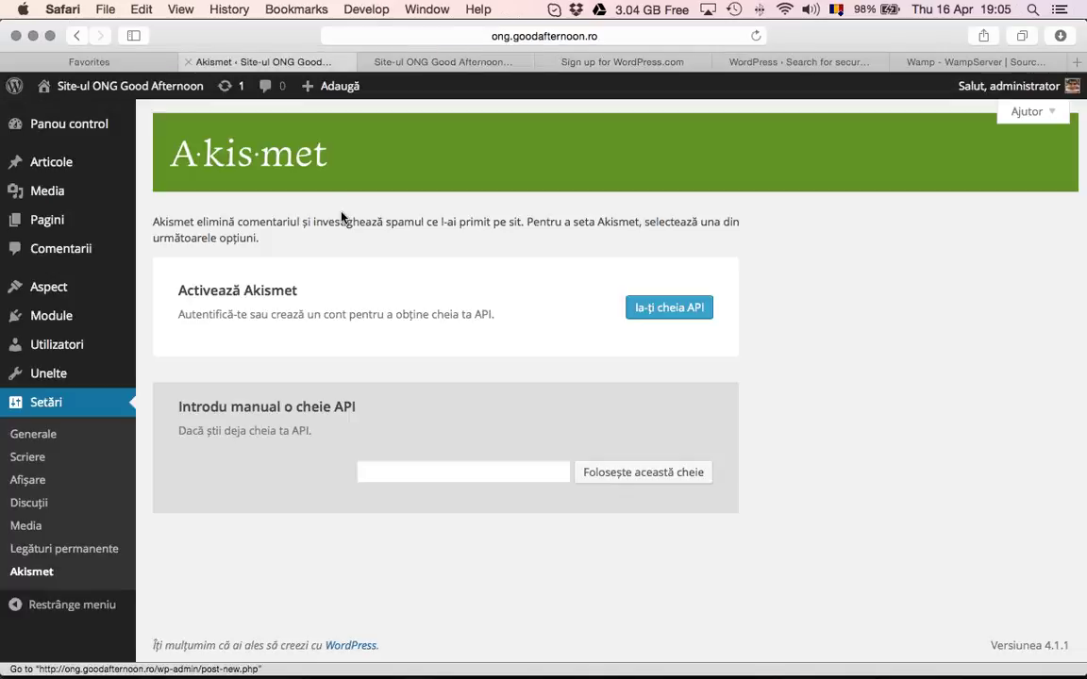
click(43, 439)
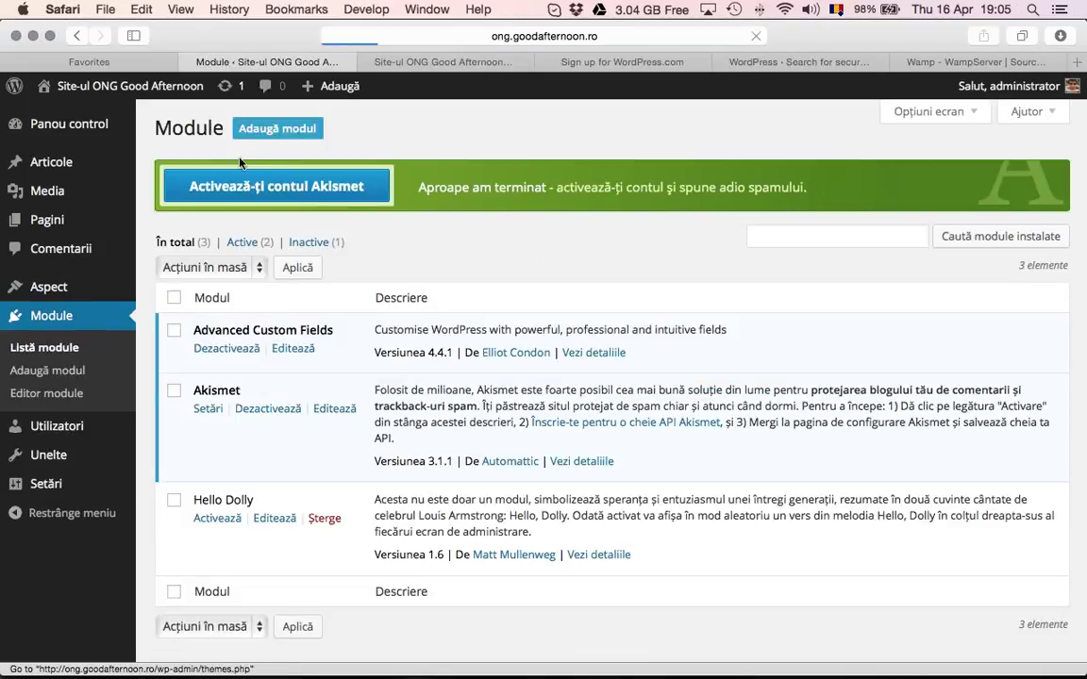
Search the add-new plugins page for 'security'
click(268, 128)
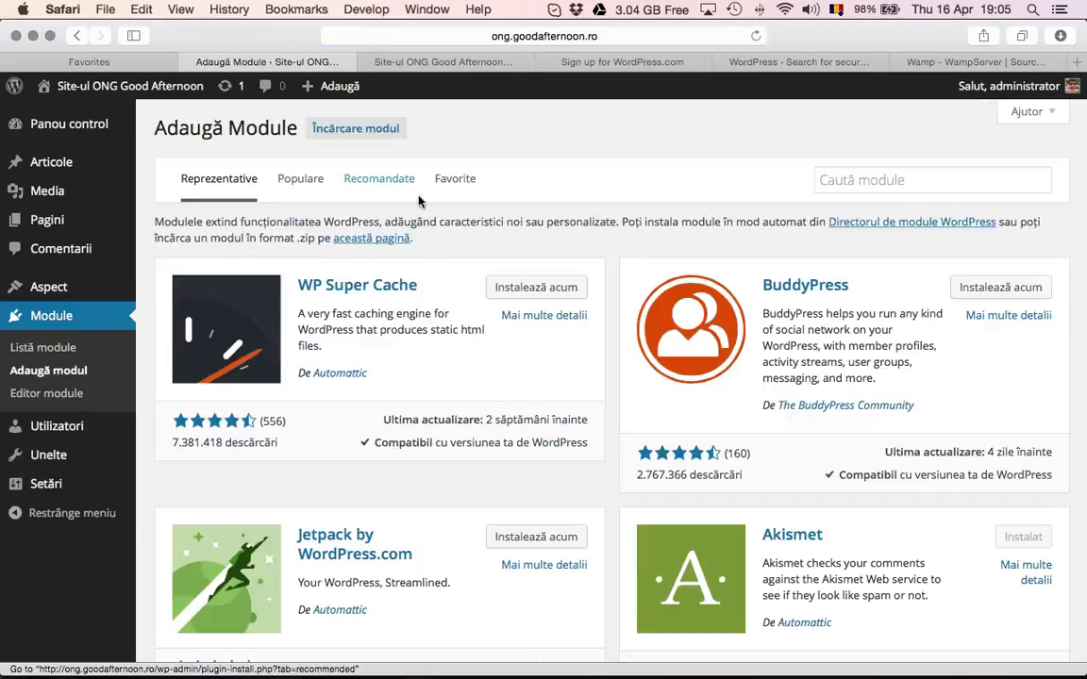
click(823, 179)
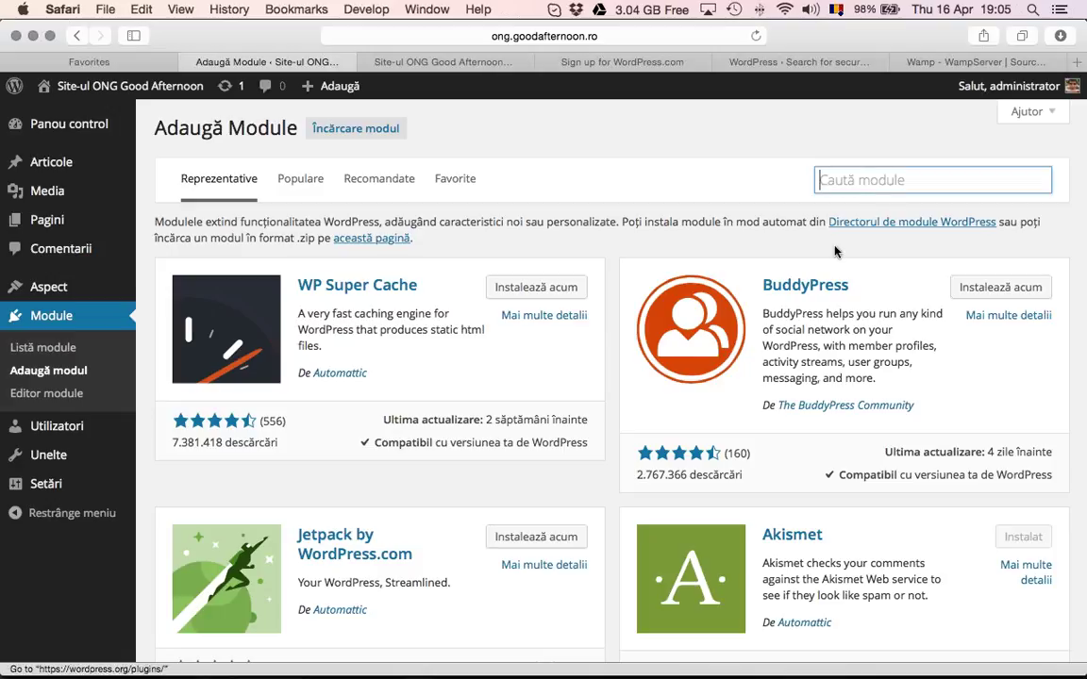
text(sec)
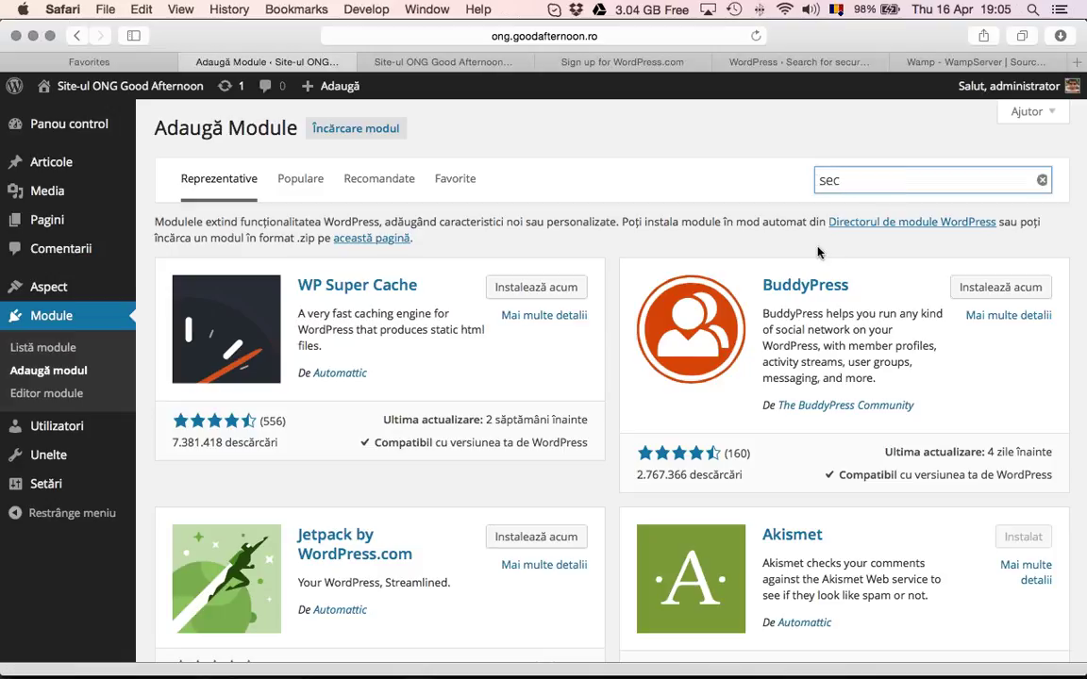
text(urity)
key(Return)
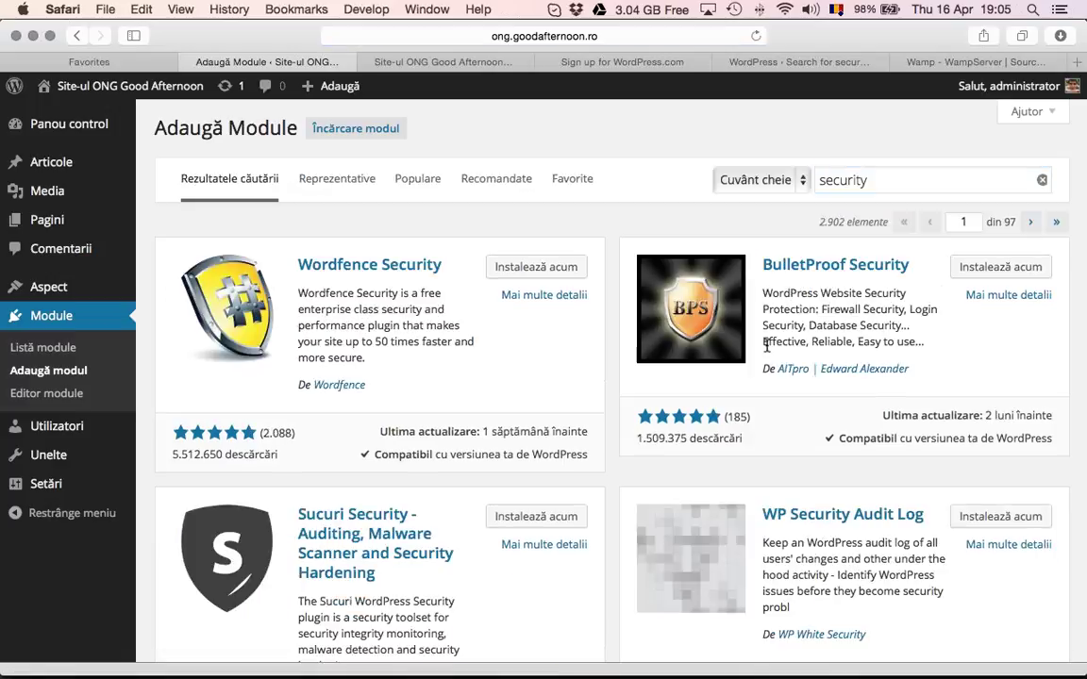
scroll(768, 351, down, 4)
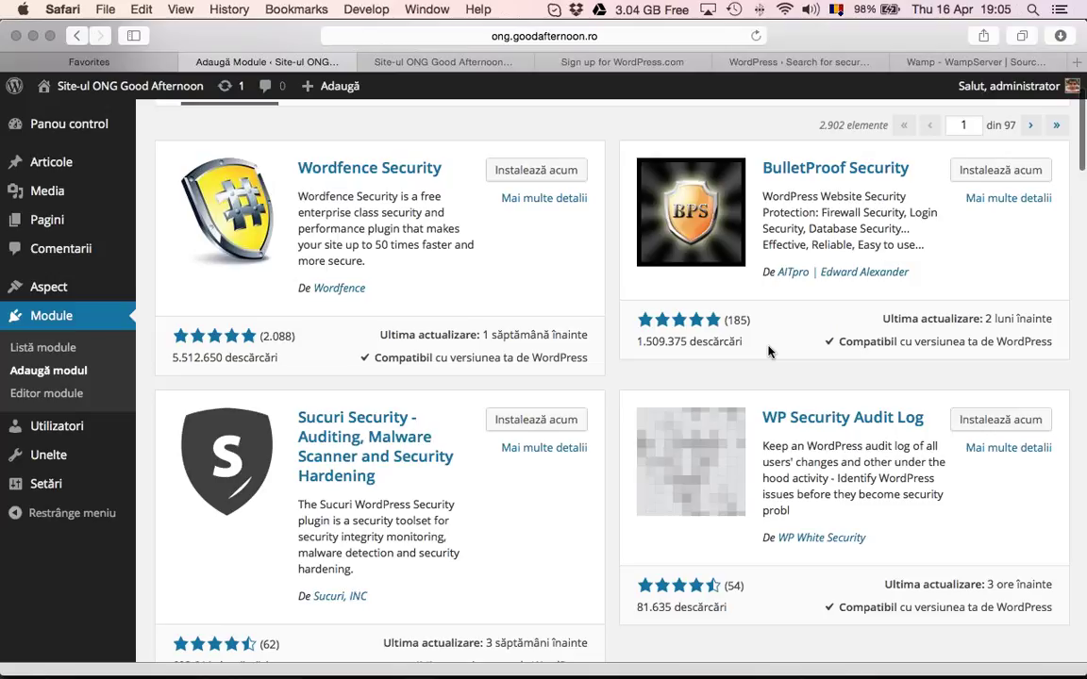
scroll(769, 351, down, 2)
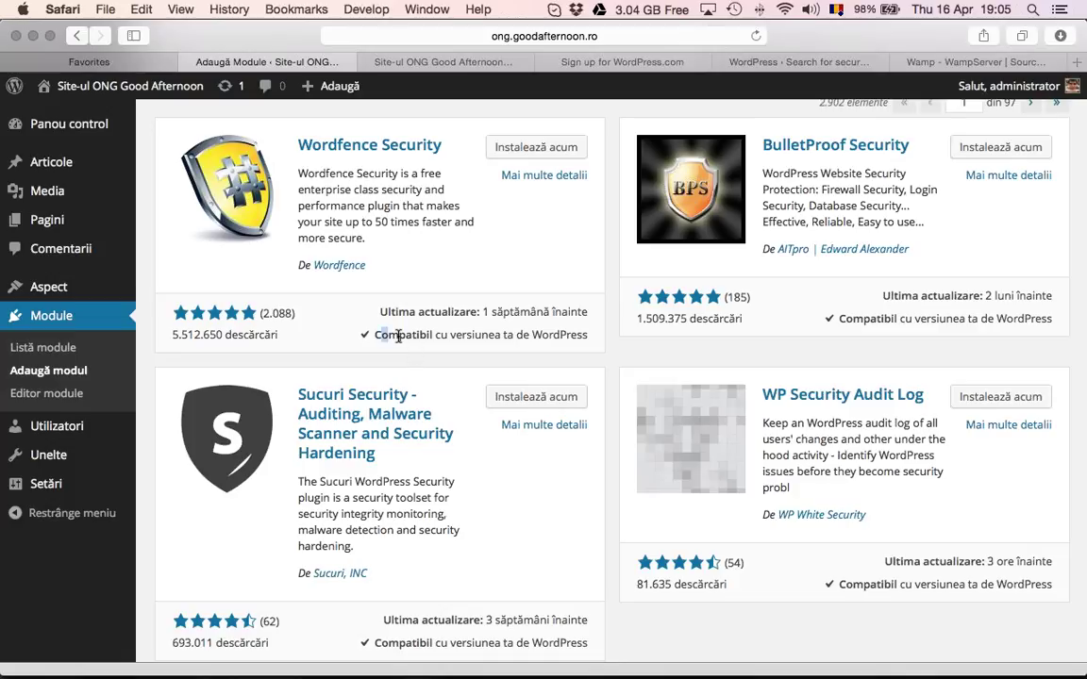
Install Wordfence Security 5.3.11, confirm with OK, and activate it
drag(374, 334, 553, 332)
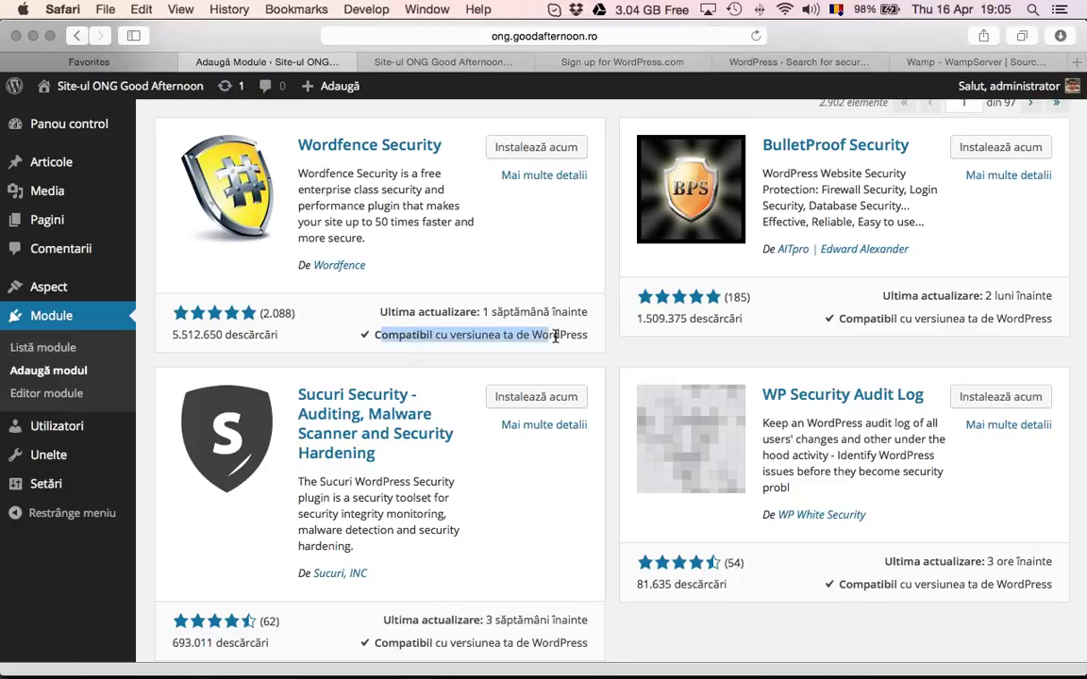
click(585, 162)
click(553, 146)
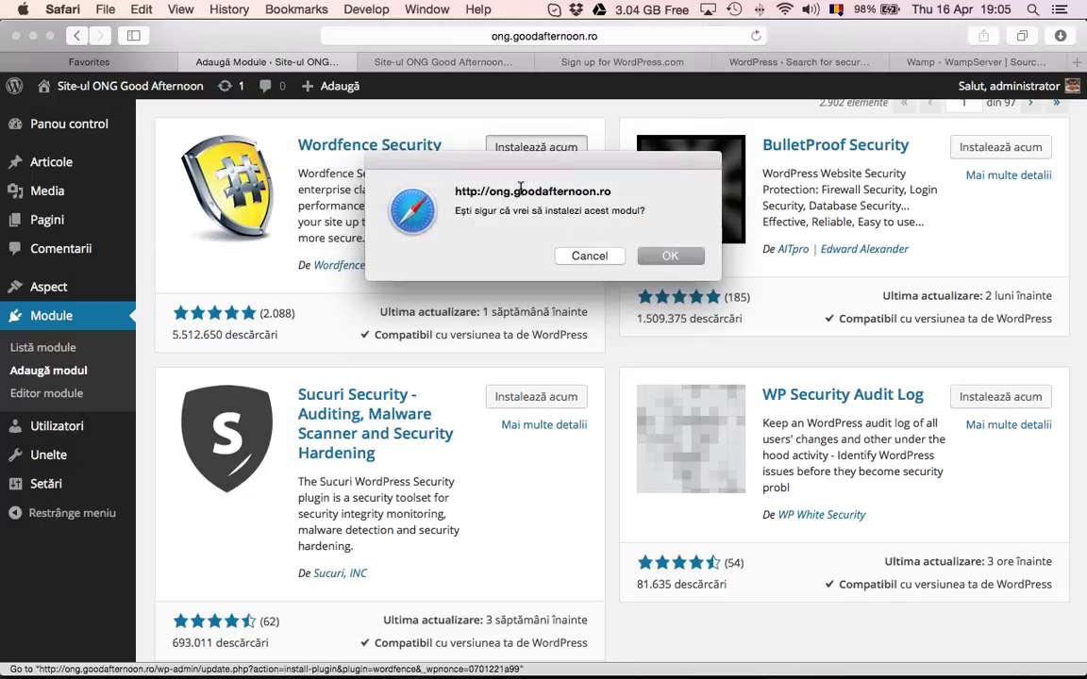
click(666, 258)
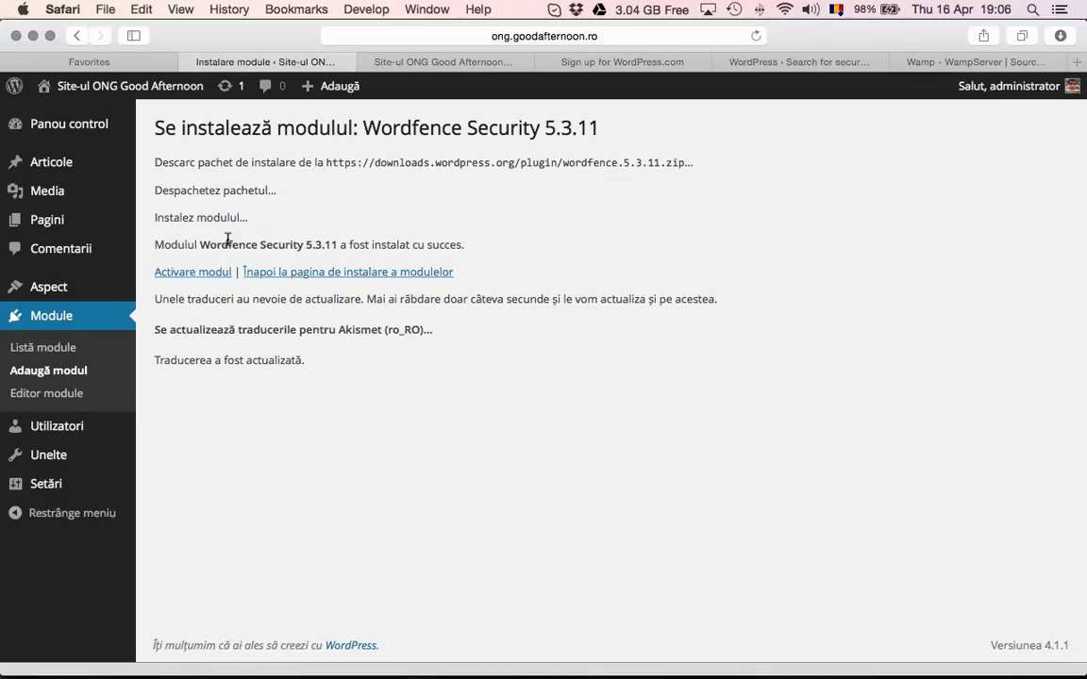
click(223, 276)
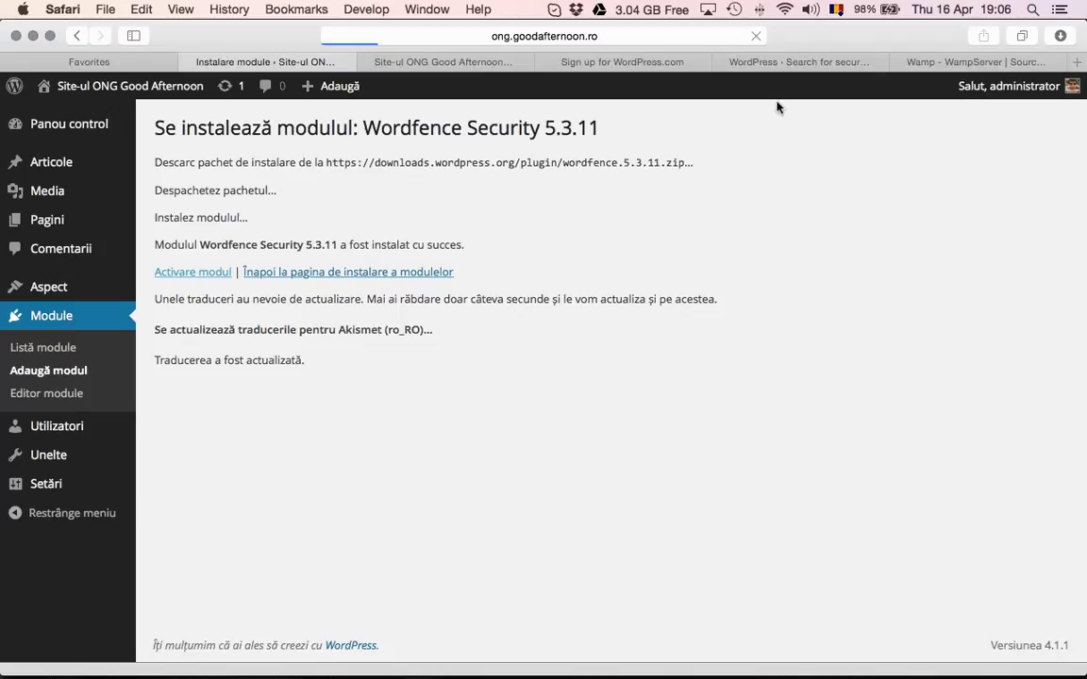
Open the Wordfence Security page from the wordpress.org security results
click(726, 63)
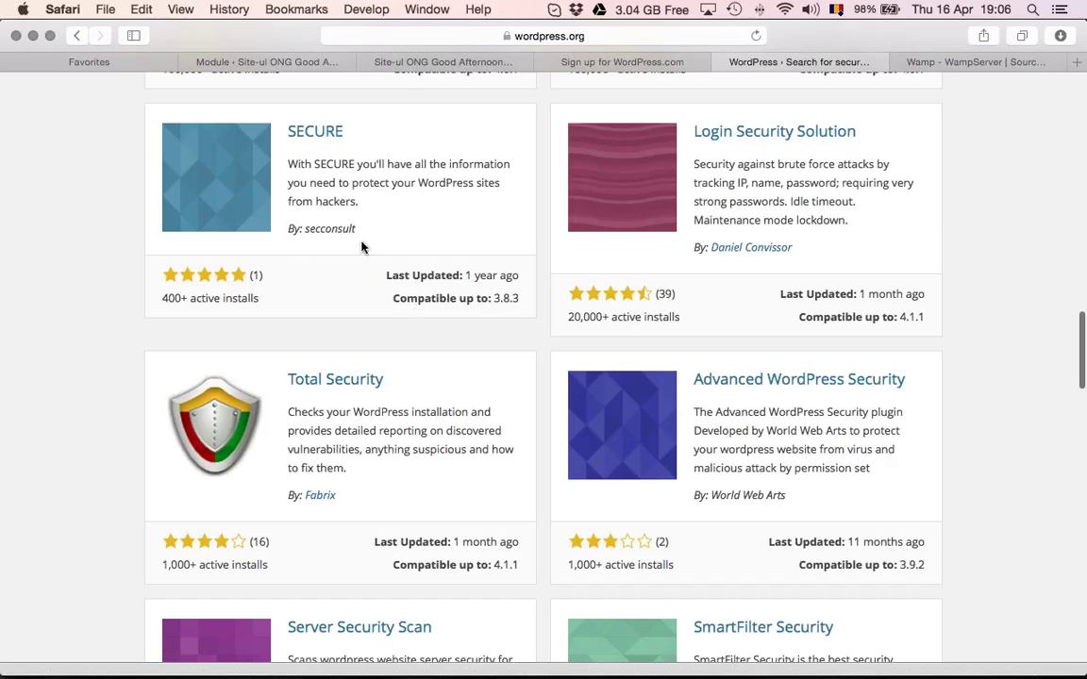
scroll(348, 236, down, 10)
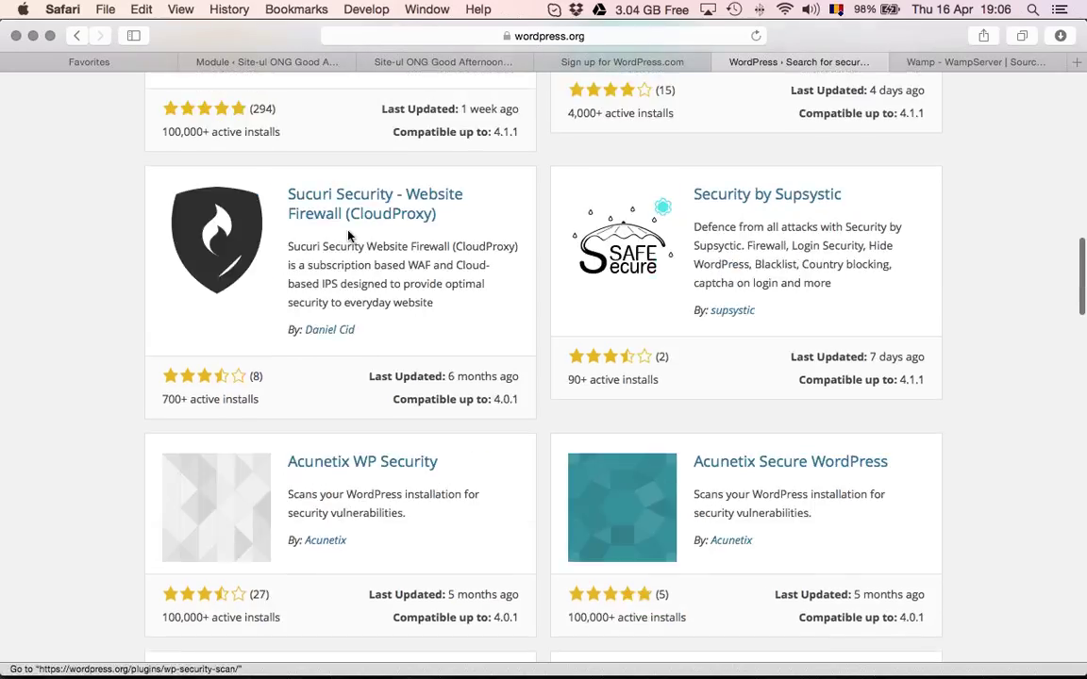
scroll(348, 236, up, 10)
click(273, 378)
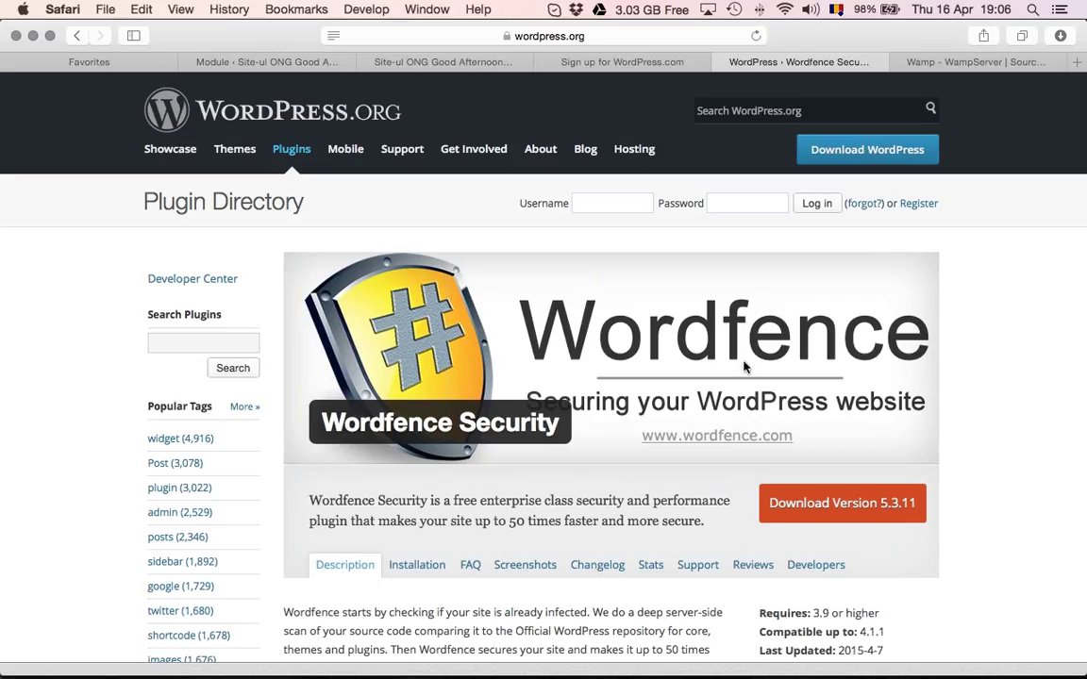
Read Wordfence's installation instructions and frequently asked questions
scroll(743, 368, down, 5)
click(415, 377)
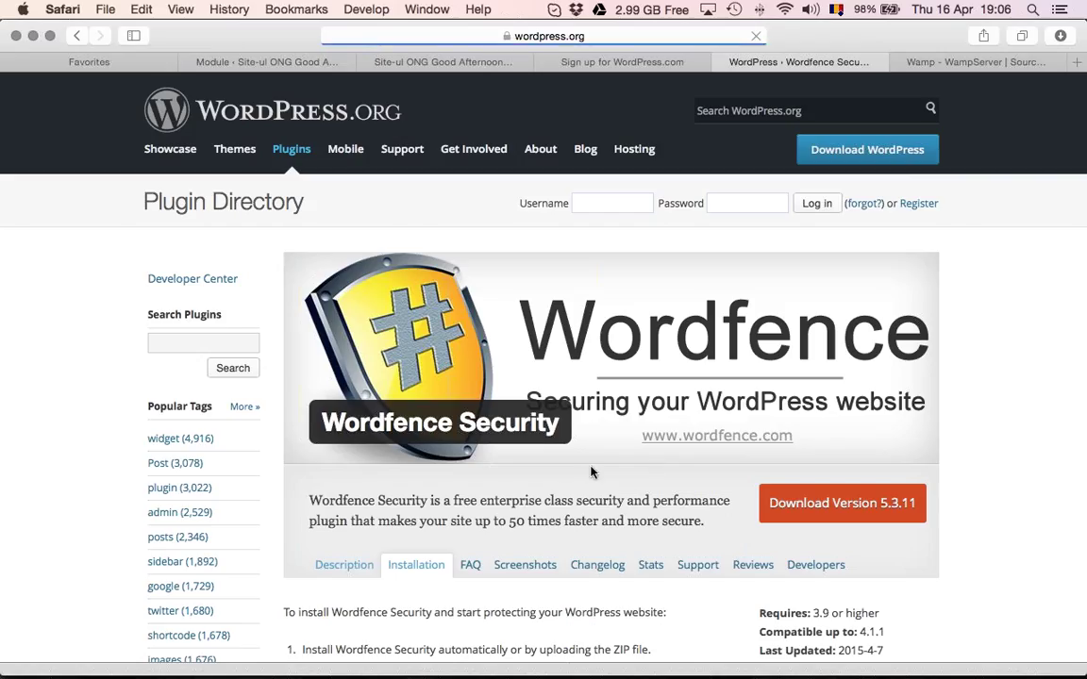
scroll(569, 467, down, 5)
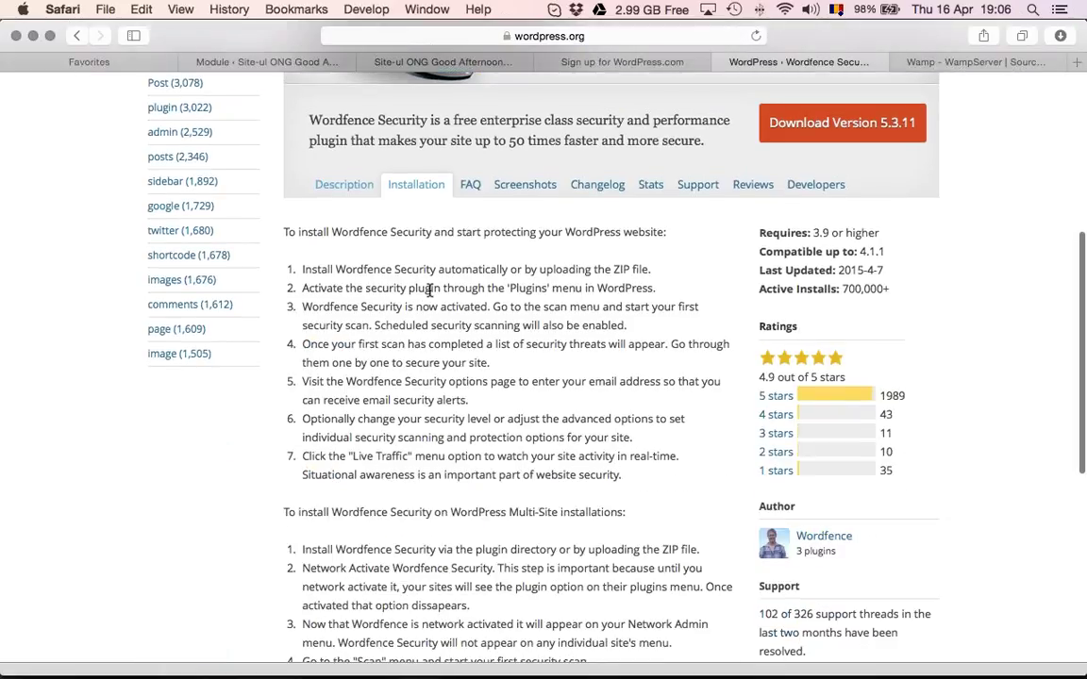
scroll(429, 290, down, 2)
click(435, 113)
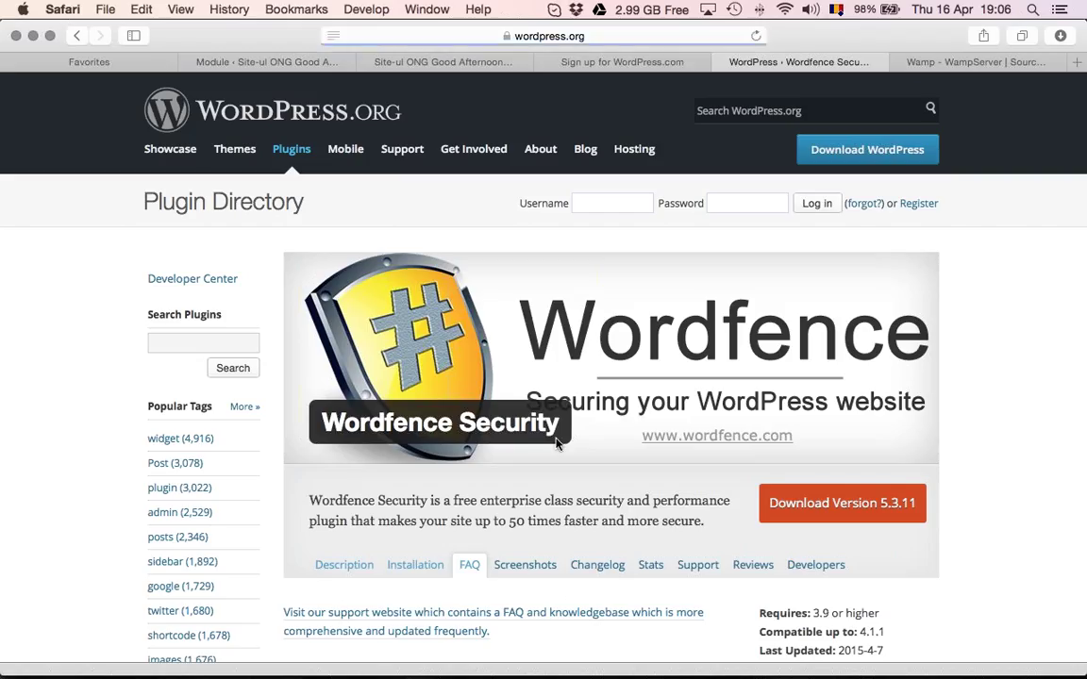
scroll(556, 443, down, 5)
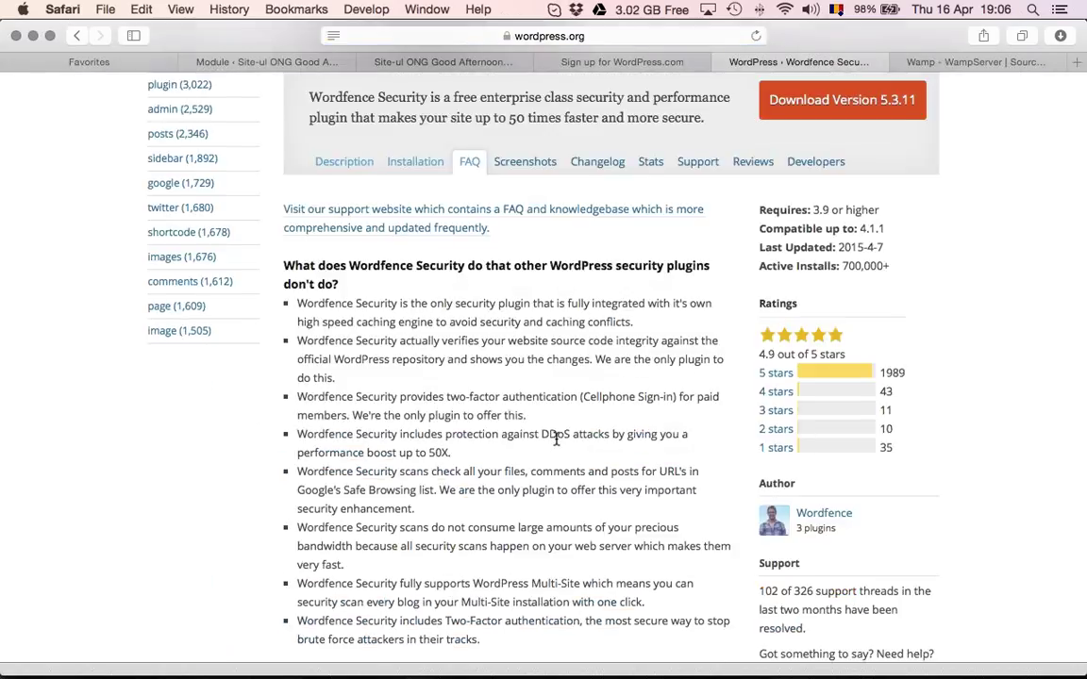
scroll(556, 439, down, 3)
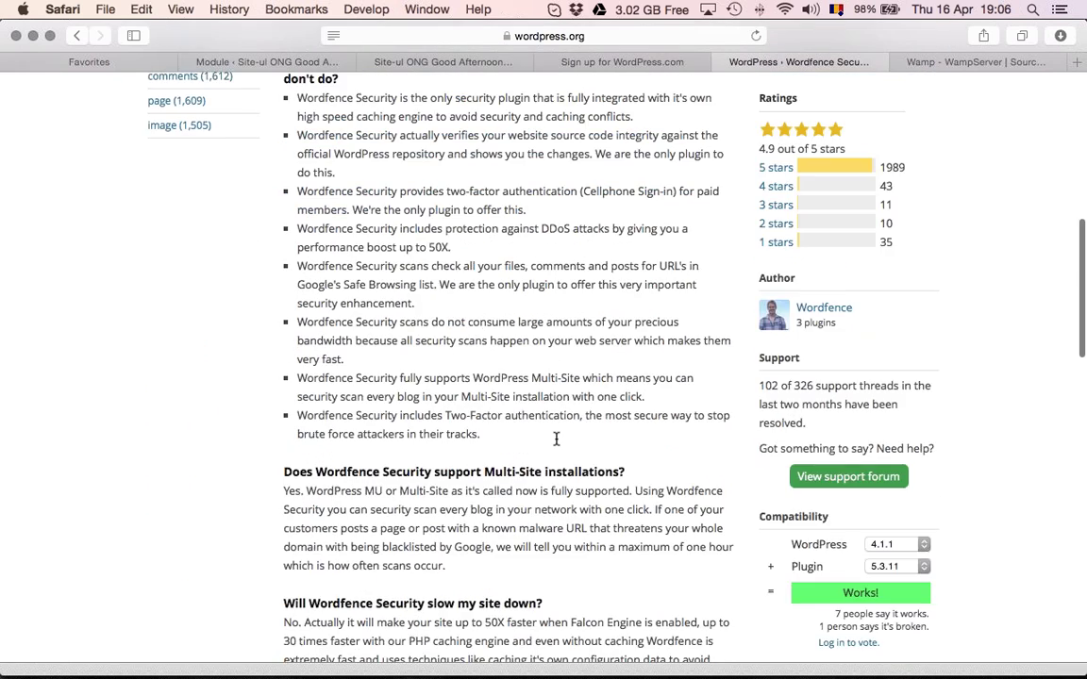
scroll(556, 439, down, 3)
scroll(584, 342, up, 15)
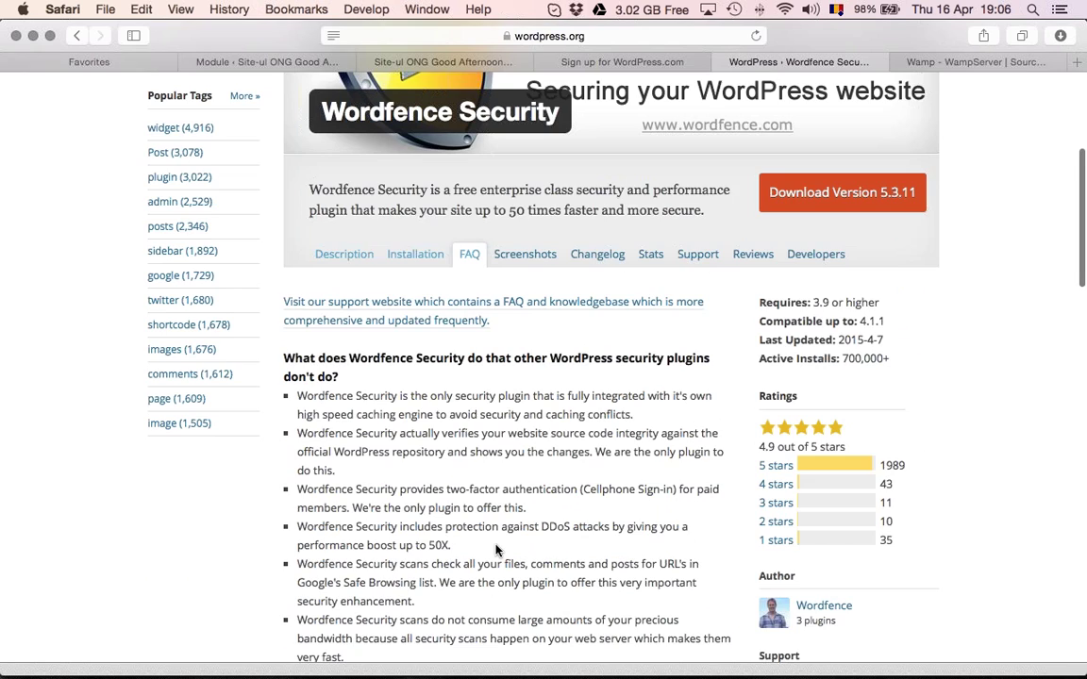
Look through Wordfence's screenshots and changelog
click(534, 565)
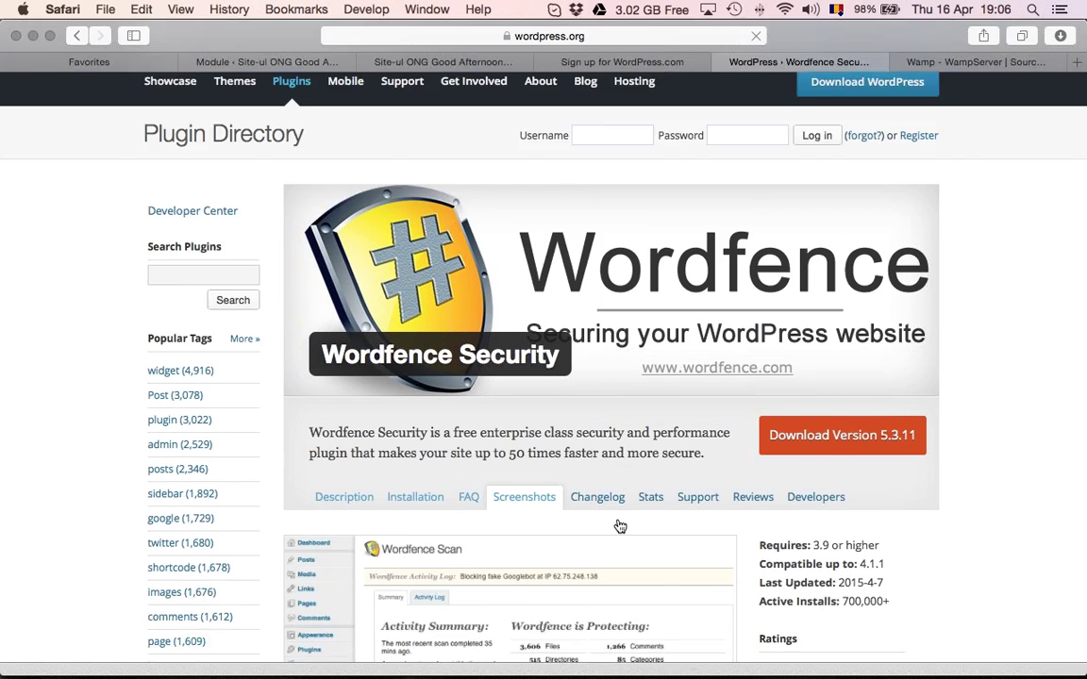
scroll(618, 524, down, 5)
scroll(565, 452, down, 15)
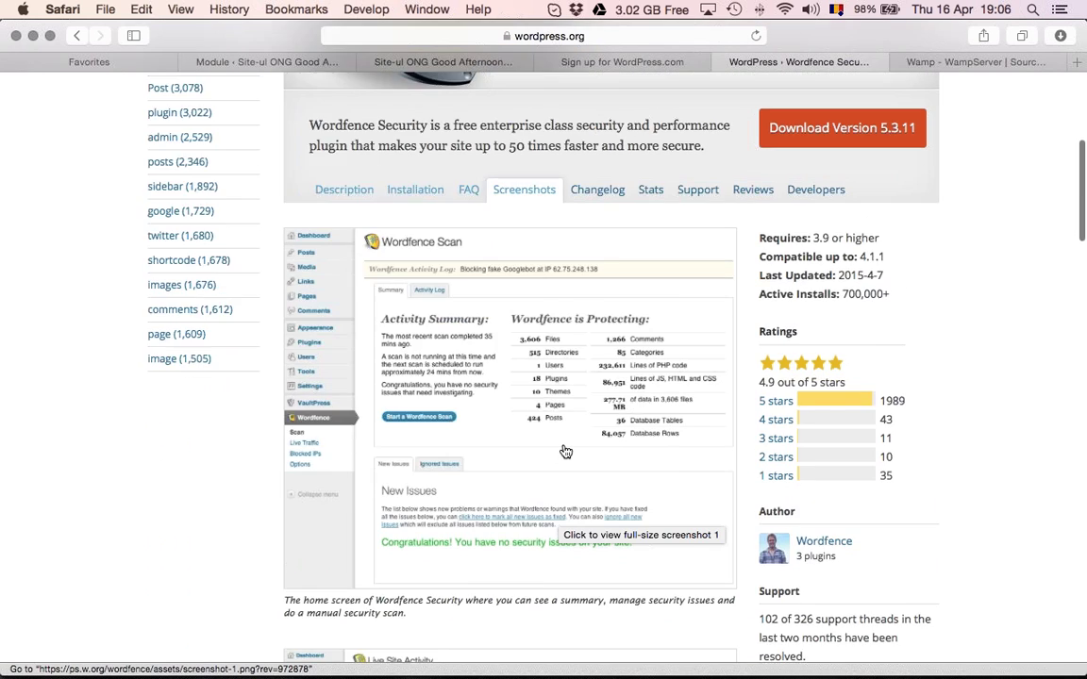
scroll(564, 452, up, 6)
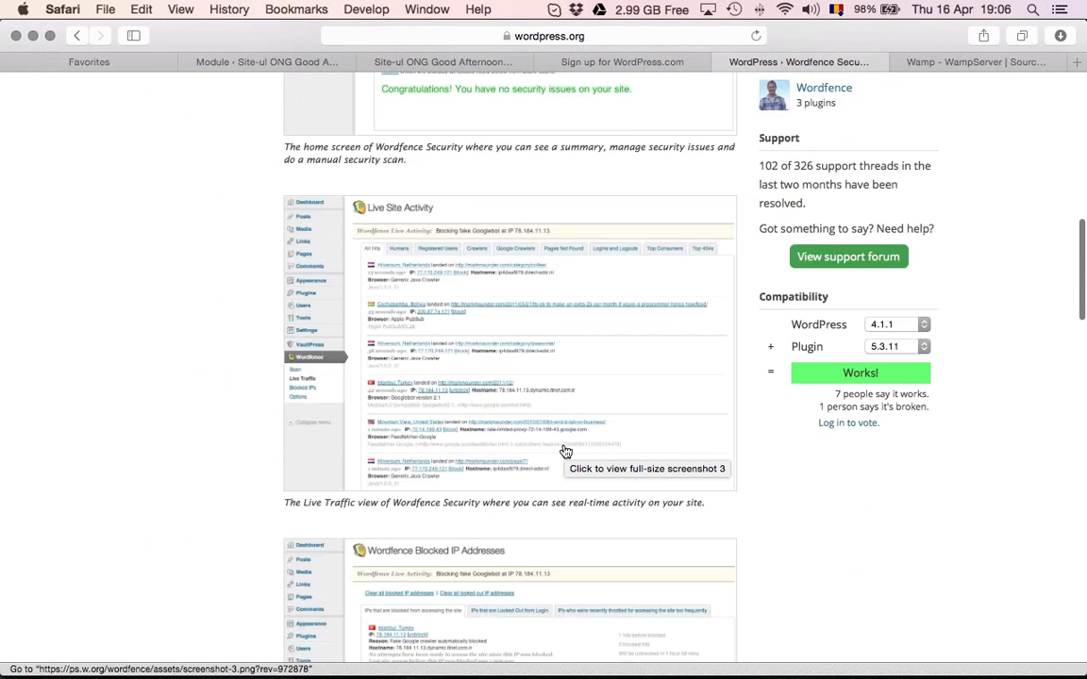
scroll(564, 453, up, 15)
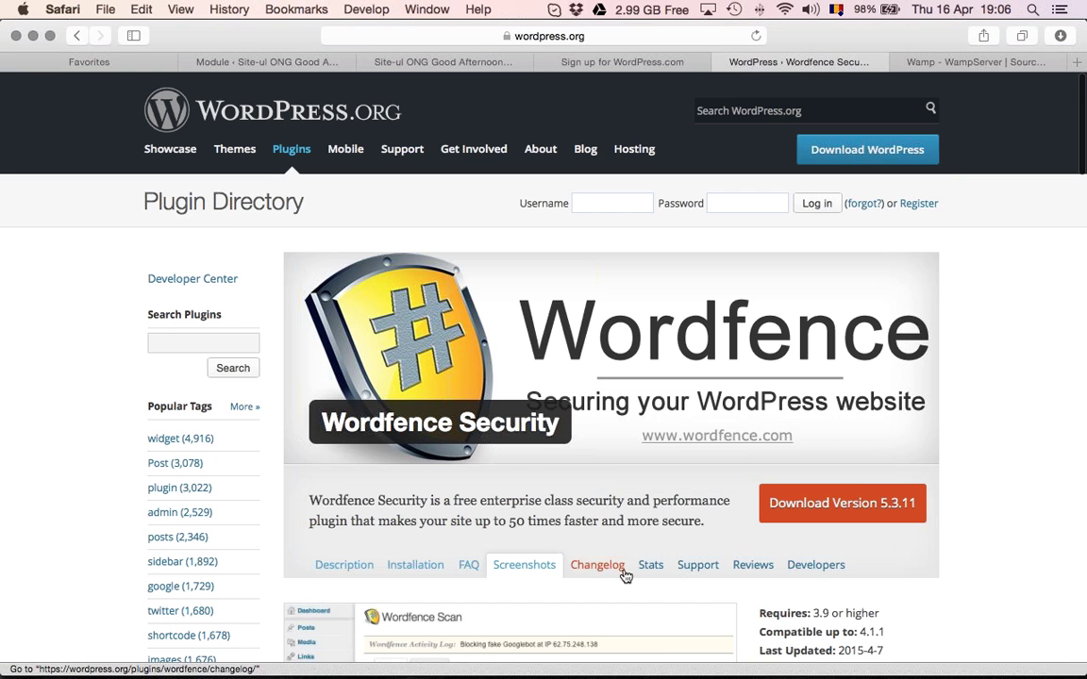
click(623, 570)
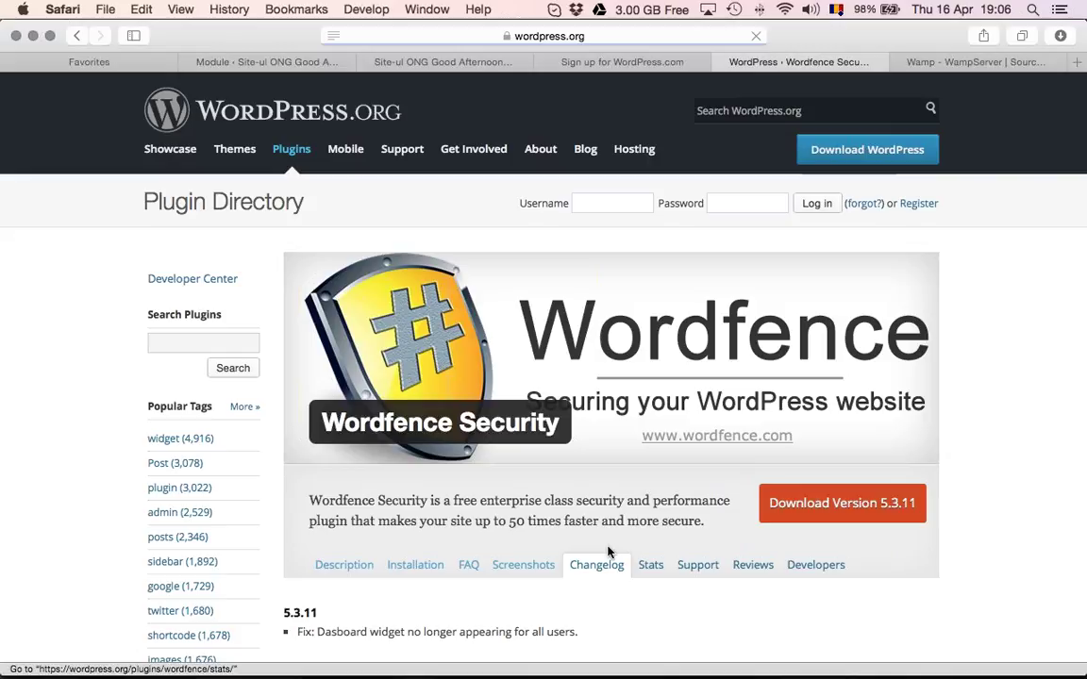
scroll(606, 553, down, 5)
scroll(606, 547, down, 1)
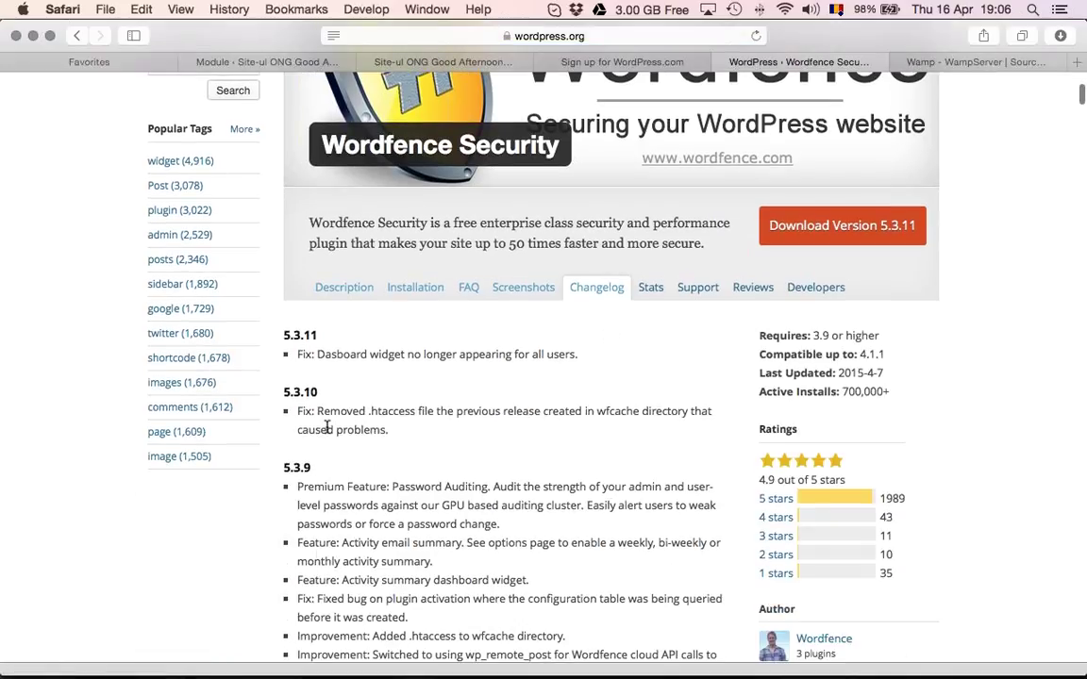
scroll(384, 404, down, 1)
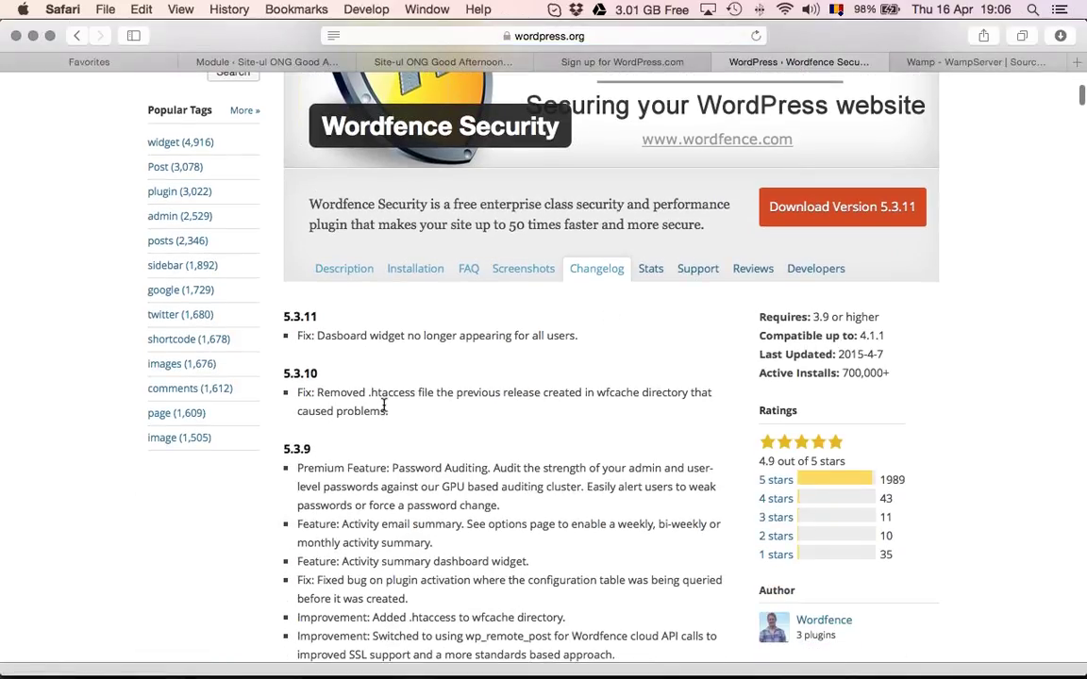
scroll(384, 404, down, 3)
scroll(391, 478, up, 5)
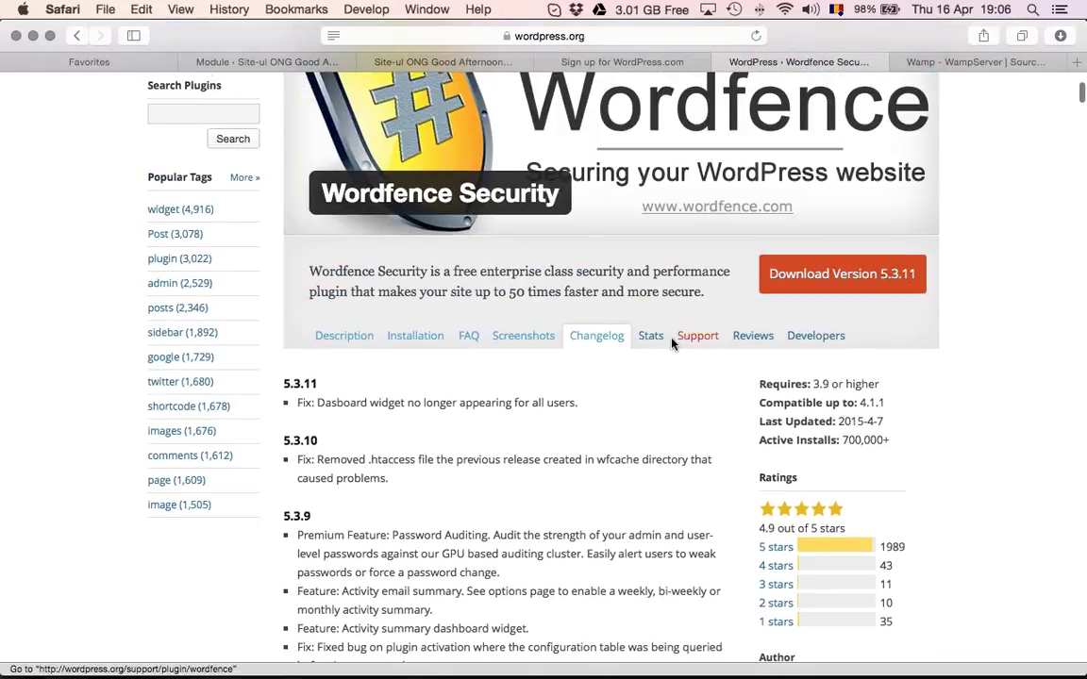
View Wordfence's Stats, highlighting today's 7,854, yesterday's and all-time 5,512,661 downloads
click(651, 337)
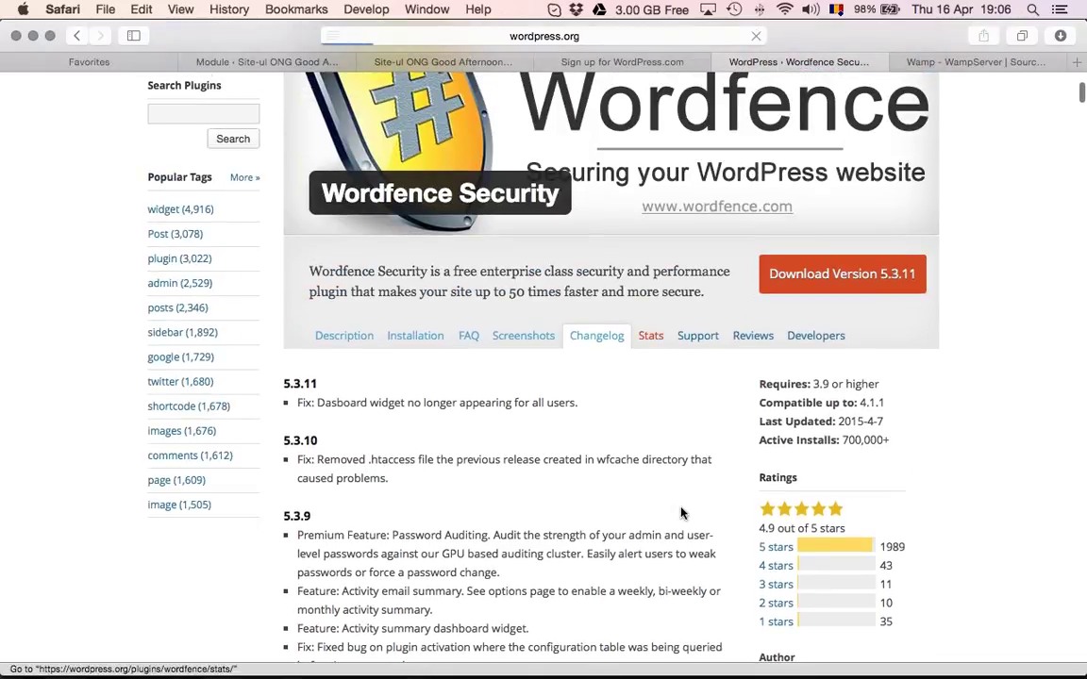
scroll(673, 518, down, 8)
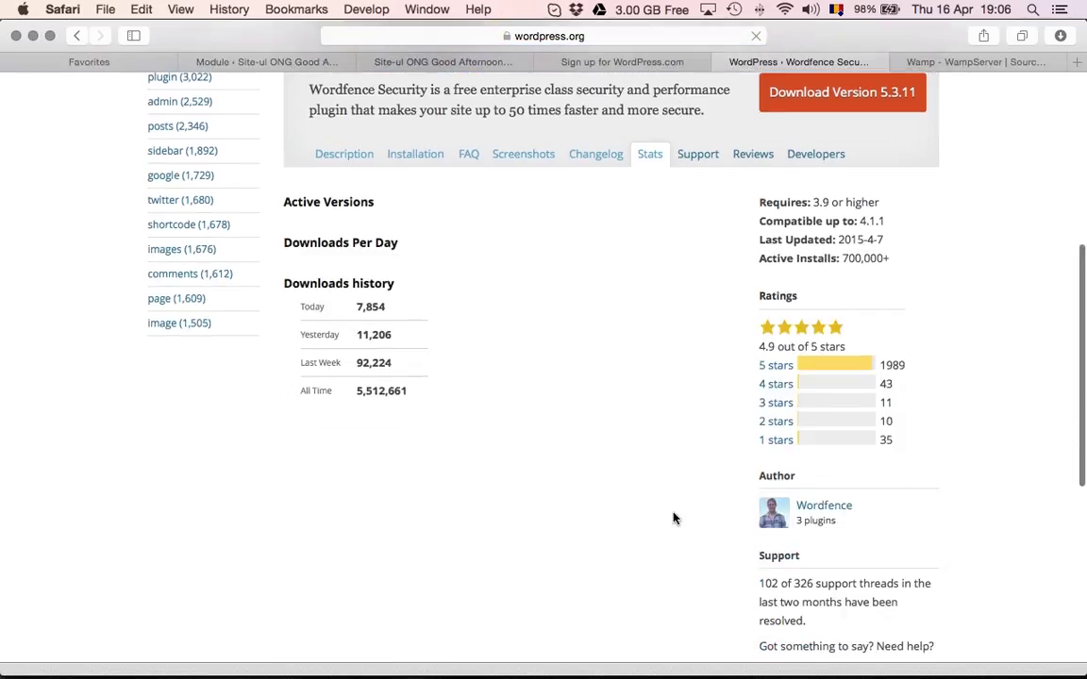
scroll(453, 311, up, 1)
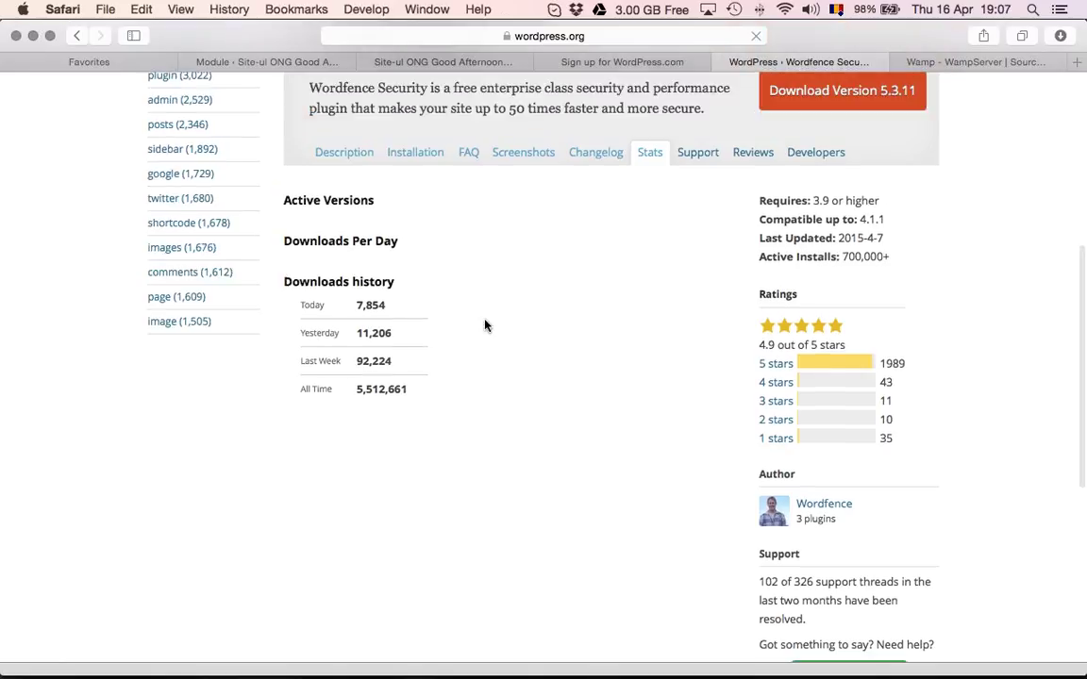
scroll(484, 321, up, 3)
scroll(378, 325, down, 3)
drag(362, 325, 330, 325)
click(359, 325)
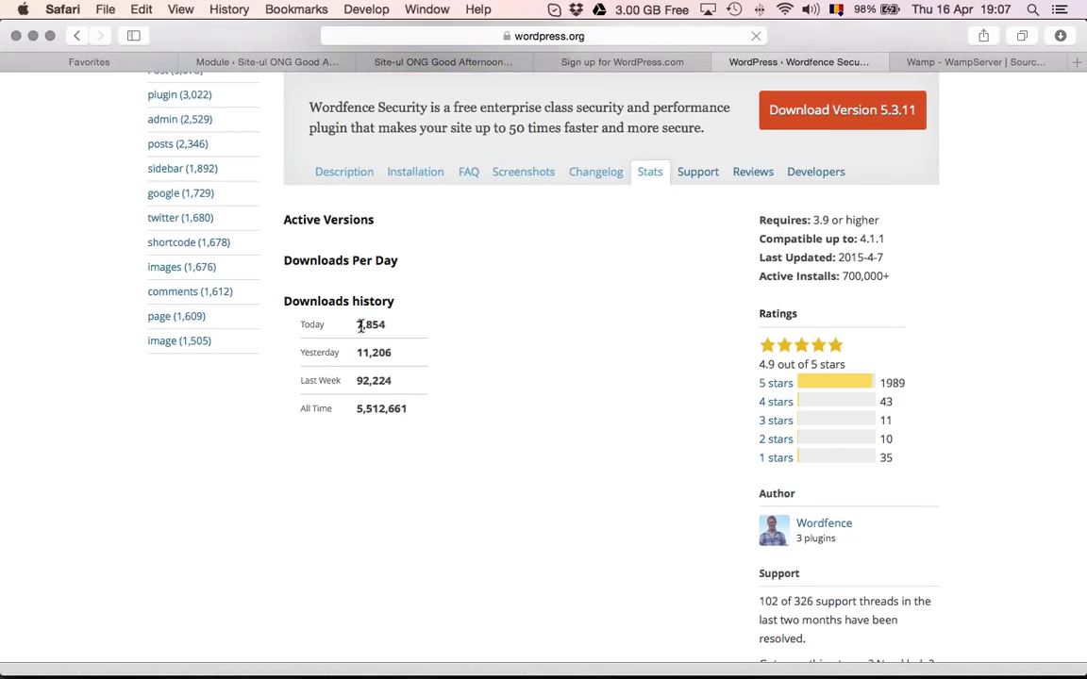
double_click(360, 324)
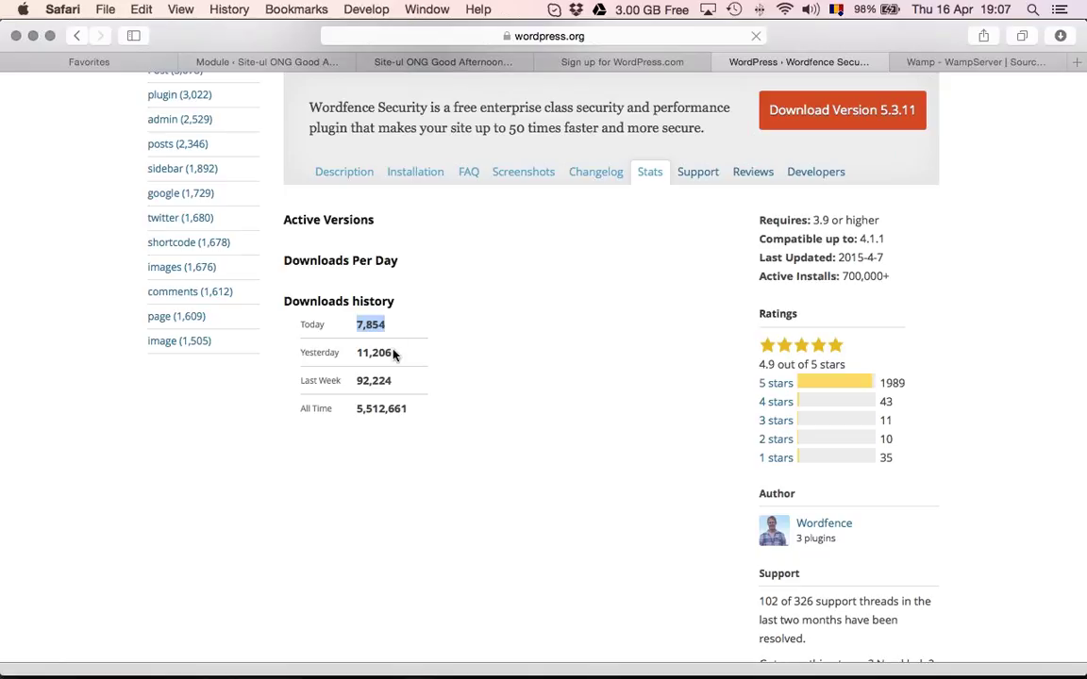
drag(394, 353, 368, 365)
drag(407, 409, 353, 410)
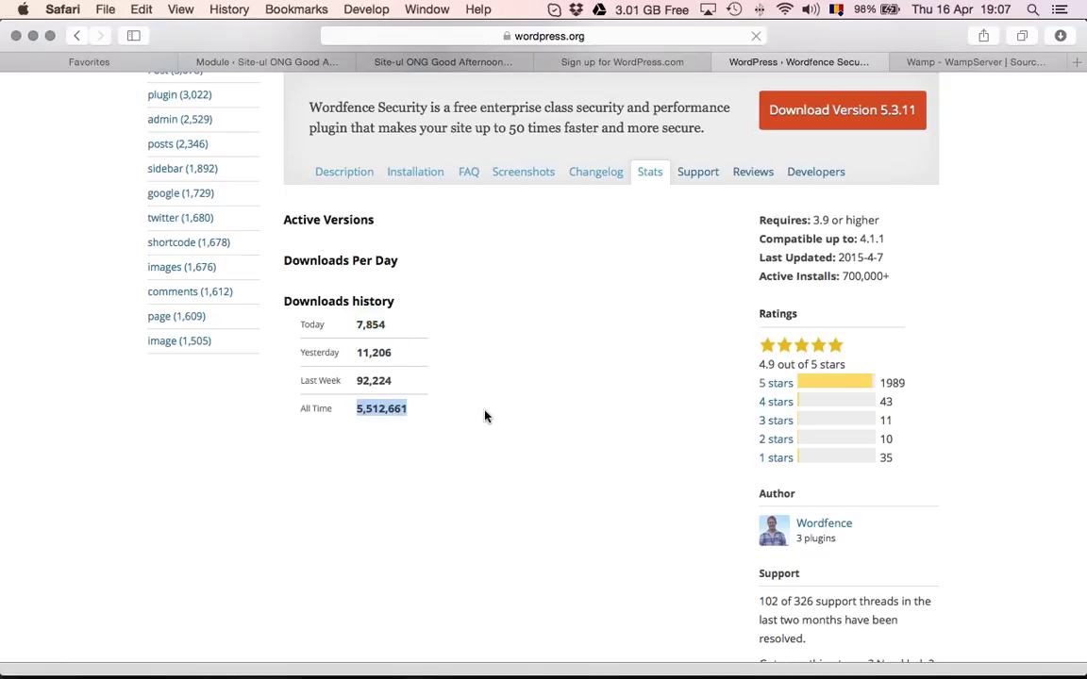
scroll(486, 416, up, 1)
scroll(485, 416, up, 6)
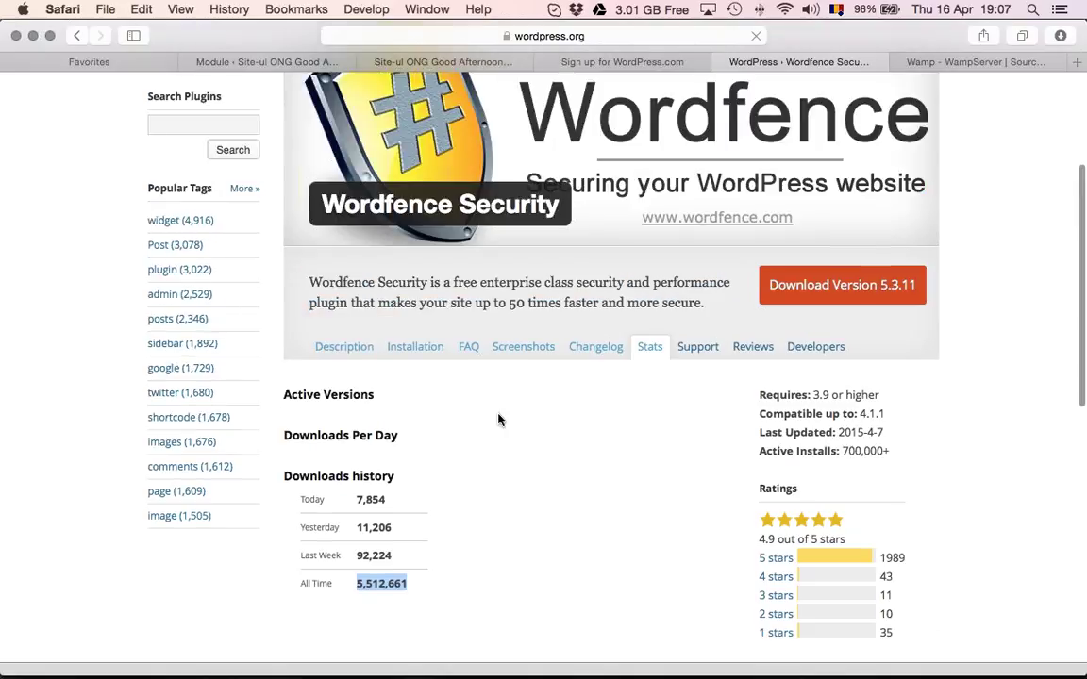
Open the Wordfence support forum thread 'My footer.php flagged as not being a theme file'
click(698, 494)
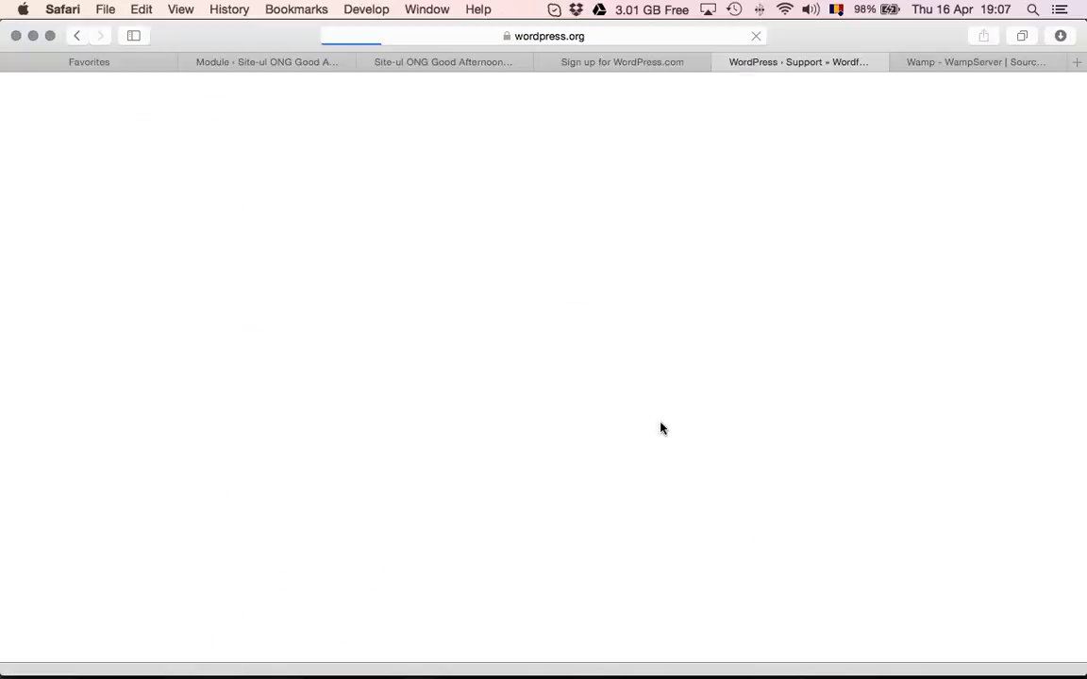
scroll(593, 377, down, 8)
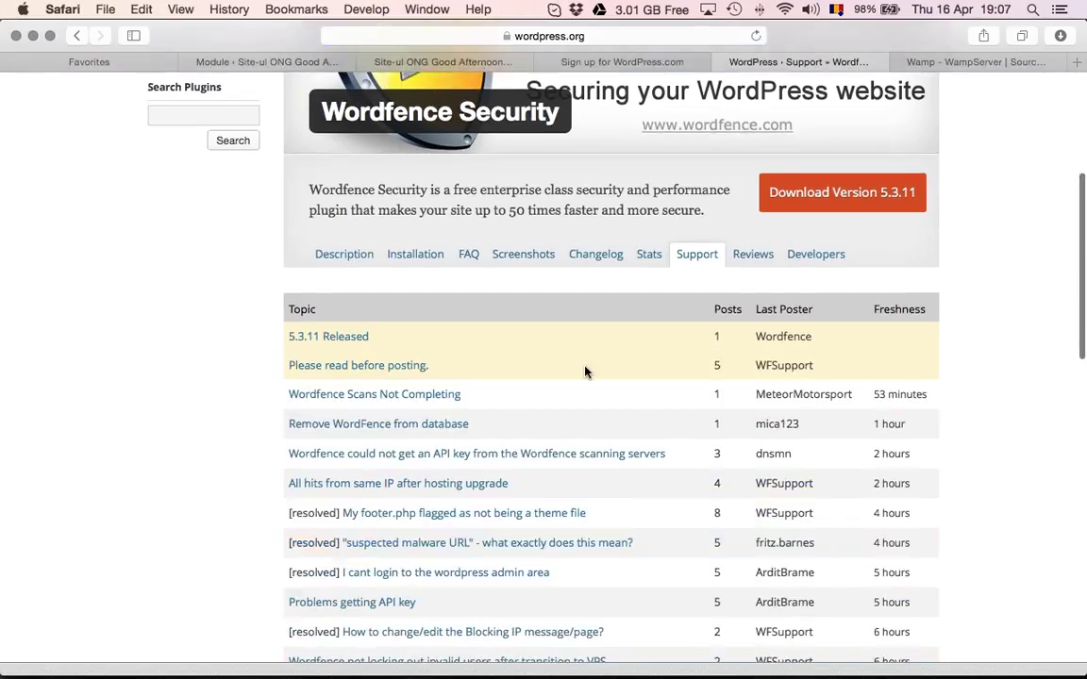
scroll(585, 373, down, 1)
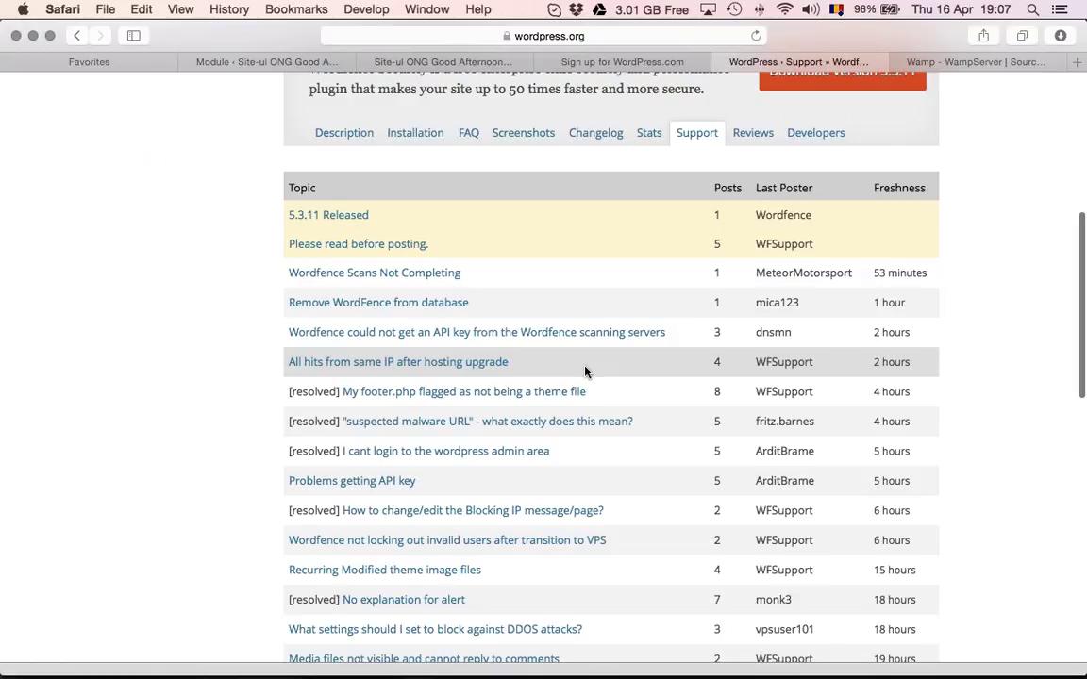
scroll(585, 372, down, 1)
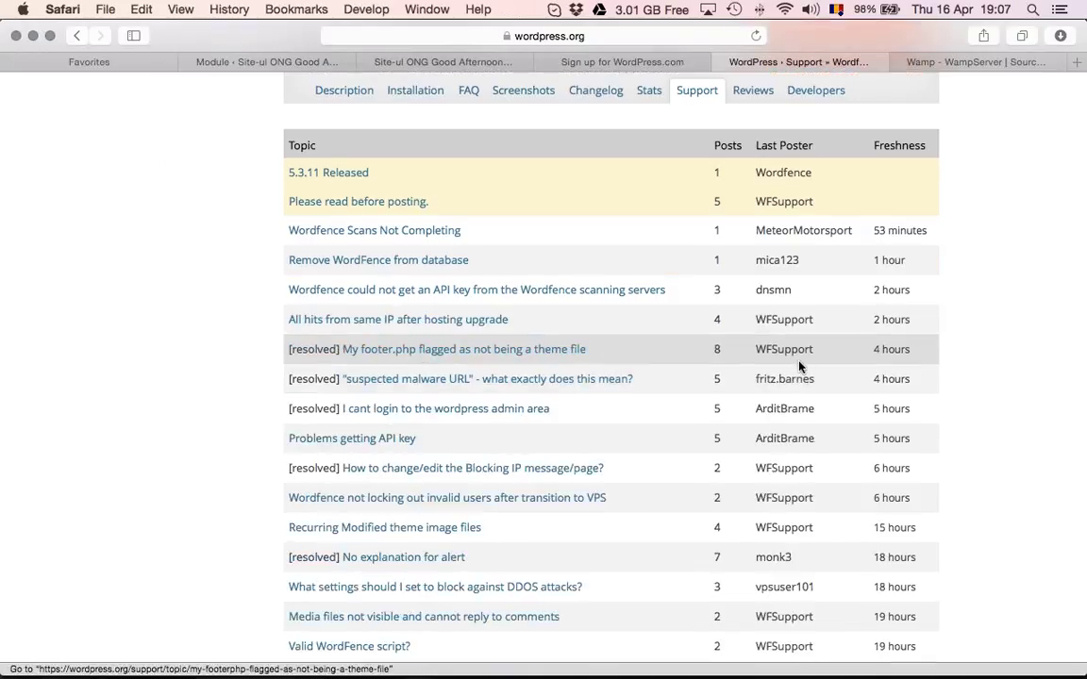
click(486, 351)
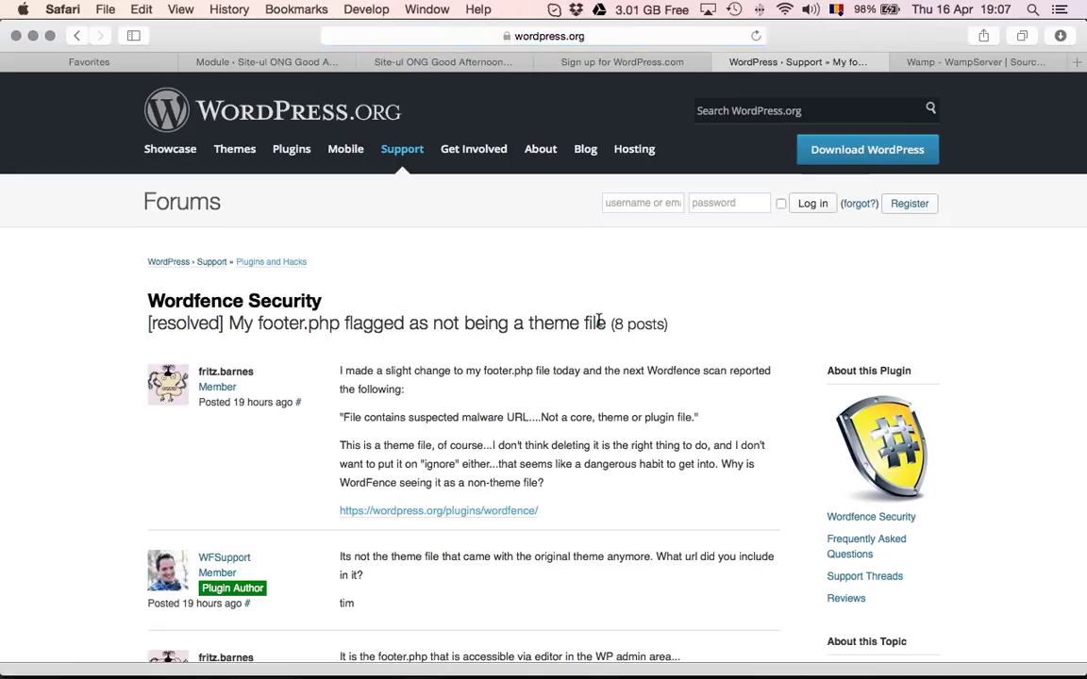
drag(600, 322, 466, 324)
click(342, 323)
drag(319, 324, 655, 324)
click(649, 325)
Read through the resolved thread's 8 posts
scroll(649, 330, down, 1)
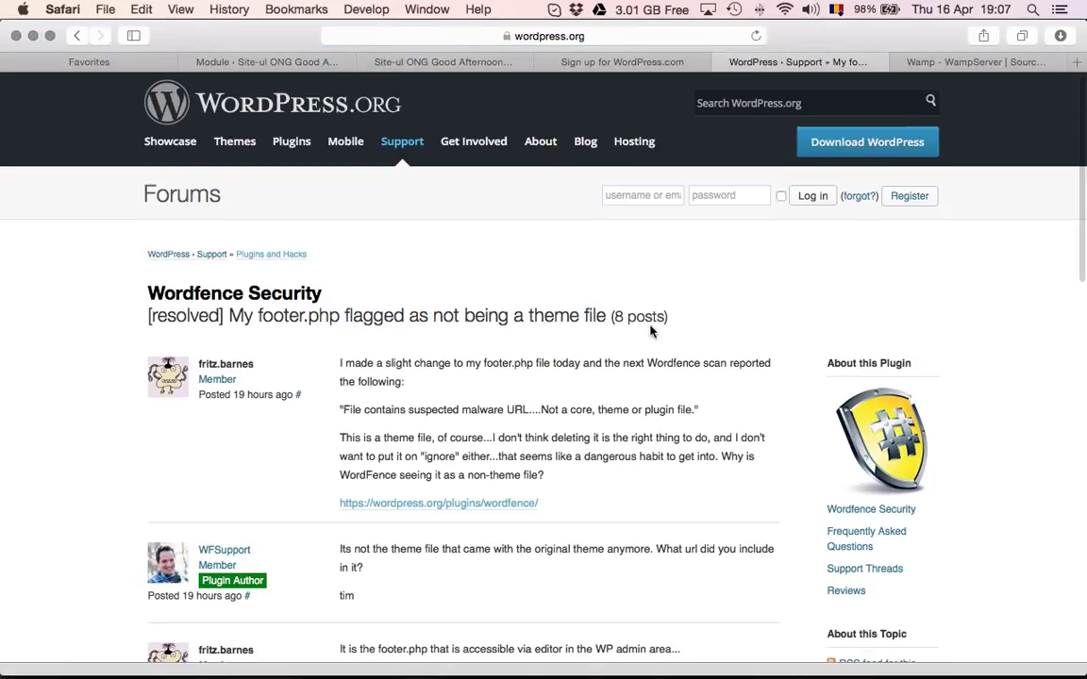
scroll(649, 330, down, 5)
scroll(649, 331, up, 2)
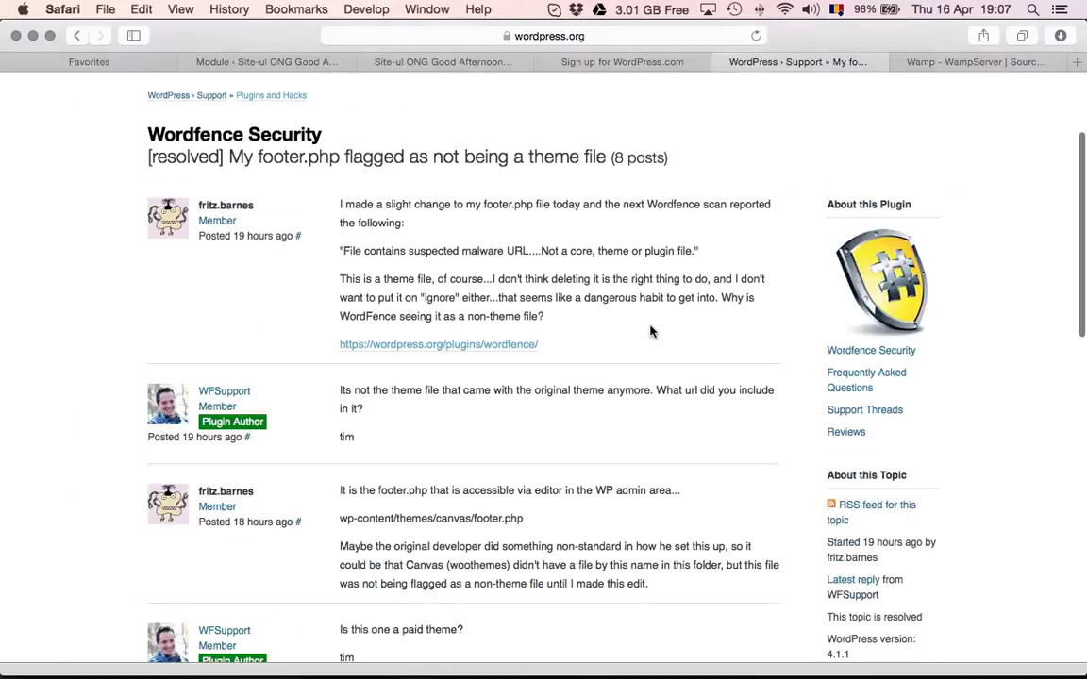
scroll(649, 331, down, 15)
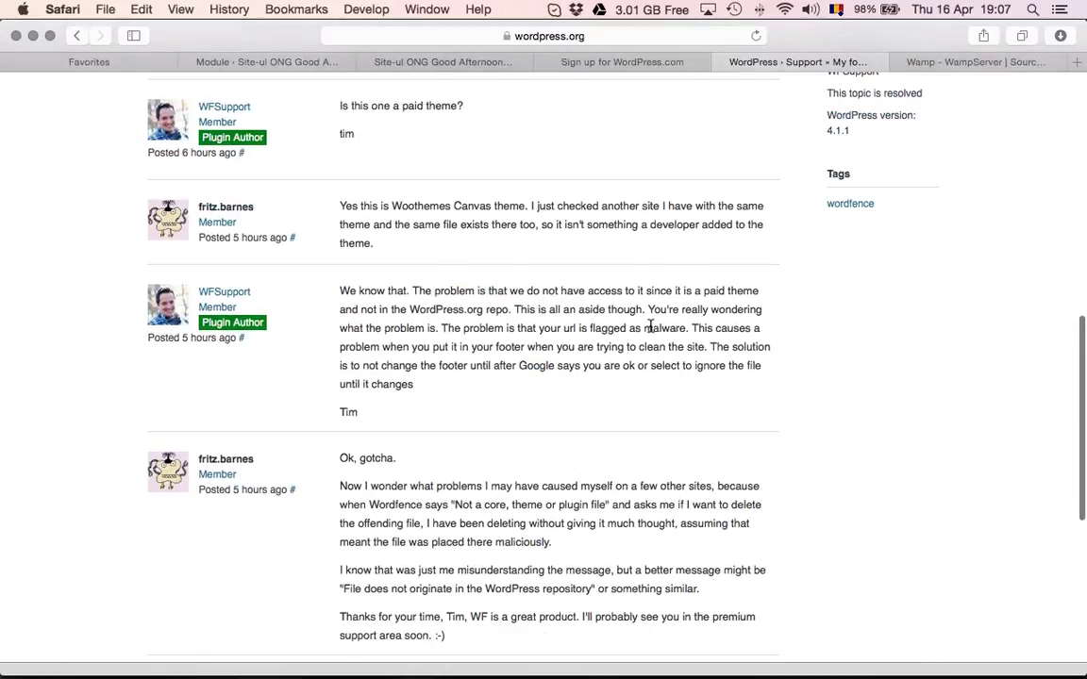
scroll(649, 331, up, 5)
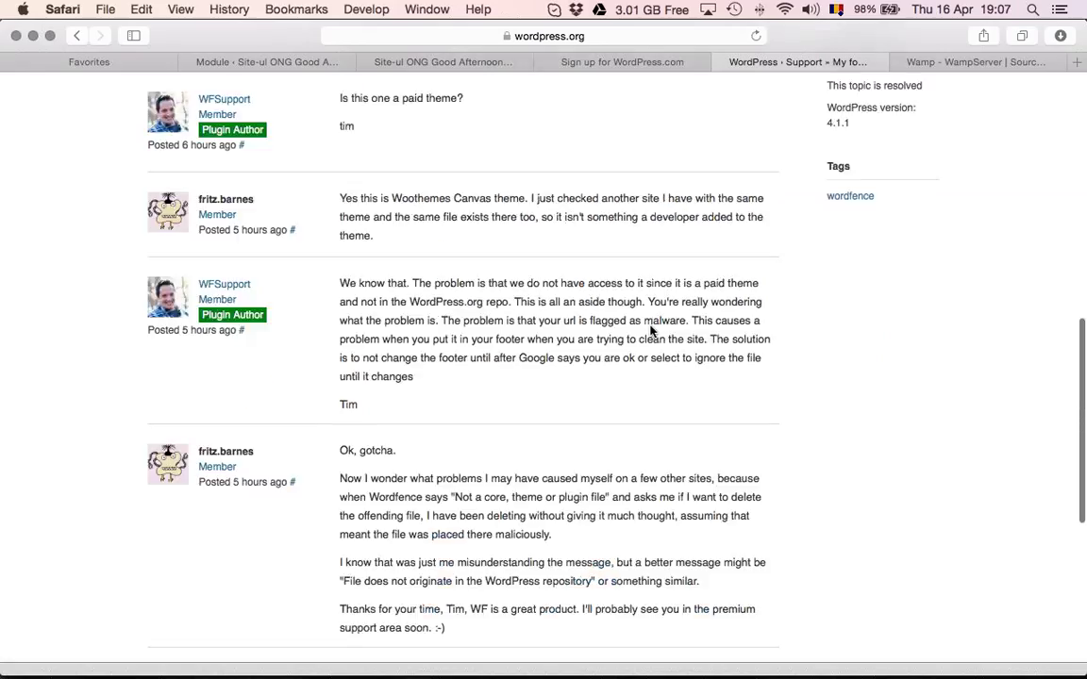
scroll(649, 331, up, 2)
scroll(650, 331, down, 5)
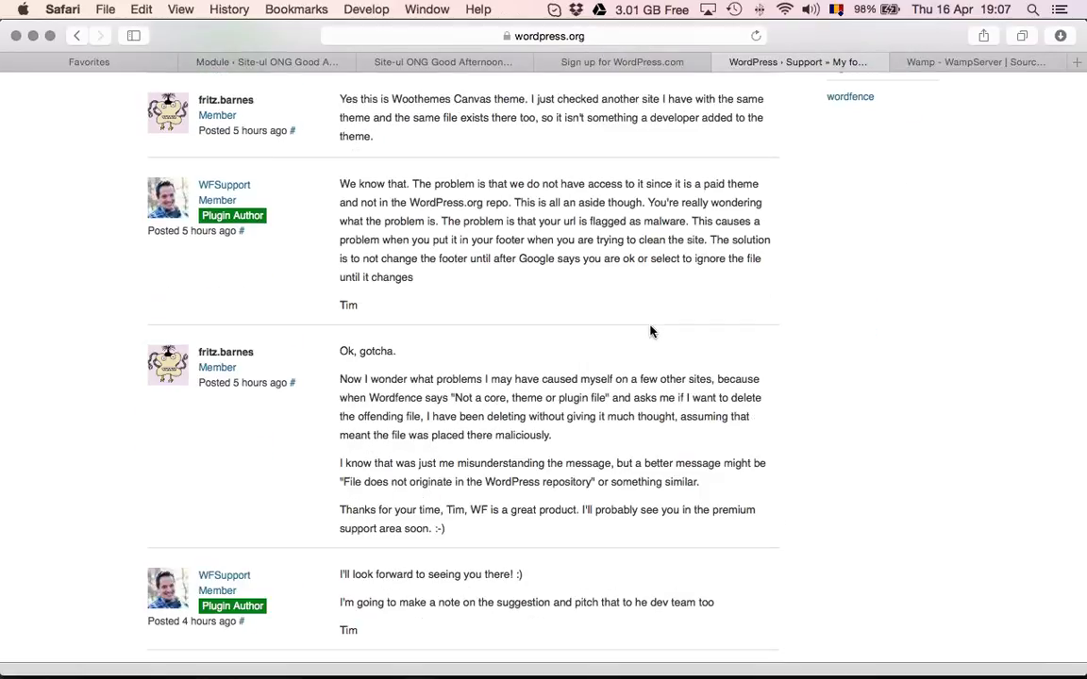
scroll(649, 331, up, 15)
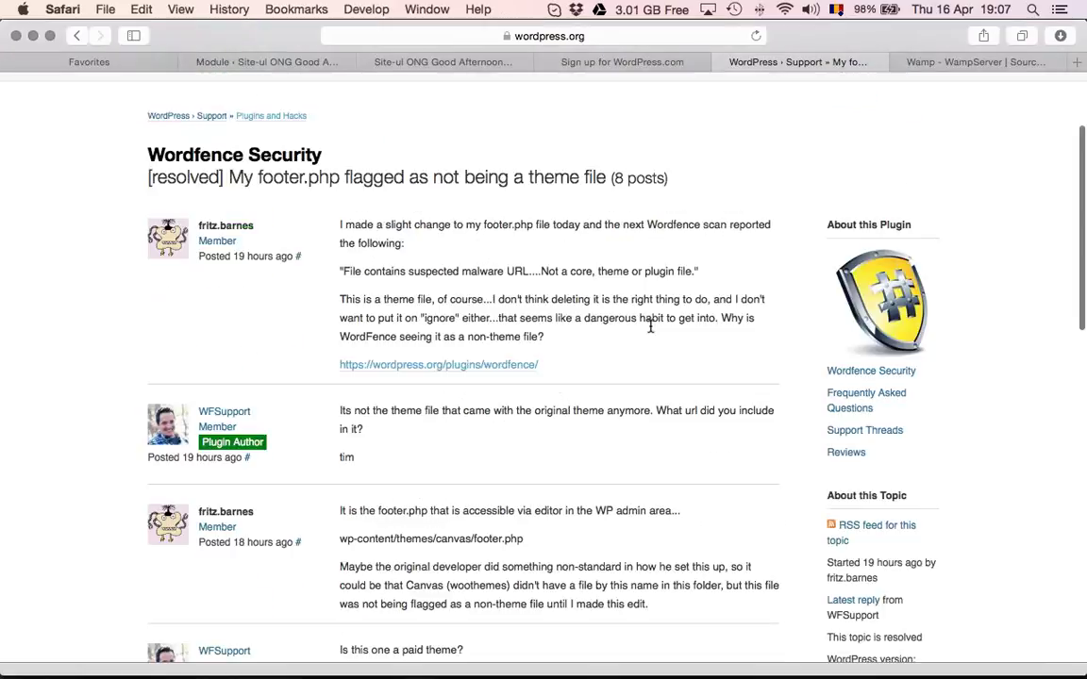
scroll(650, 326, up, 3)
scroll(766, 254, down, 1)
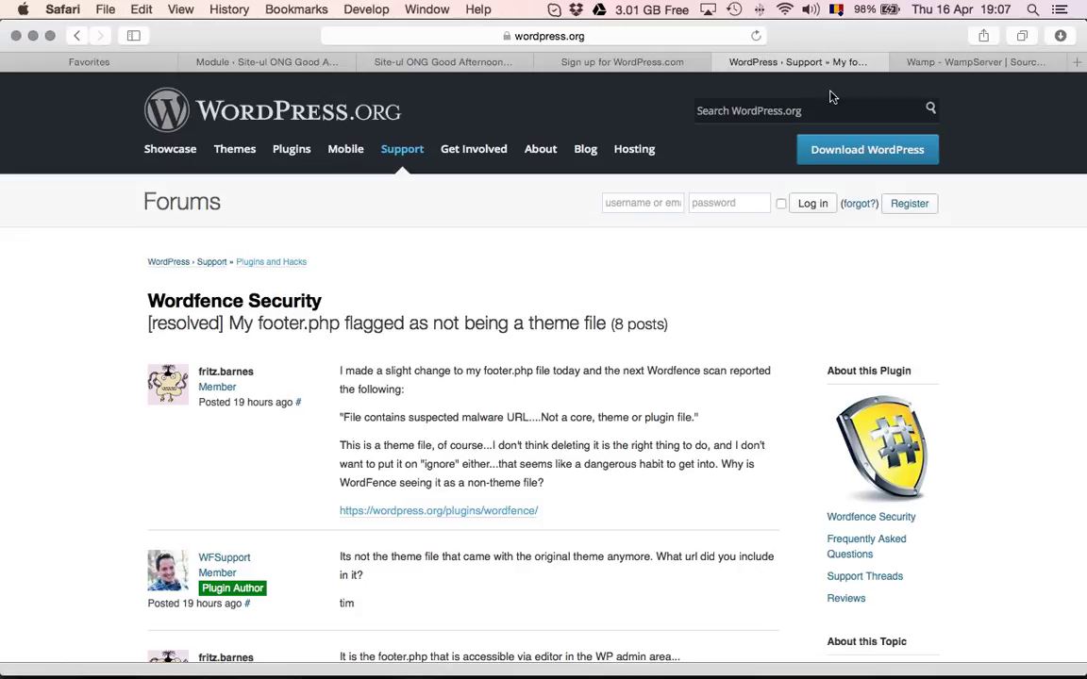
Go to themeforest.net in a new tab and open the purchased Downloads list
click(1076, 62)
text(themeforest.net)
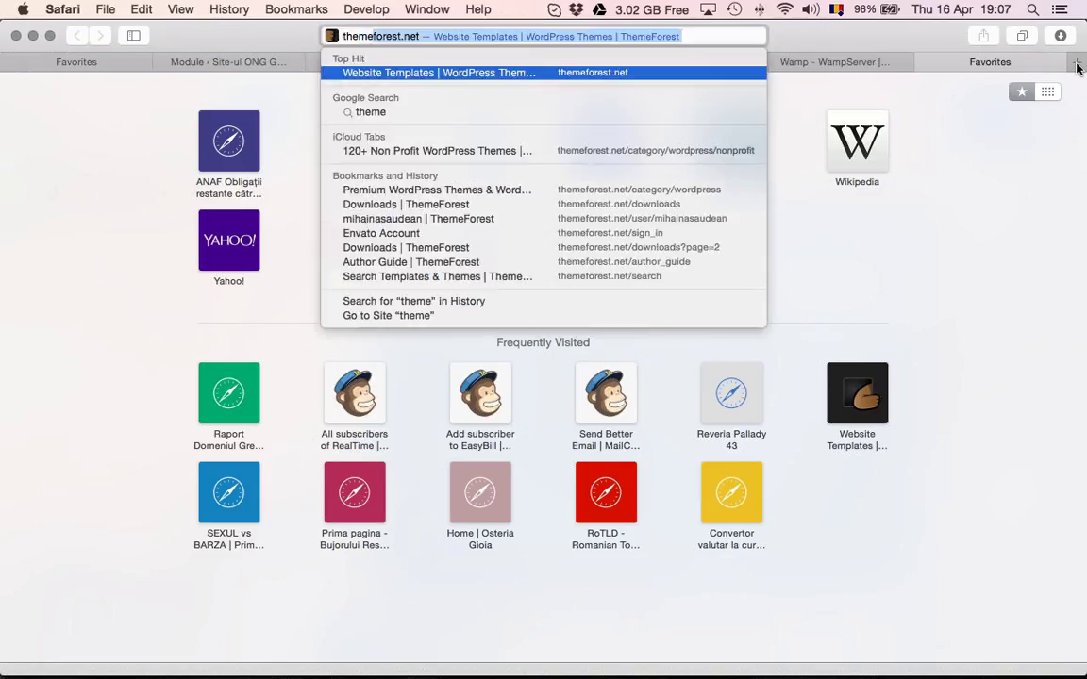
key(Return)
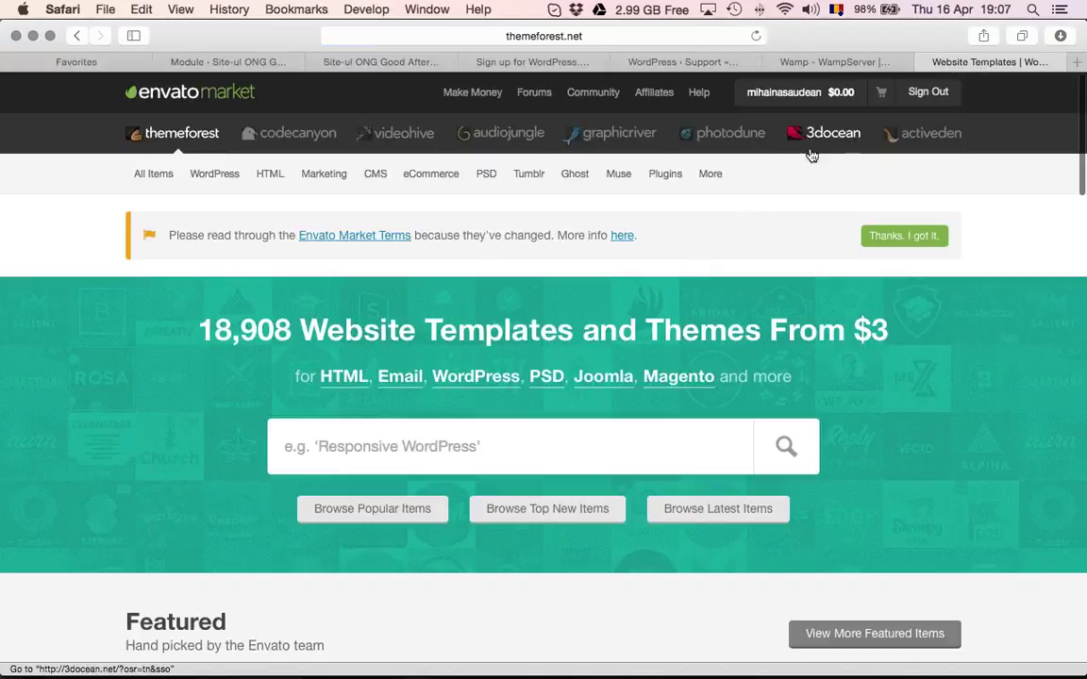
mouse_move(775, 92)
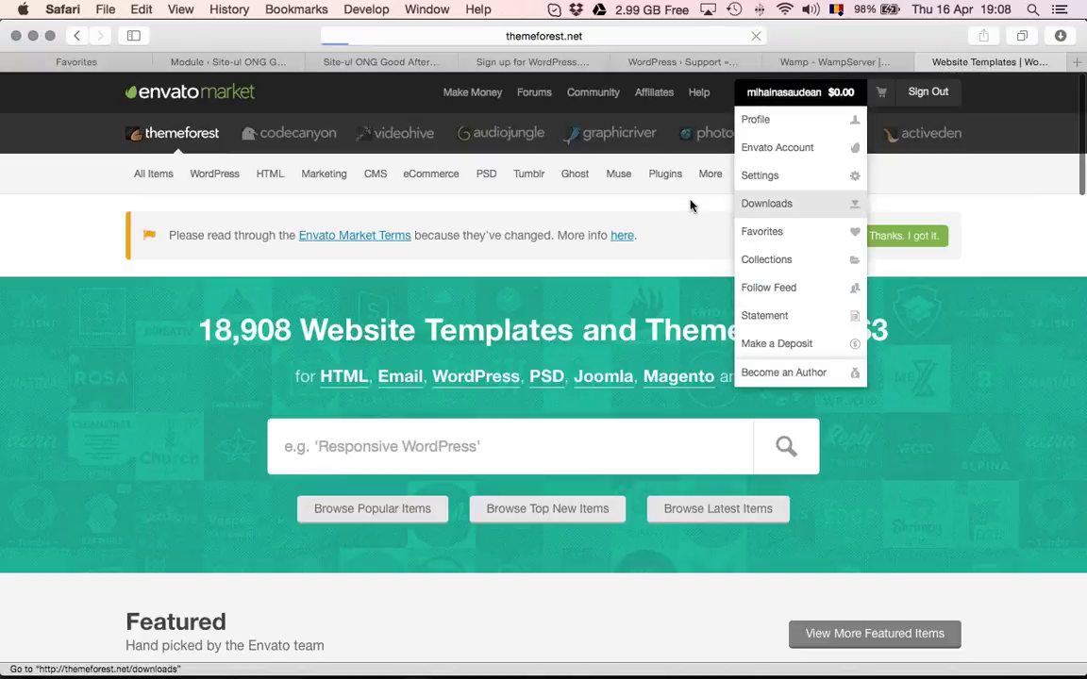
click(764, 201)
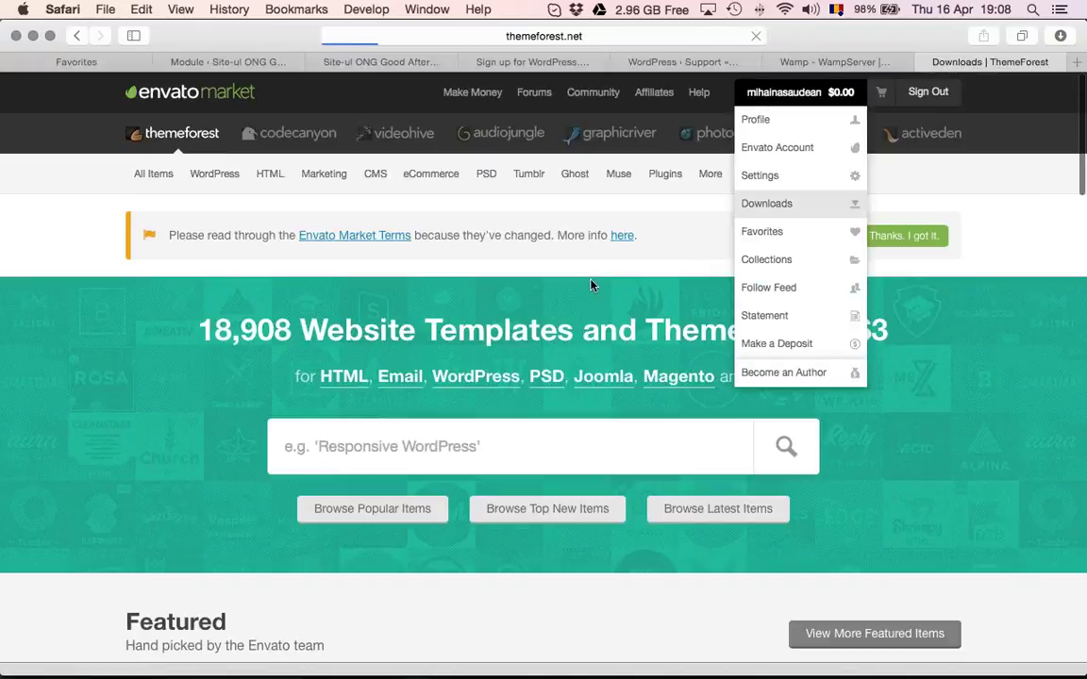
Download the Chef item's all files and documentation, then bring FileZilla forward
scroll(592, 285, down, 2)
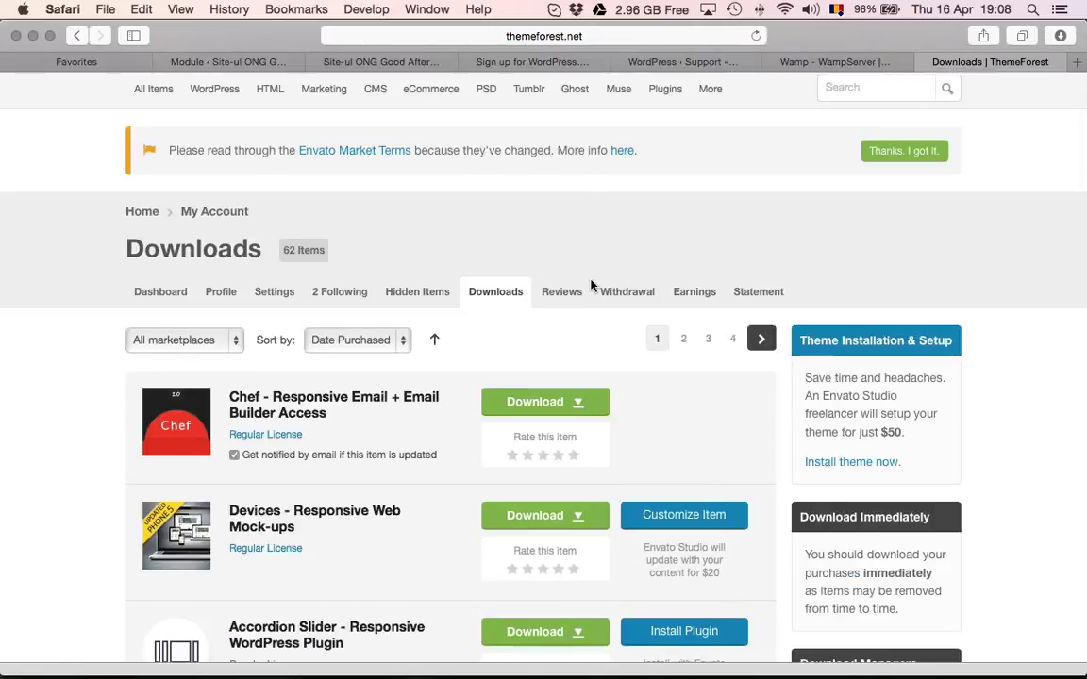
scroll(591, 285, down, 5)
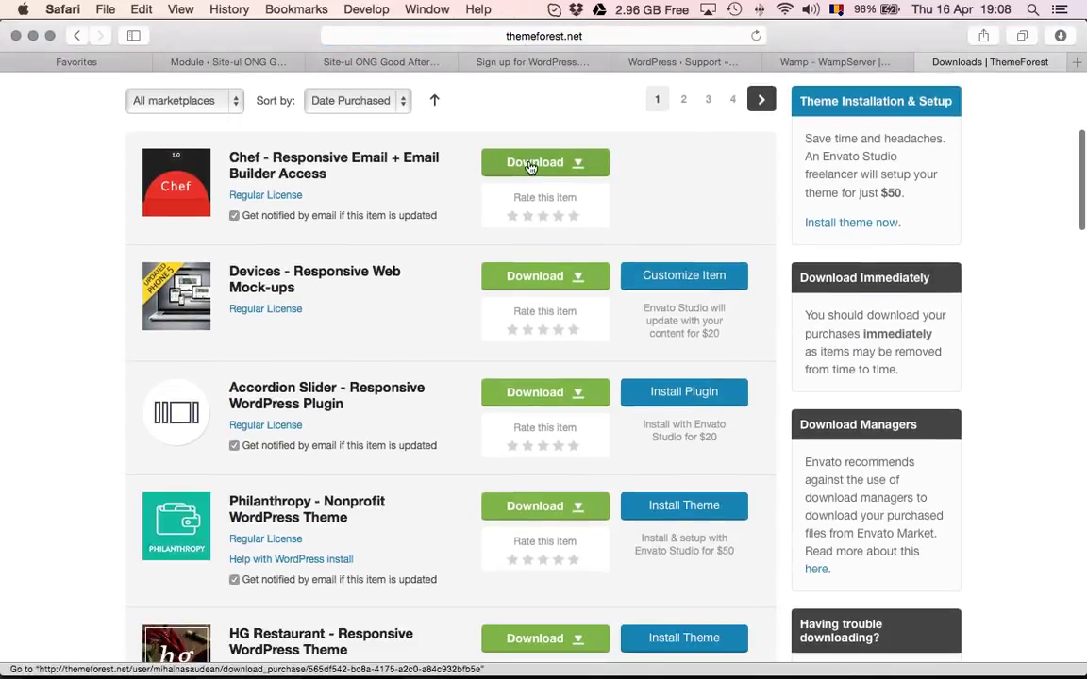
click(531, 166)
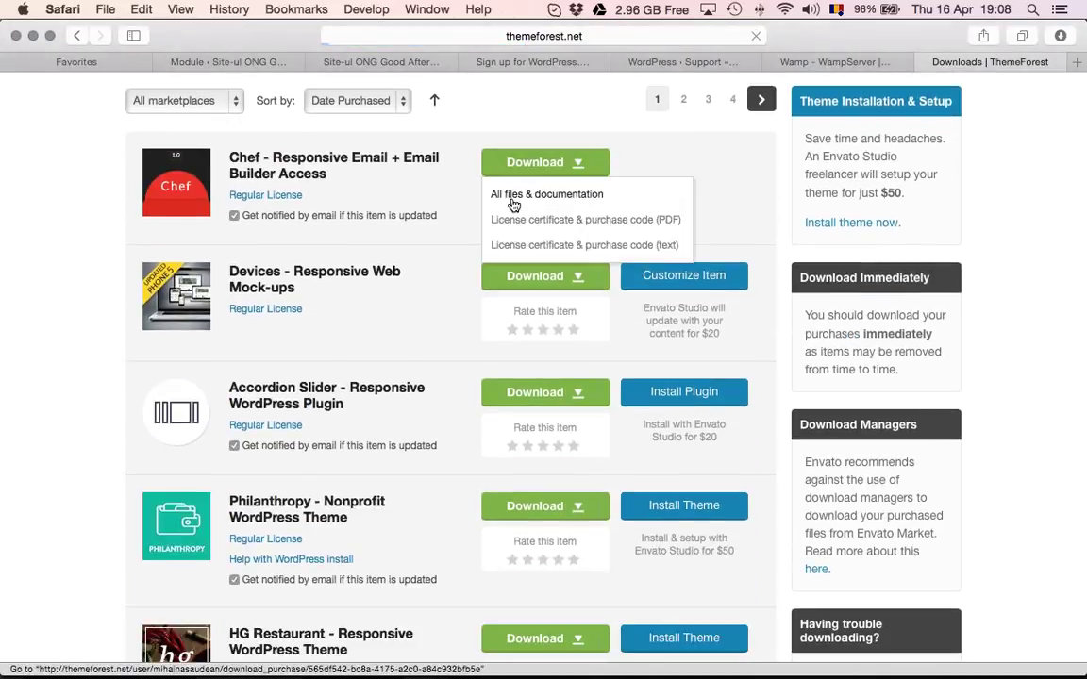
click(516, 205)
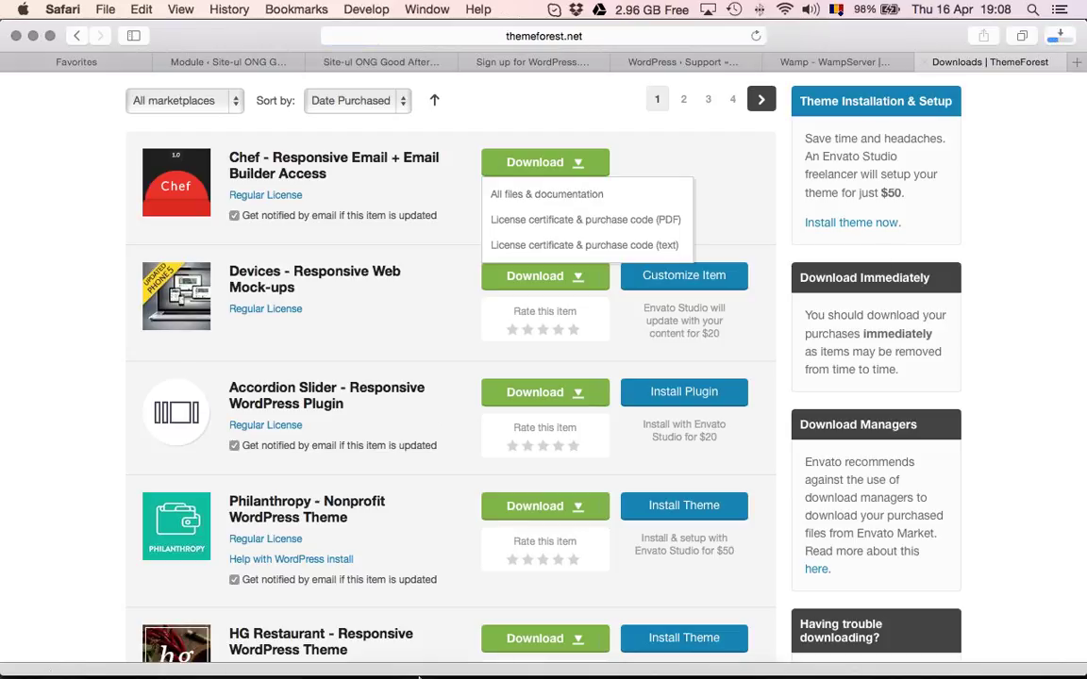
mouse_move(427, 670)
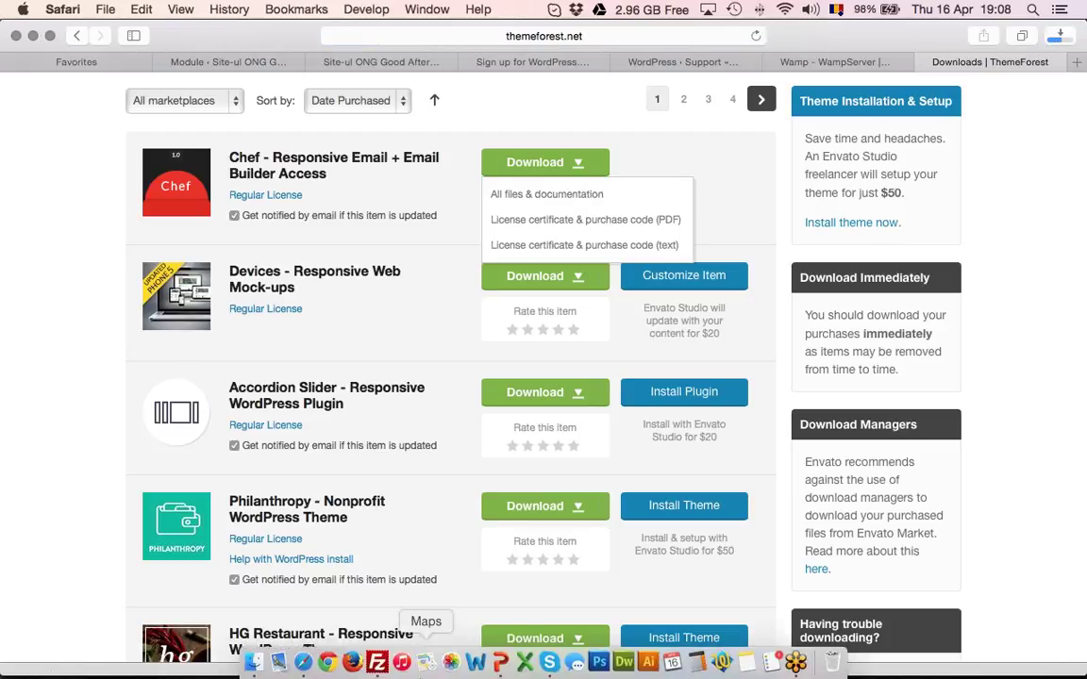
click(377, 665)
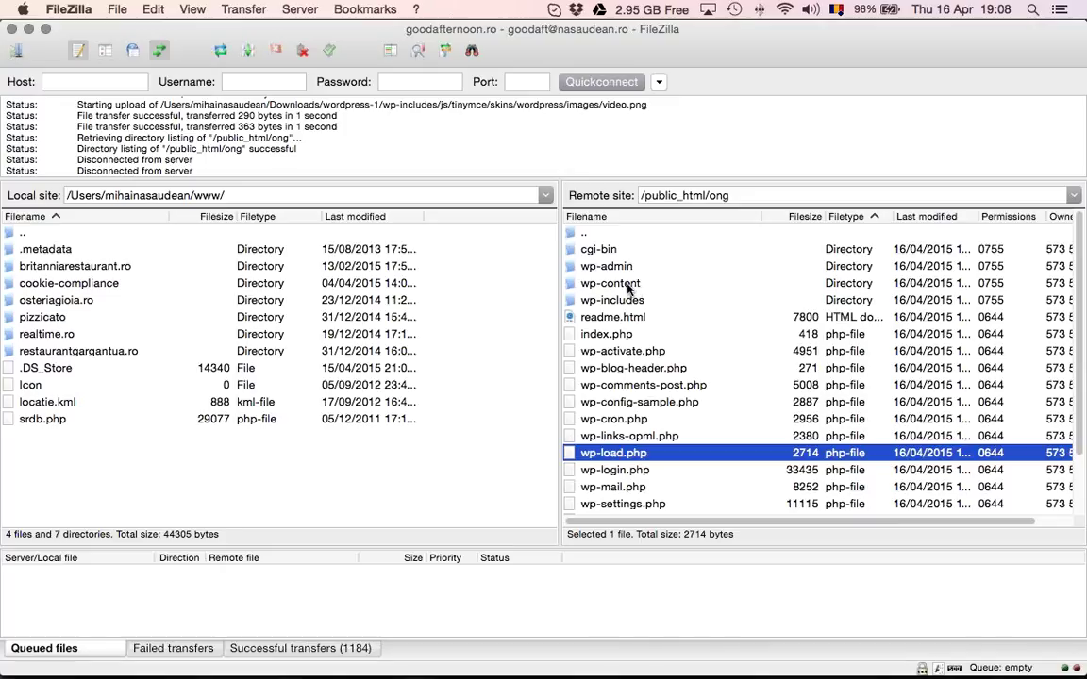
Open the remote wp-content/themes folder on the ong site's server
click(626, 287)
double_click(626, 285)
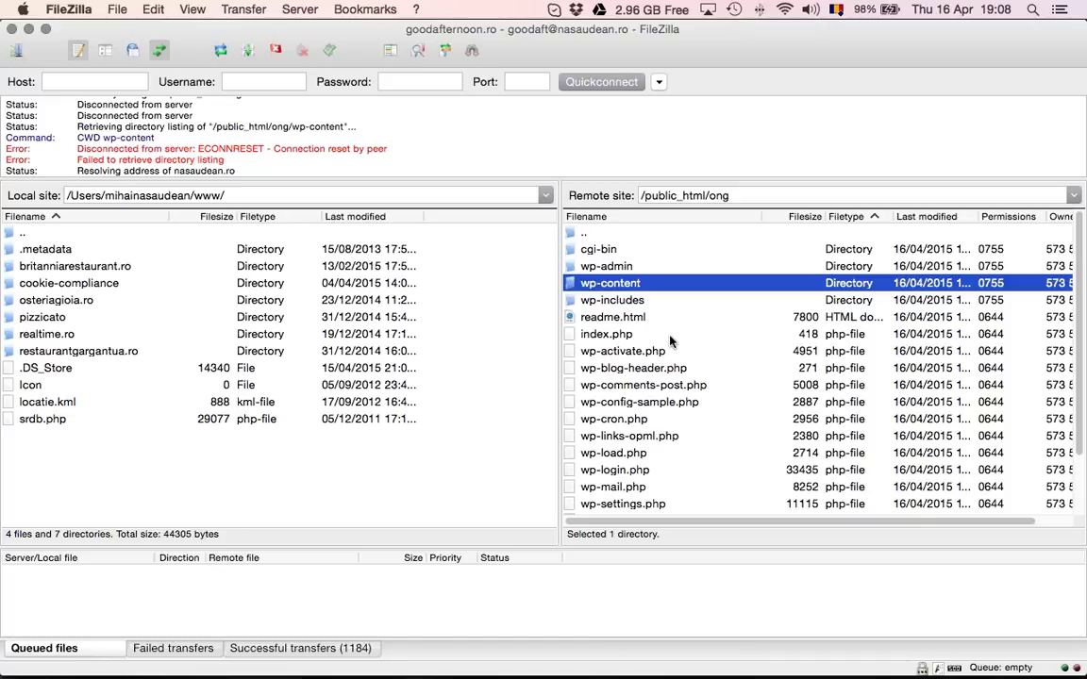
click(612, 268)
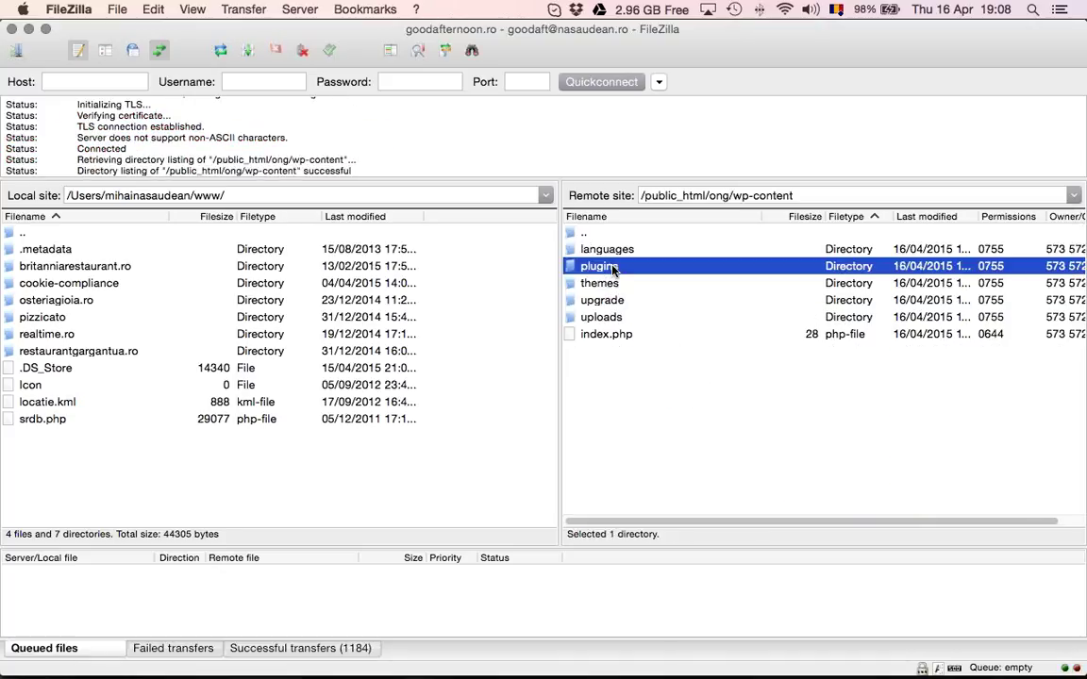
double_click(615, 285)
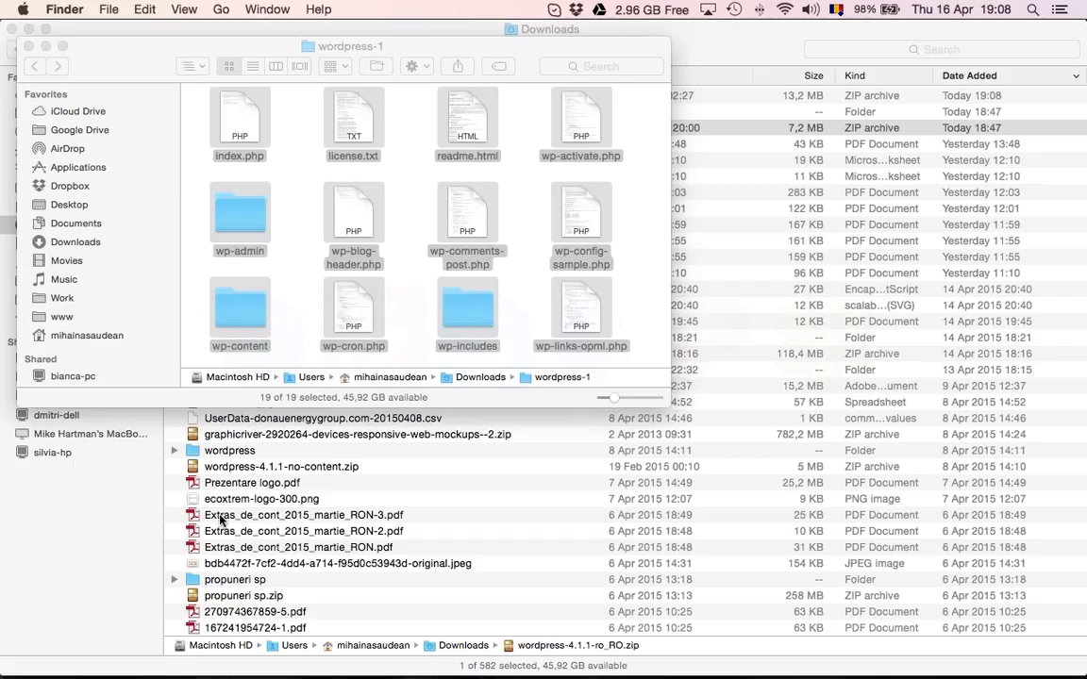
Close the wordpress-1 window, unzip the Chef archive and select campaign monitor inside Templates
click(39, 42)
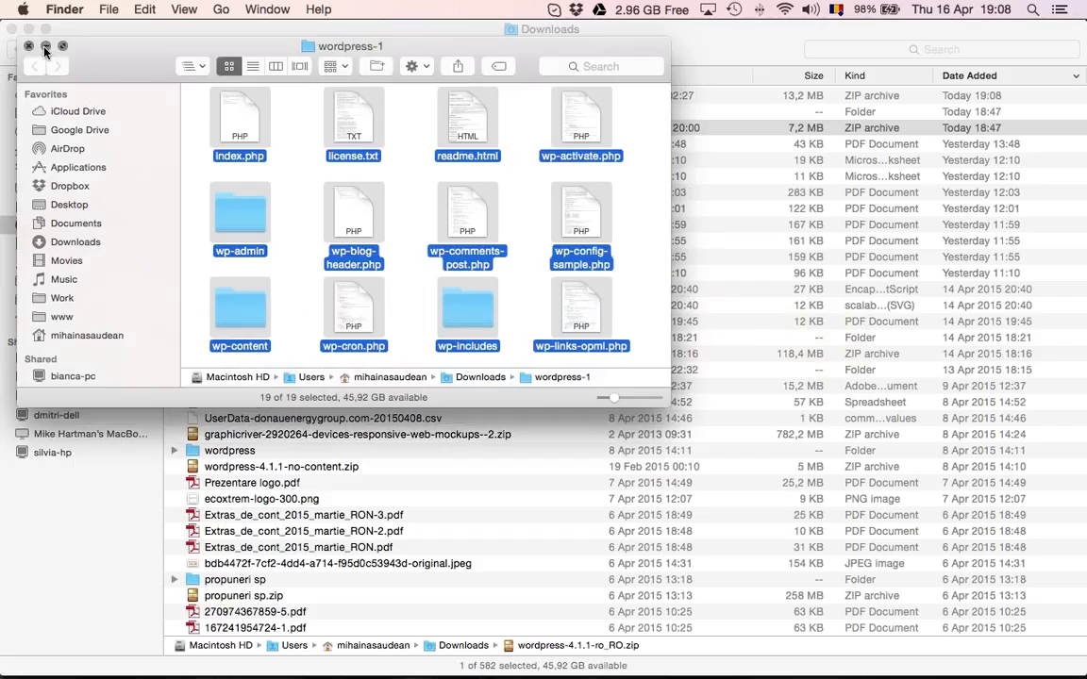
click(28, 45)
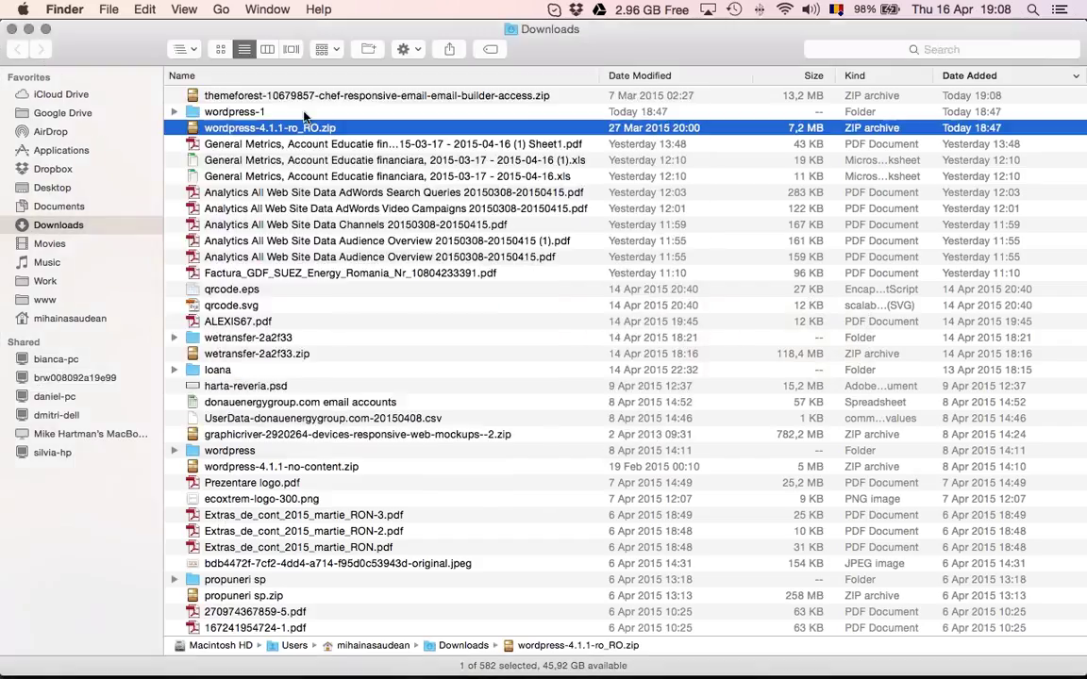
double_click(377, 95)
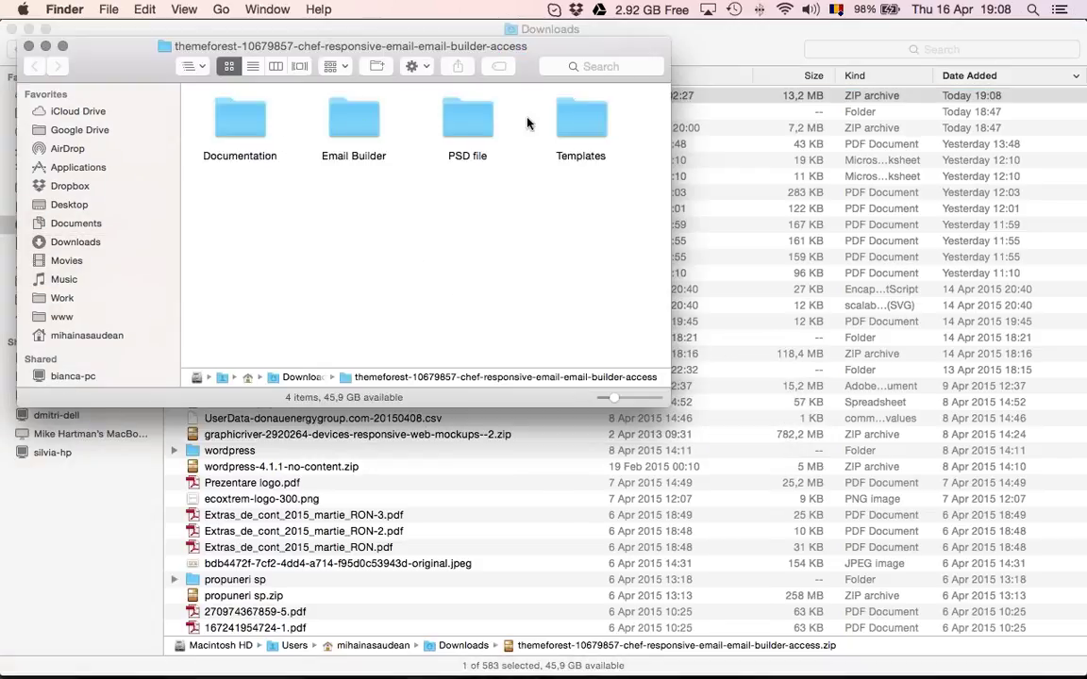
double_click(579, 119)
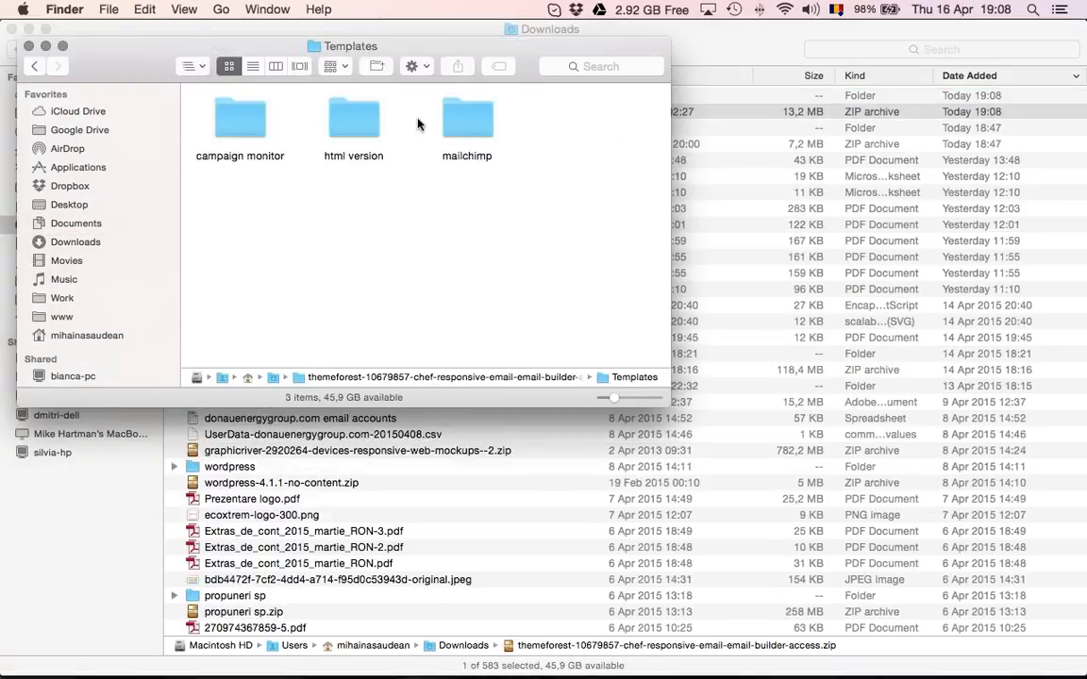
click(33, 66)
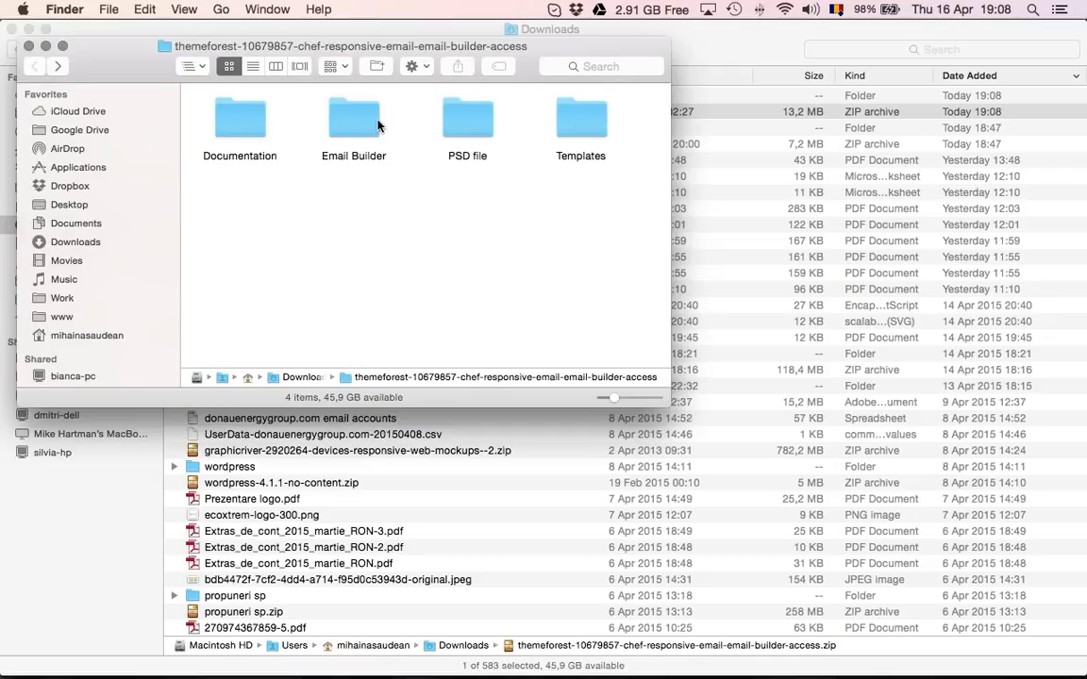
double_click(571, 115)
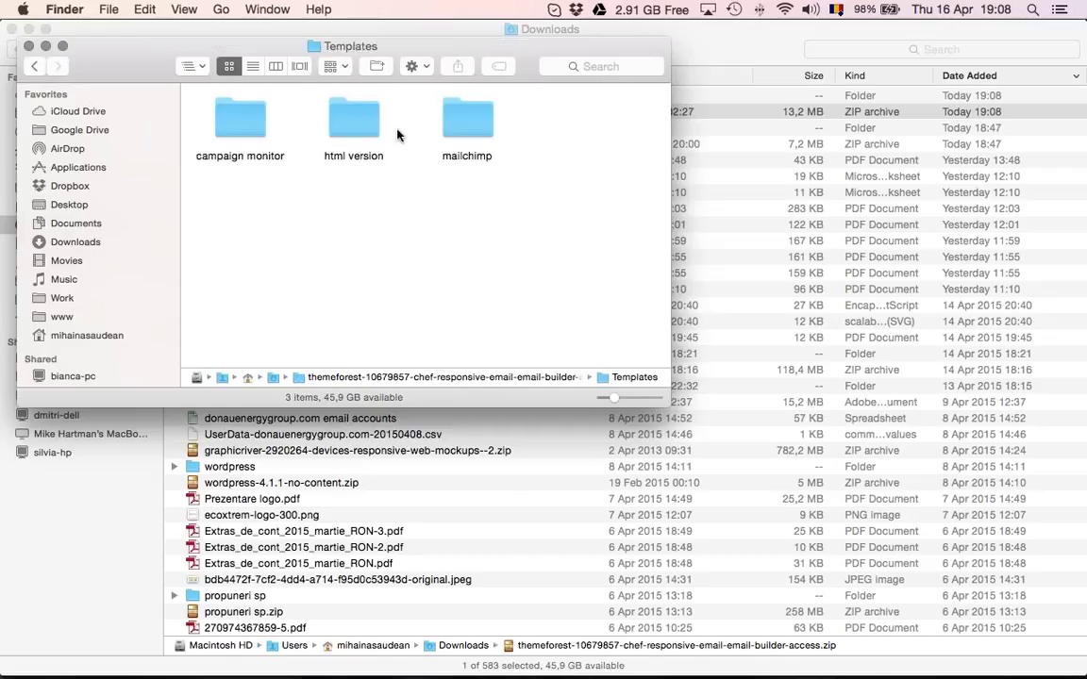
click(257, 125)
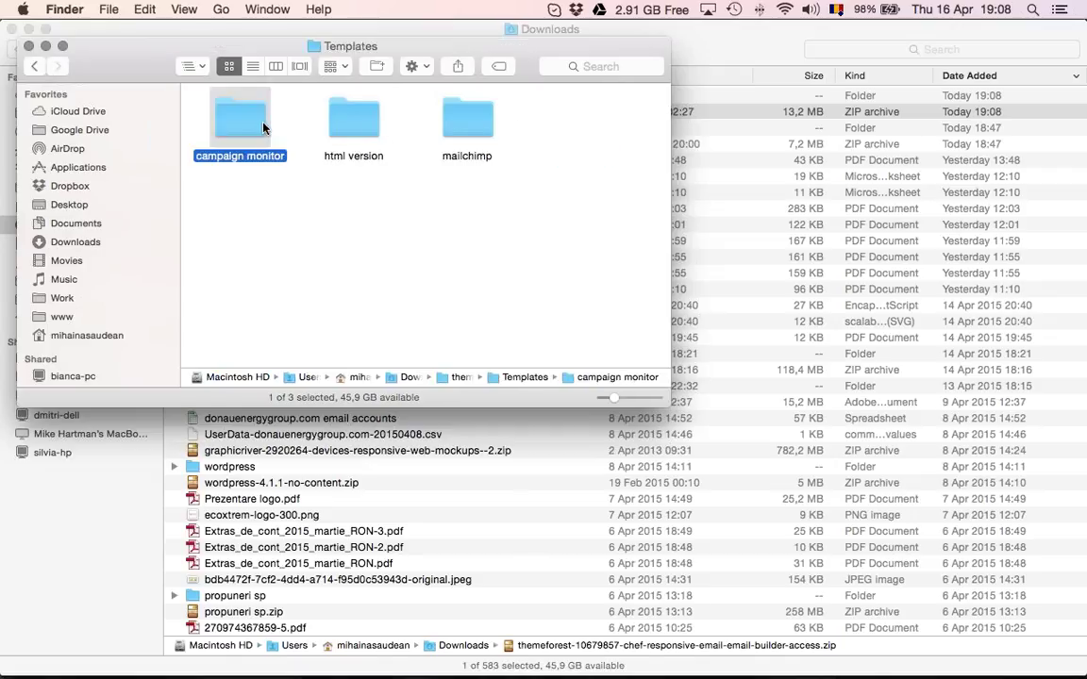
key(super+Tab)
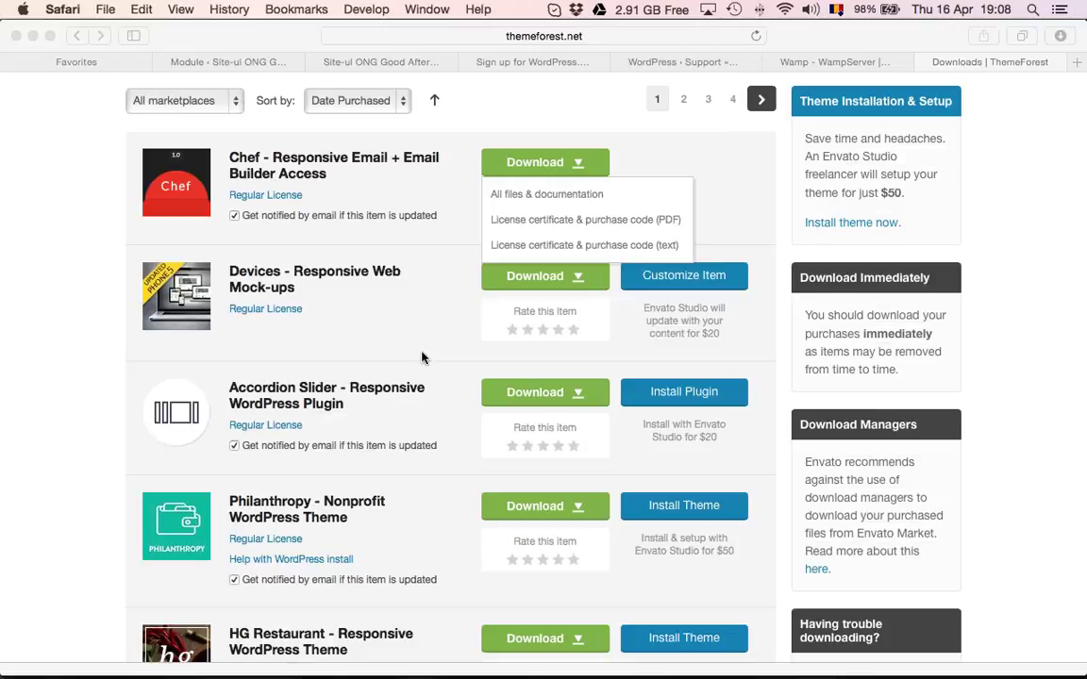
Download Philanthropy's 'All files & documentation' package and confirm it appears in Safari's downloads
click(63, 296)
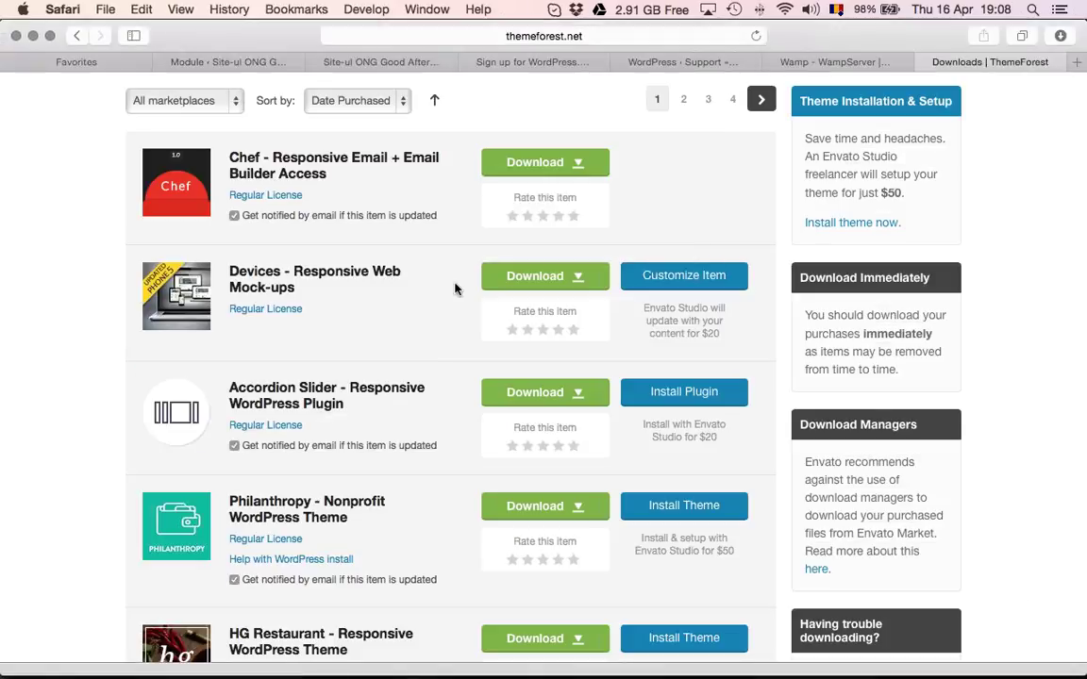
scroll(454, 288, down, 5)
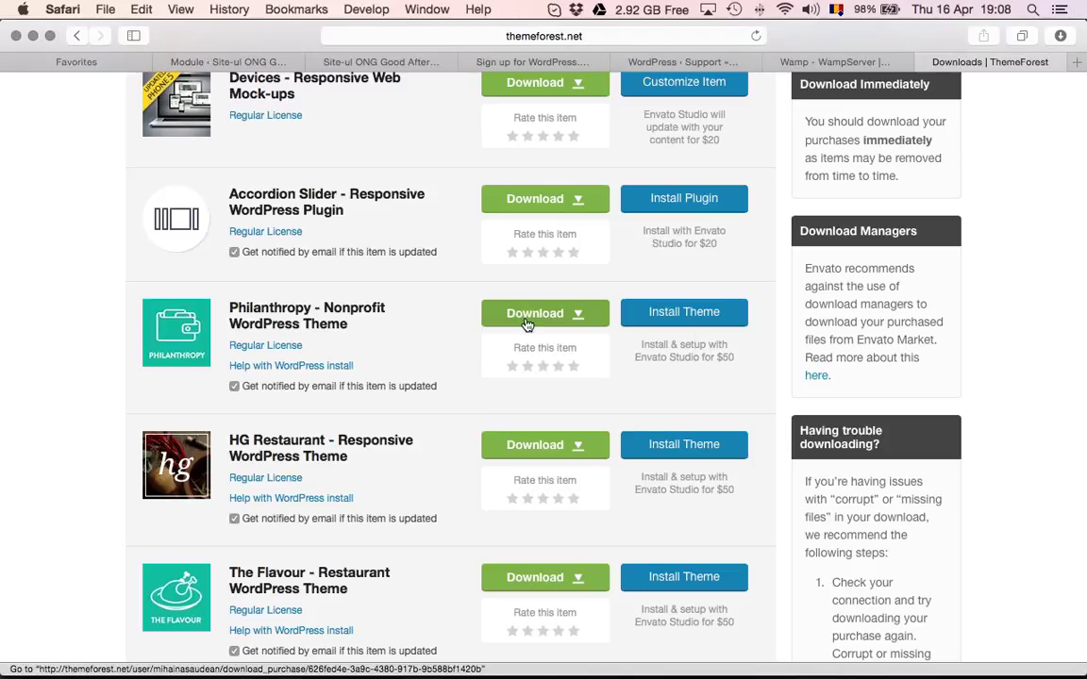
click(542, 314)
click(554, 346)
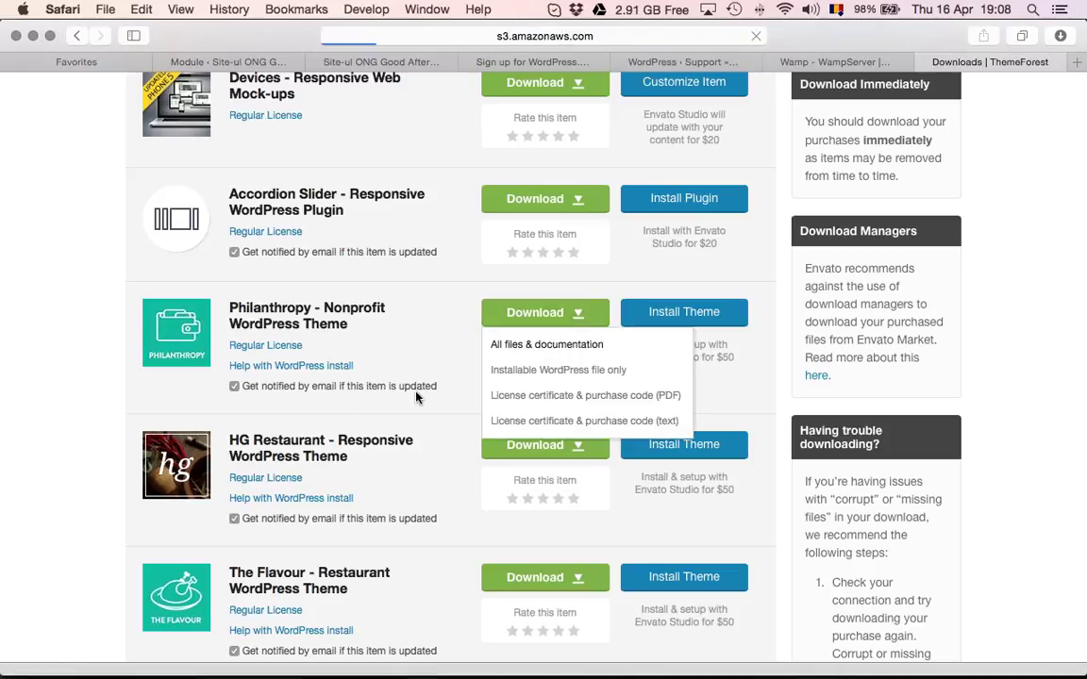
click(1060, 35)
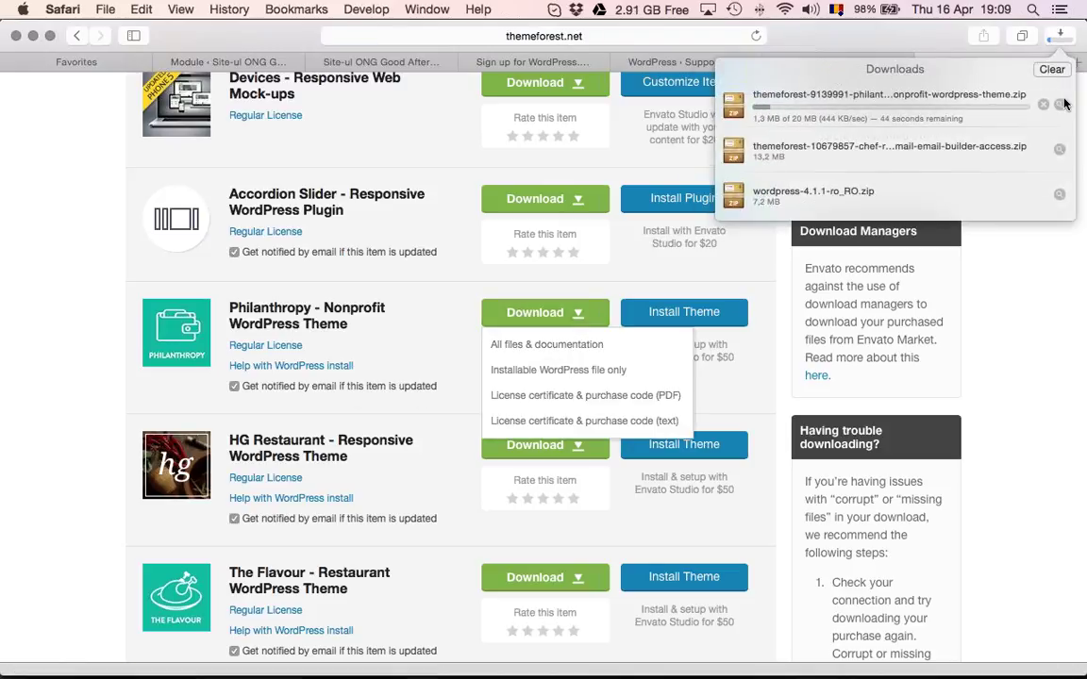
click(1042, 328)
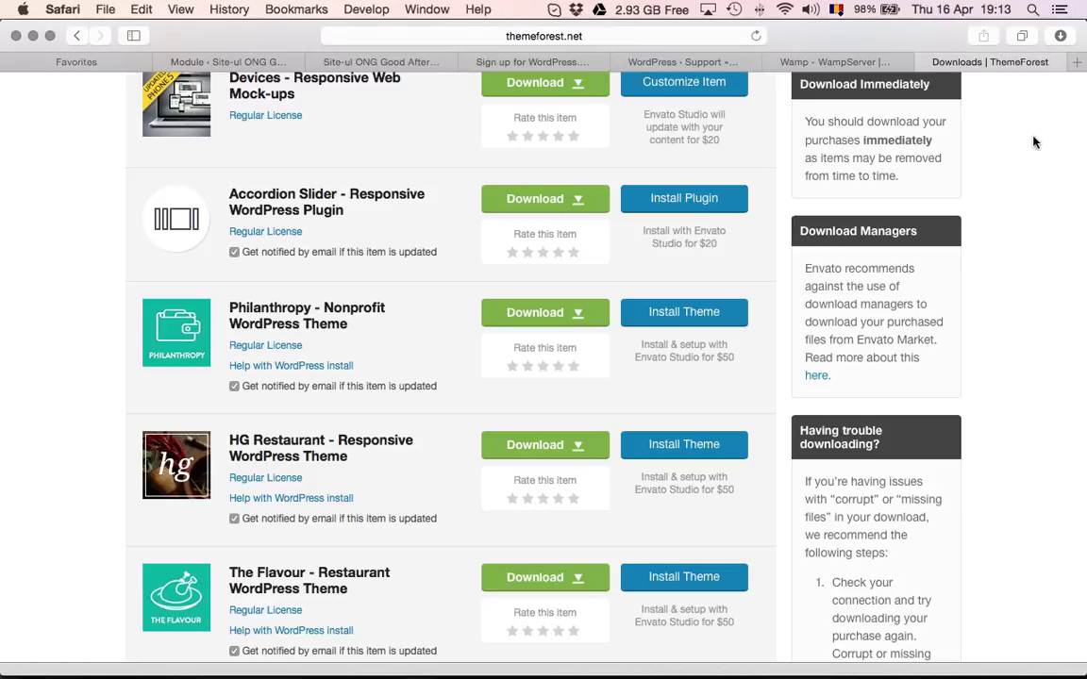
Close the ThemeForest tab, reveal the Philanthropy zip in Finder, and unarchive it
click(924, 63)
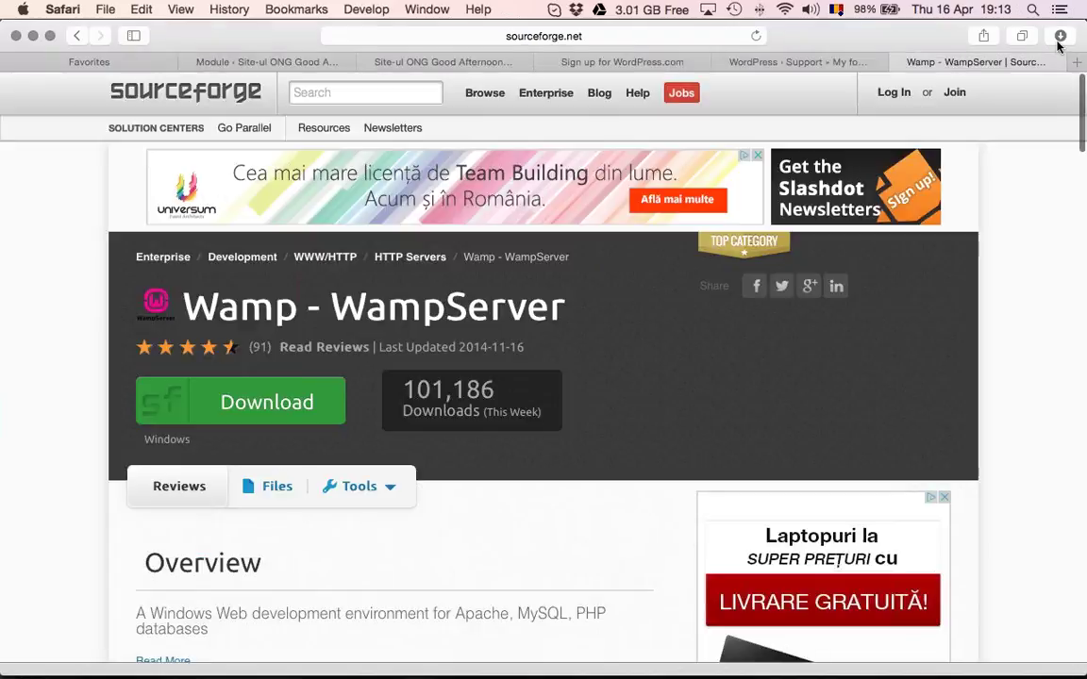
click(1059, 41)
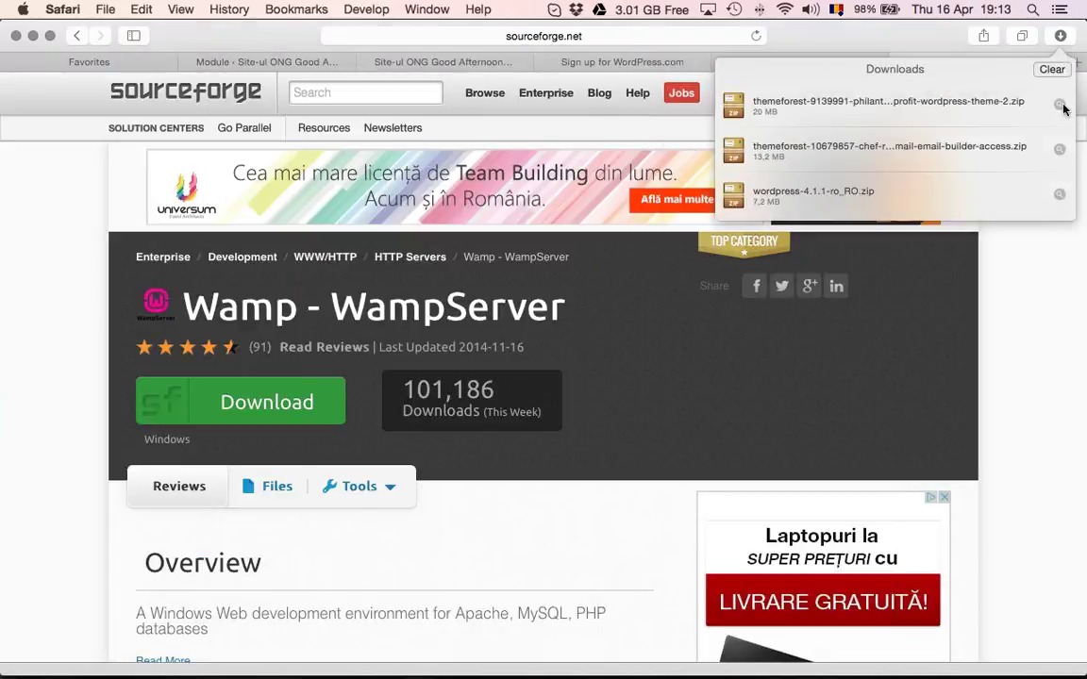
click(1021, 125)
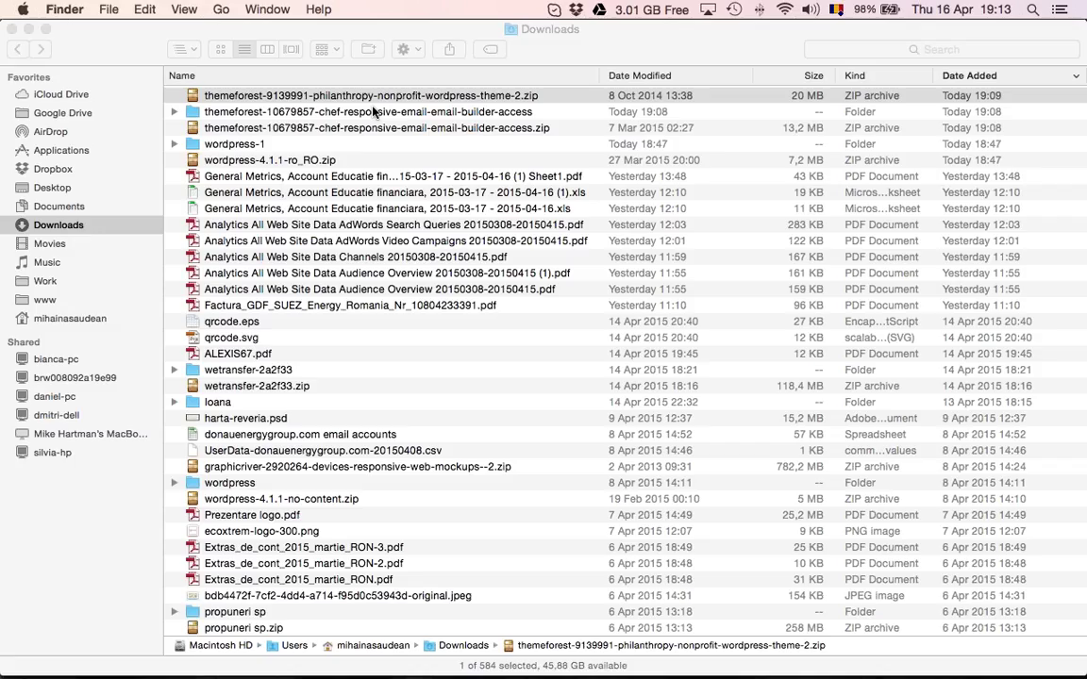
key(super+o)
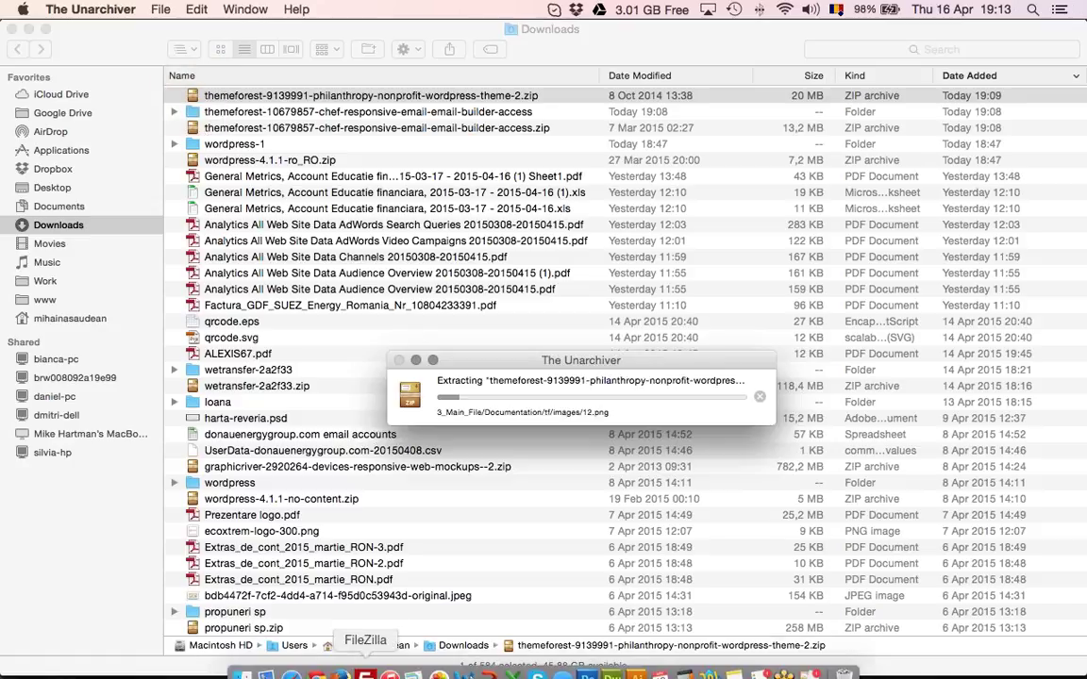
click(367, 663)
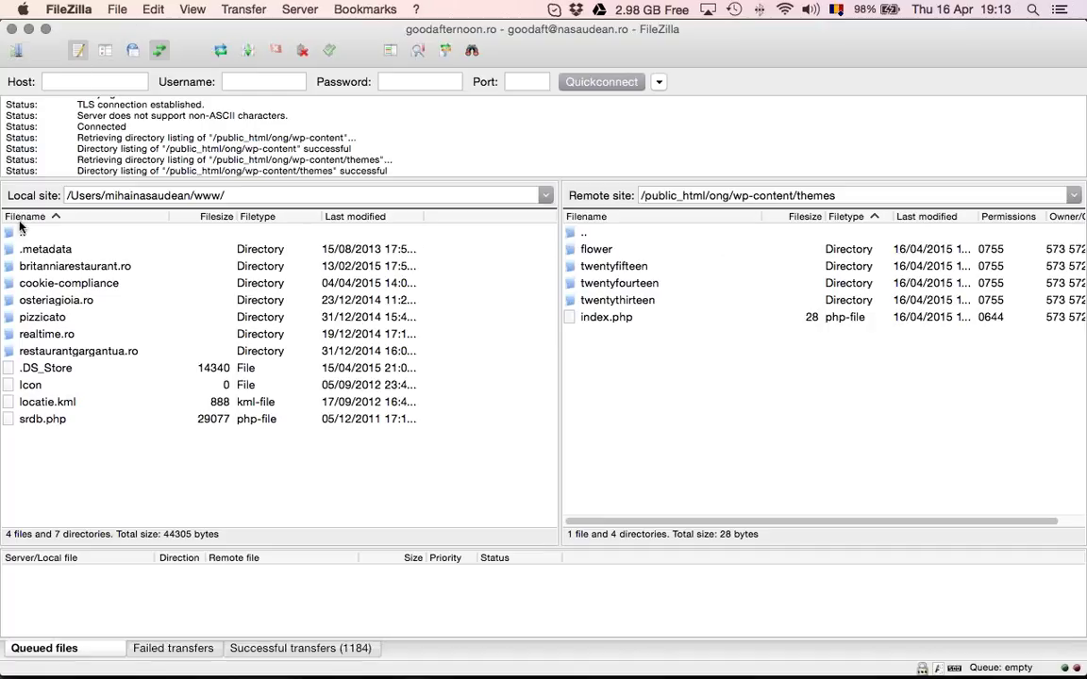
Bring up Finder's 3_Main_File folder with its Documentation and Licensing folders
click(65, 350)
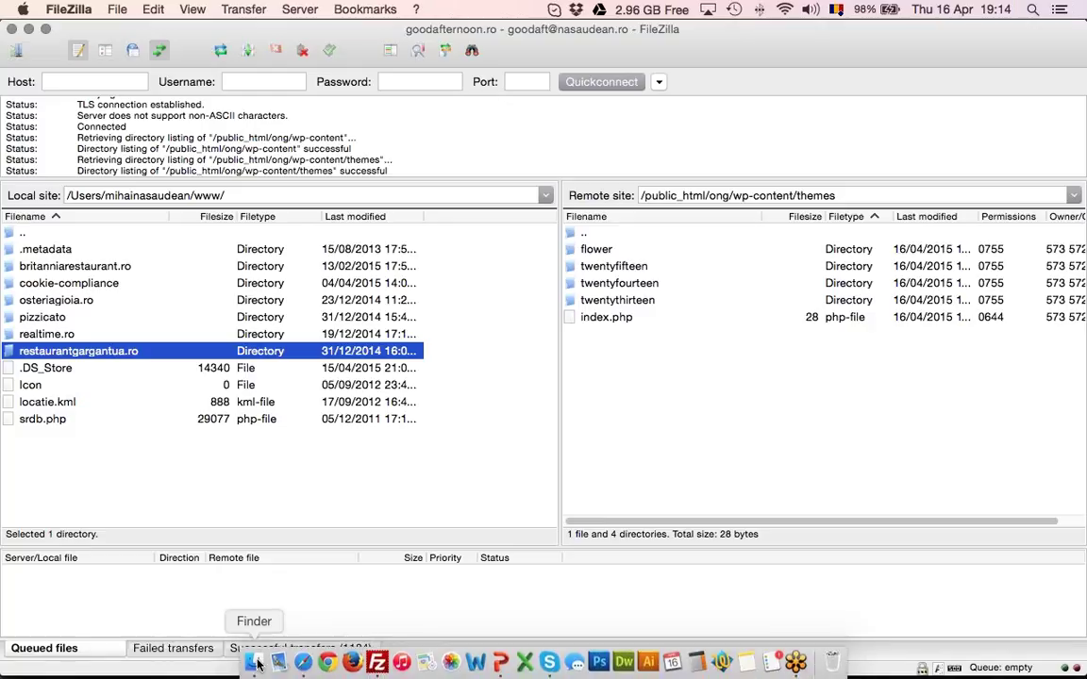
click(257, 665)
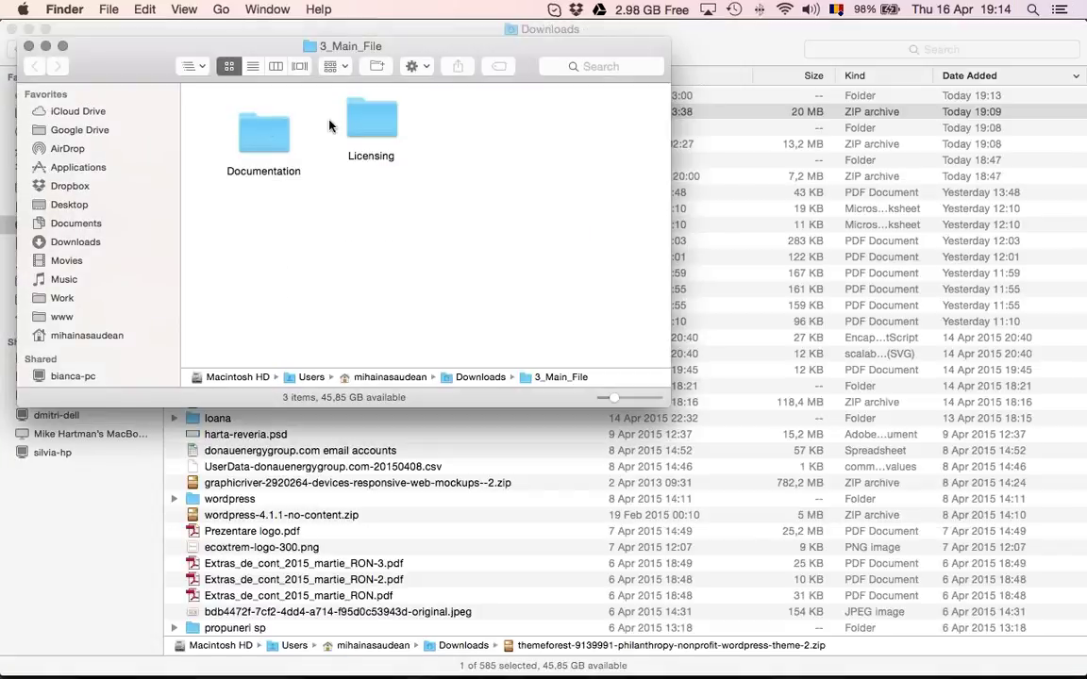
Unzip unzip-philanthropy-wp-theme.ZIP in 3_Main_File and select the philanthropy-child and philanthropy-parent folders
click(29, 45)
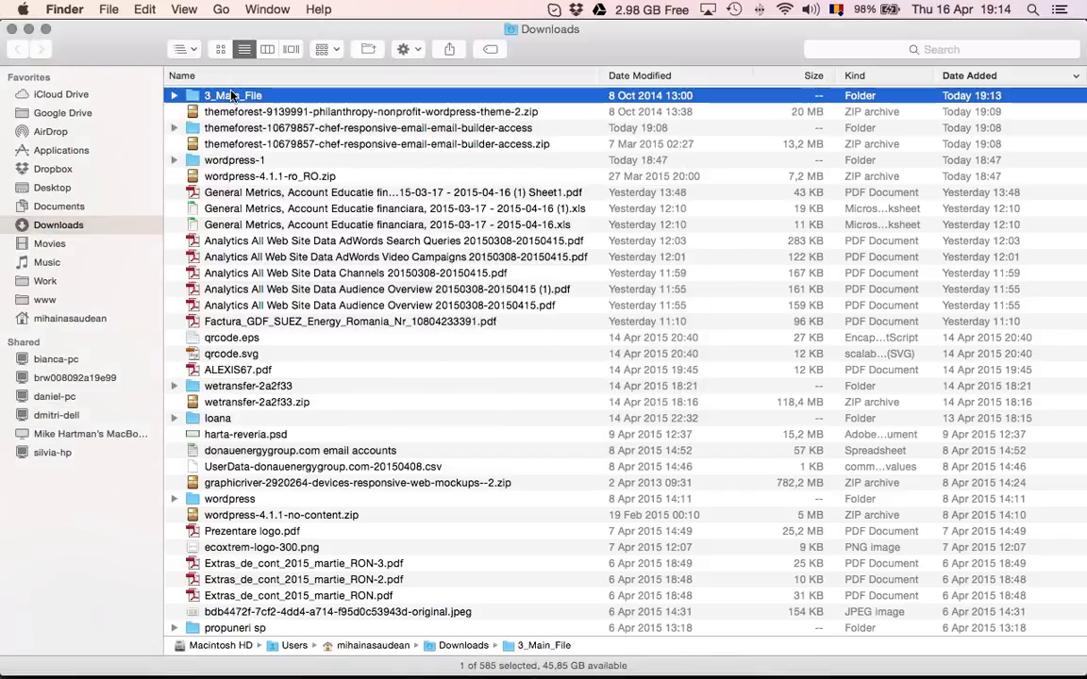
double_click(232, 96)
click(262, 131)
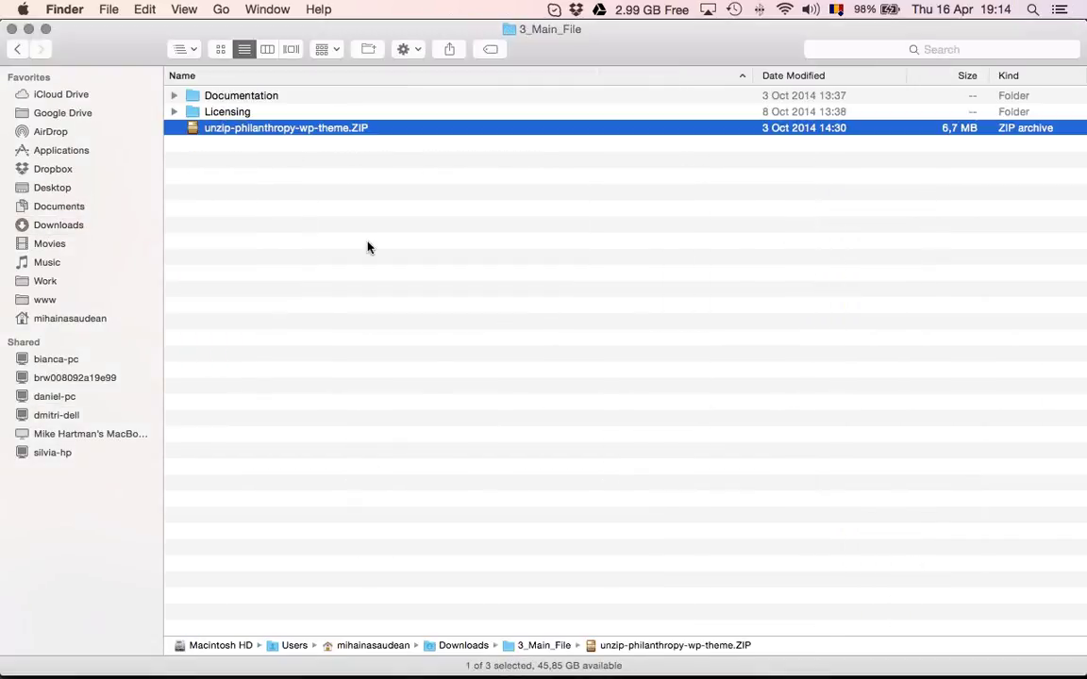
key(super+o)
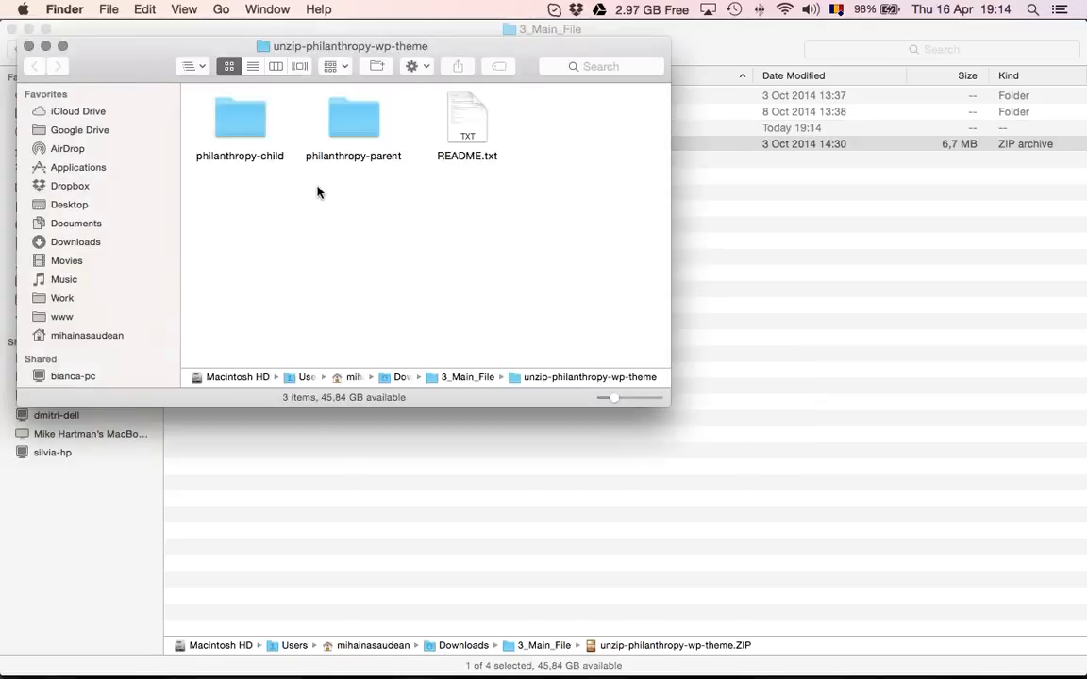
drag(382, 181, 230, 98)
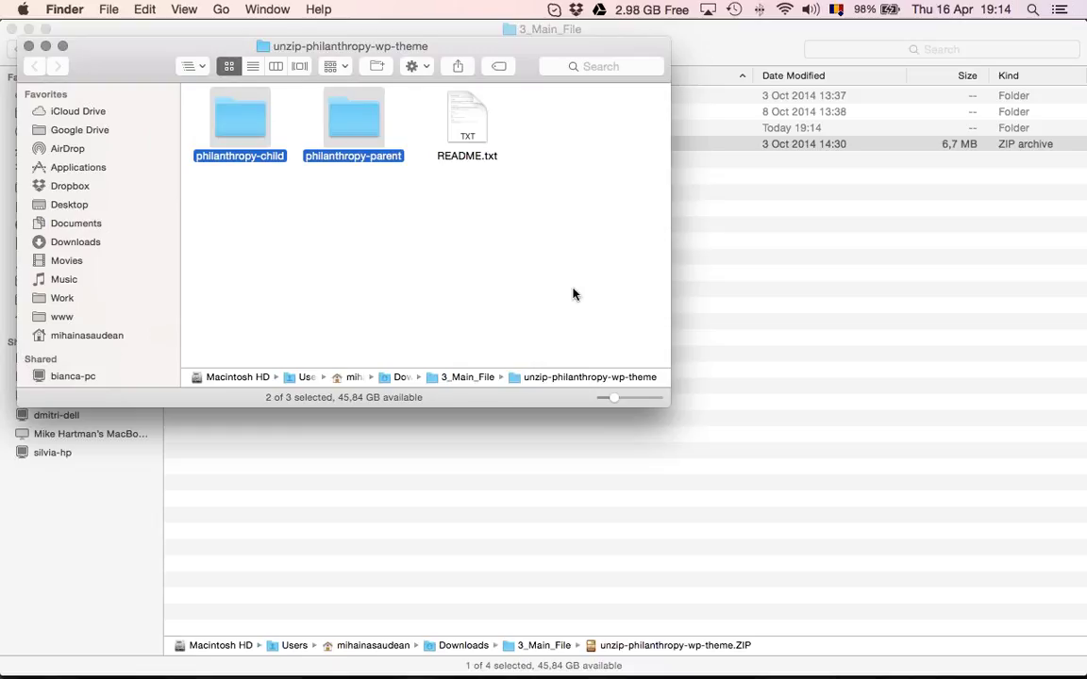
key(super+Tab)
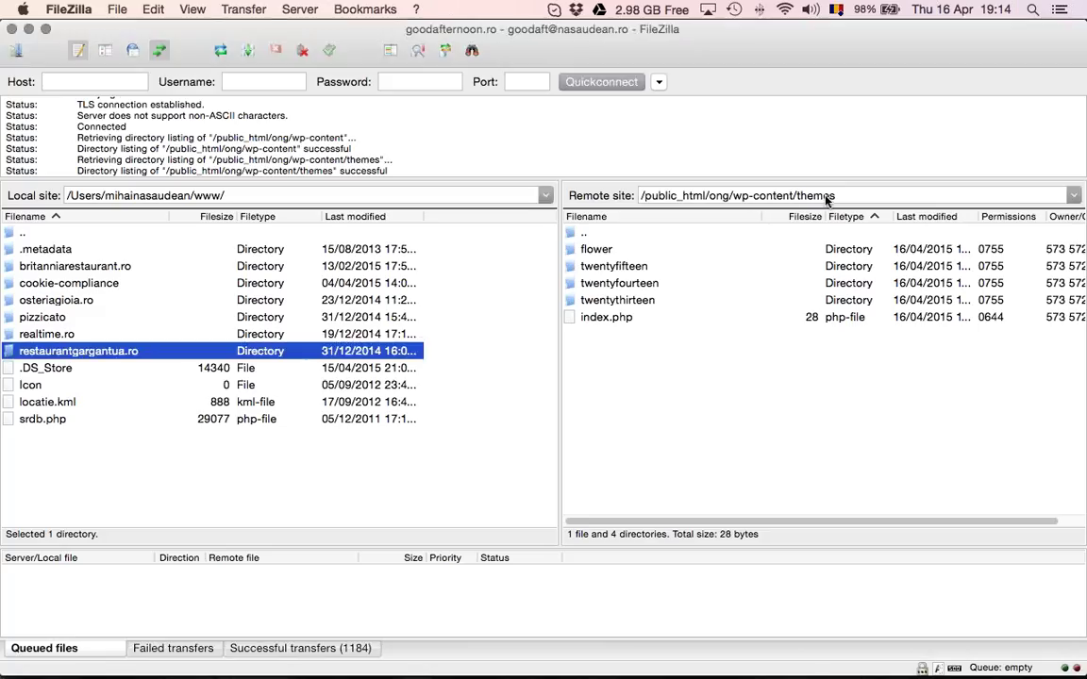
Drag philanthropy-child and philanthropy-parent onto FileZilla's remote wp-content/themes pane to upload them
drag(830, 195, 744, 195)
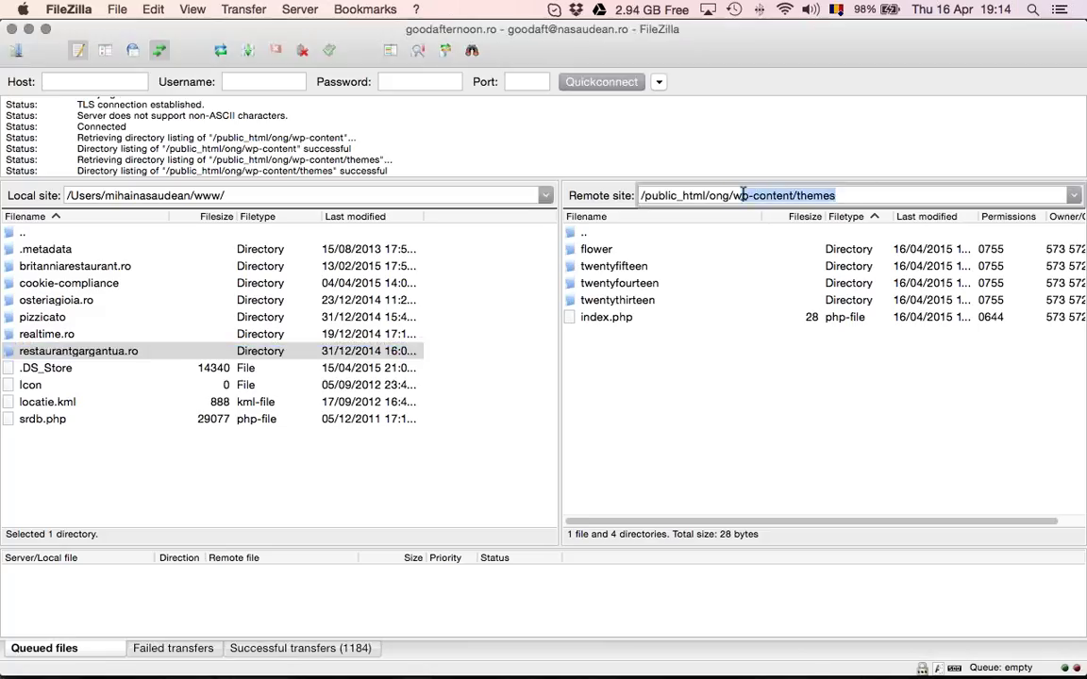
key(super+Tab)
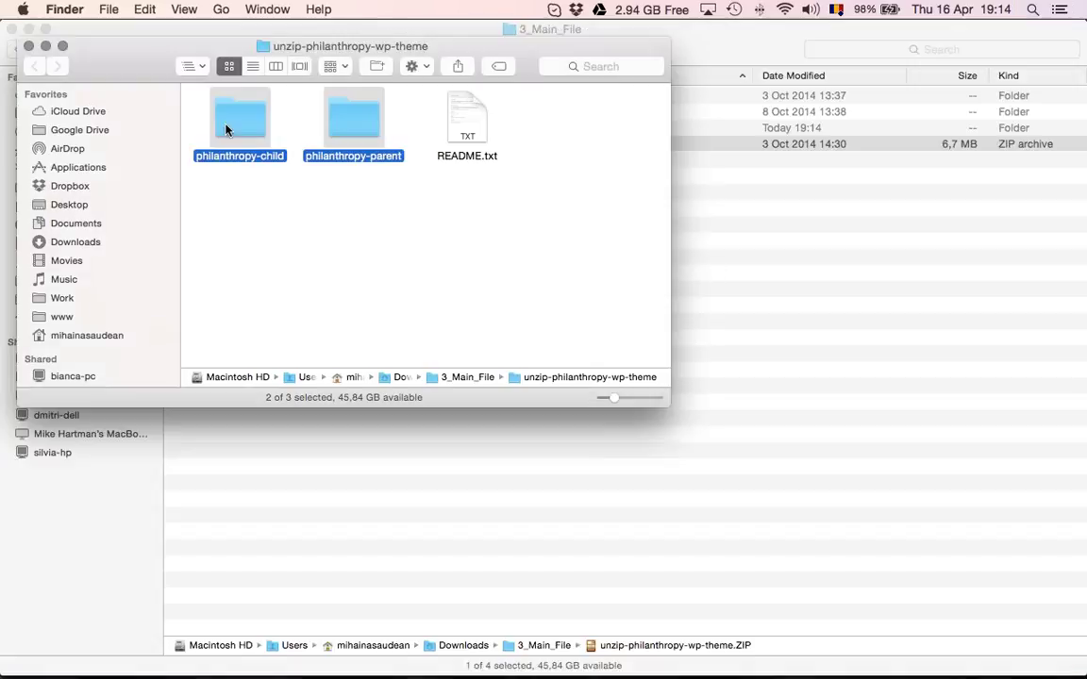
drag(226, 131, 648, 401)
key(super+Tab)
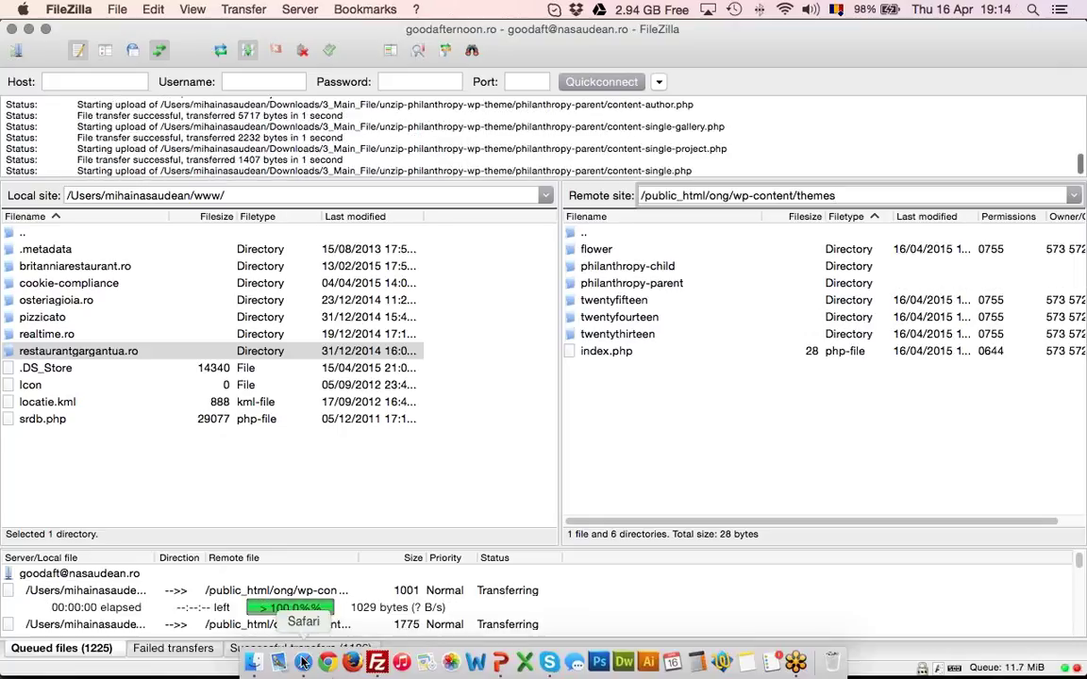
click(303, 662)
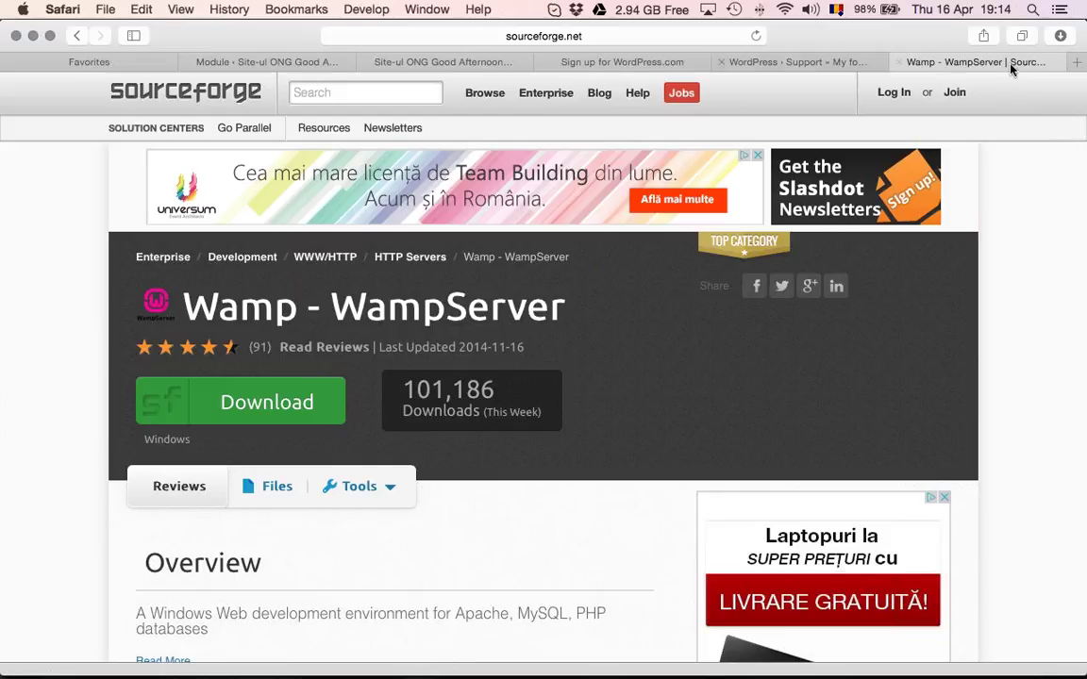
Go to themeforest.net in a new tab, open the account's Downloads, and open Philanthropy's item page
key(super+t)
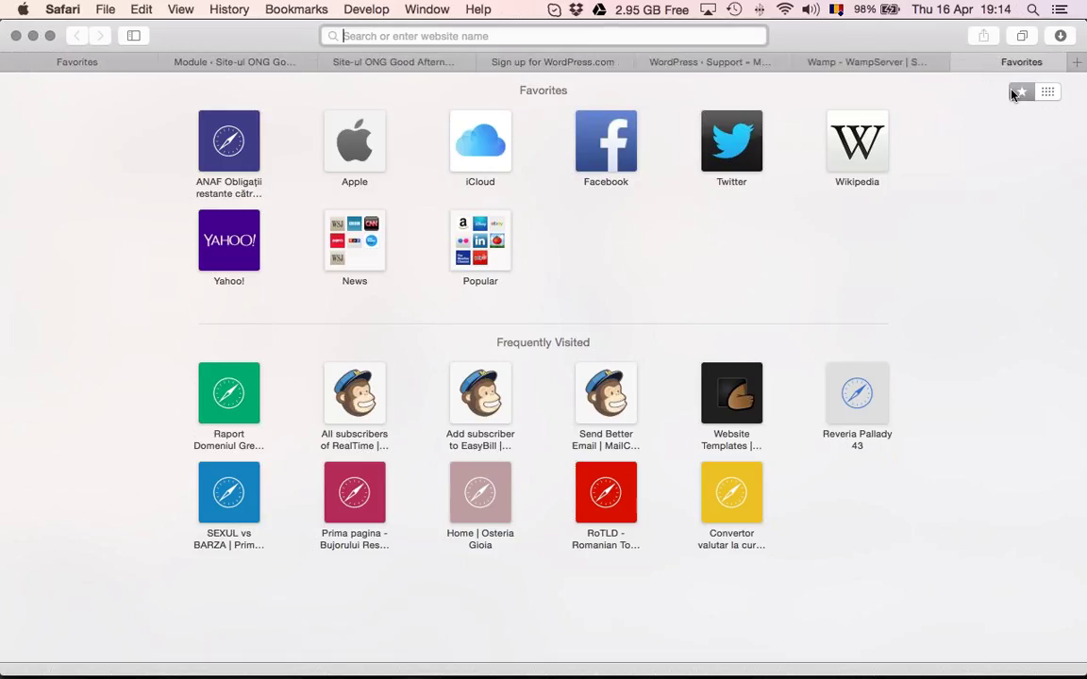
text(theme)
key(Return)
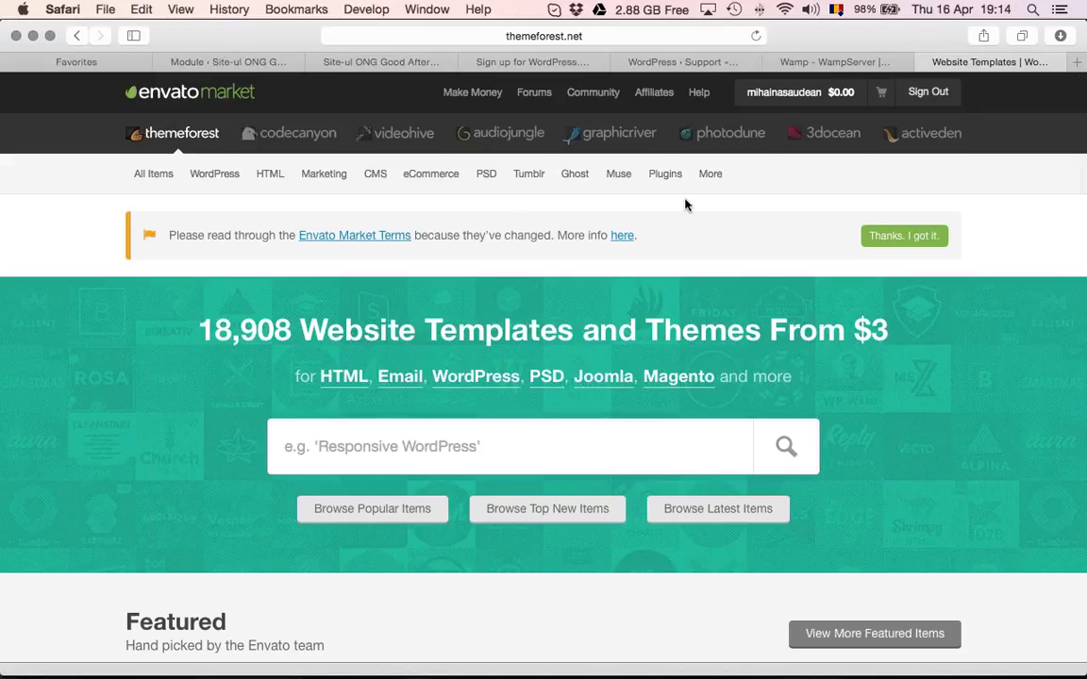
mouse_move(793, 91)
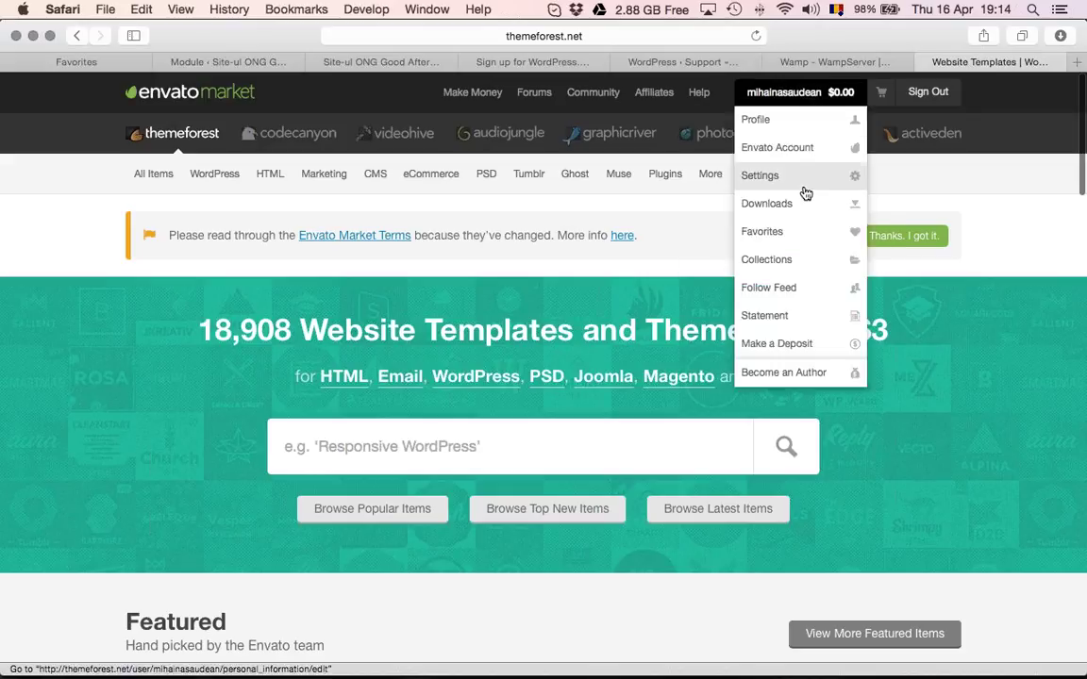
click(766, 203)
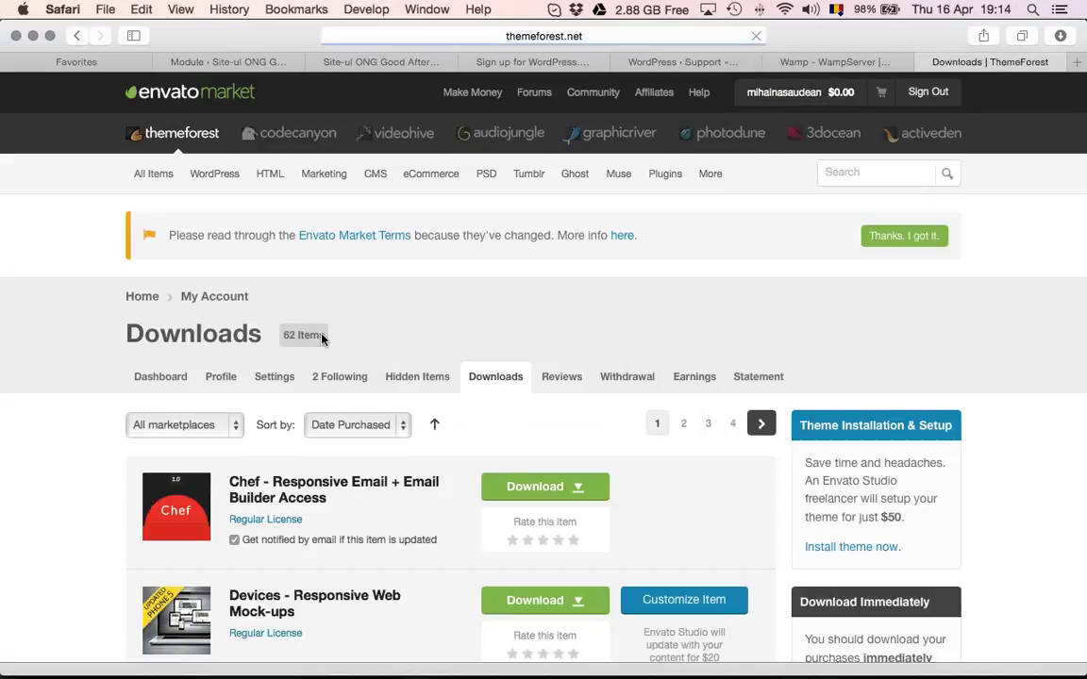
scroll(321, 339, down, 5)
scroll(322, 340, down, 2)
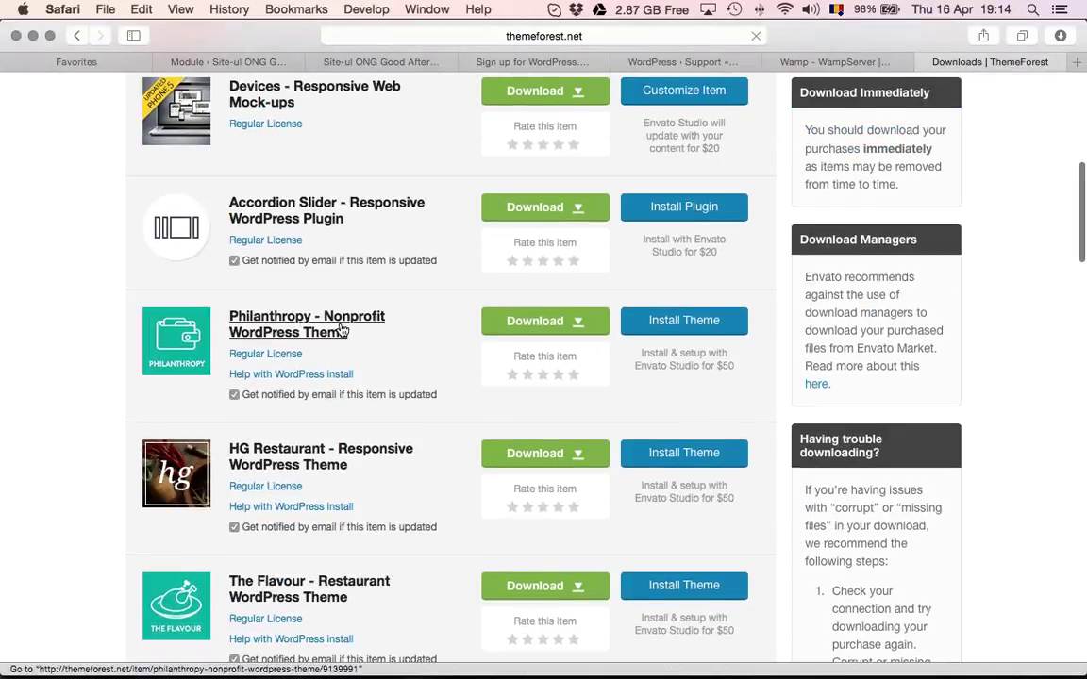
click(306, 332)
scroll(626, 300, down, 6)
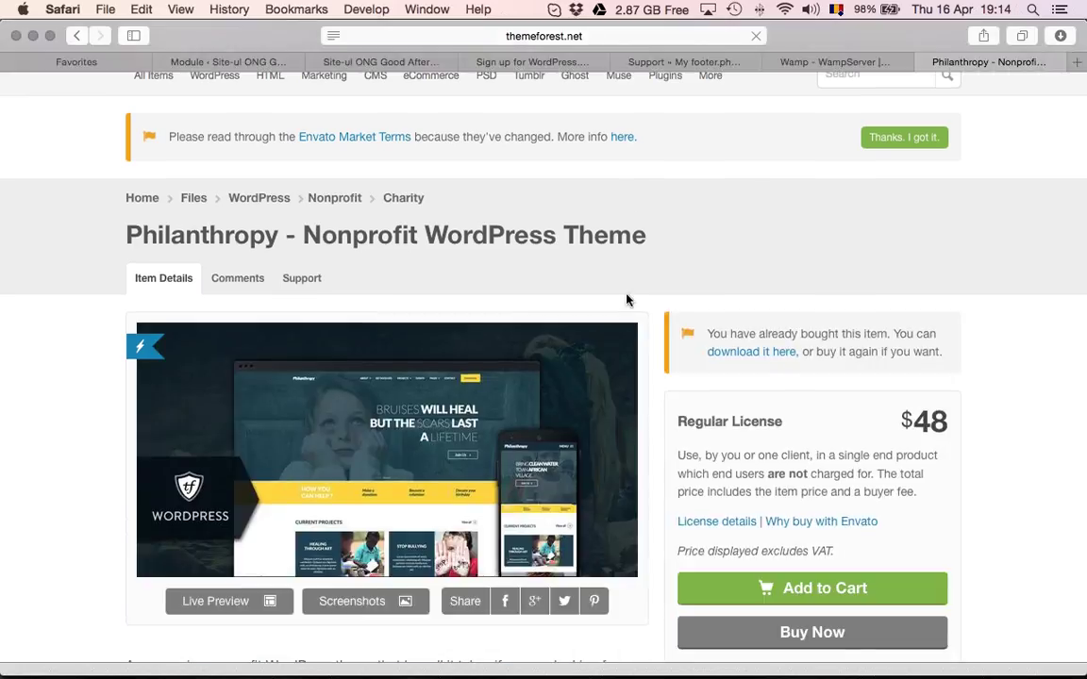
Launch Philanthropy's Live Preview and scroll through the demo homepage and back to the top
click(198, 348)
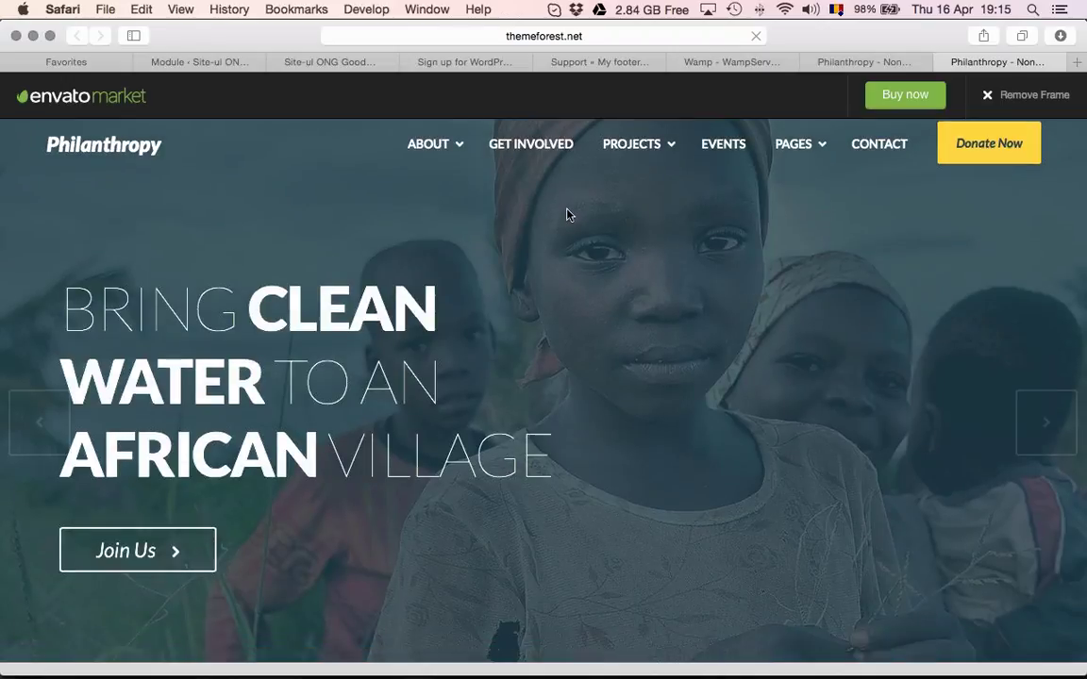
scroll(566, 215, down, 5)
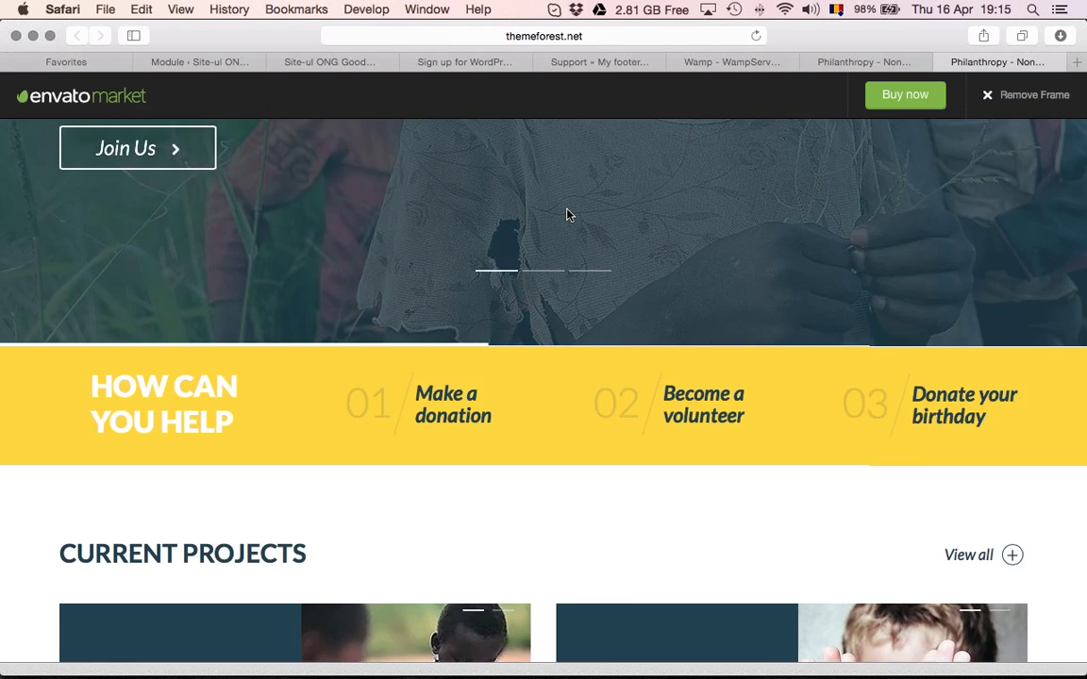
scroll(566, 215, down, 12)
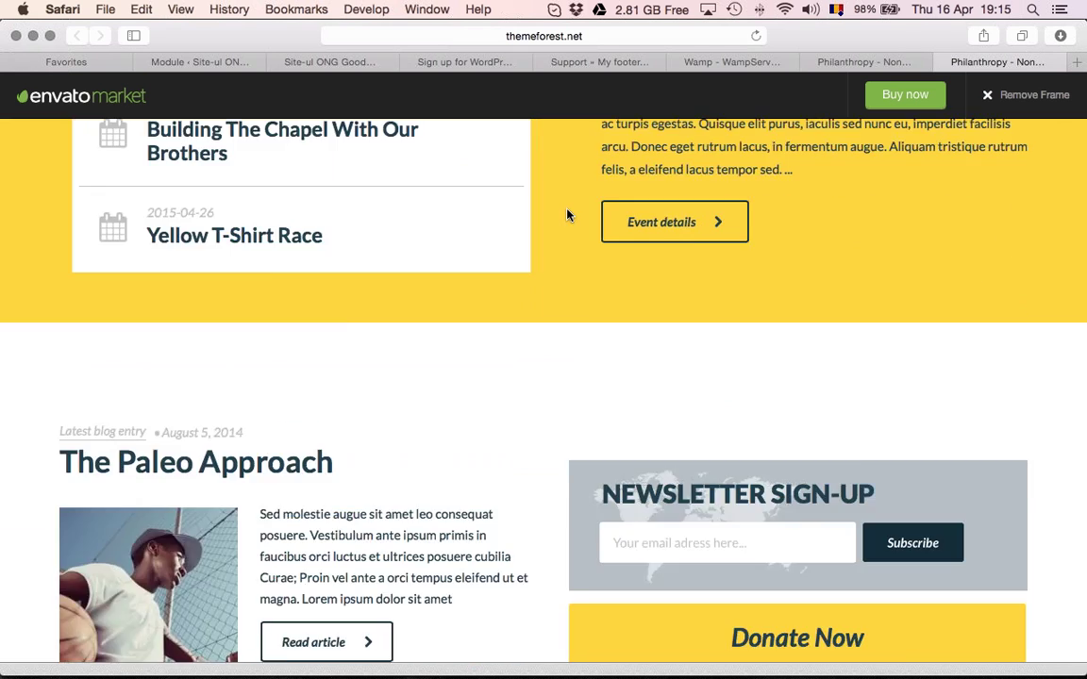
scroll(567, 215, down, 10)
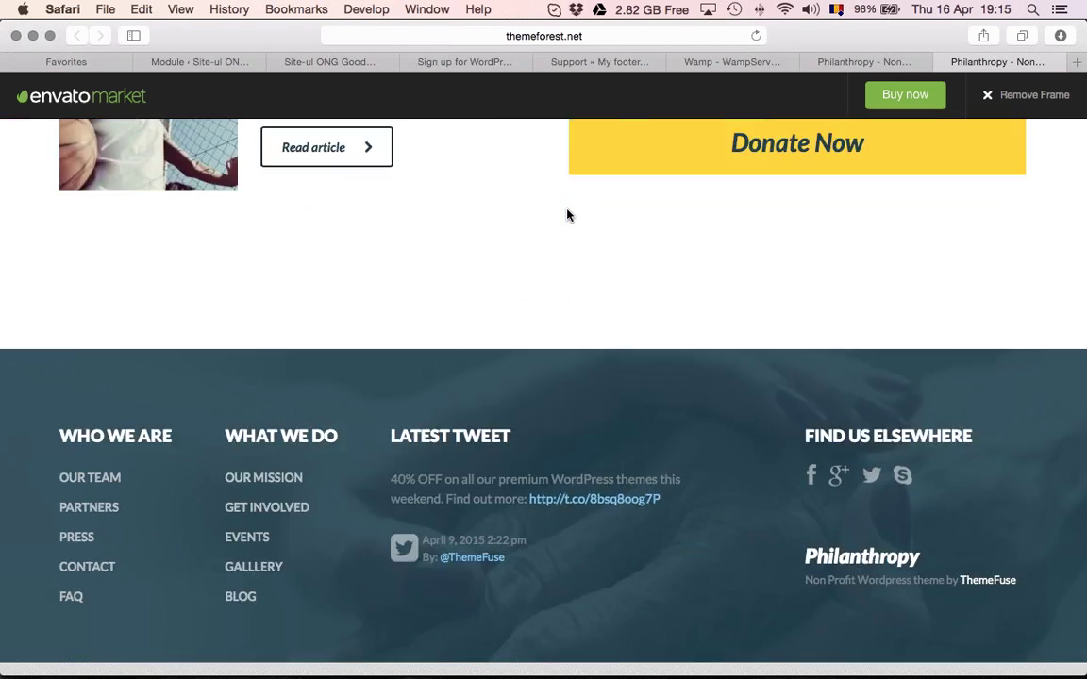
scroll(566, 215, up, 20)
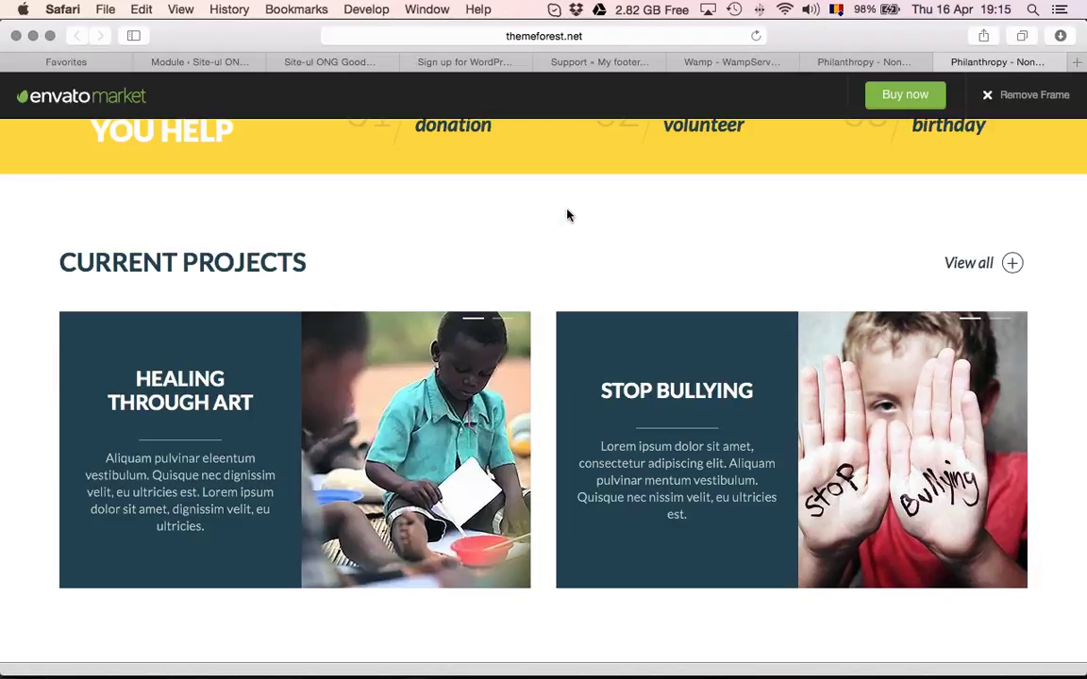
scroll(567, 215, up, 11)
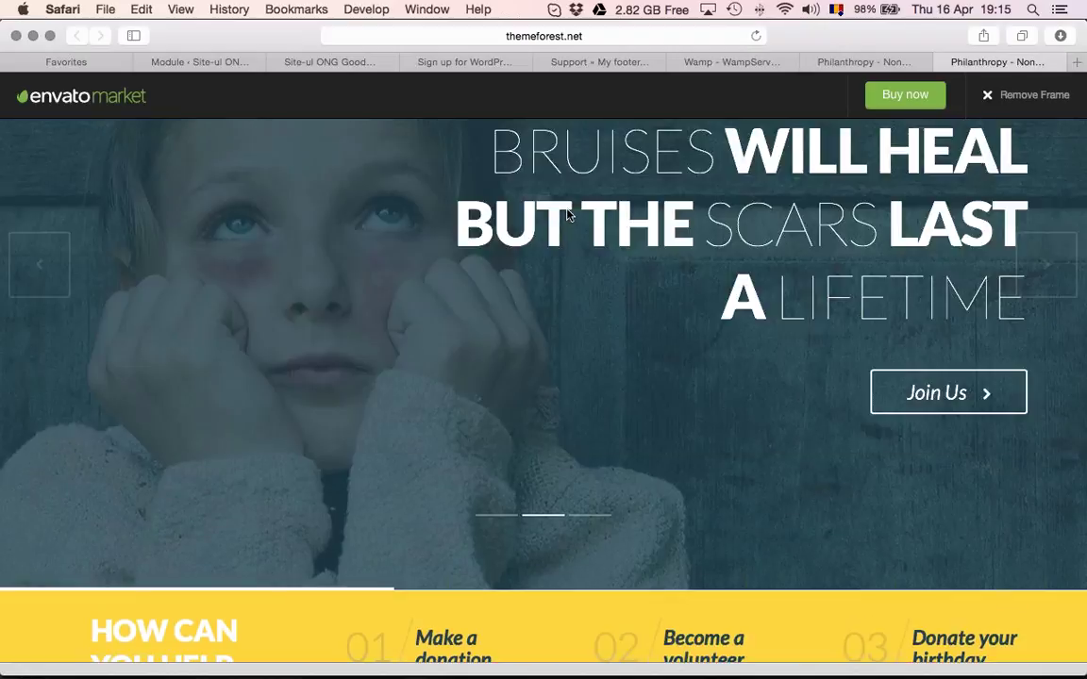
scroll(567, 215, up, 4)
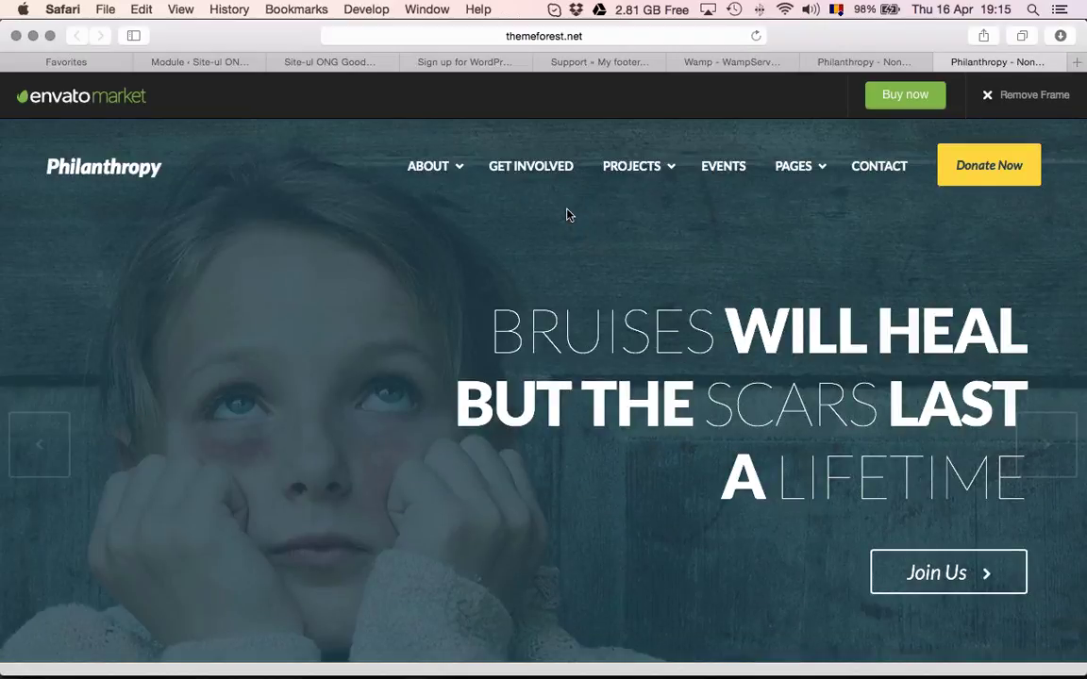
scroll(535, 193, down, 15)
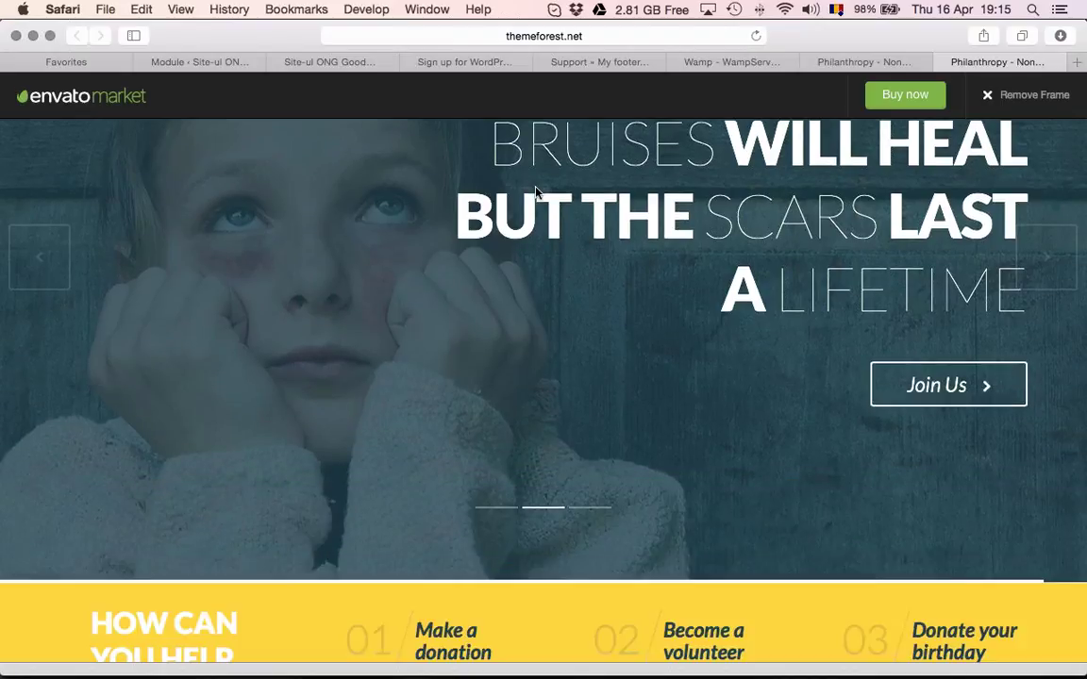
scroll(510, 198, up, 15)
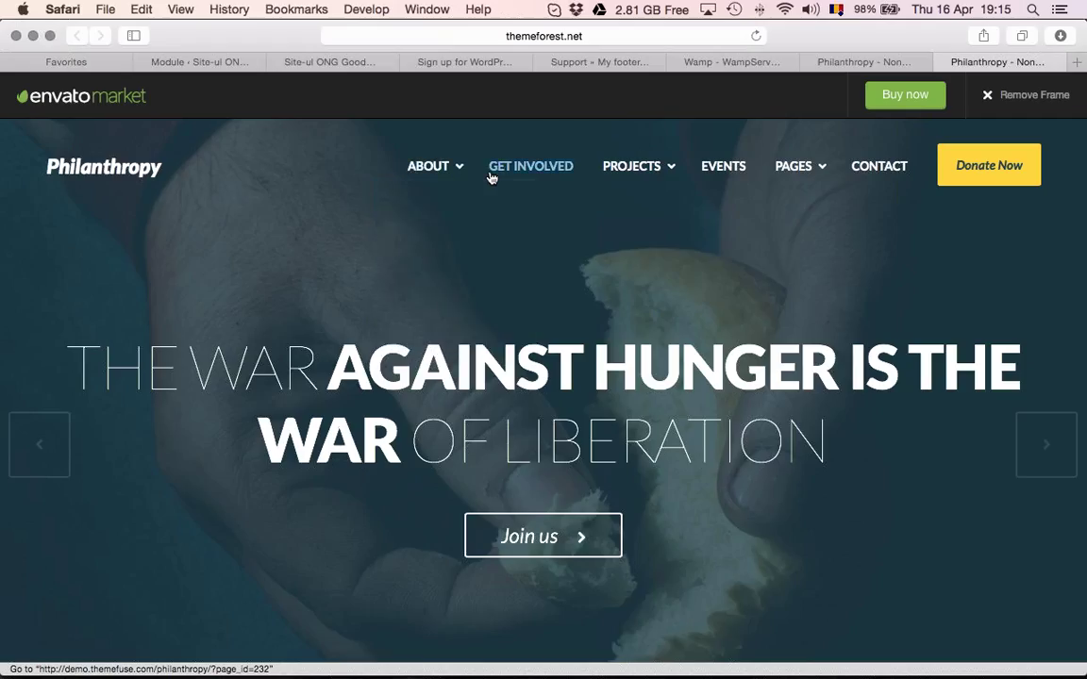
mouse_move(415, 175)
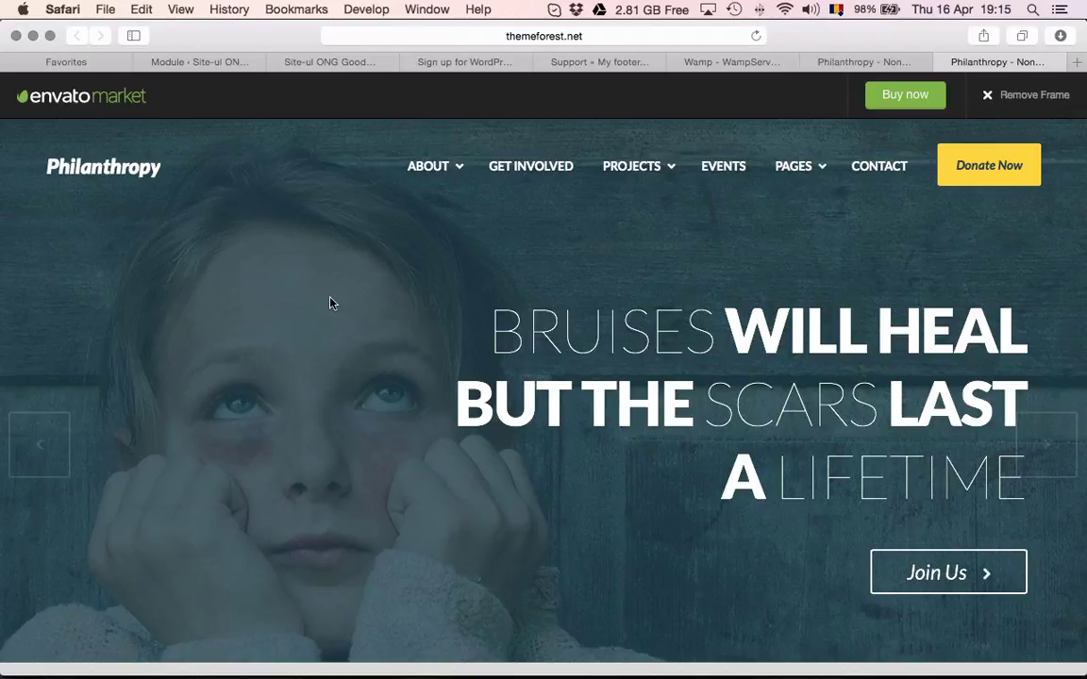
Check FileZilla's transfer queue: 582 files still queued, 1839 transfers successful
key(super+Tab)
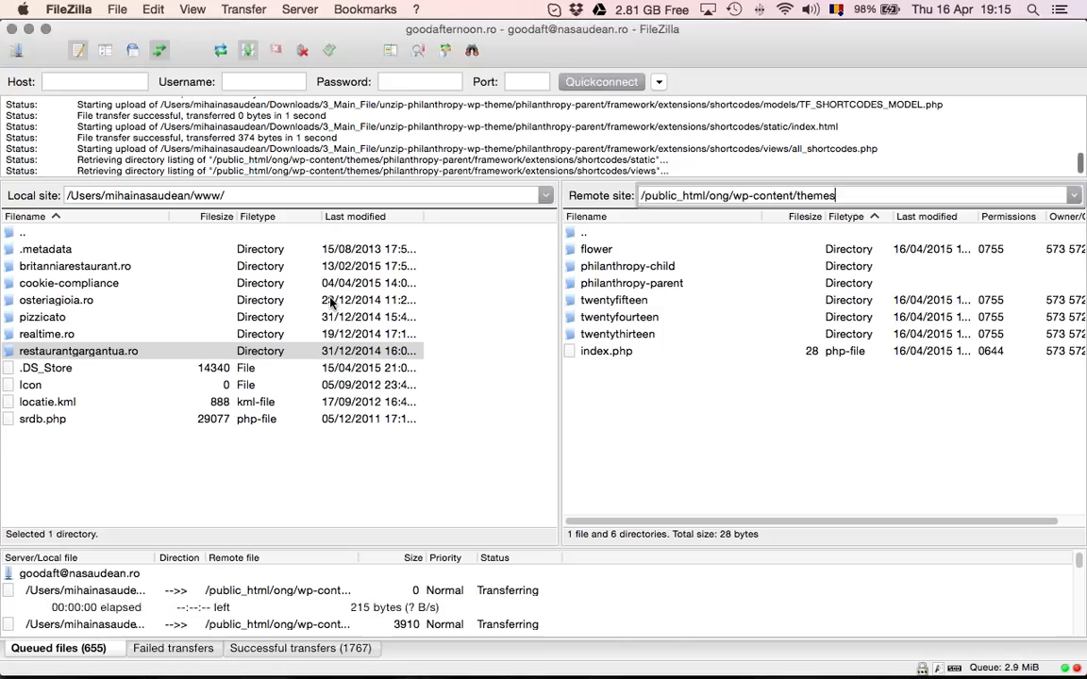
key(super+Tab)
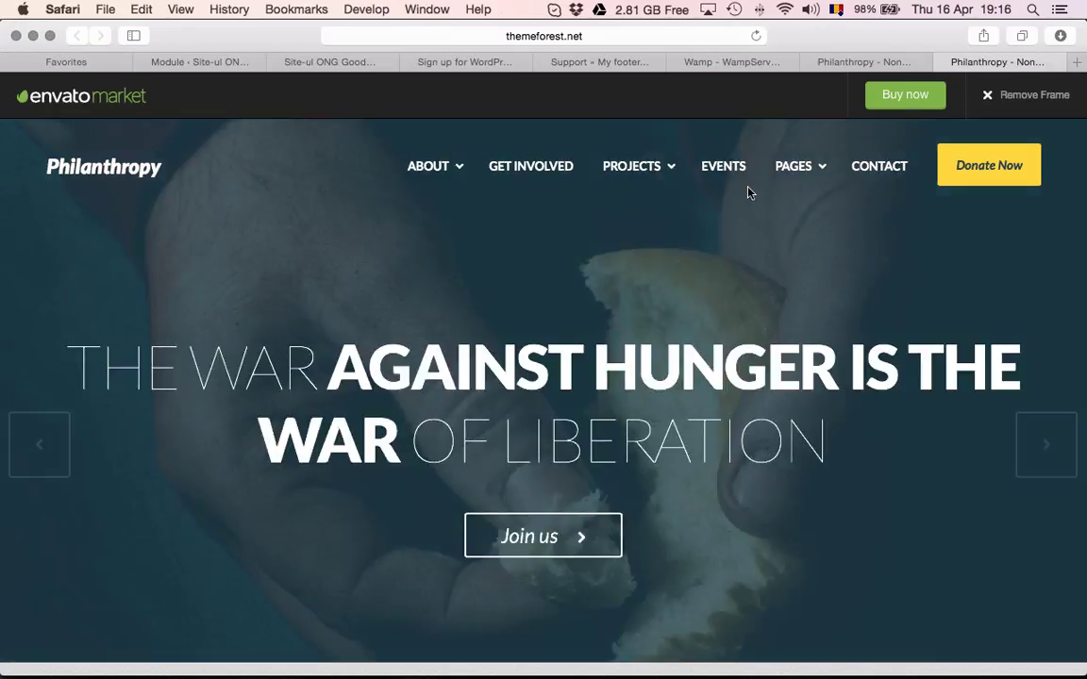
key(super+Tab)
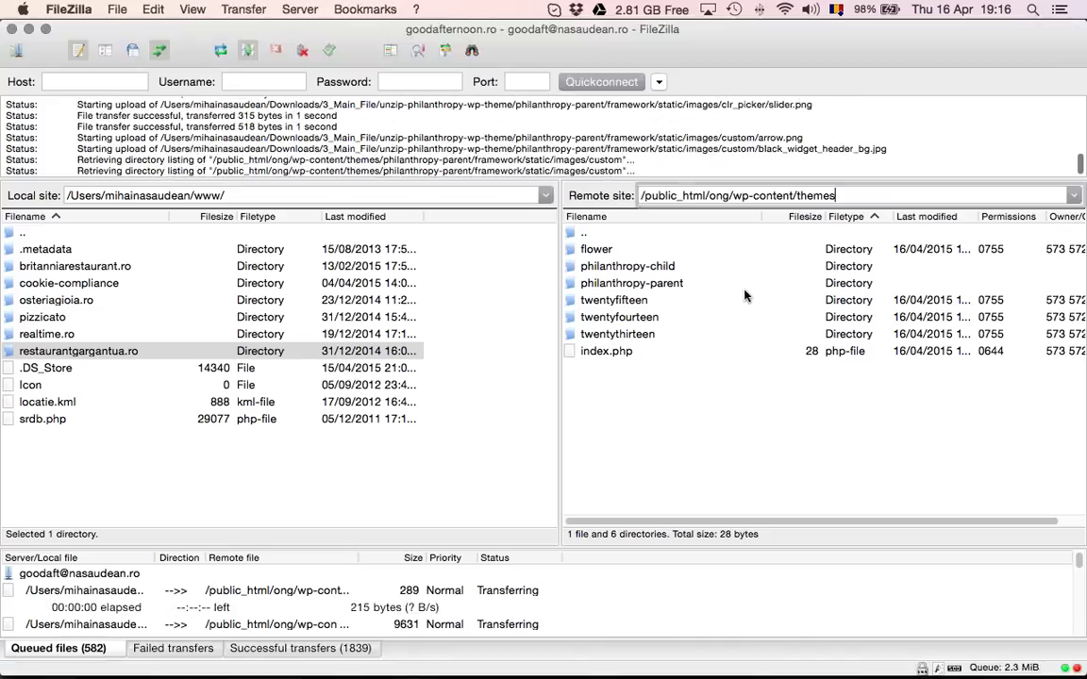
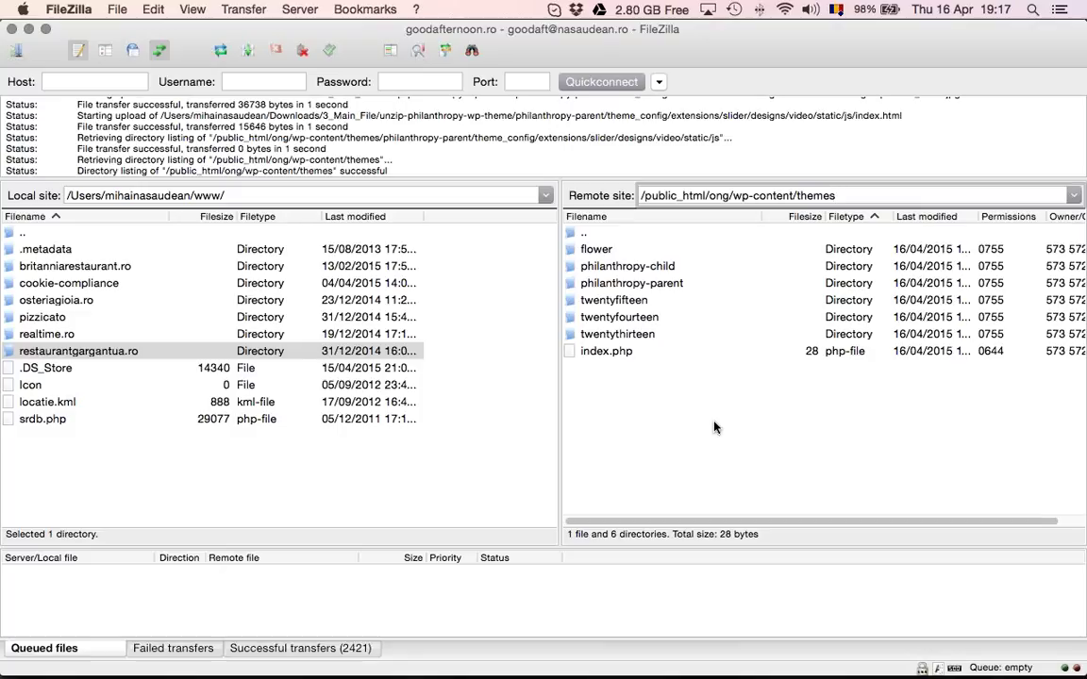
Switch to Safari and go past the Akismet, forum and front-end tabs to the plugins admin tab
key(super+Tab)
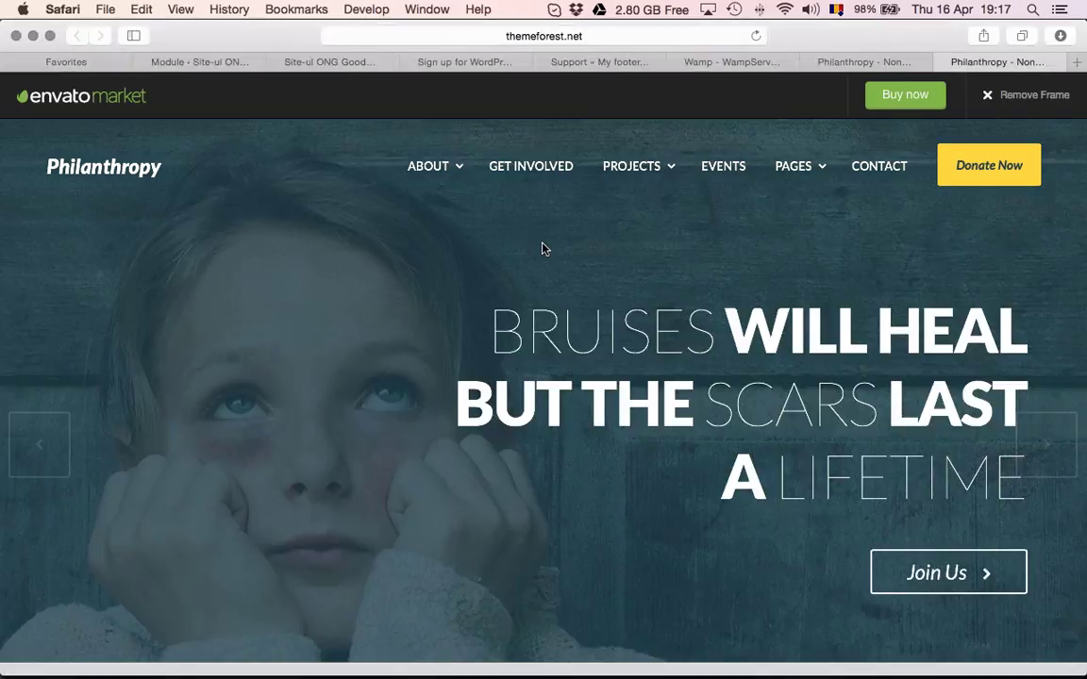
click(474, 61)
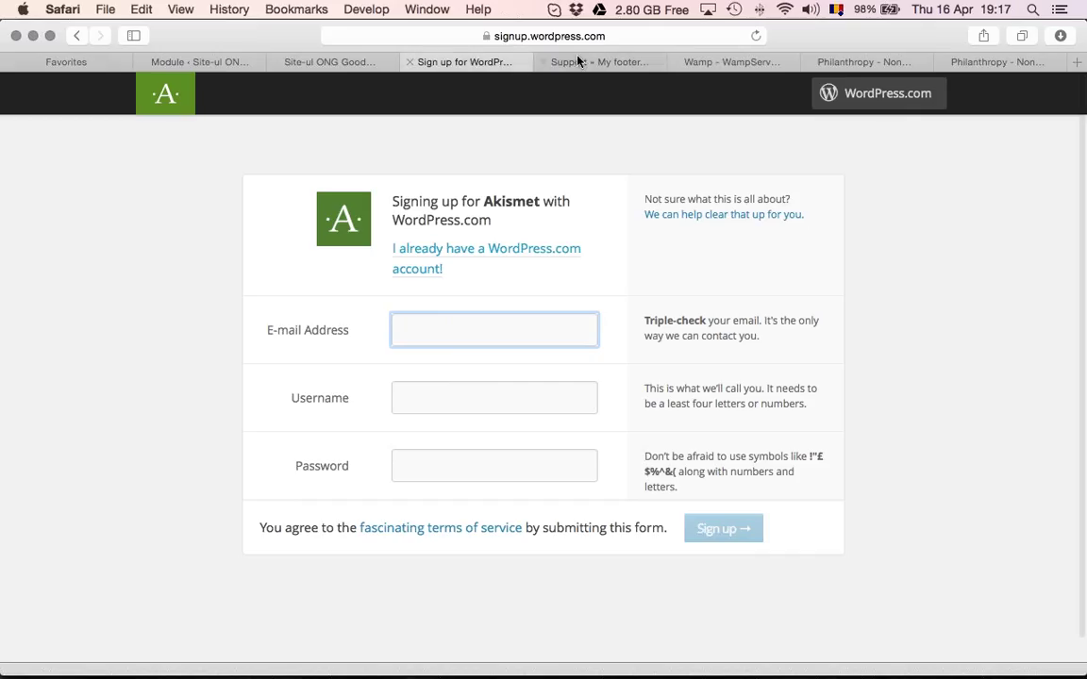
click(539, 61)
click(311, 62)
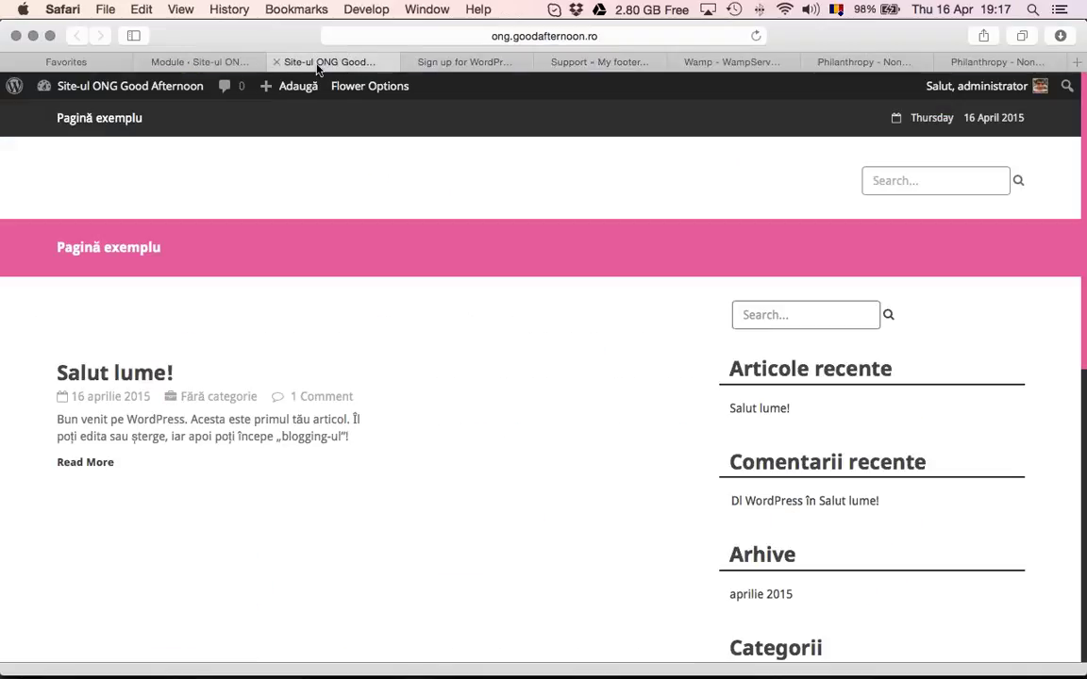
click(230, 63)
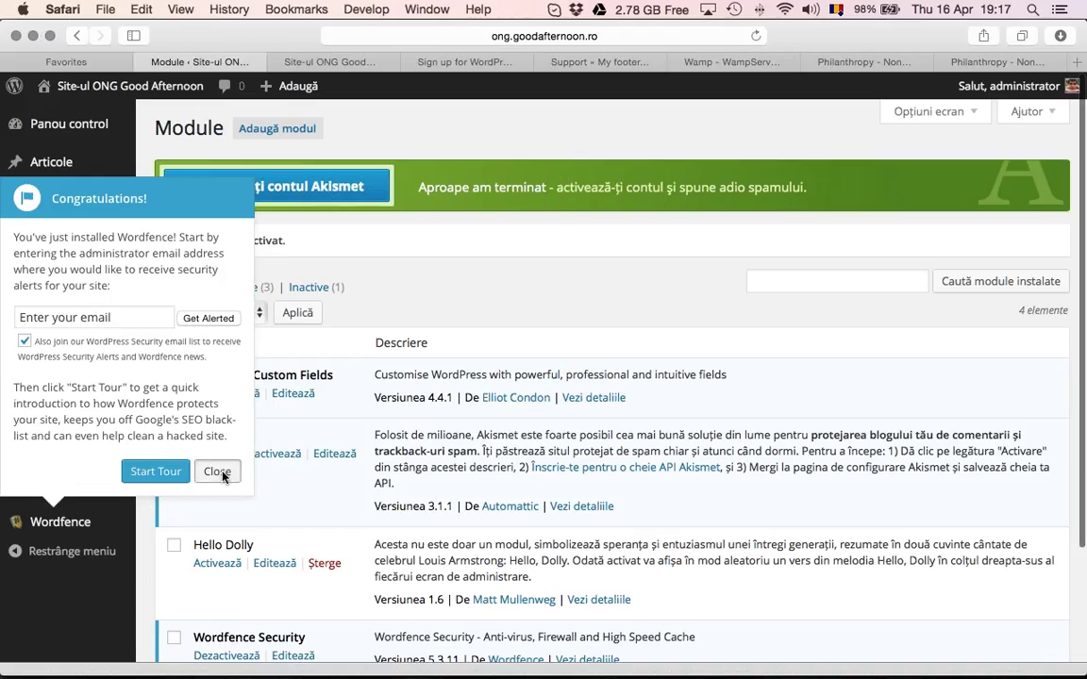
Dismiss the Wordfence popup and activate the Philanthropy Child theme from the themes list
click(215, 469)
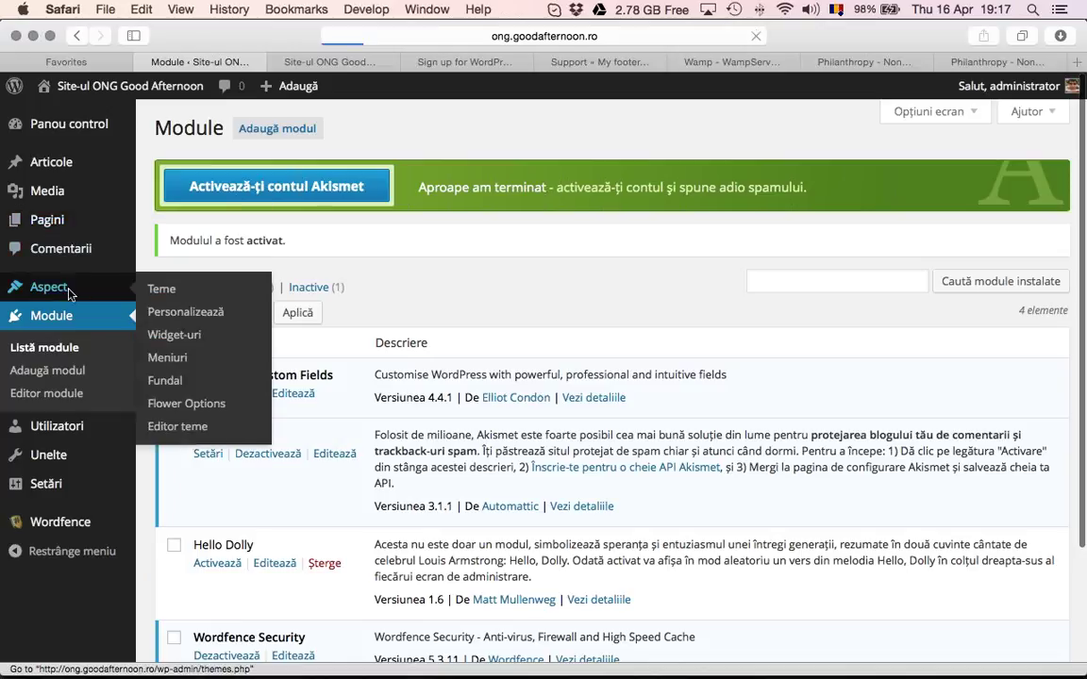
click(170, 312)
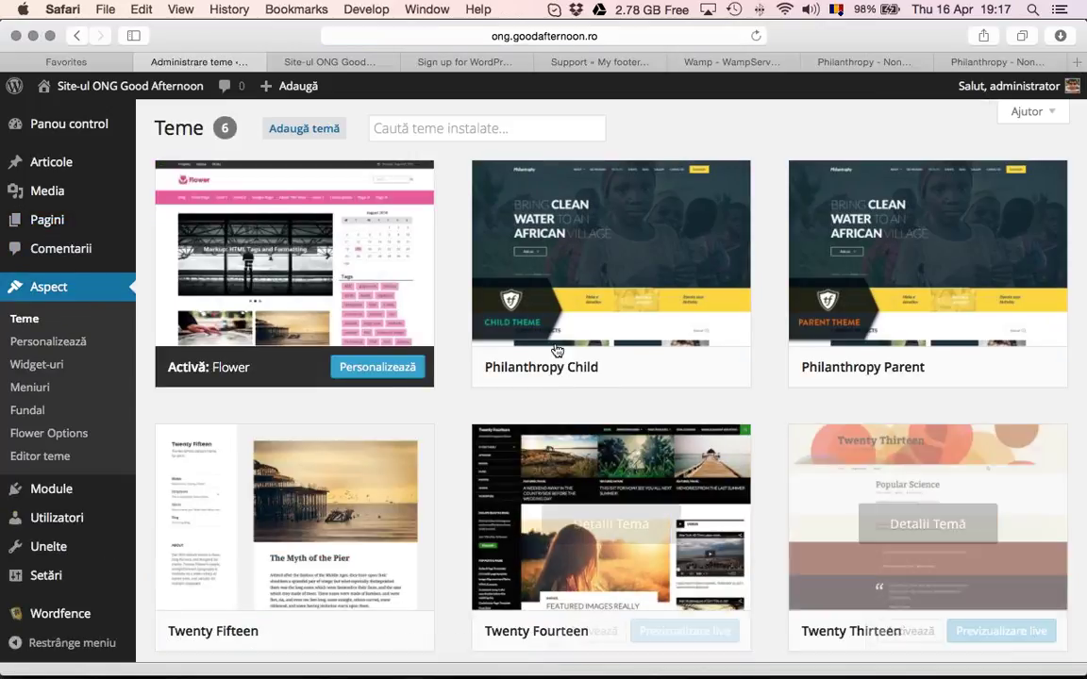
click(597, 367)
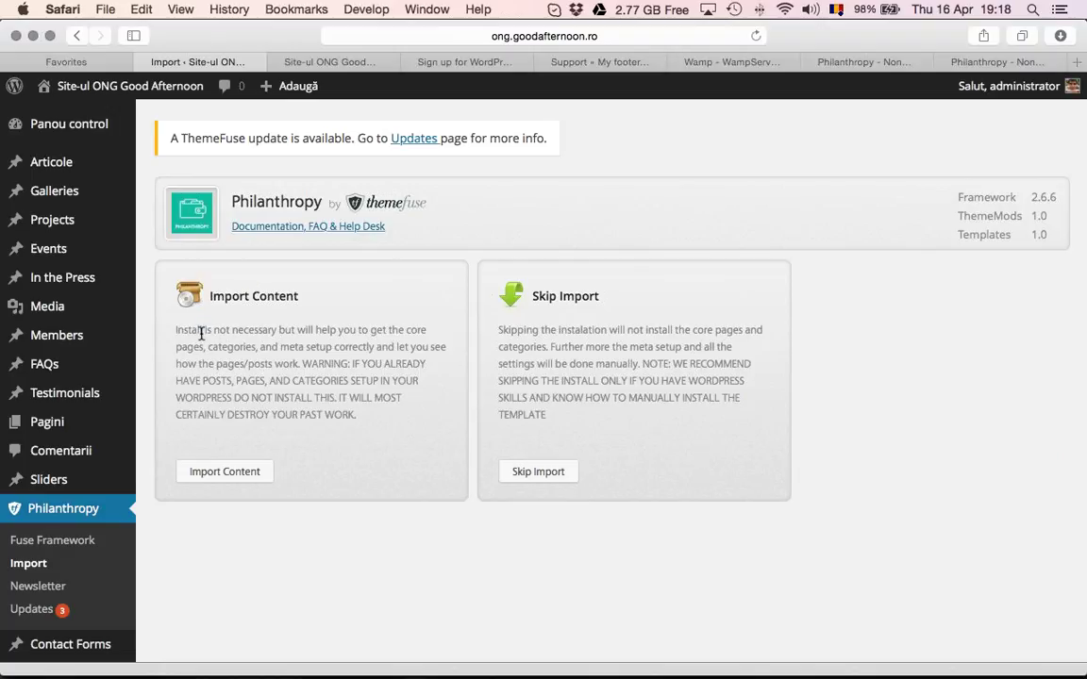
Run Import Content on the Philanthropy import page until it reports 'All done. Have fun!'
drag(201, 332, 341, 415)
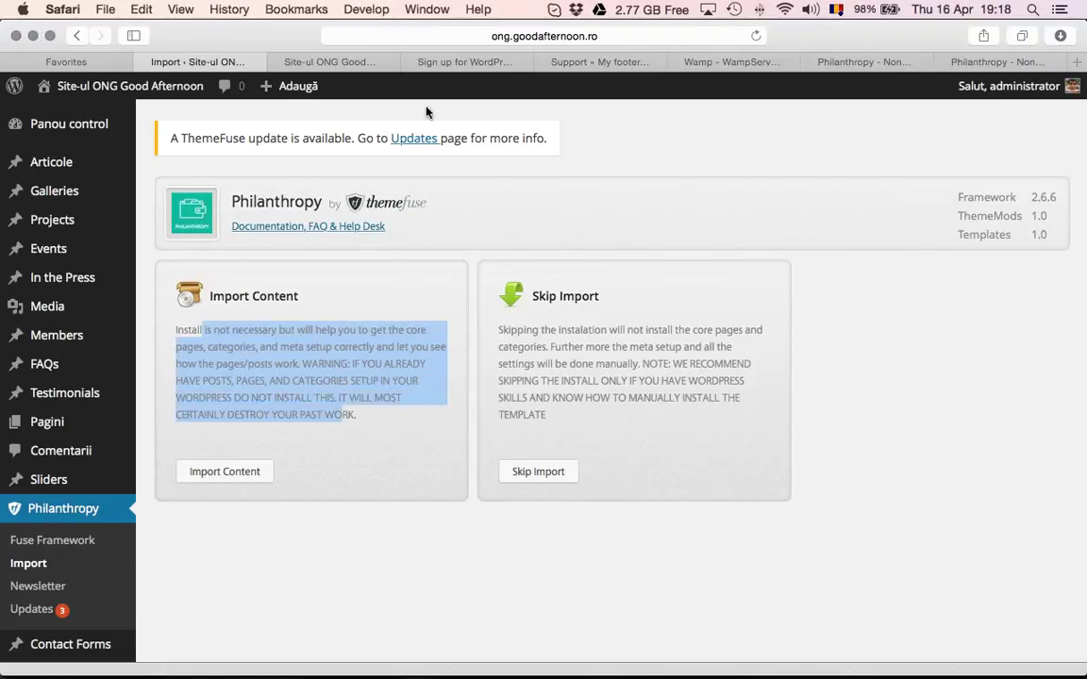
click(227, 477)
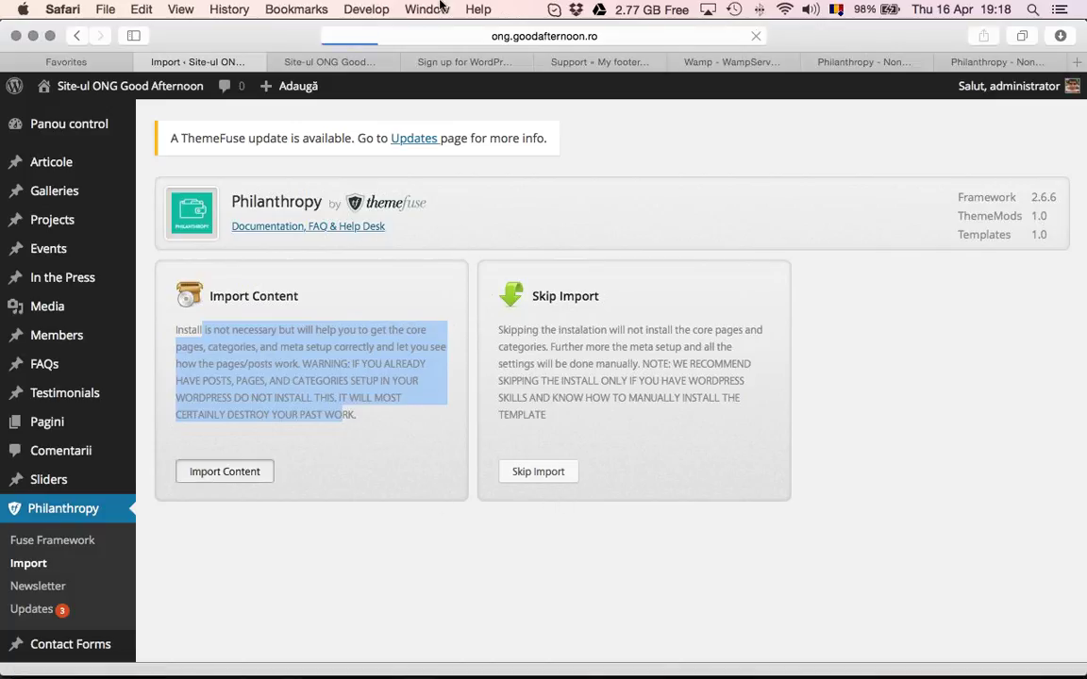
click(365, 63)
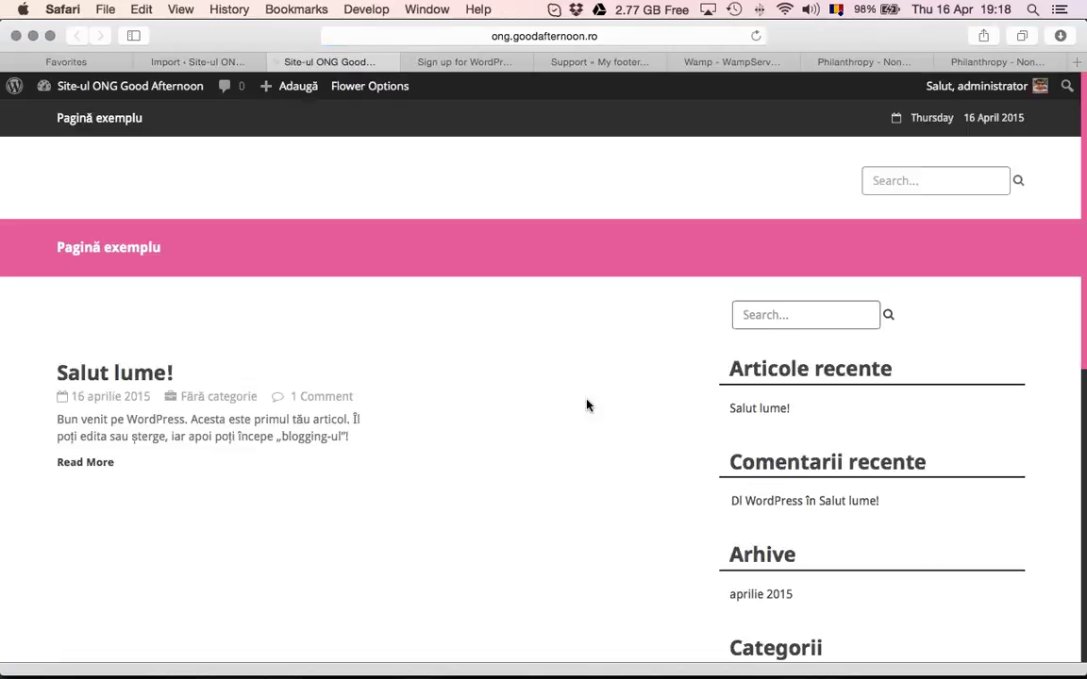
click(216, 60)
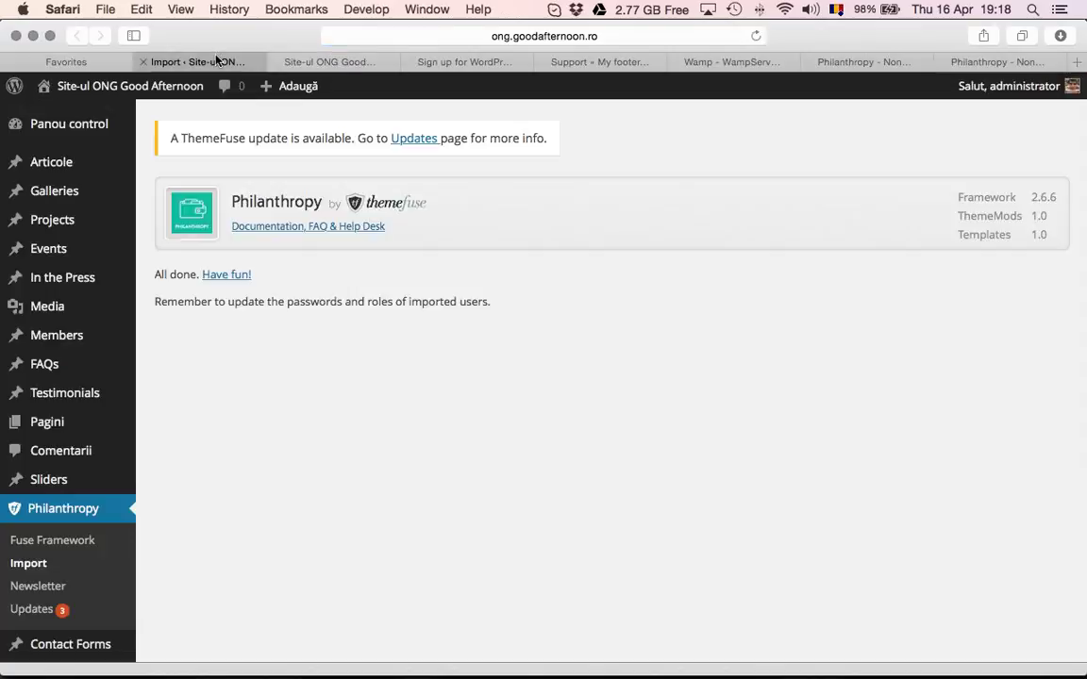
Reload the front end to review the new Philanthropy demo homepage, then edit that page
click(357, 65)
key(super+r)
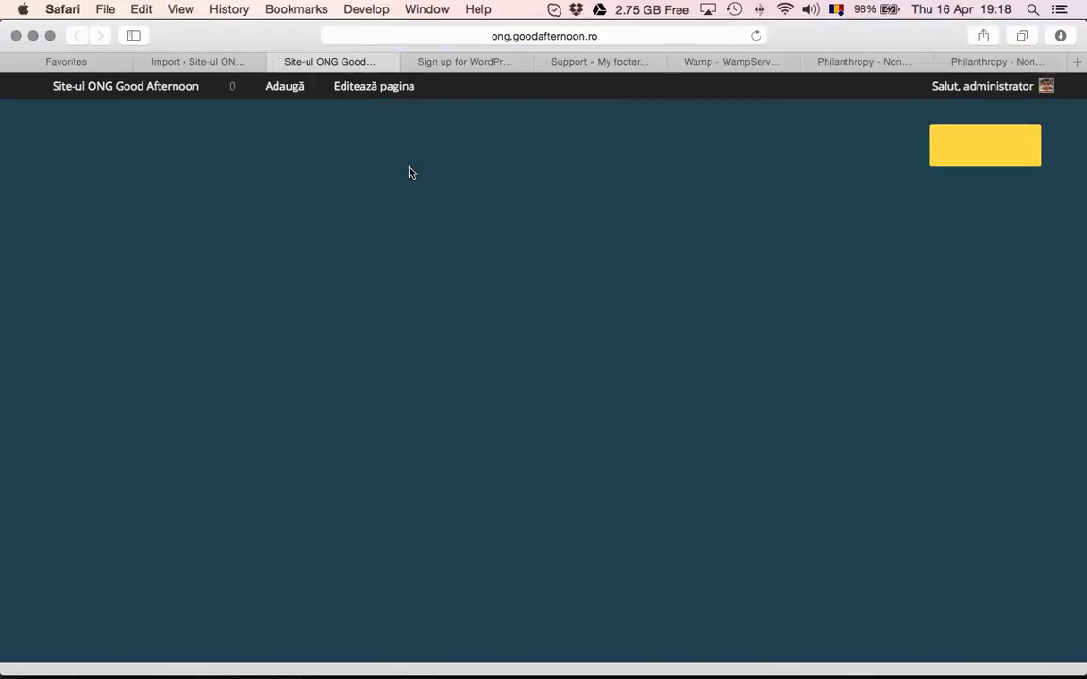
scroll(613, 255, down, 18)
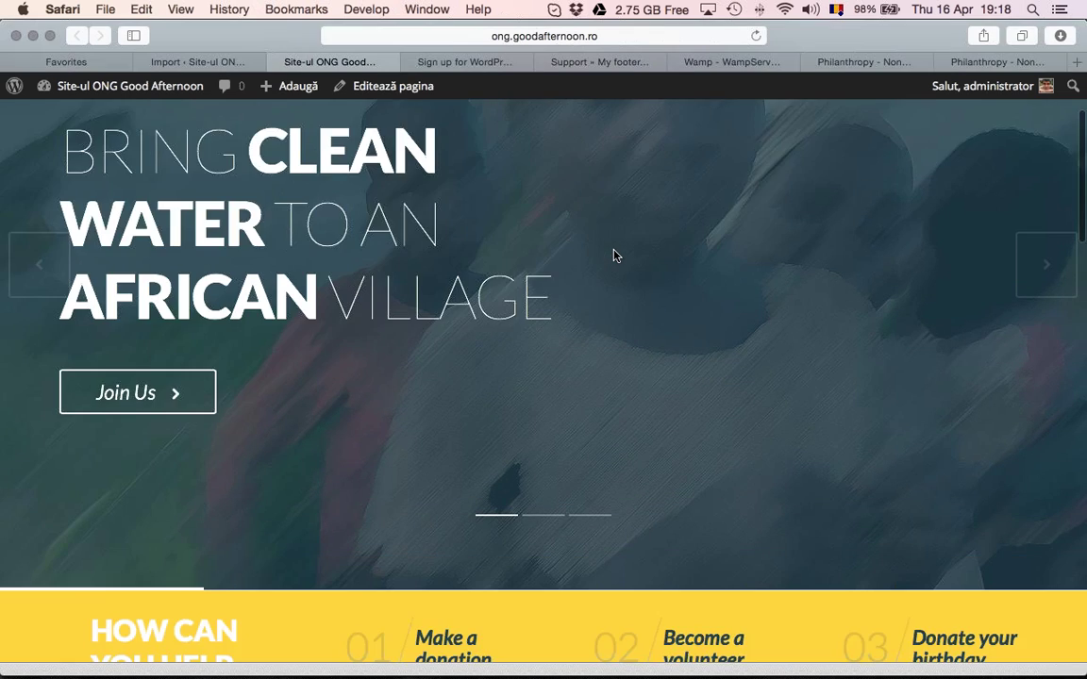
scroll(613, 250, down, 5)
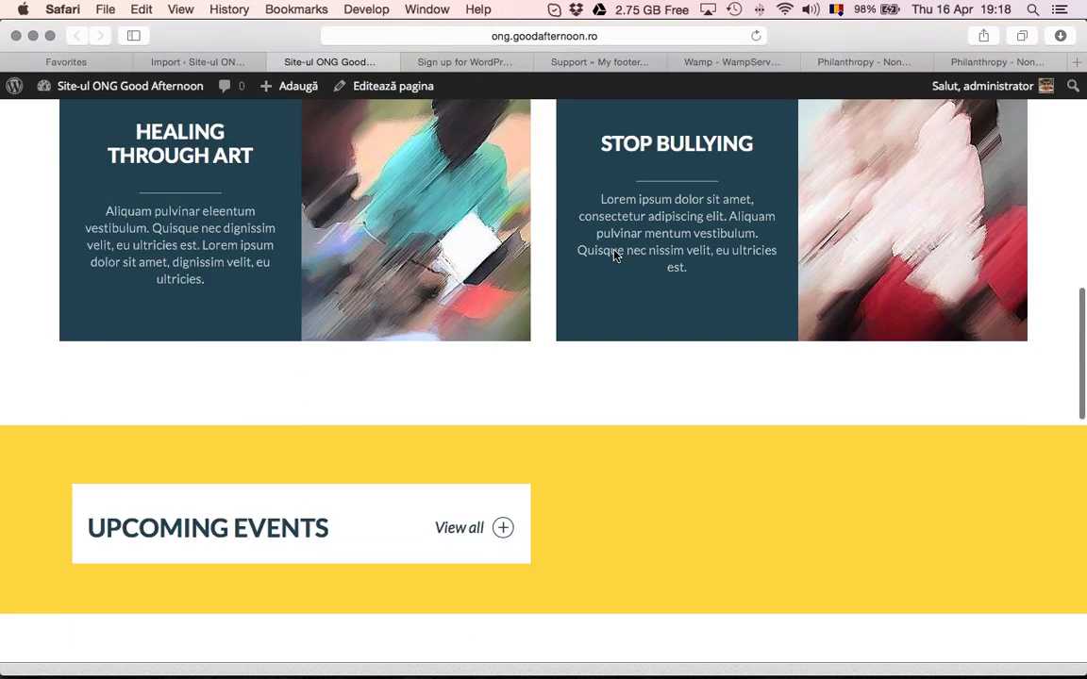
scroll(613, 252, up, 7)
scroll(613, 252, up, 15)
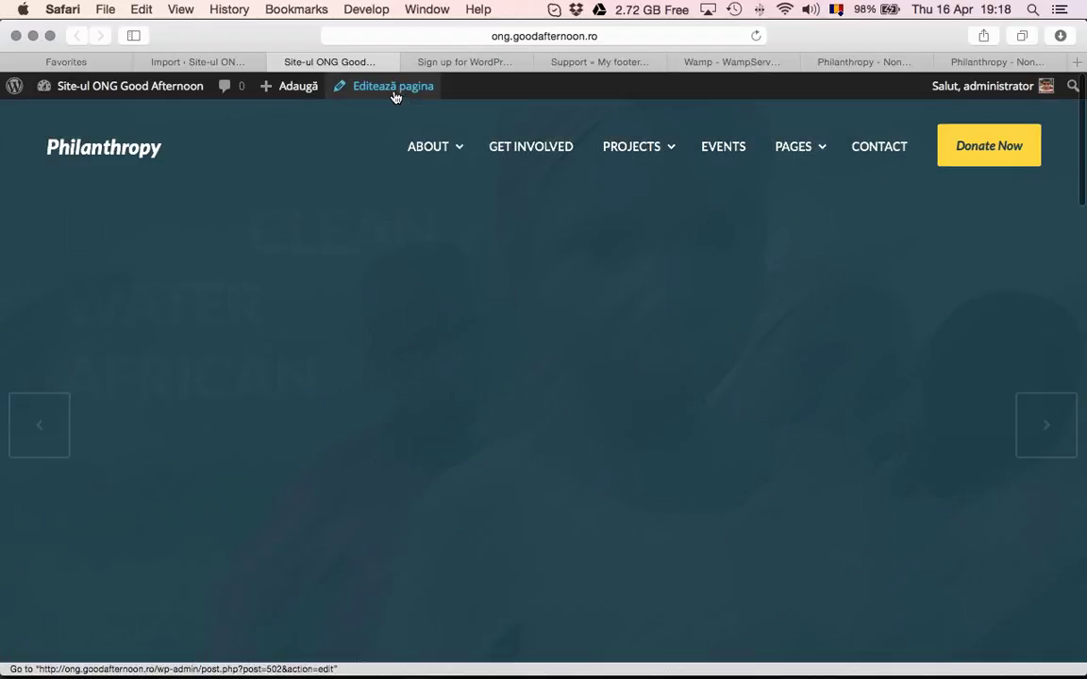
click(420, 89)
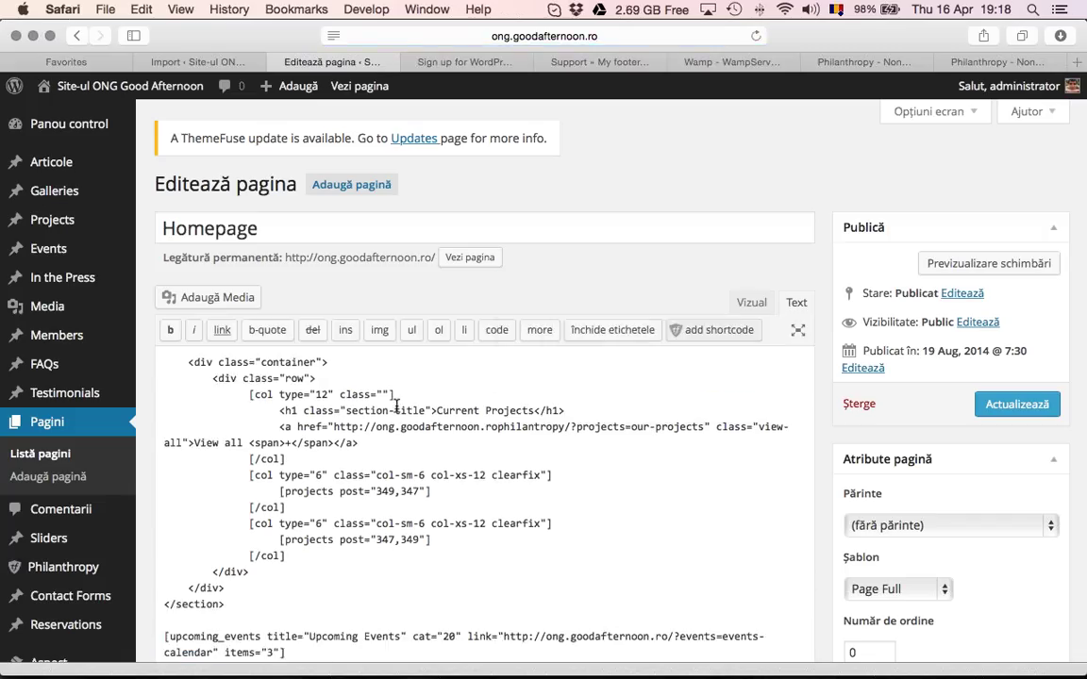
Switch the editor to the Vizual view and highlight the closing col column shortcode
click(751, 302)
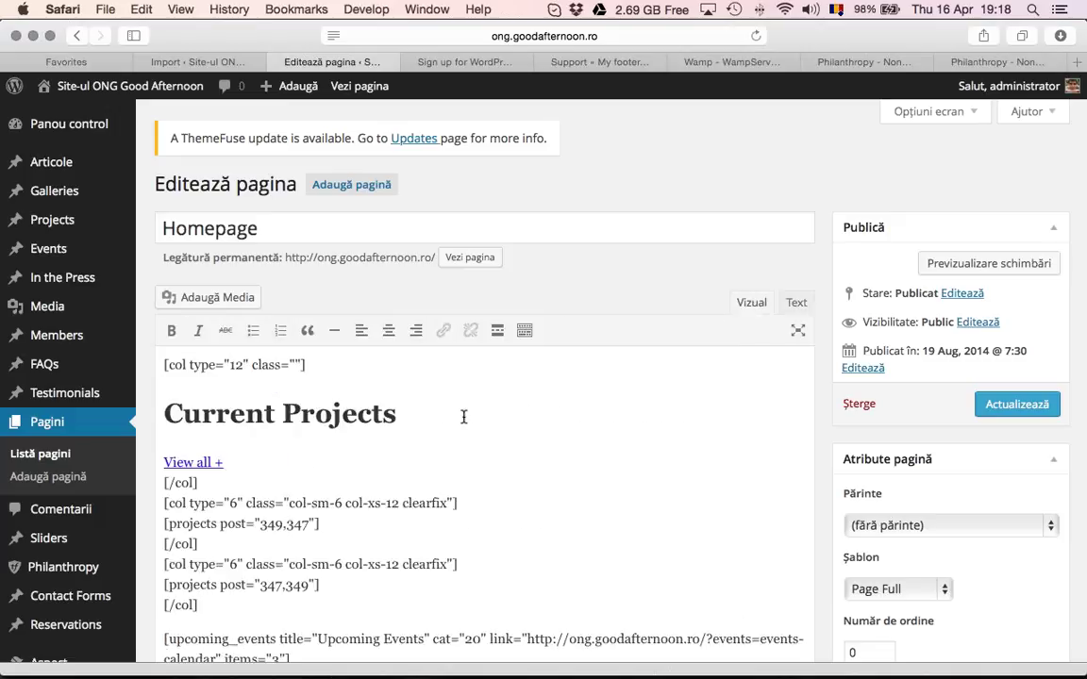
scroll(323, 453, down, 2)
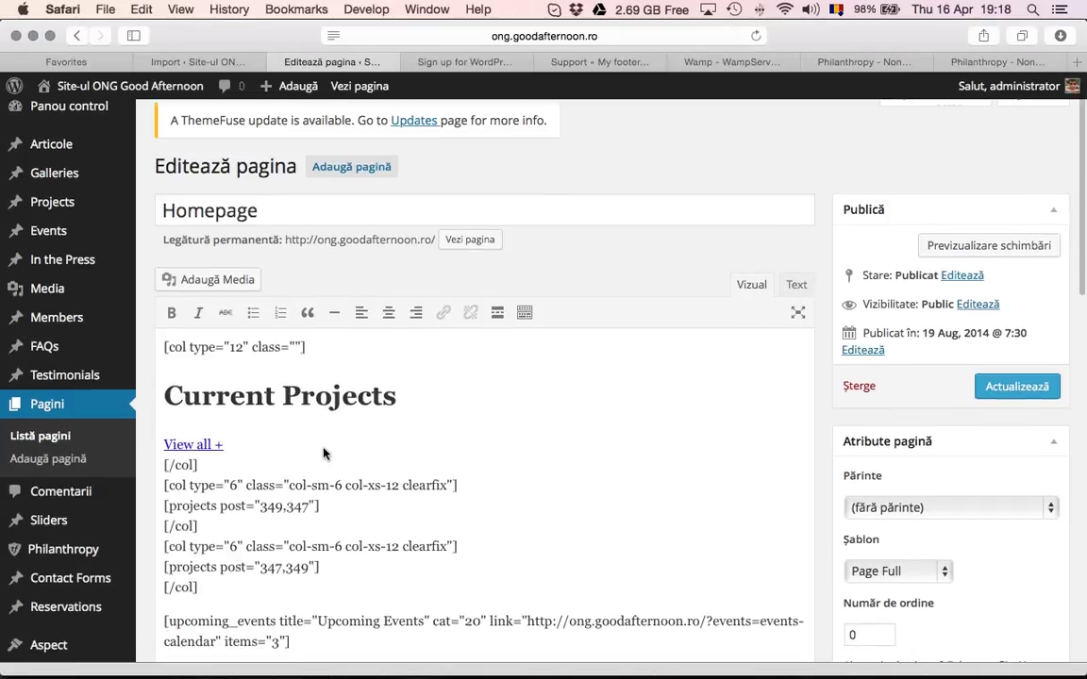
drag(265, 413, 383, 414)
click(164, 442)
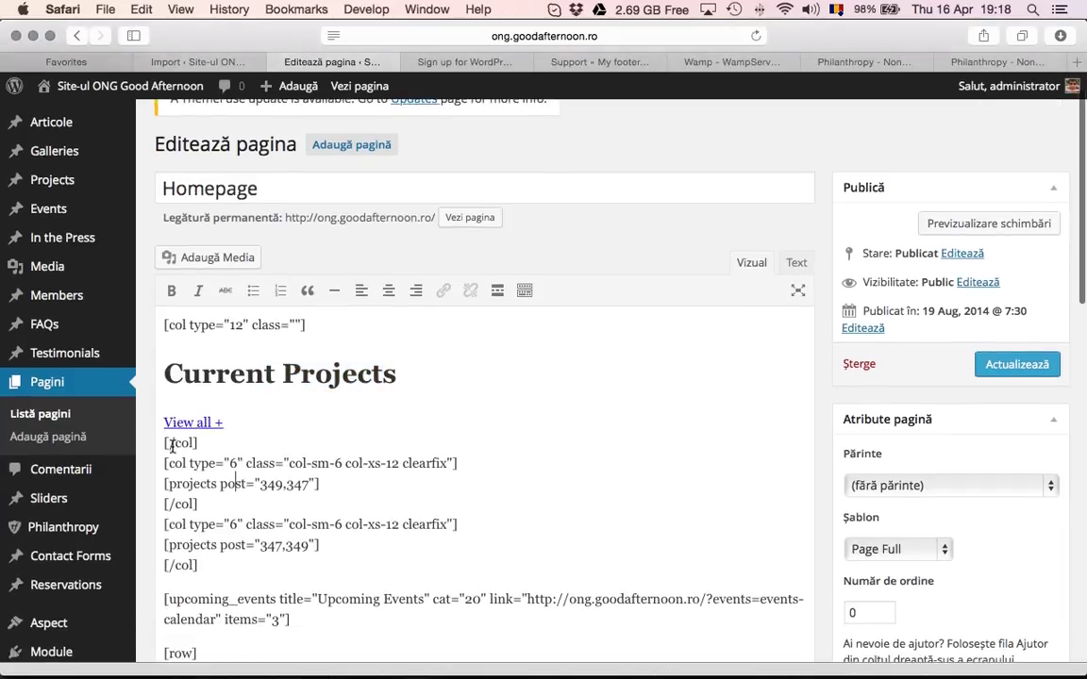
drag(164, 442, 271, 463)
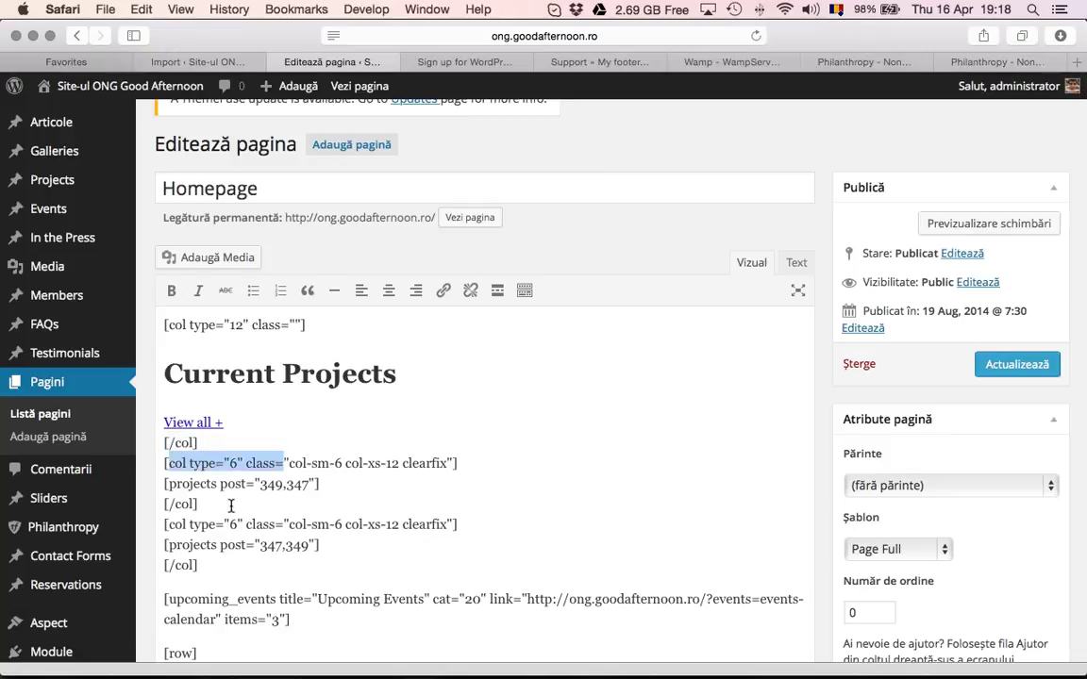
click(173, 463)
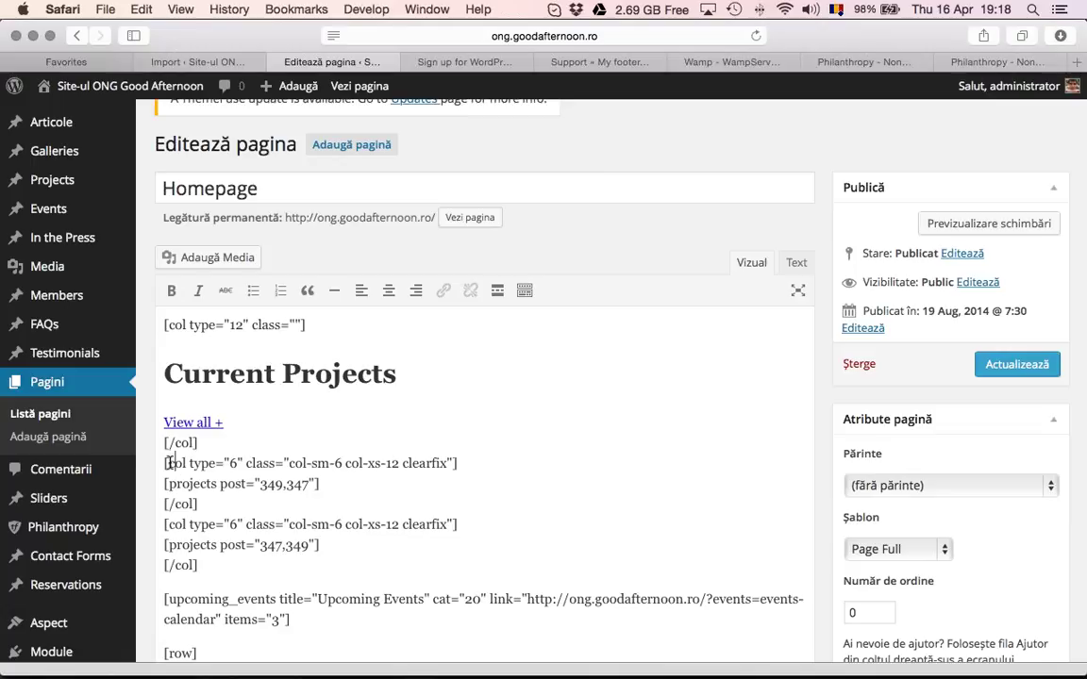
double_click(176, 463)
Mark the 'Upcoming Events' title in the upcoming_events shortcode further down
scroll(214, 506, down, 2)
drag(168, 548, 425, 548)
click(322, 548)
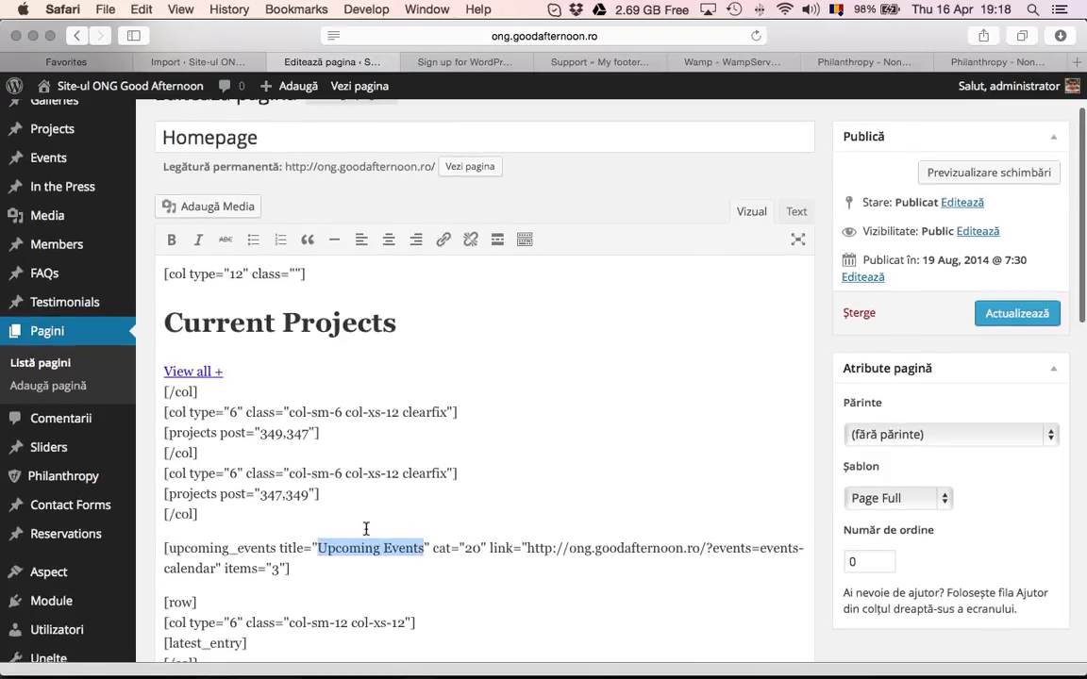
scroll(366, 529, down, 3)
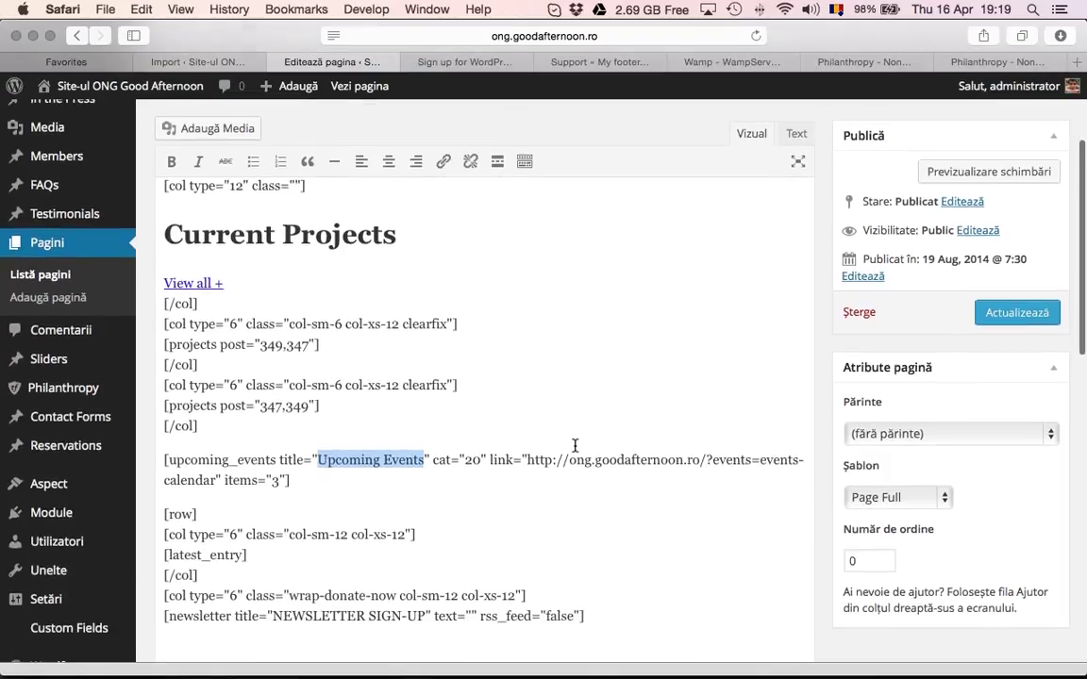
key(super+Tab)
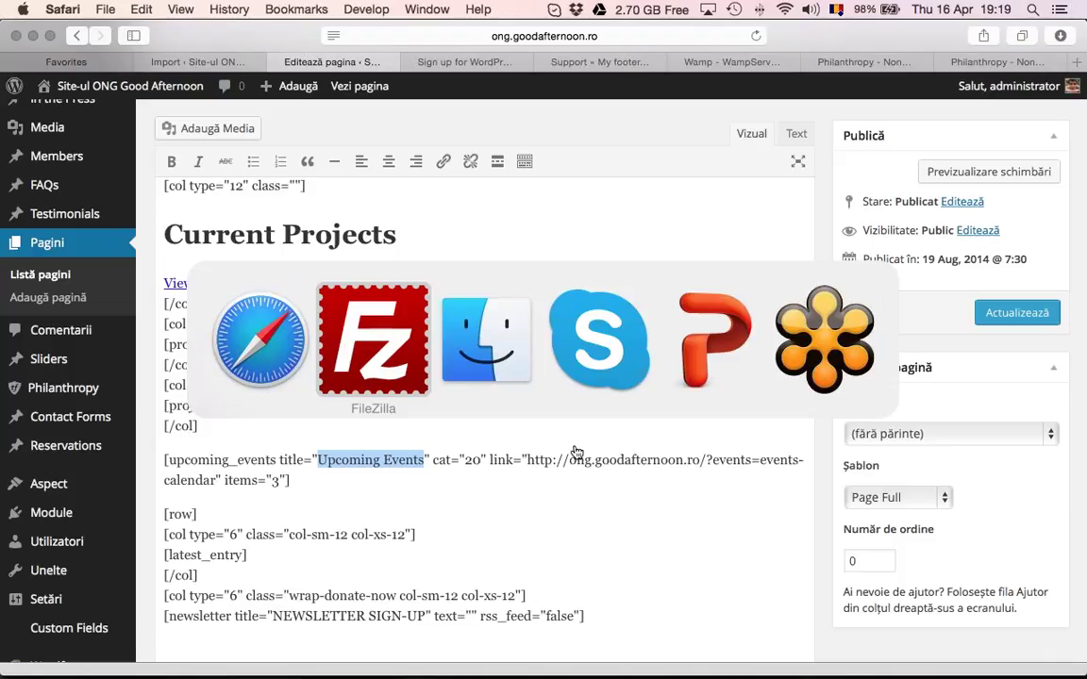
Open the Documentation folder's index.html from Finder so it displays in Safari
key(super+Tab)
key(super+Tab)
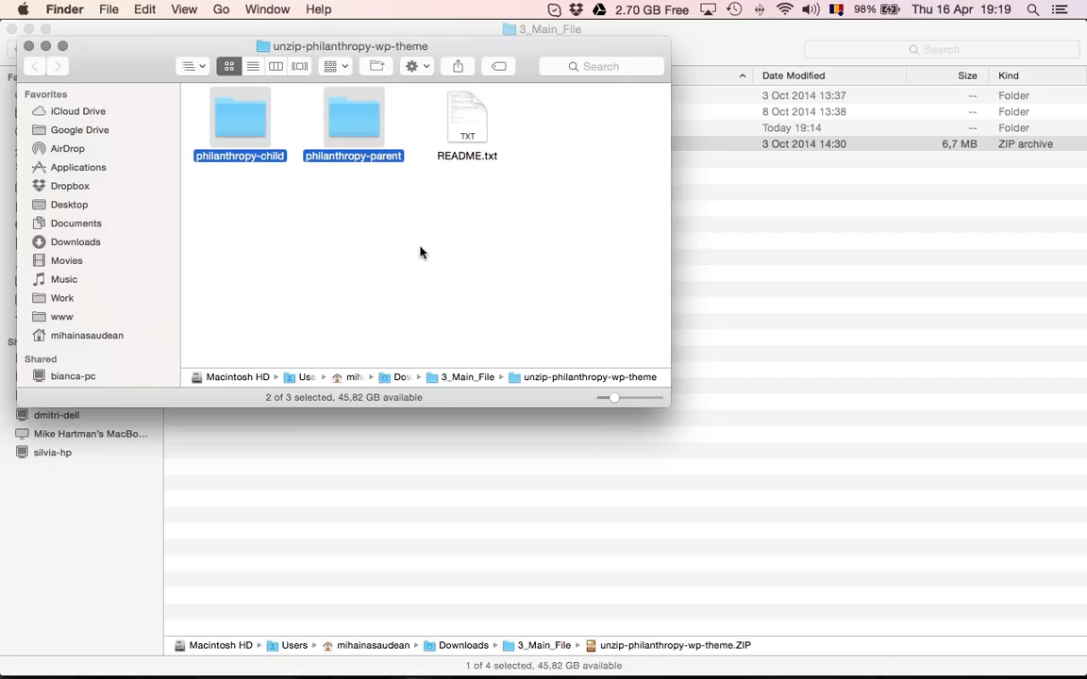
click(420, 252)
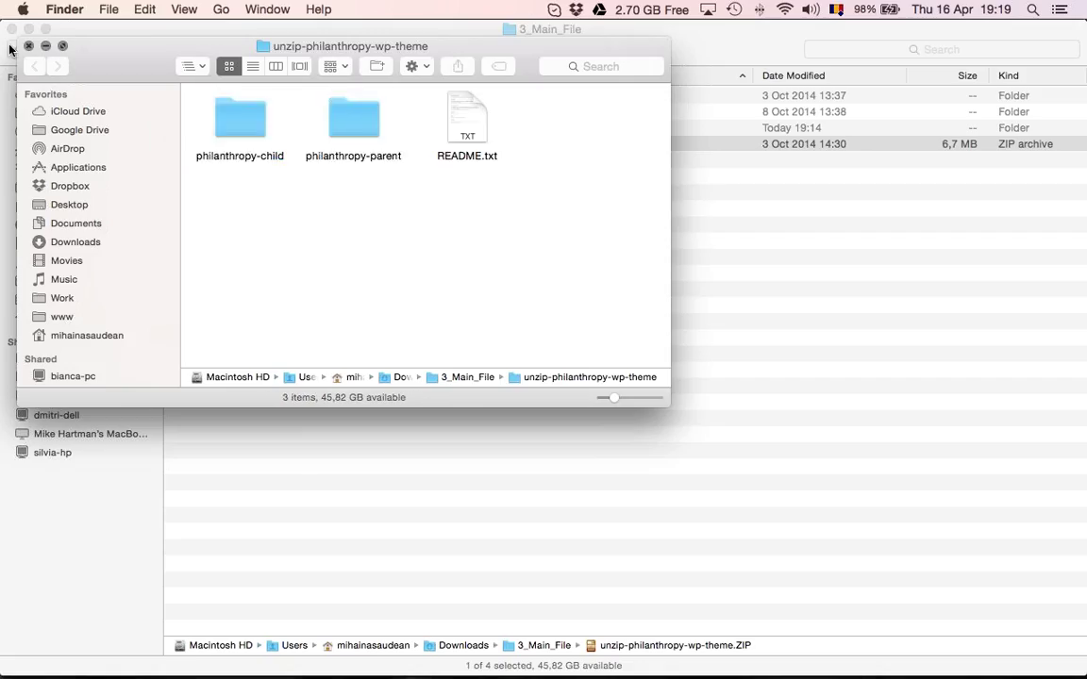
click(28, 45)
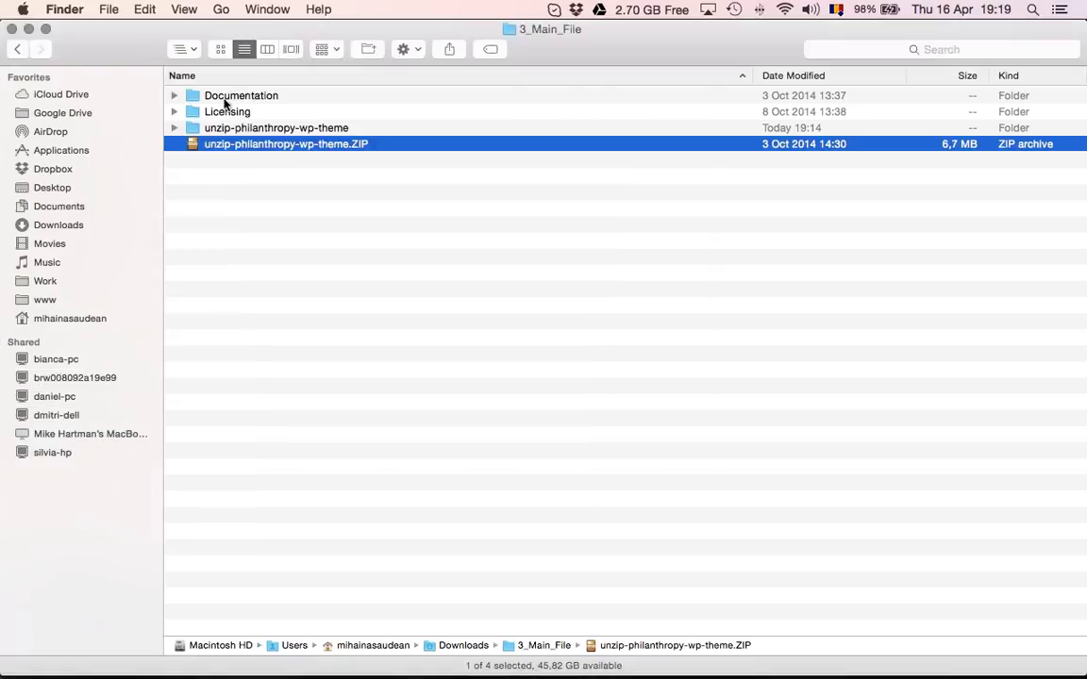
double_click(225, 102)
click(232, 98)
key(super+Tab)
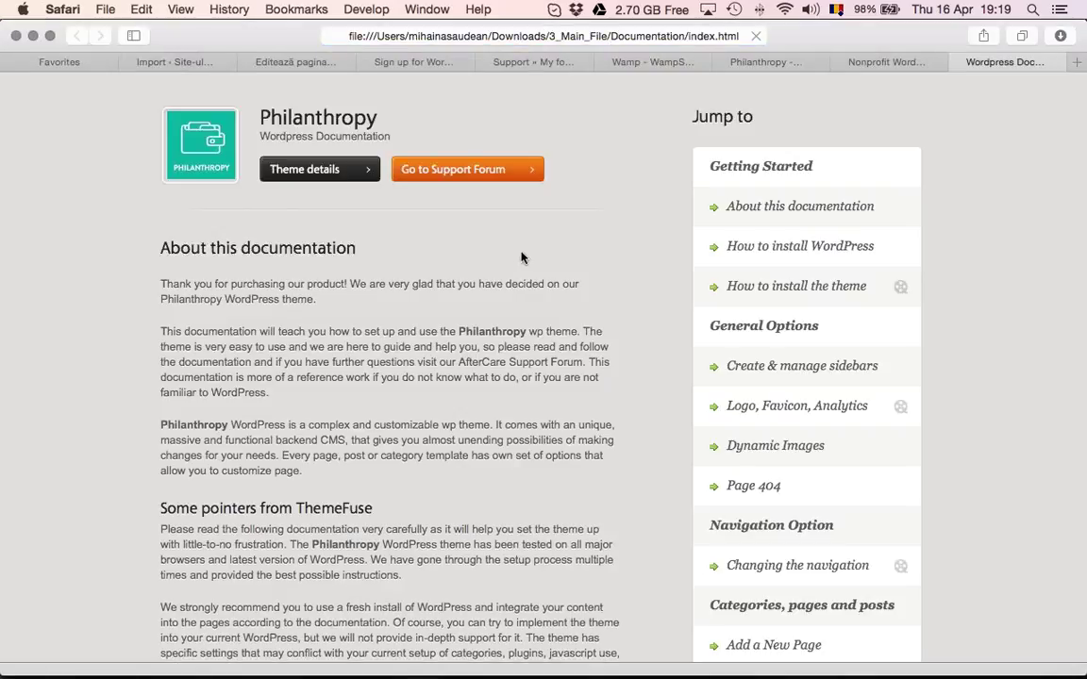
Scroll the documentation and briefly play, then pause, the 1Click Content Install video
scroll(520, 258, down, 5)
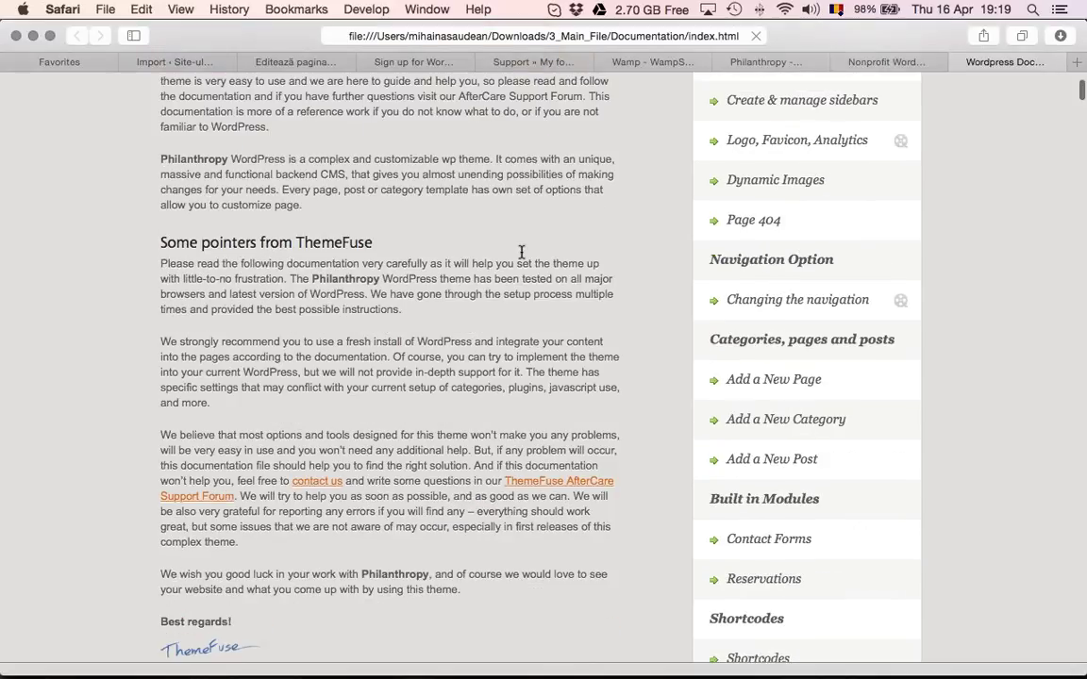
scroll(521, 254, down, 10)
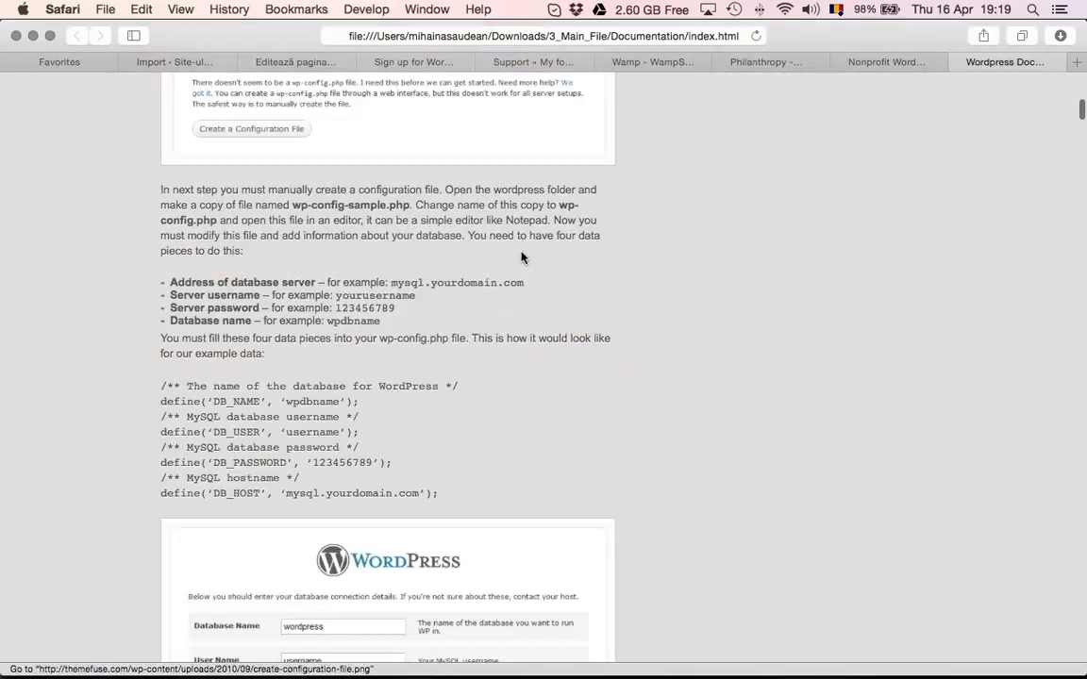
scroll(521, 258, down, 6)
scroll(523, 259, down, 20)
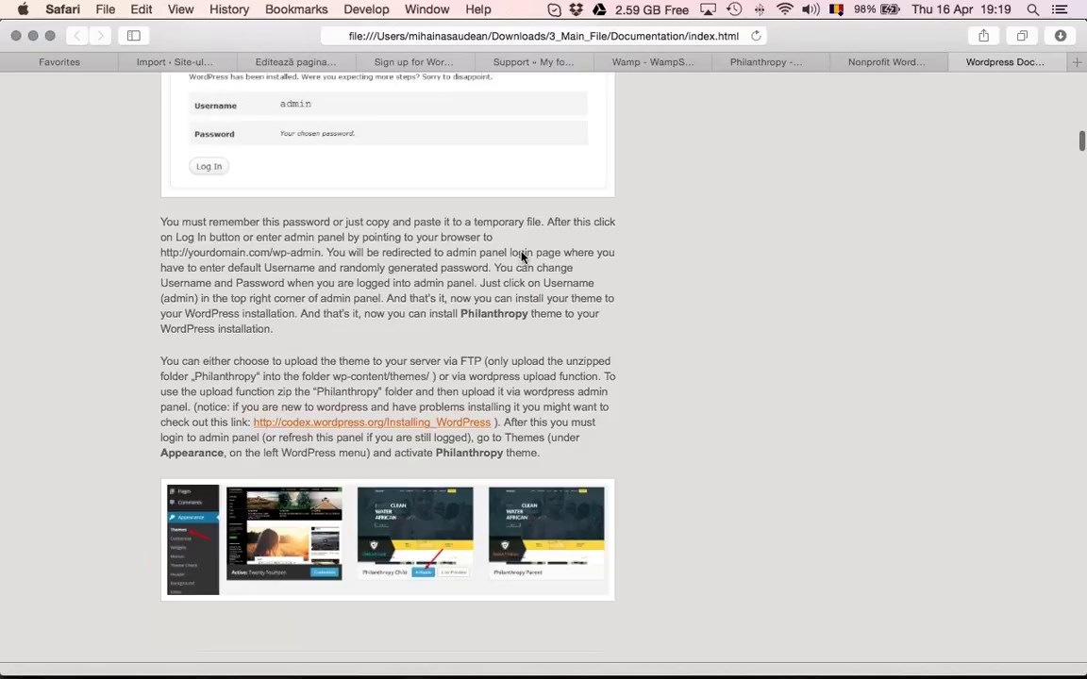
scroll(521, 257, down, 6)
scroll(436, 212, down, 10)
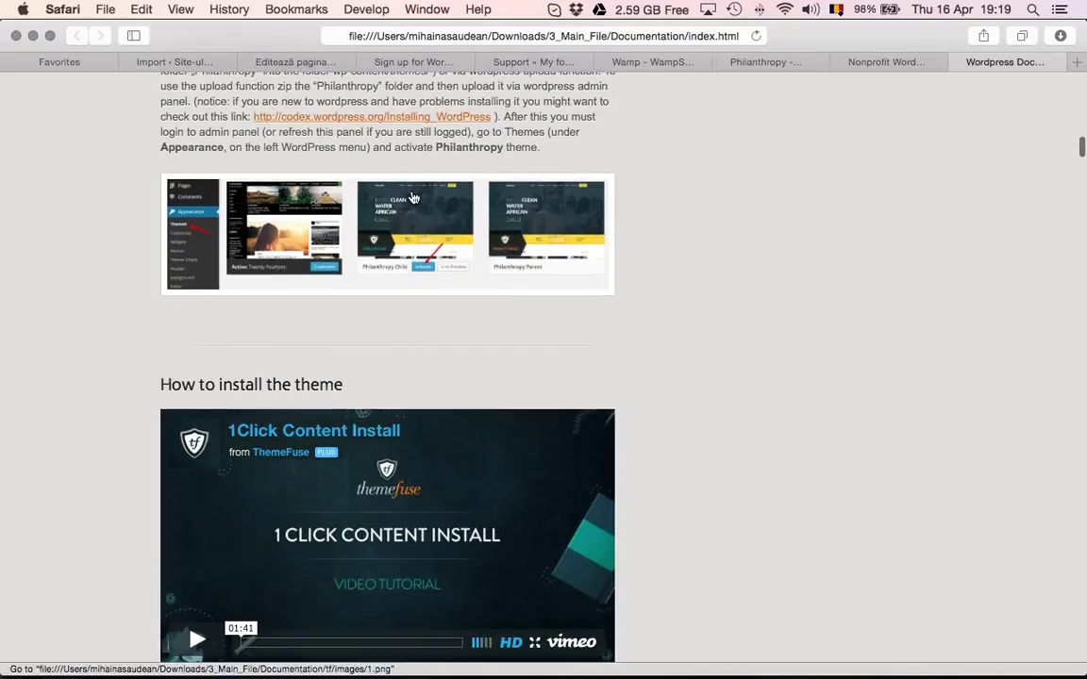
scroll(483, 242, up, 3)
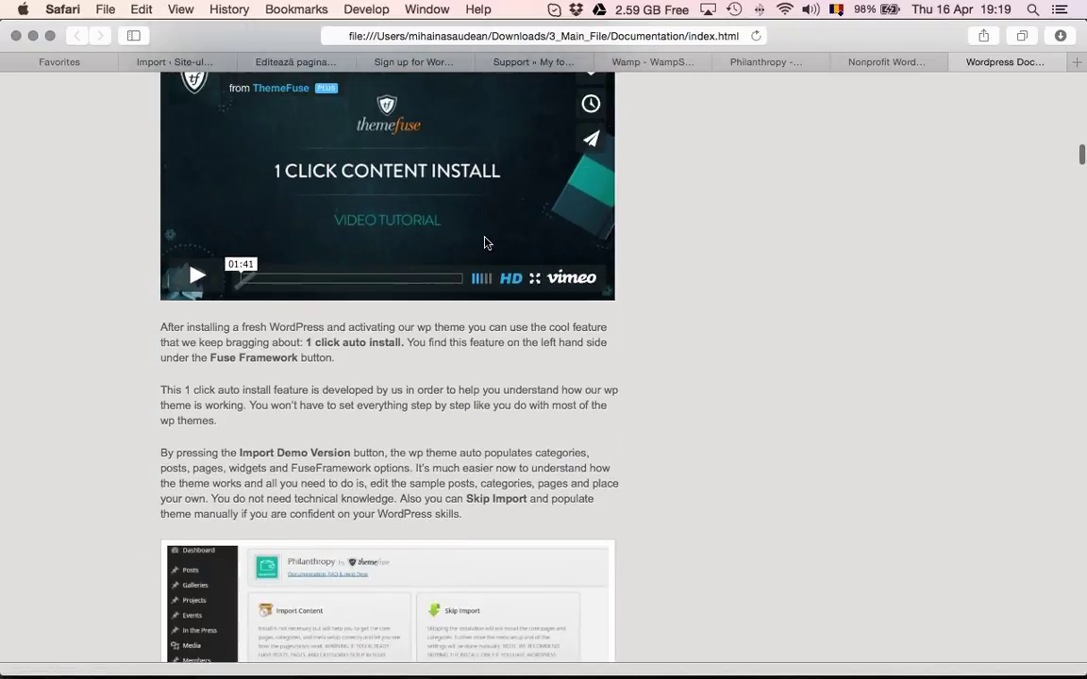
click(558, 316)
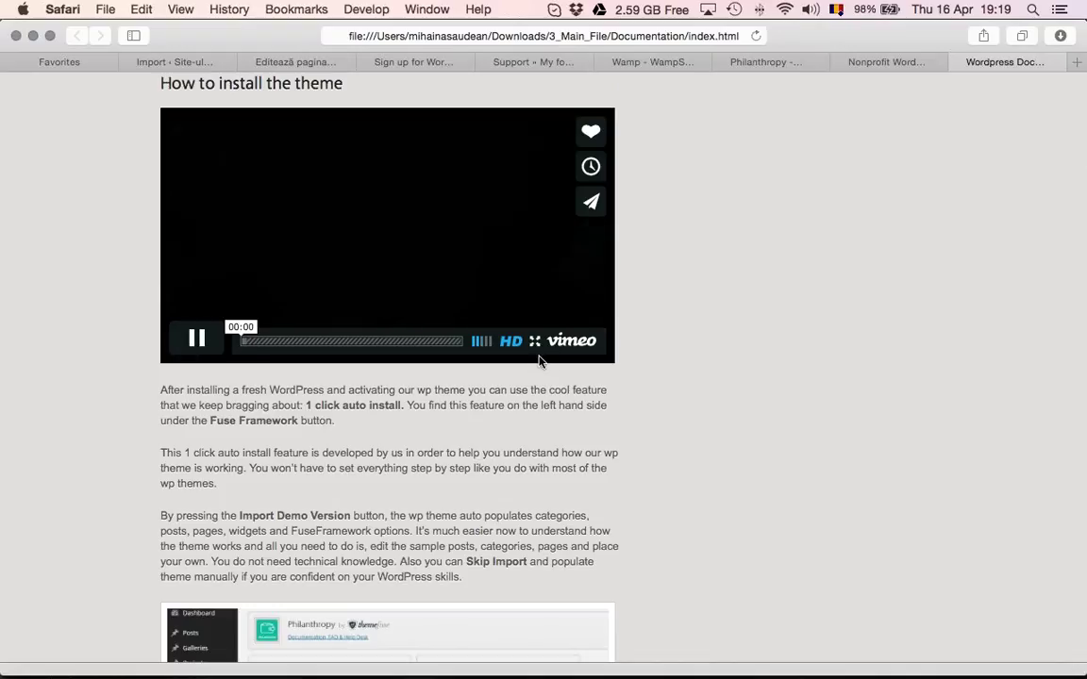
click(187, 342)
Read on down to the Page 404 section, then bring FileZilla to the front
scroll(358, 443, down, 10)
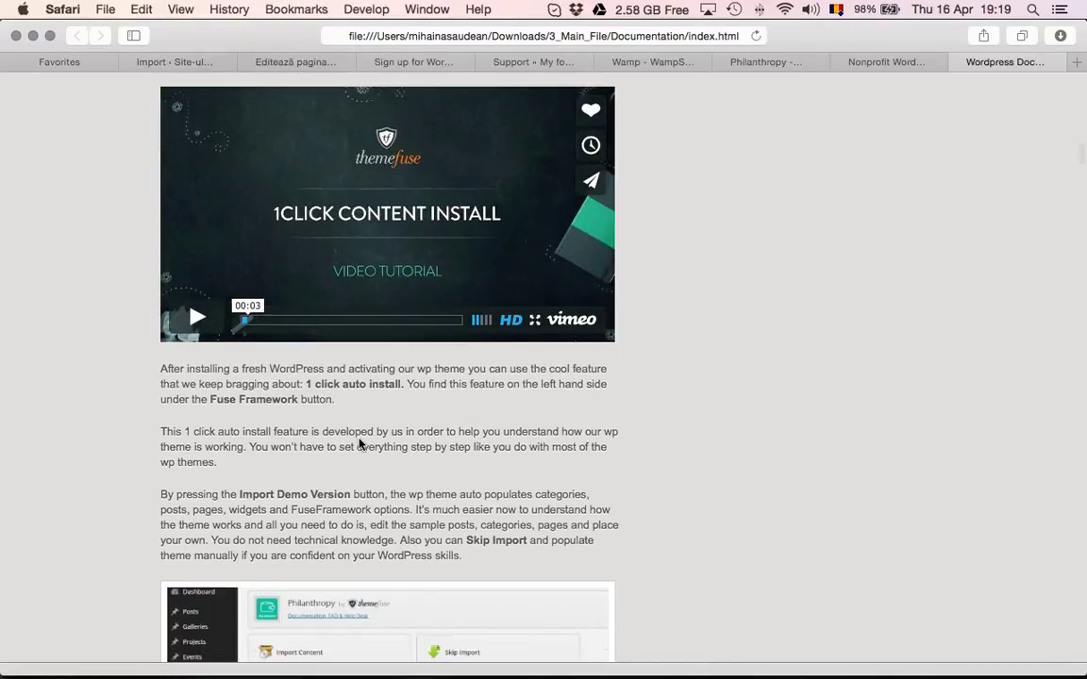
scroll(360, 445, down, 6)
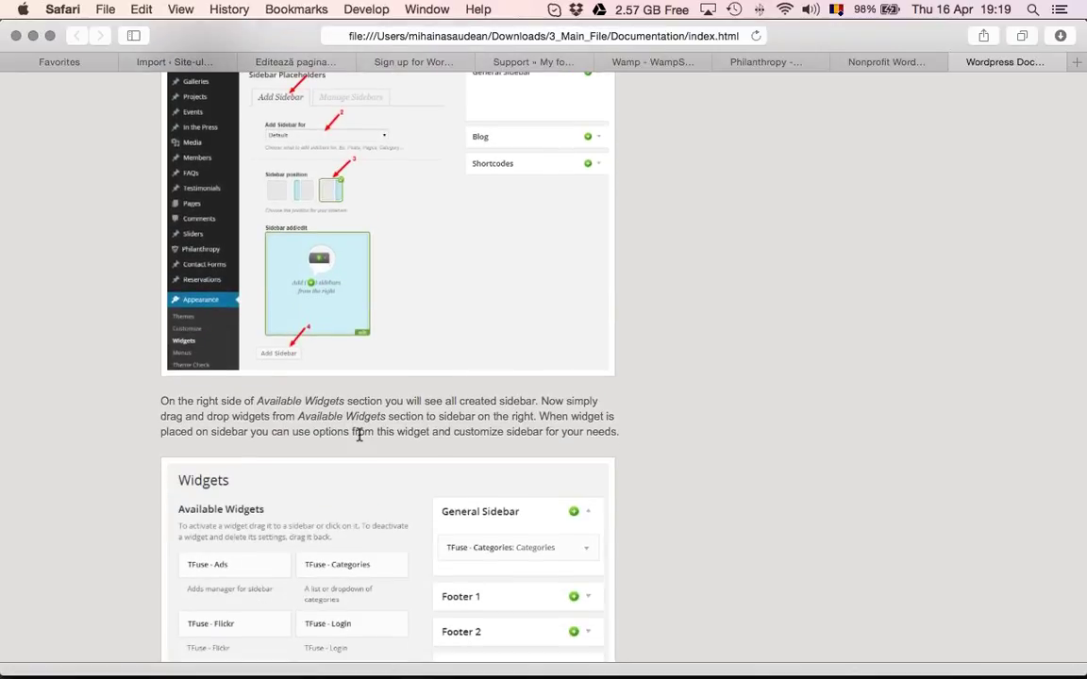
scroll(359, 434, down, 1)
scroll(358, 434, down, 15)
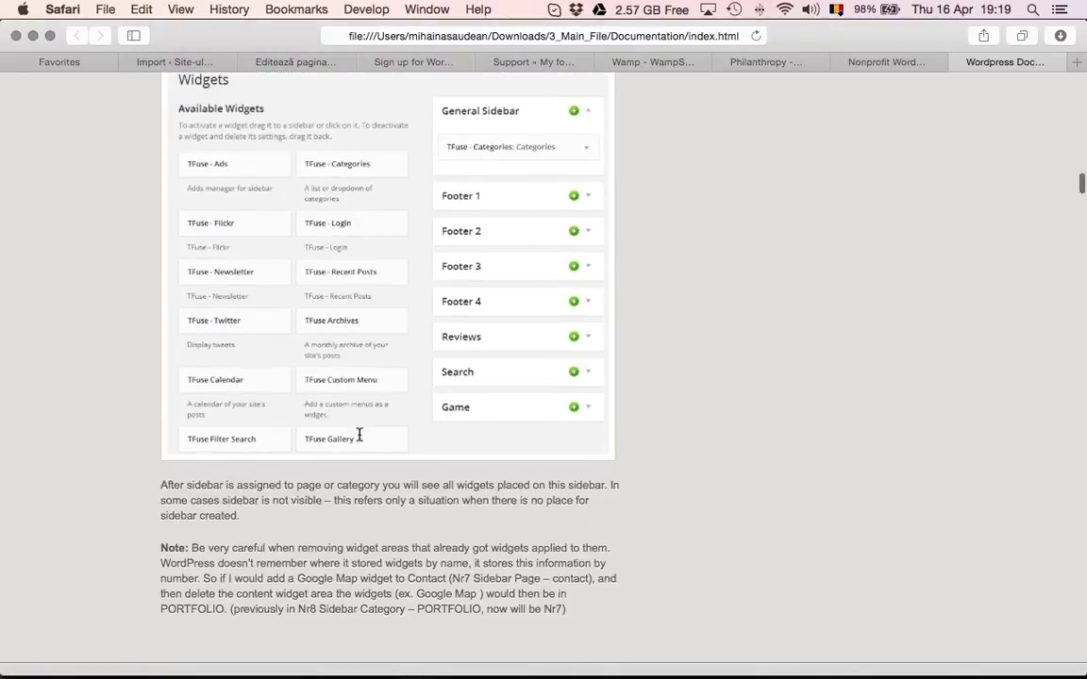
scroll(360, 433, down, 20)
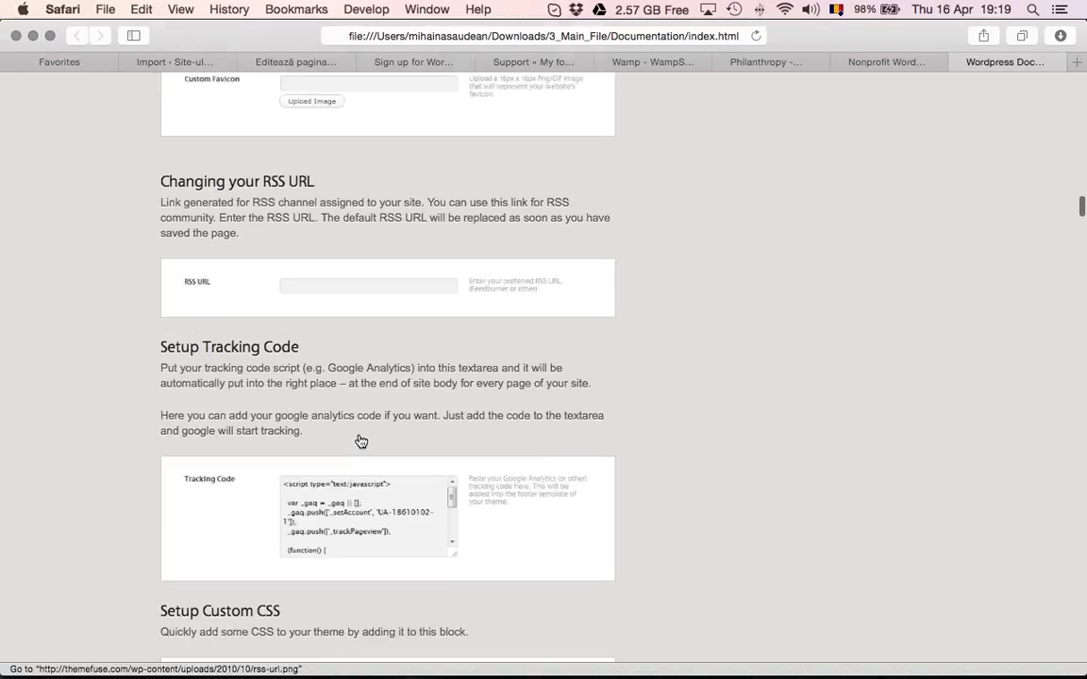
scroll(361, 442, down, 12)
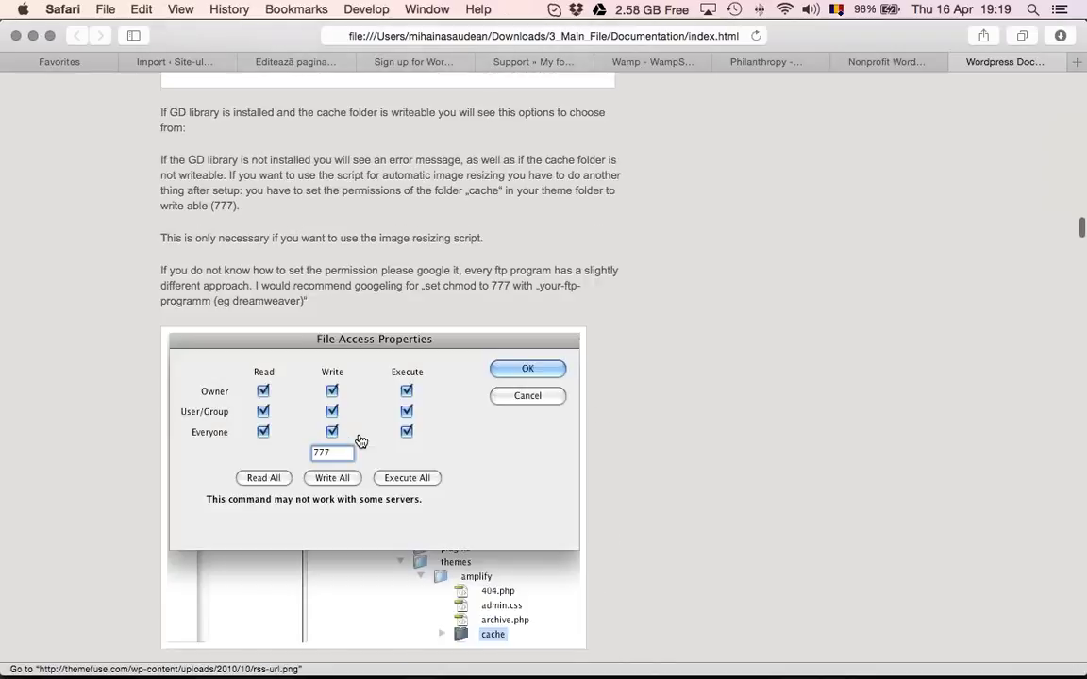
scroll(360, 441, down, 10)
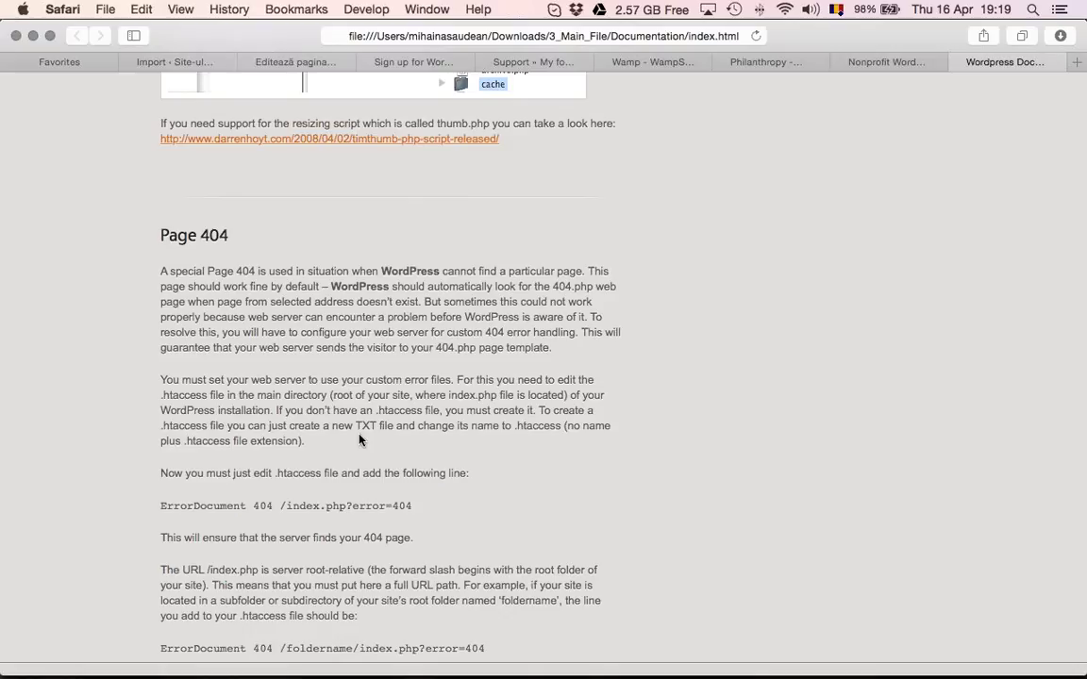
key(super+Tab)
key(super+Tab)
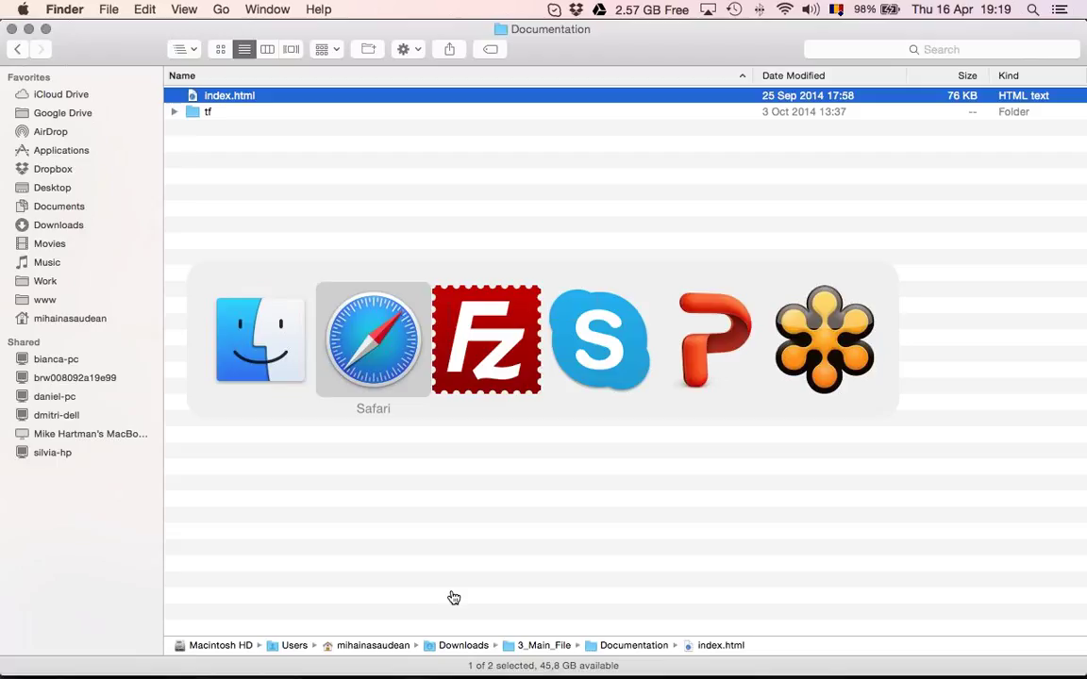
key(super+Tab)
key(super+Tab)
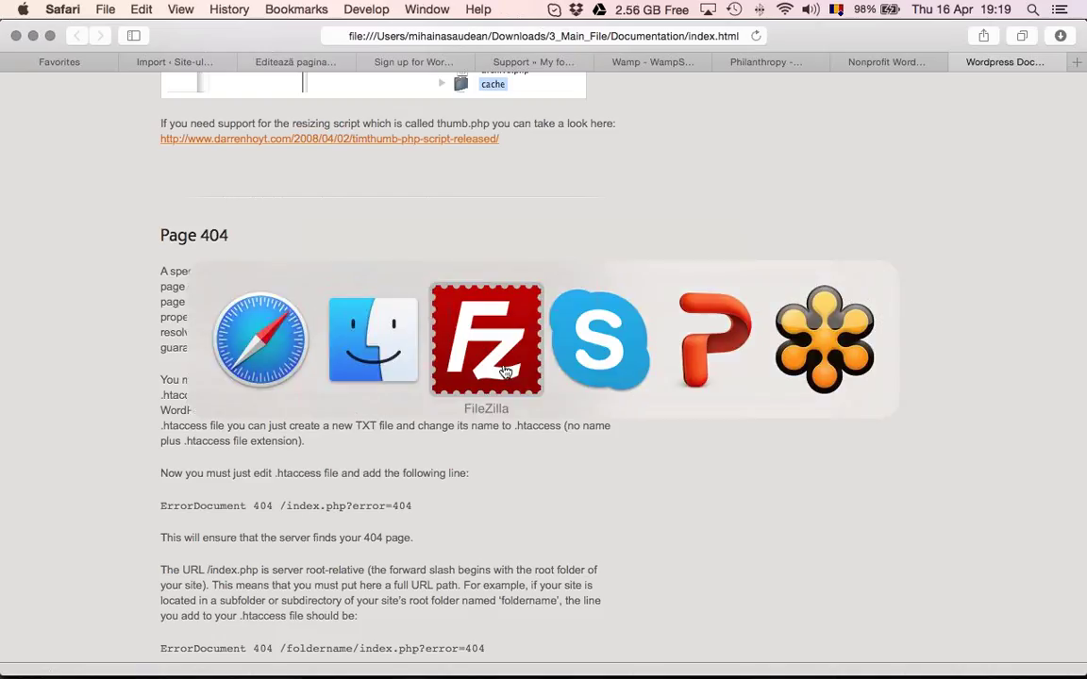
click(505, 372)
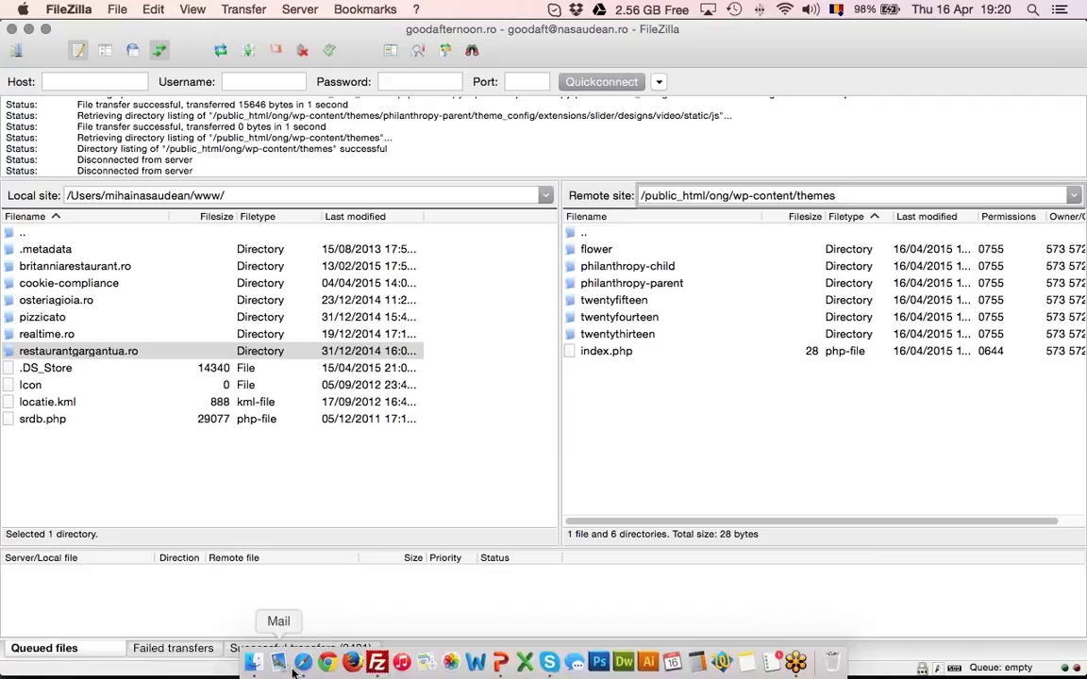
Back in Safari, return to the Homepage editor tab and open the Media Library
click(303, 662)
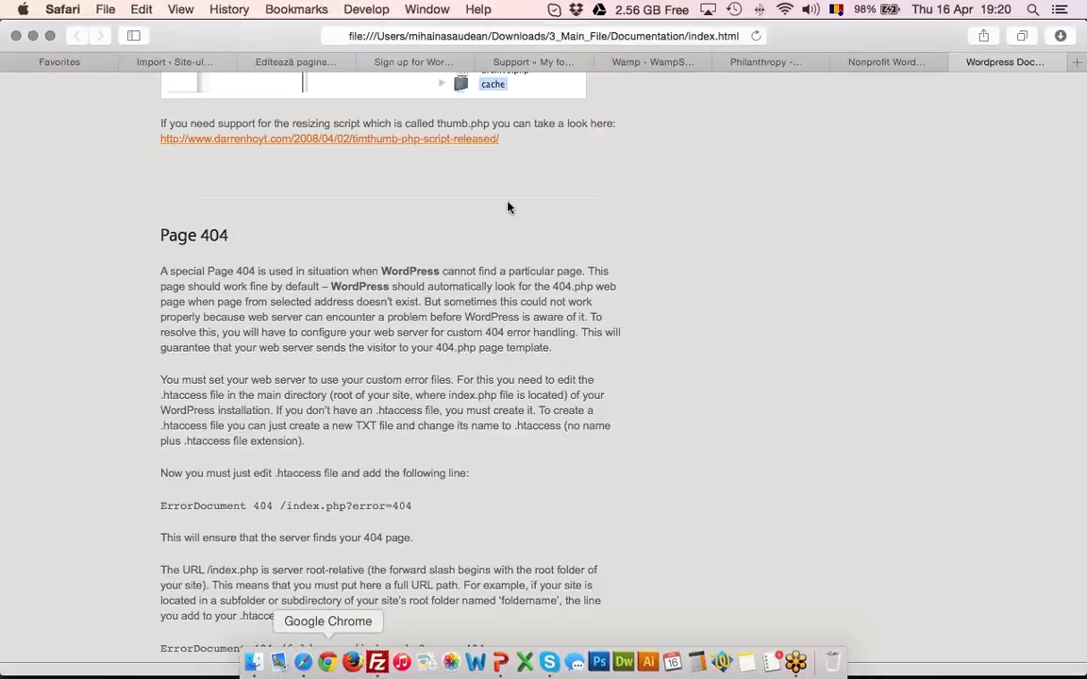
click(907, 64)
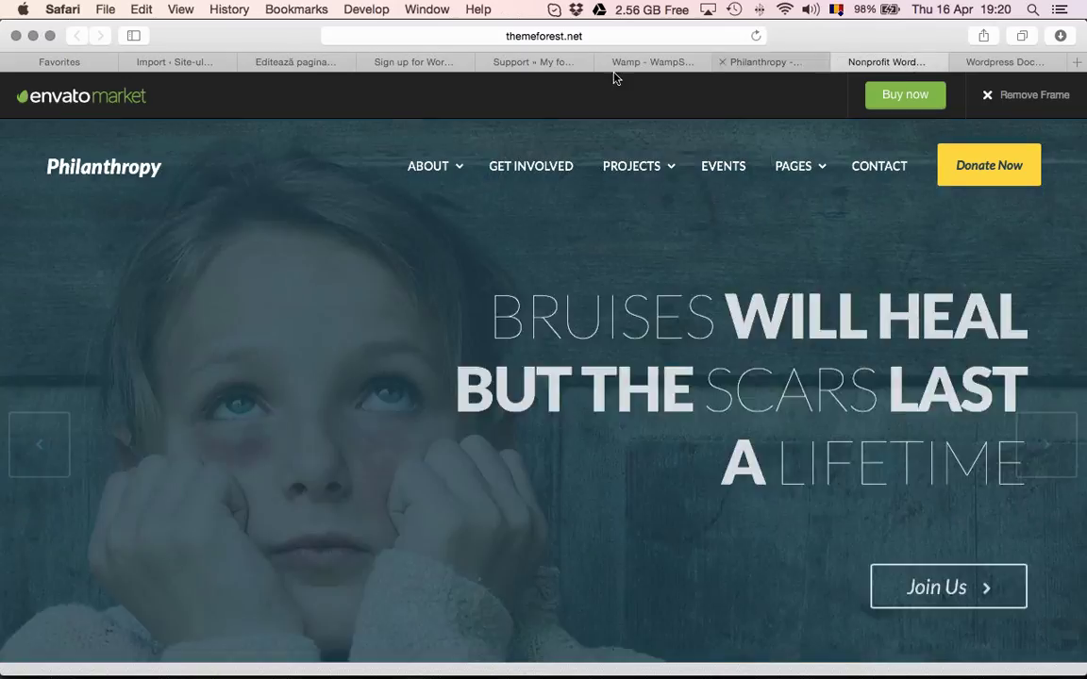
click(415, 62)
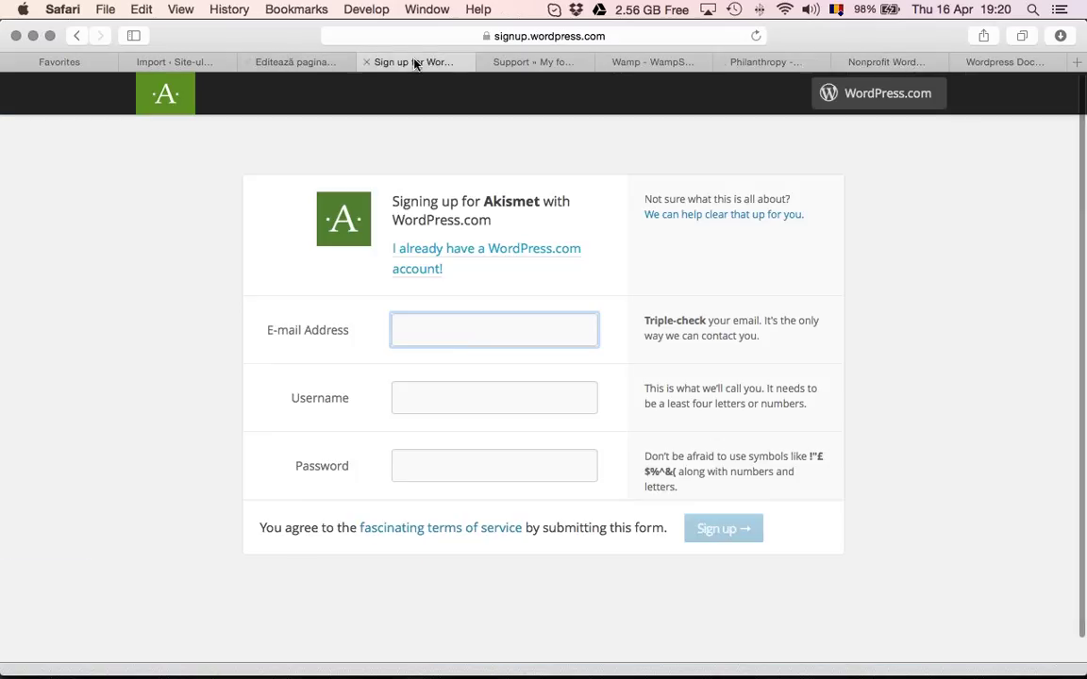
click(311, 62)
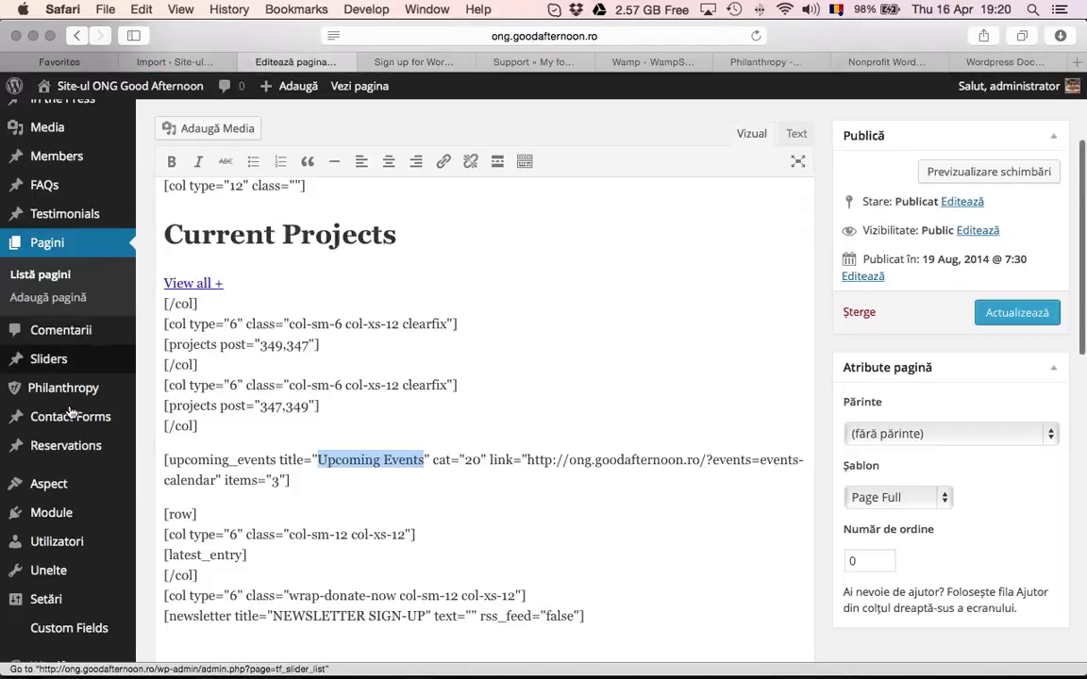
scroll(74, 394, down, 3)
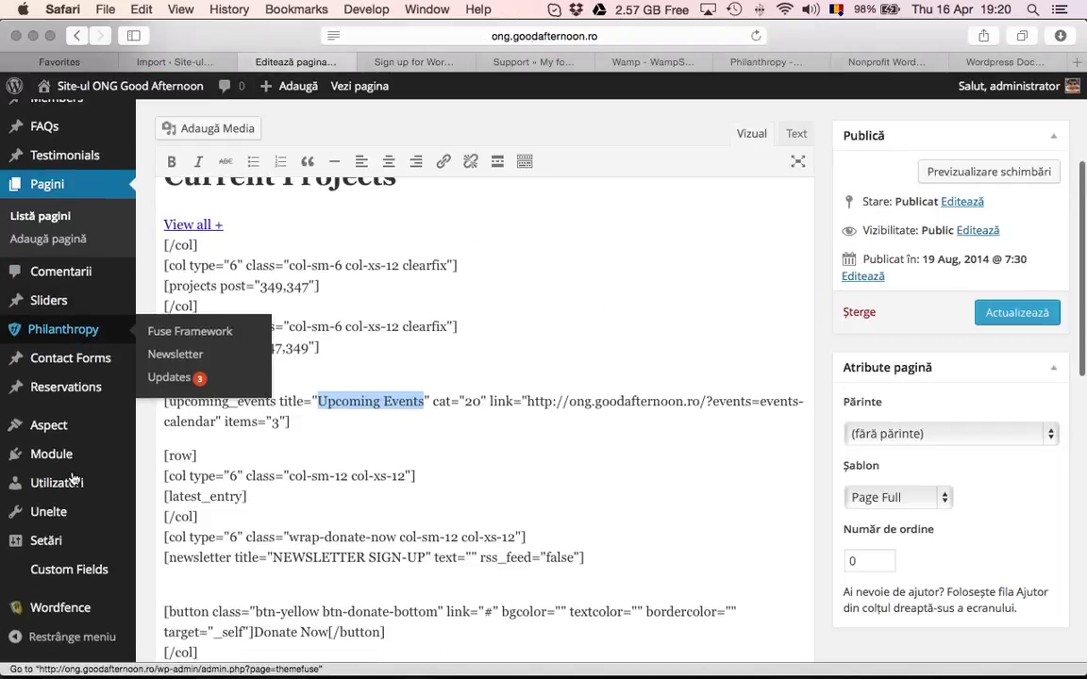
scroll(72, 395, up, 5)
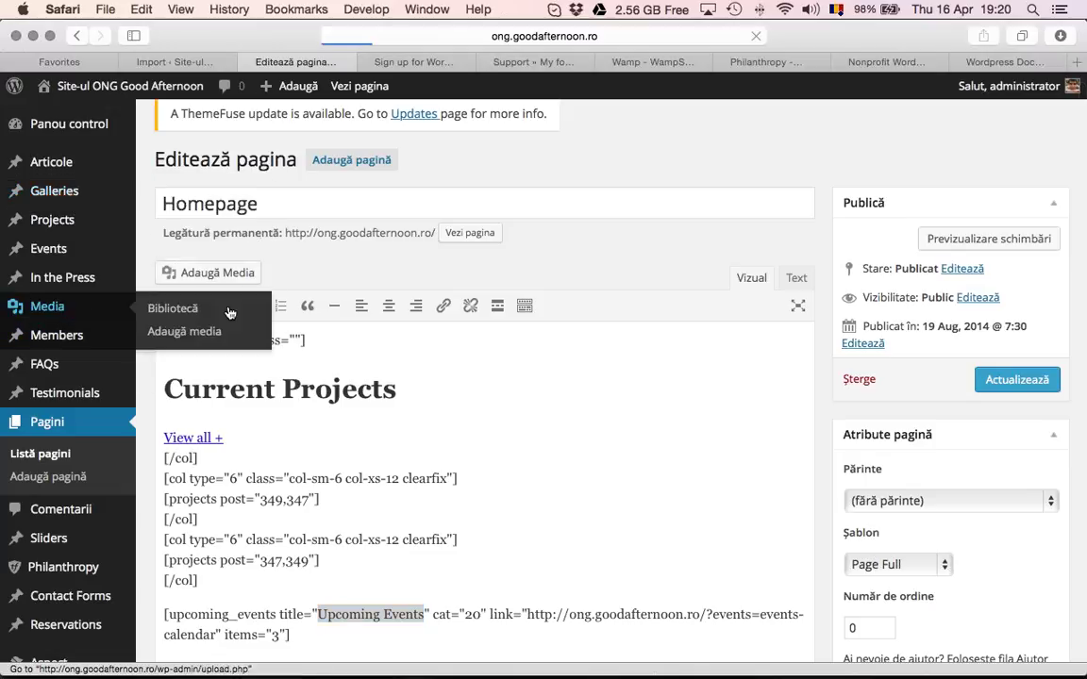
click(230, 309)
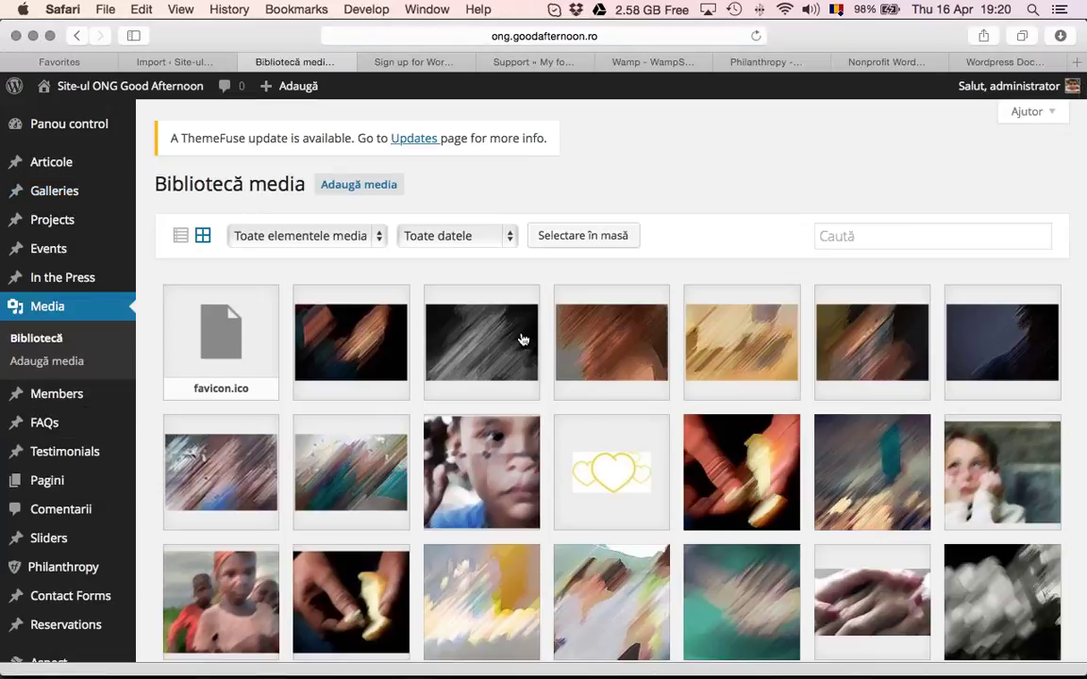
Open the attachment details for 34.jpg and its Edit Image screen
scroll(731, 493, down, 5)
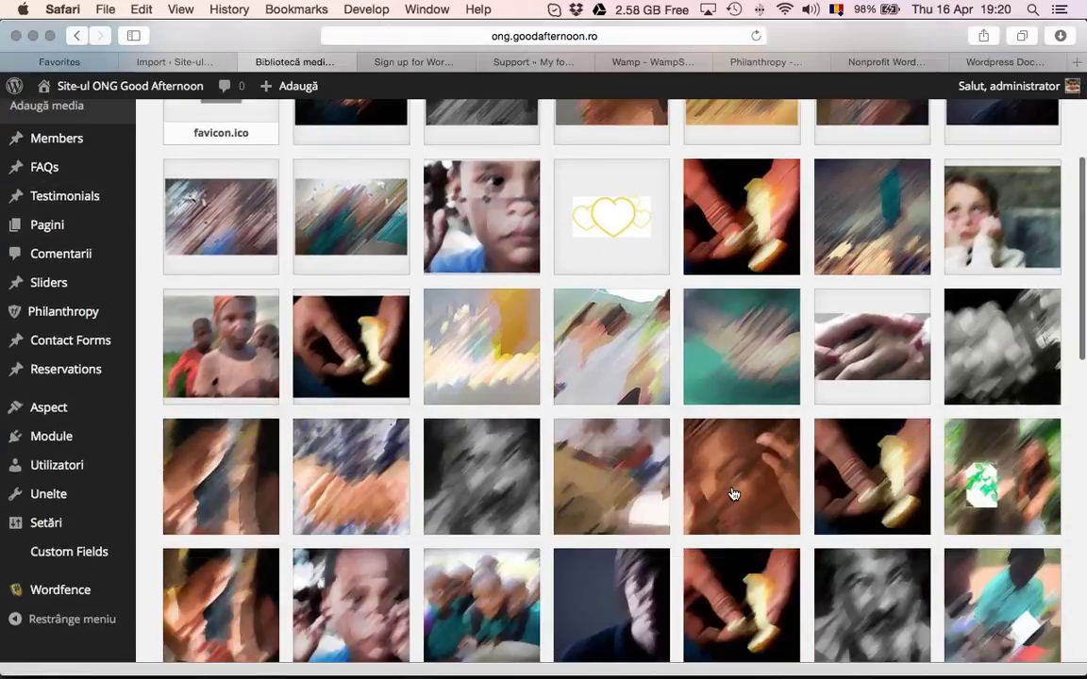
click(734, 497)
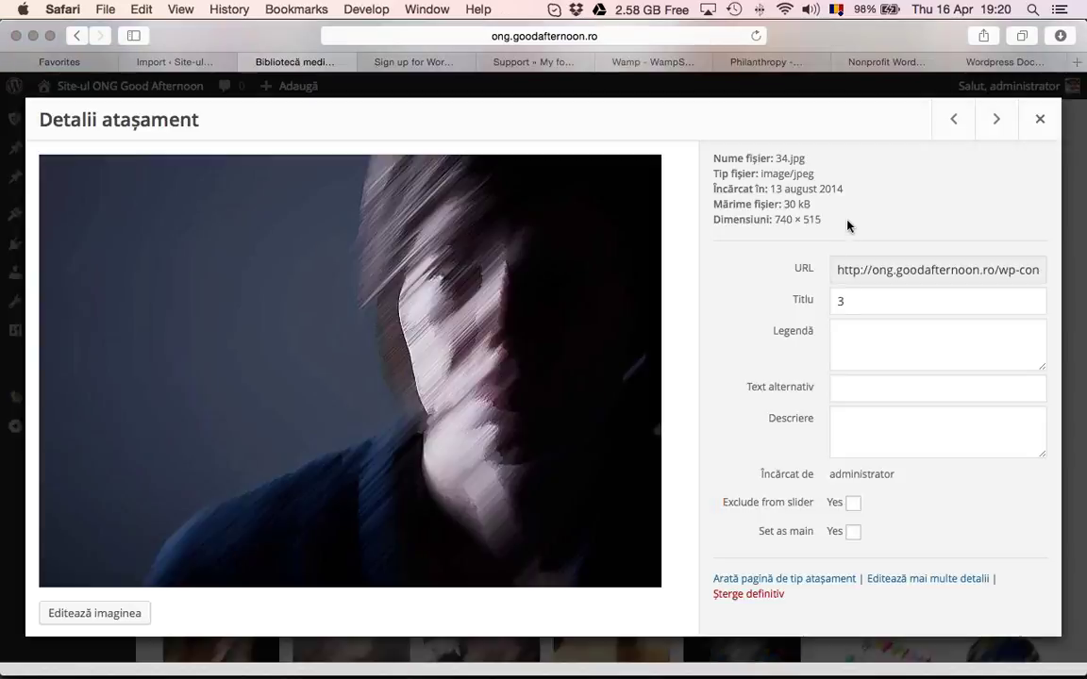
click(864, 386)
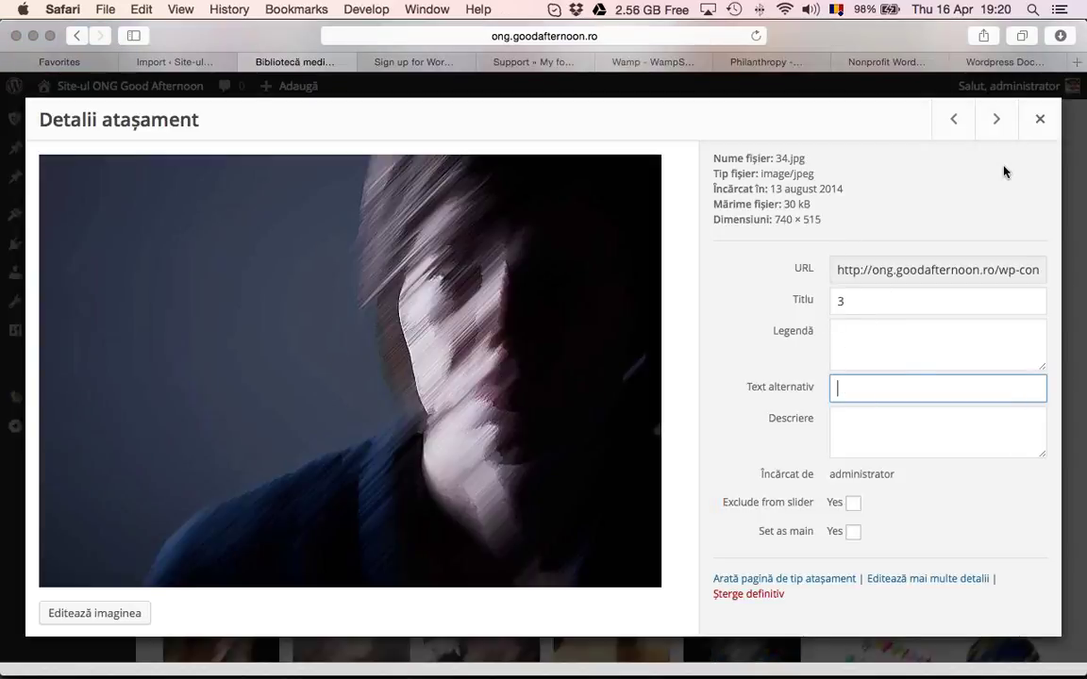
click(106, 613)
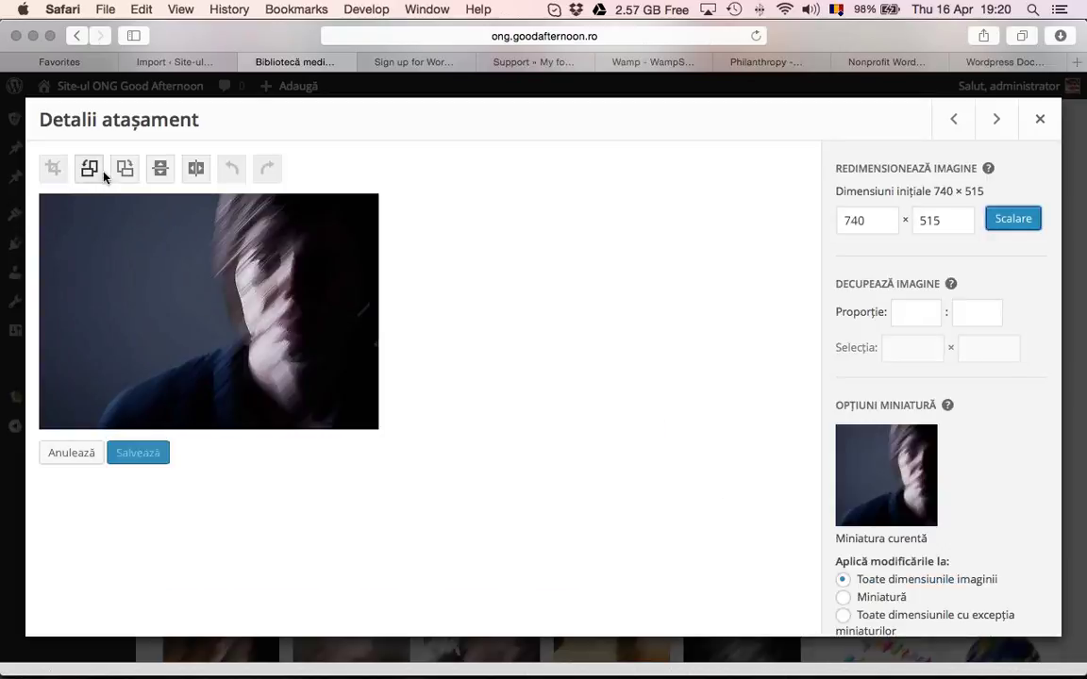
Rotate and flip the photo, discard the unsaved edits, and close the attachment details
click(124, 169)
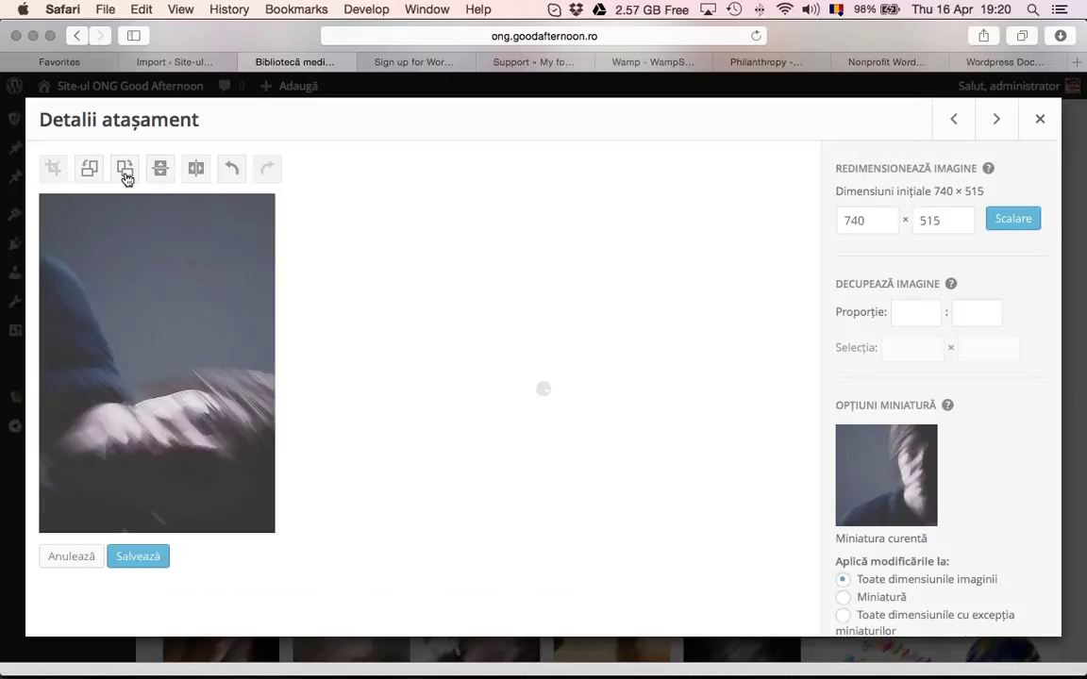
click(125, 169)
click(124, 170)
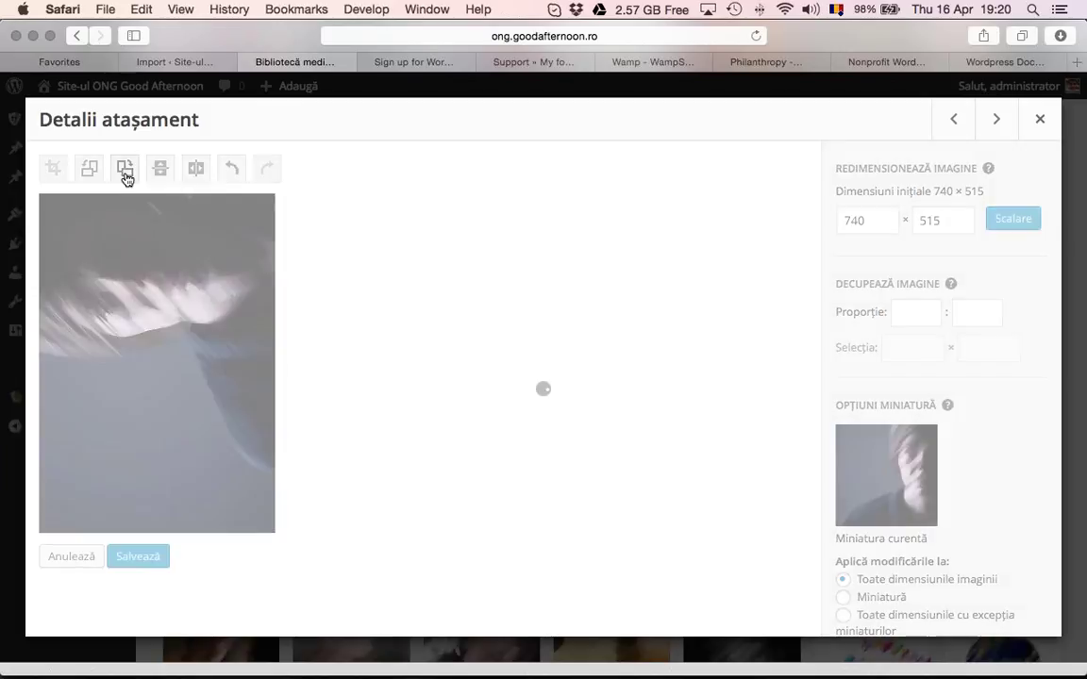
click(159, 172)
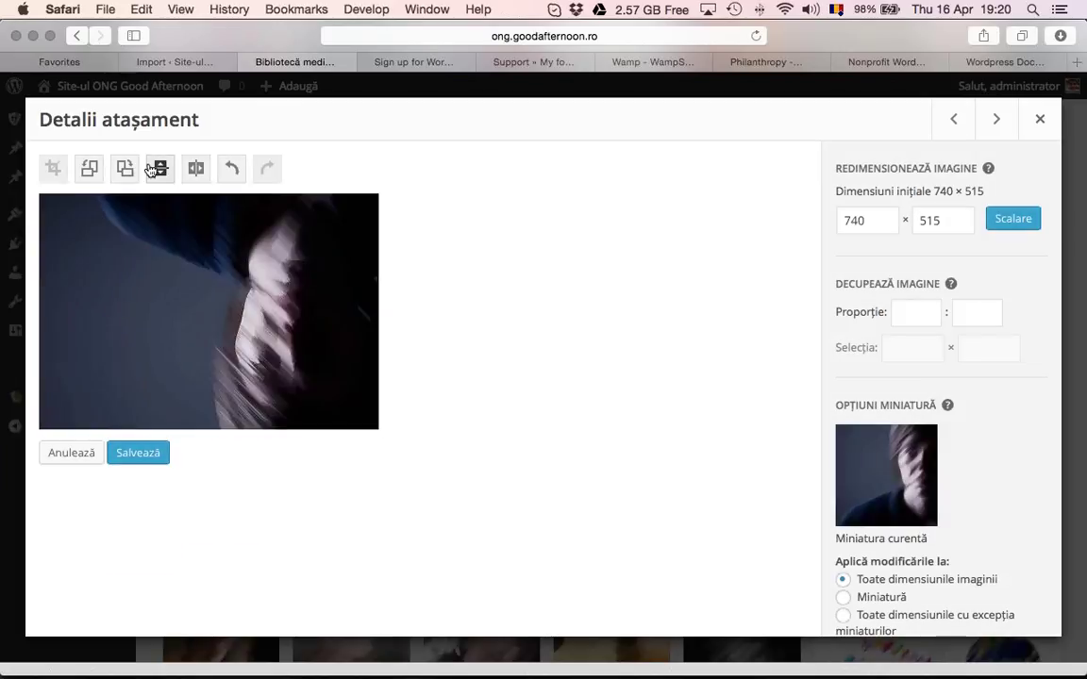
click(201, 176)
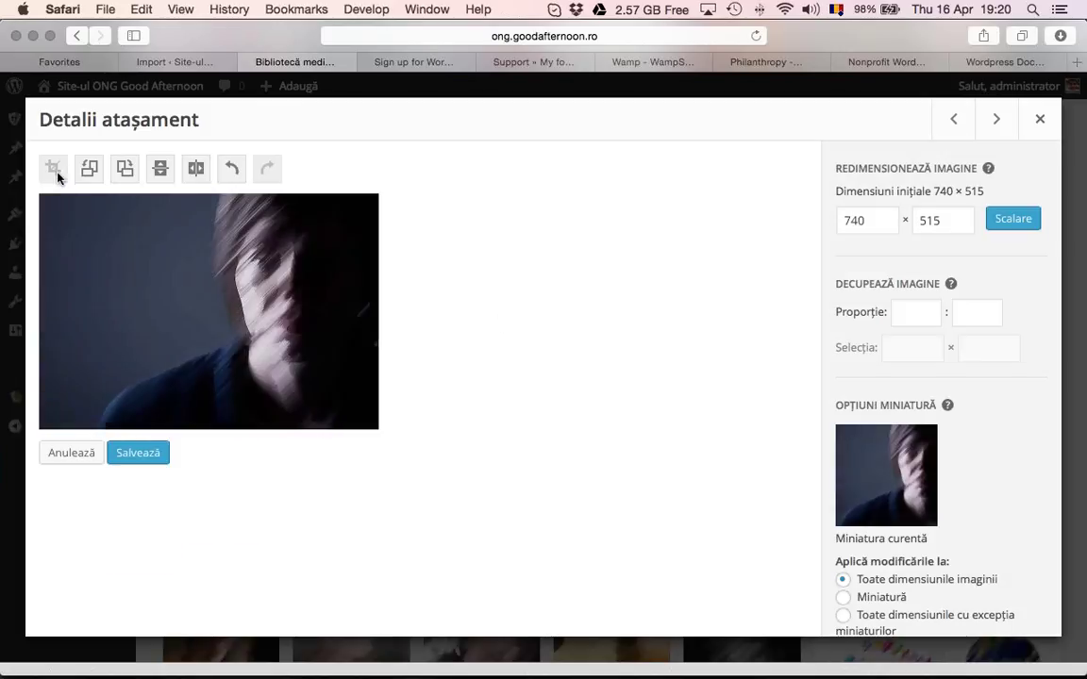
click(68, 453)
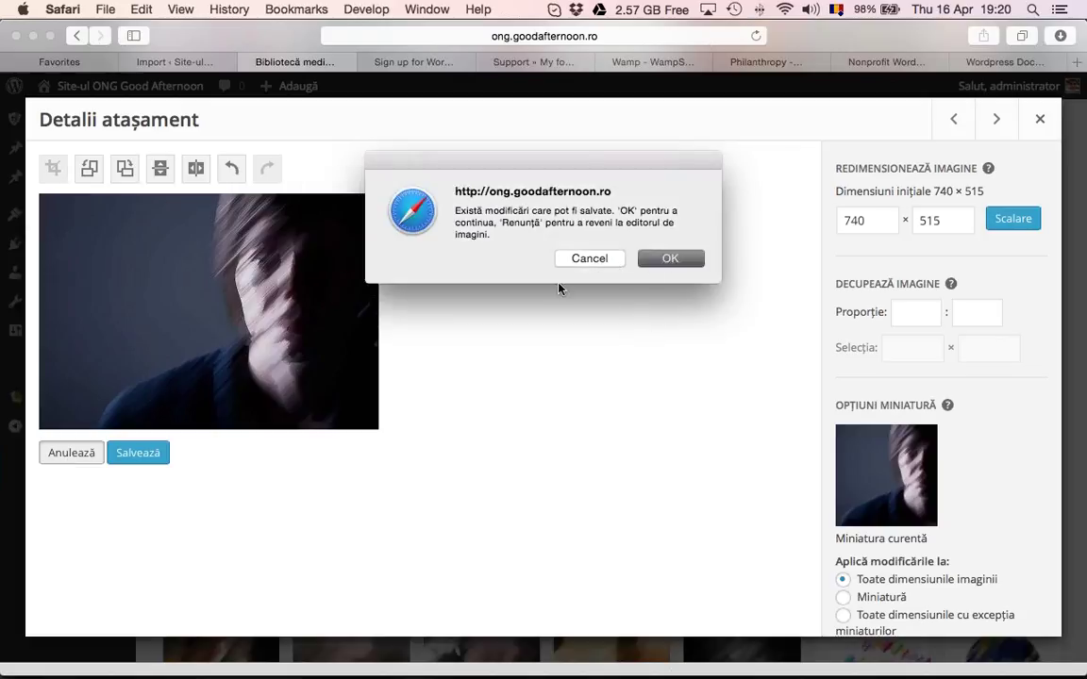
key(Return)
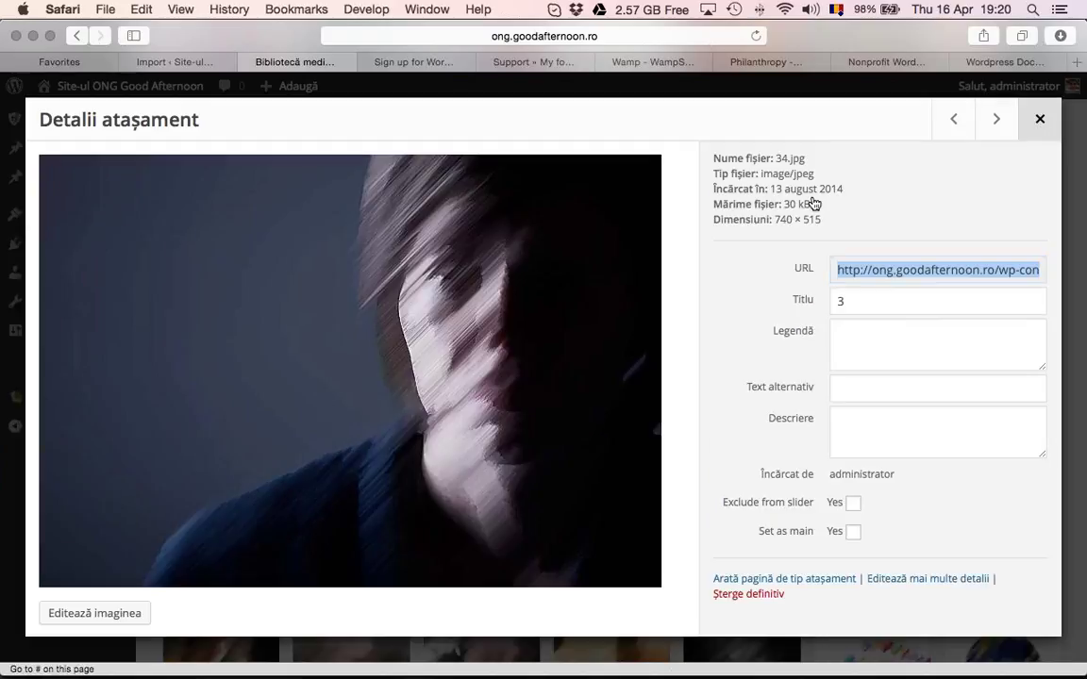
key(Escape)
click(253, 664)
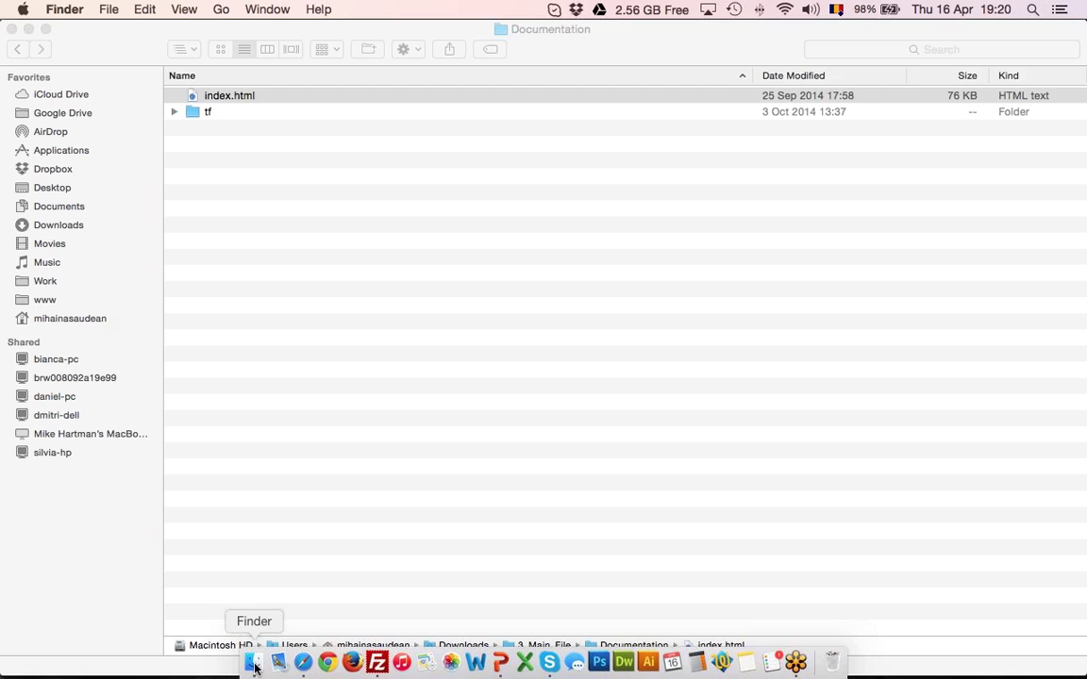
Select five desktop screenshots and drag them onto the Media Library to upload them
key(F11)
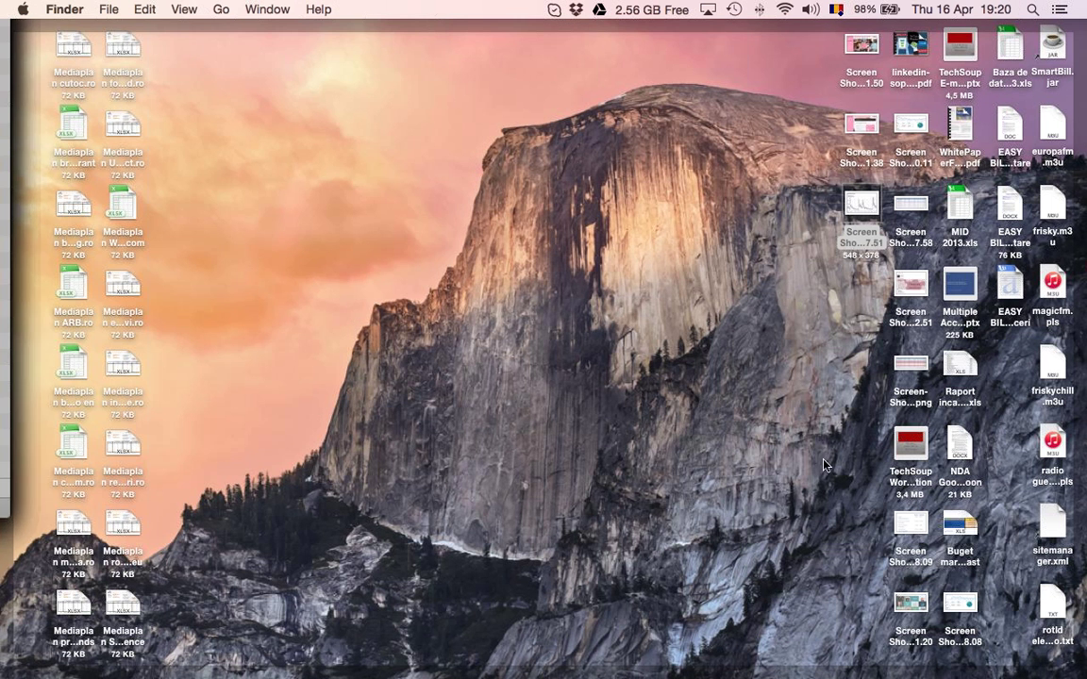
click(909, 603)
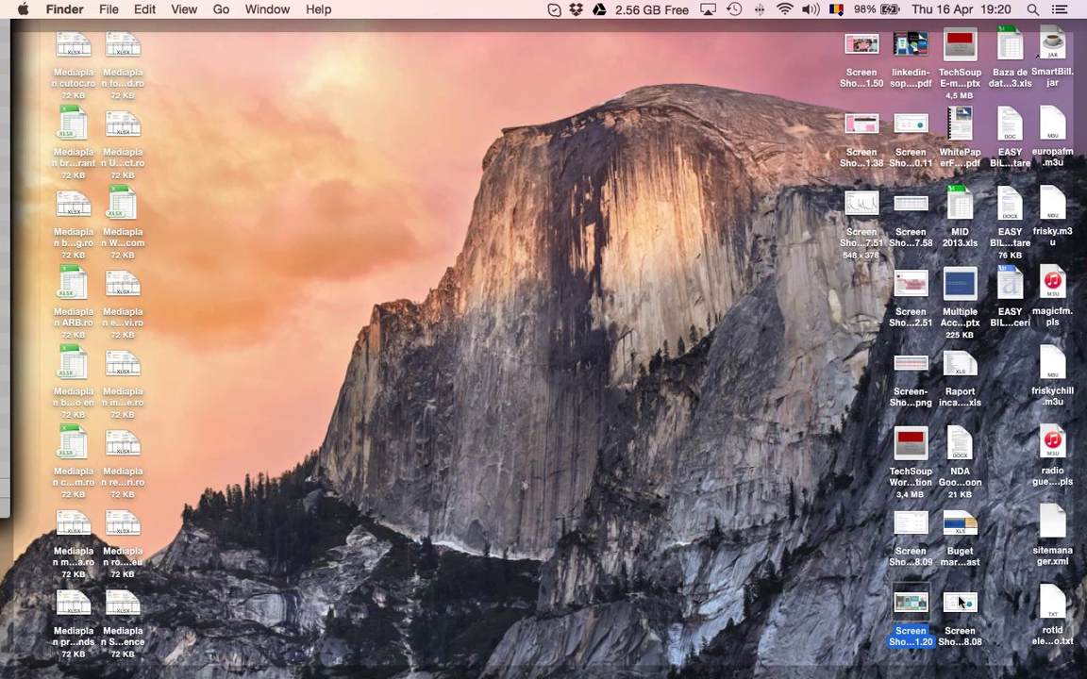
super+click(922, 525)
super+click(862, 210)
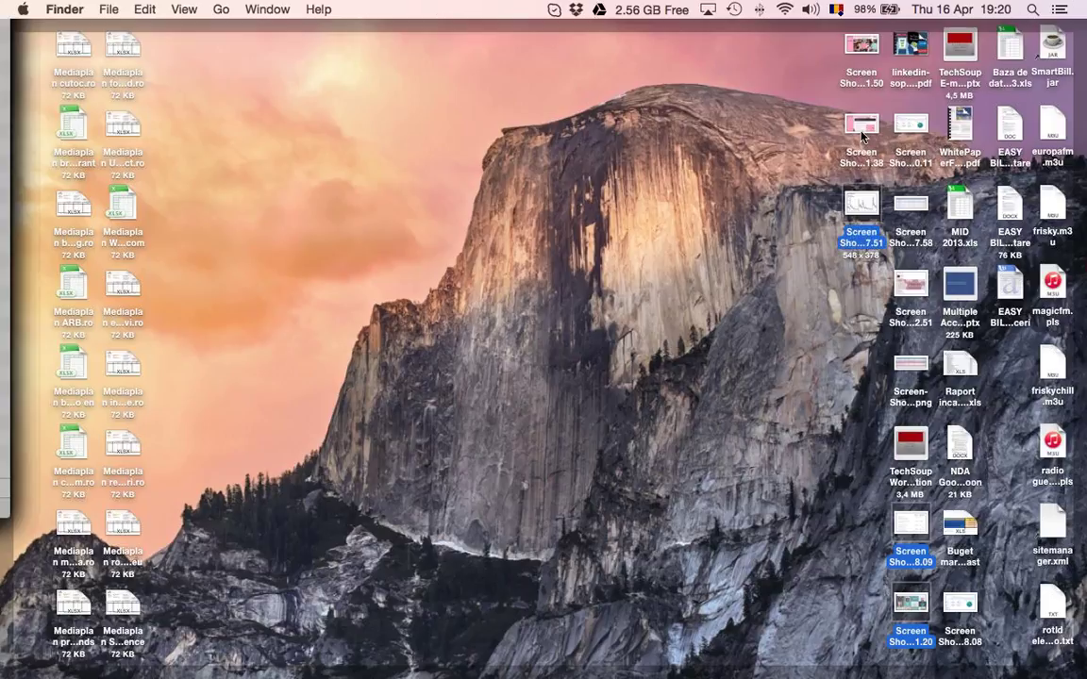
super+click(861, 126)
super+click(861, 52)
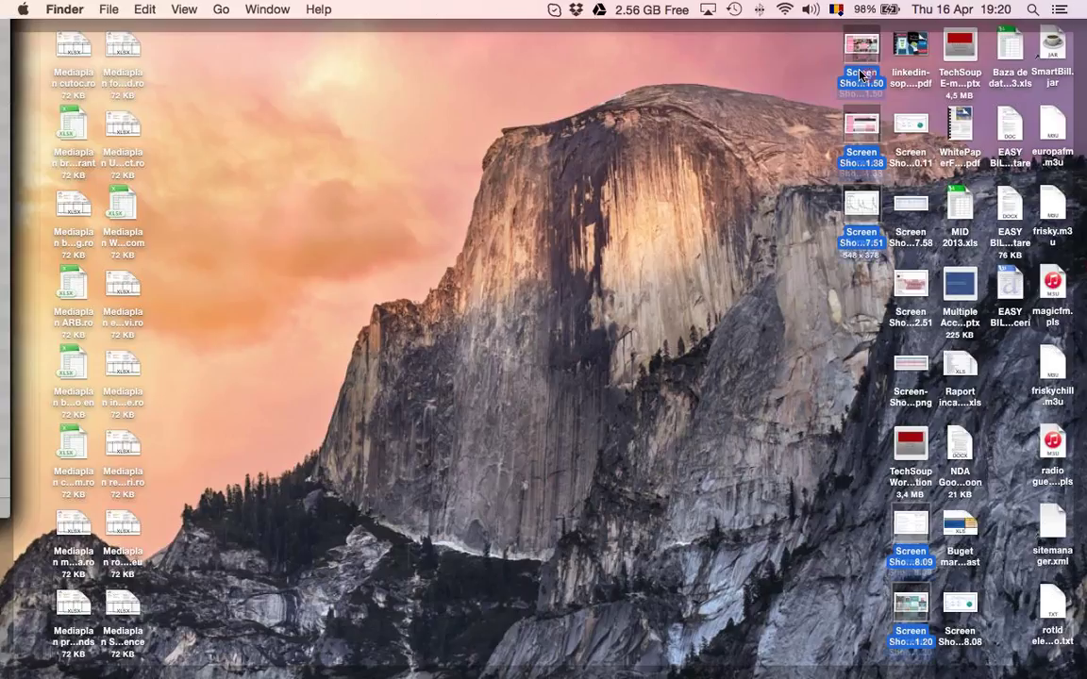
key(super+Tab)
drag(860, 64, 613, 193)
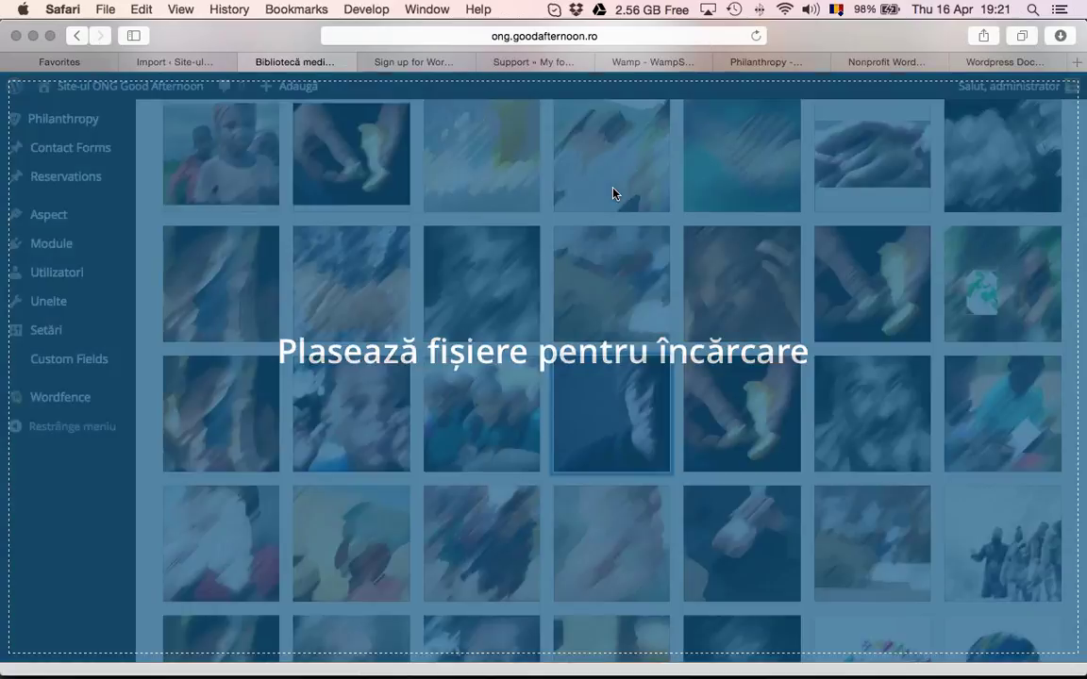
From the Pages list of 26 published pages, open Get Involved in the editor
scroll(641, 283, up, 5)
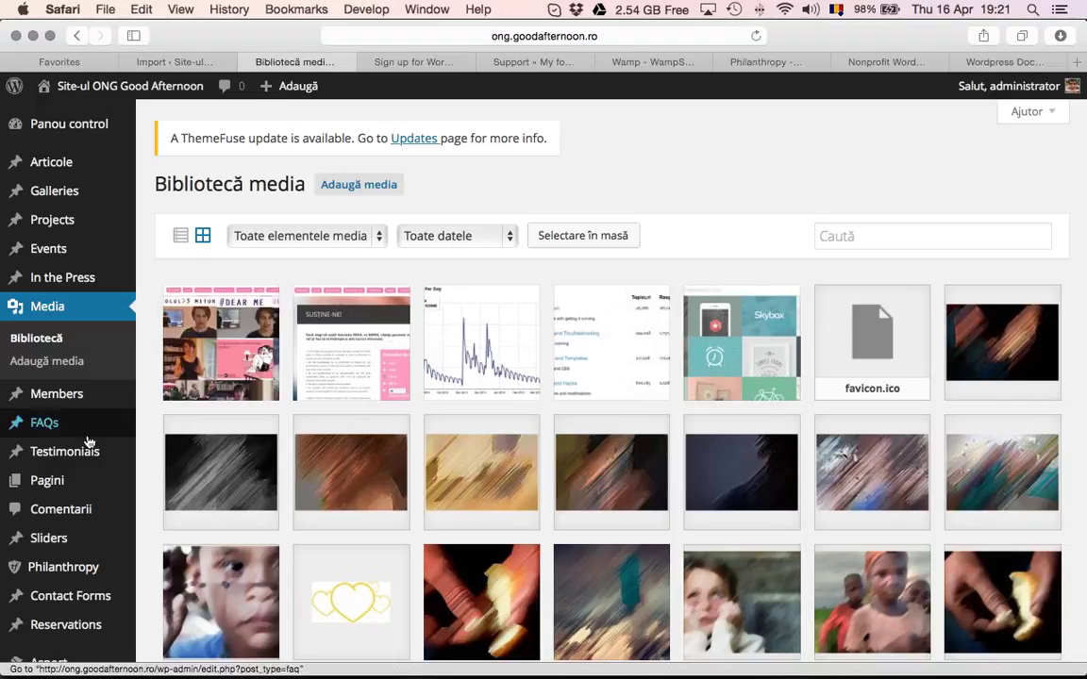
click(75, 481)
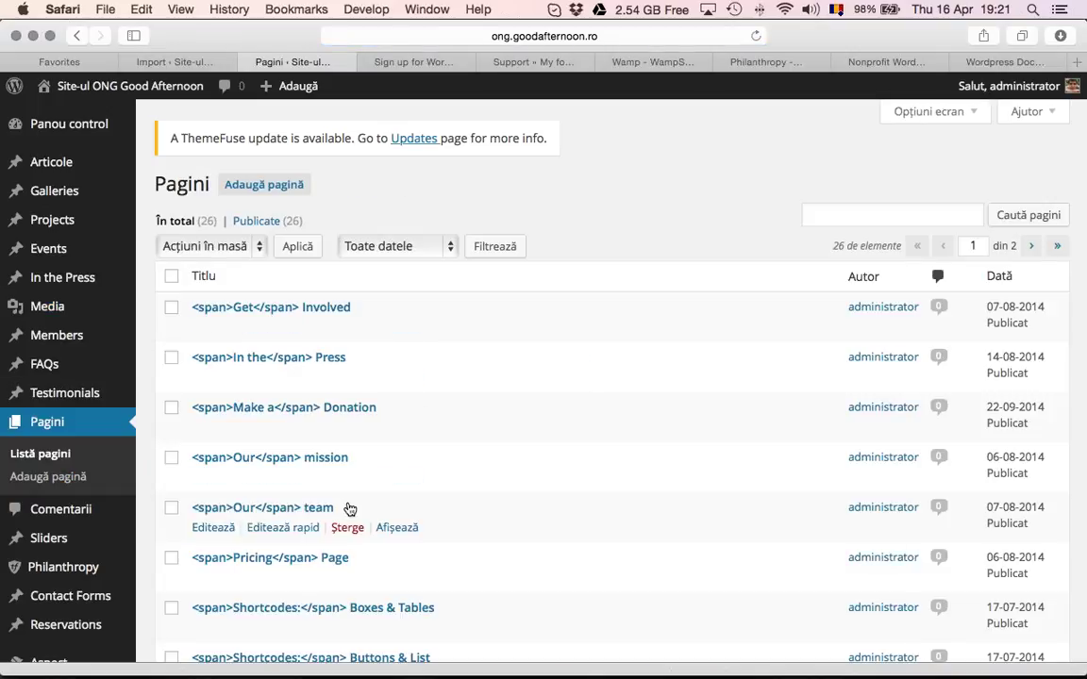
scroll(350, 509, down, 5)
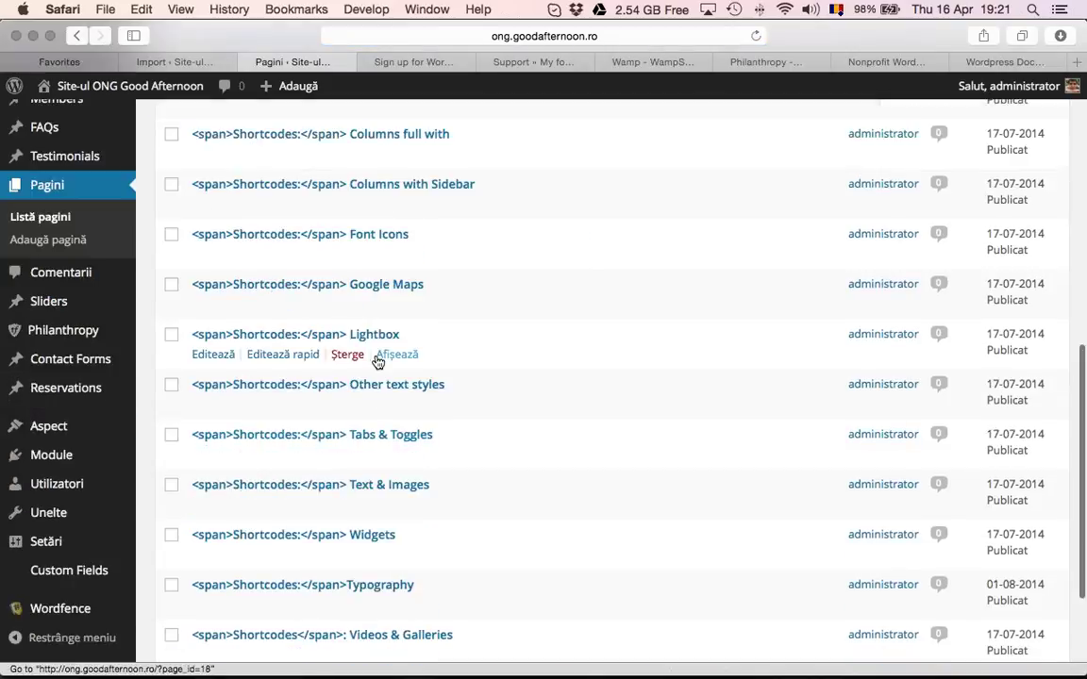
scroll(377, 362, up, 15)
click(330, 341)
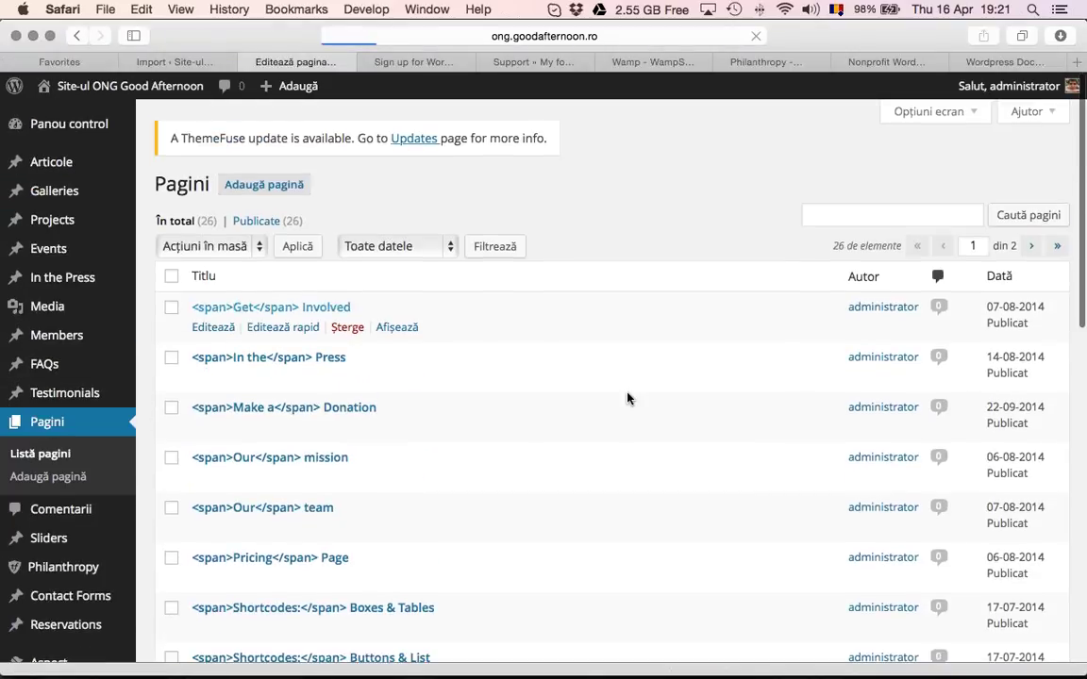
In the Visual editor, delete the existing image from the Donate column
click(751, 302)
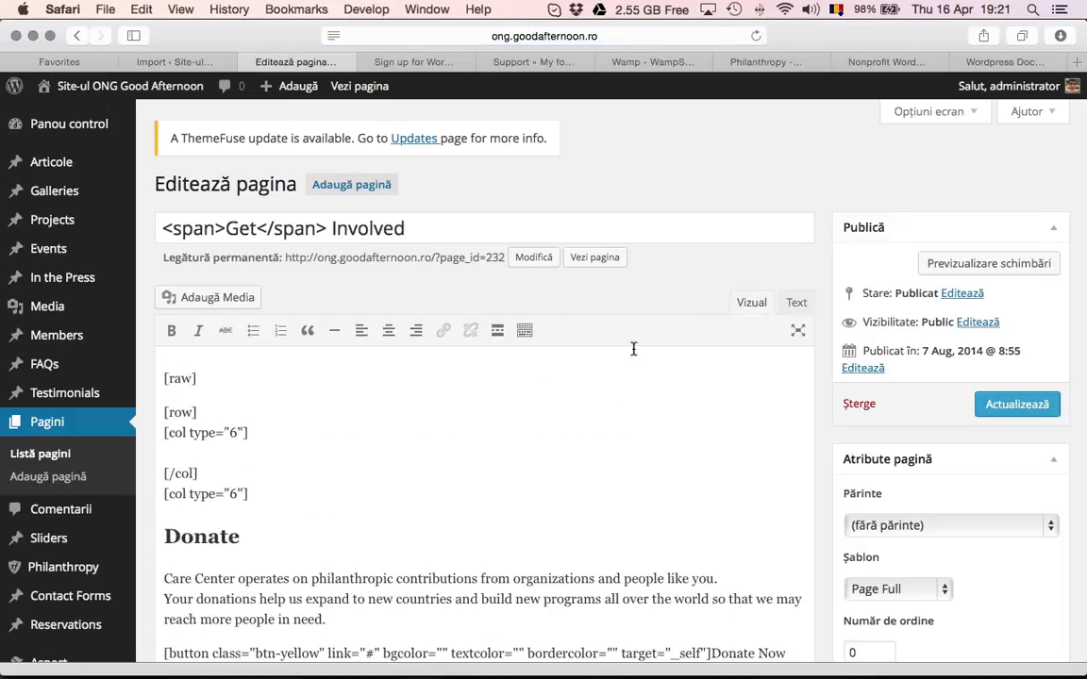
scroll(324, 391, down, 4)
click(453, 385)
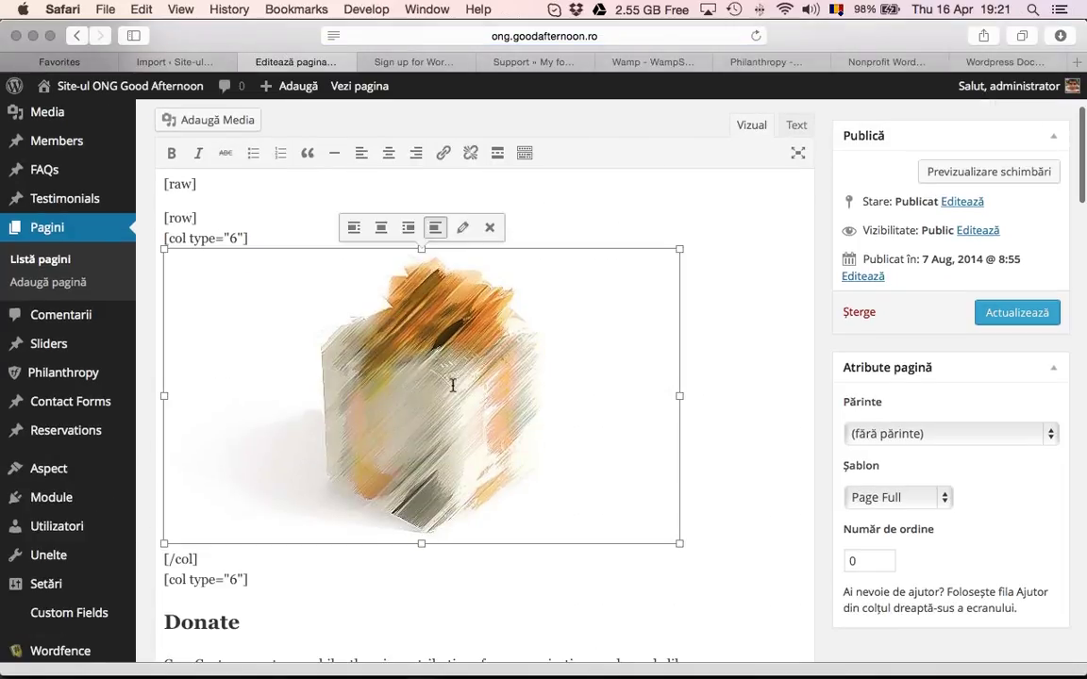
click(490, 228)
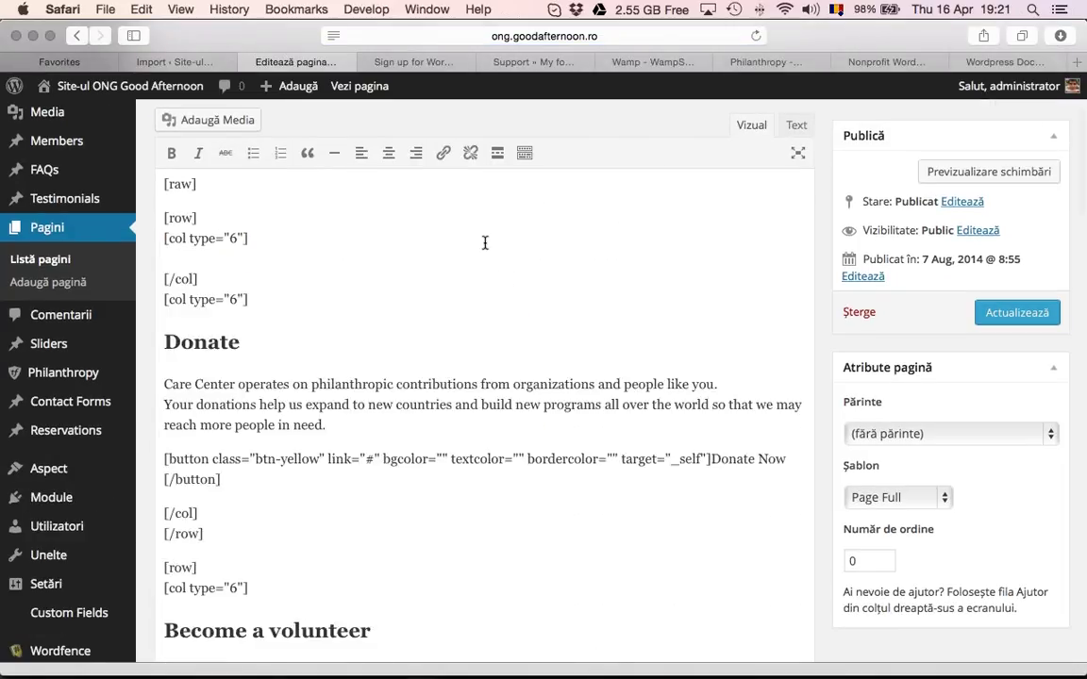
click(179, 256)
Insert the newest screenshot from the Media Library there and update the page
click(217, 122)
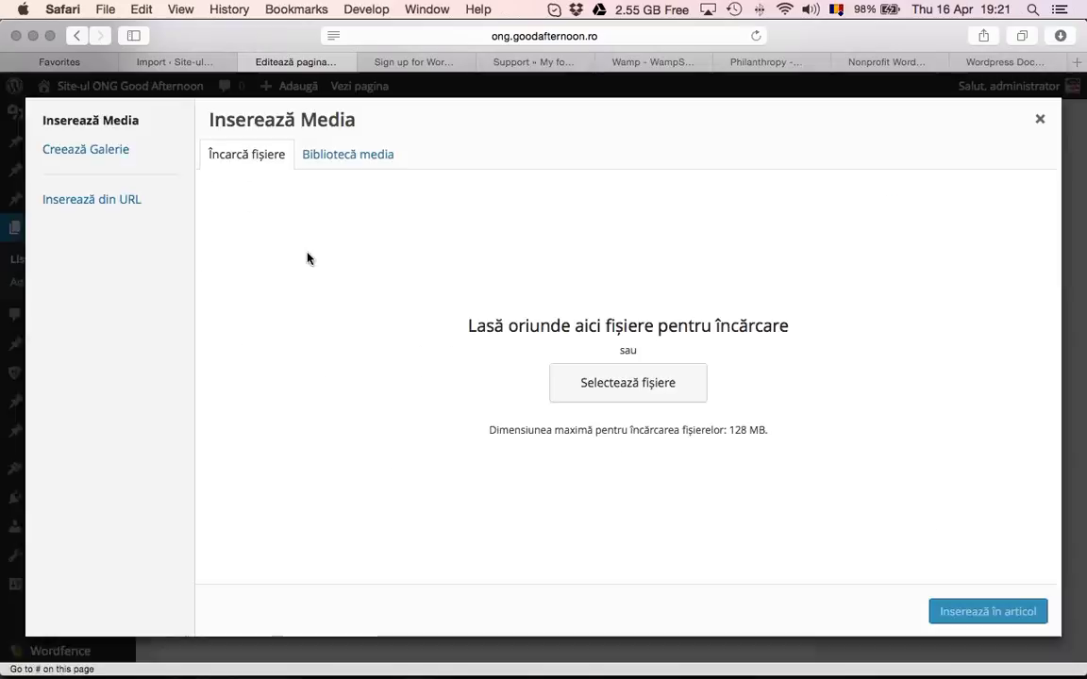
click(347, 153)
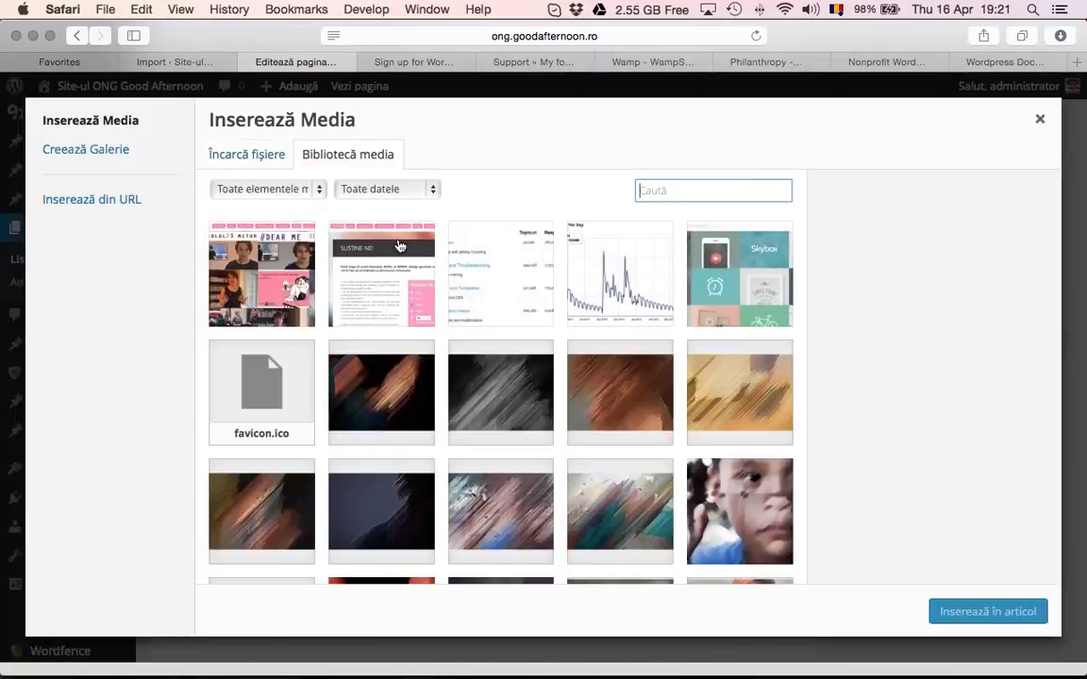
click(243, 245)
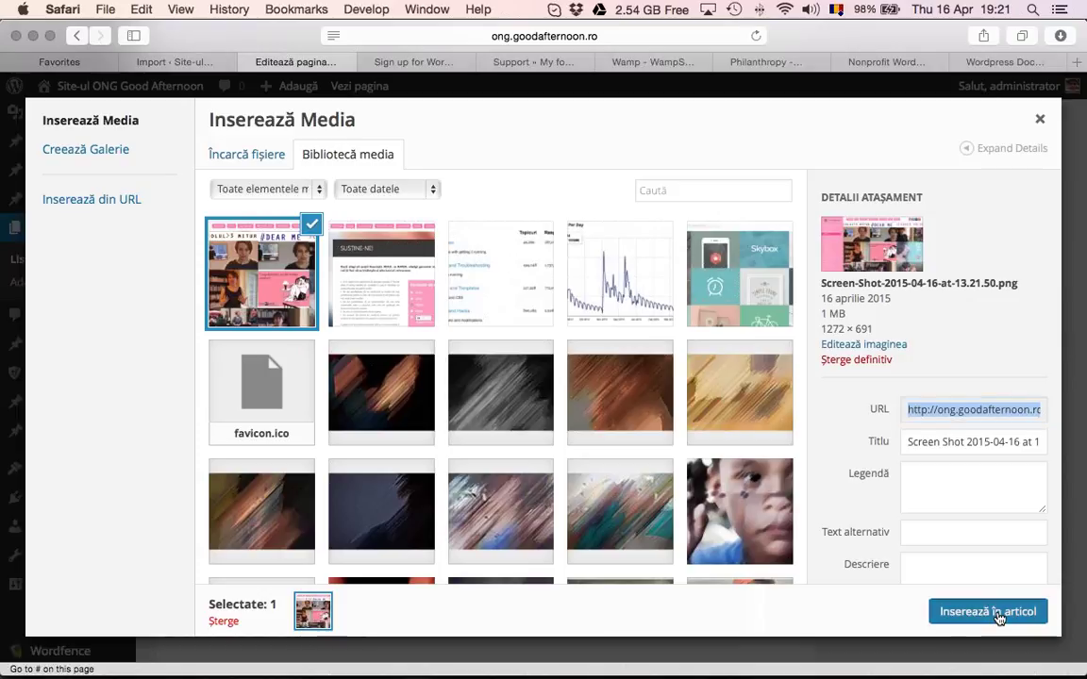
click(988, 611)
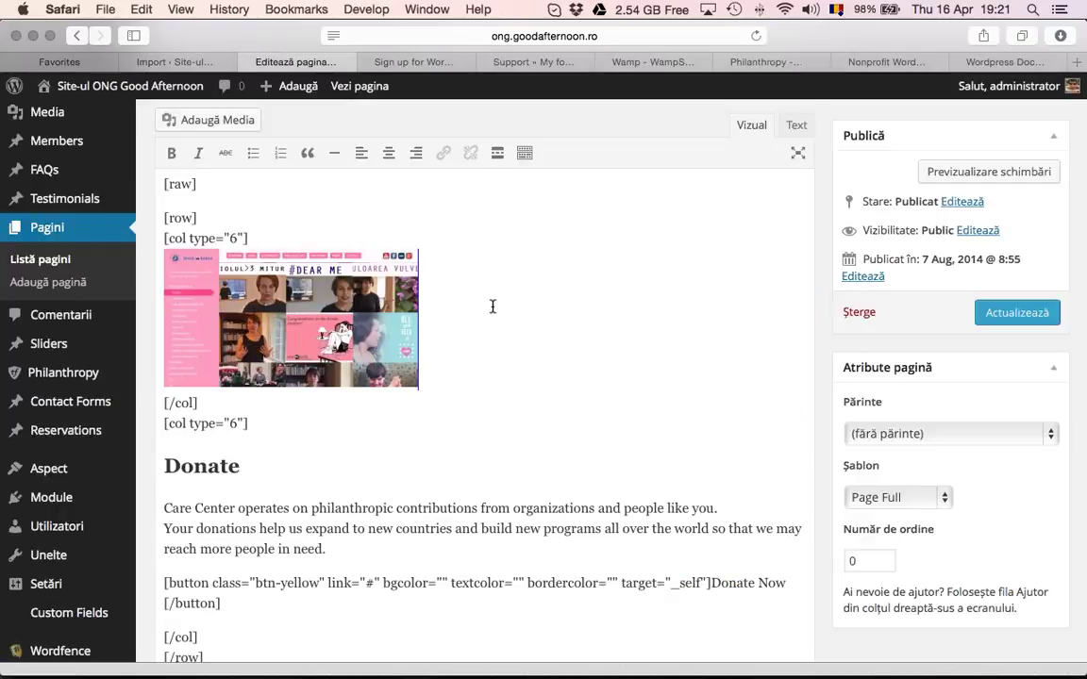
click(981, 315)
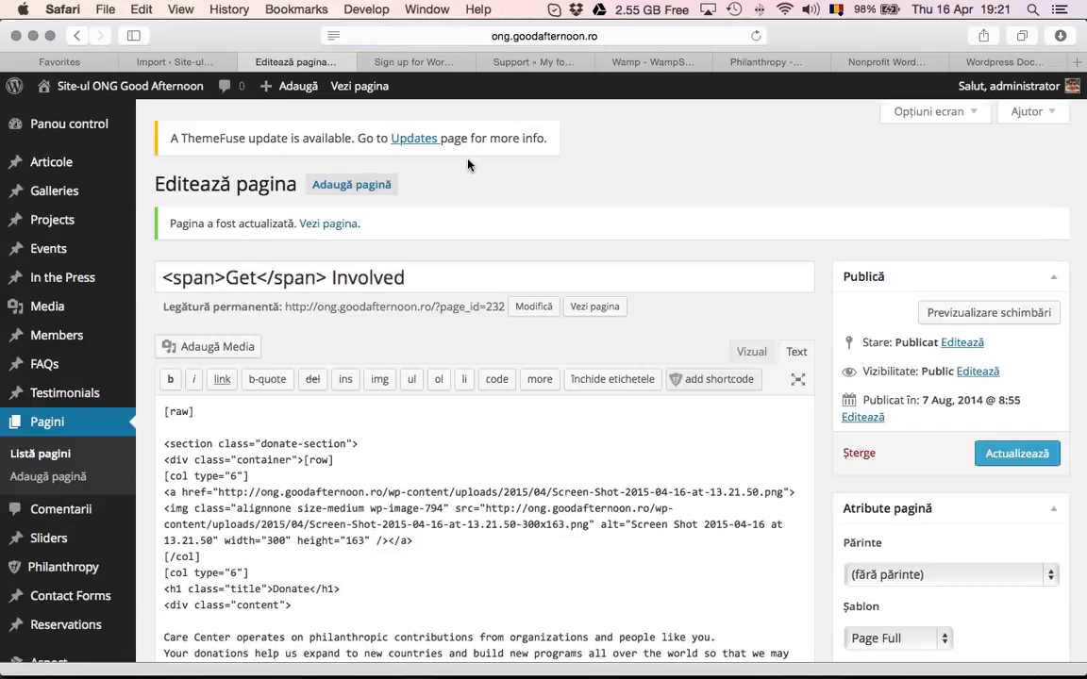
click(441, 63)
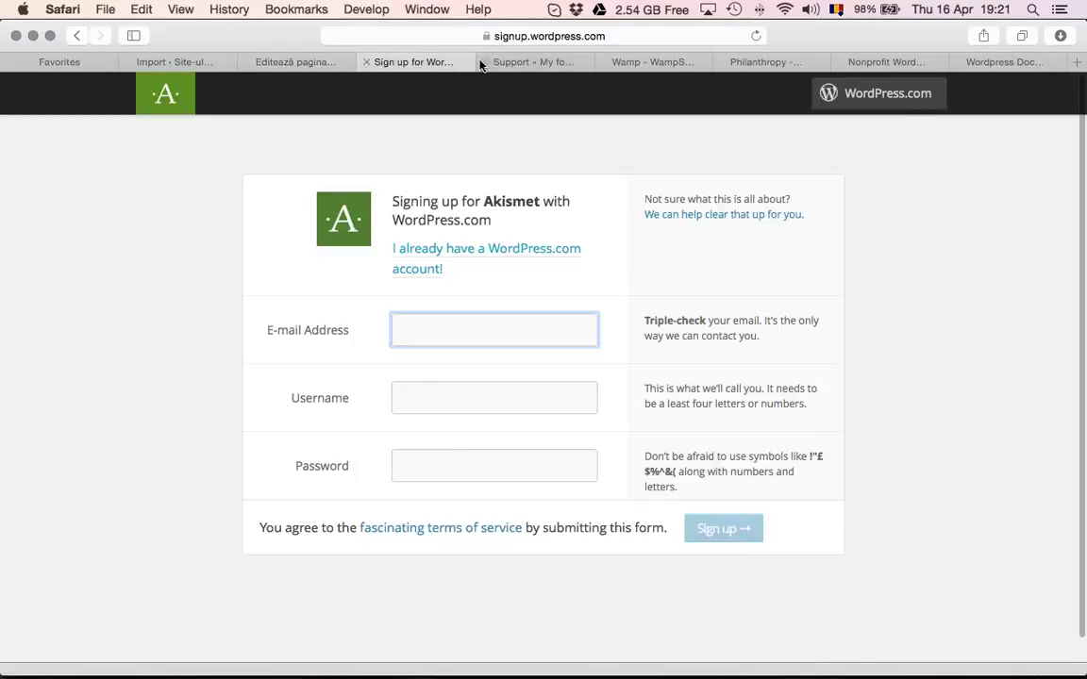
View the live home page, then check Get Involved showing the new screenshot beside Donate
click(317, 64)
click(121, 85)
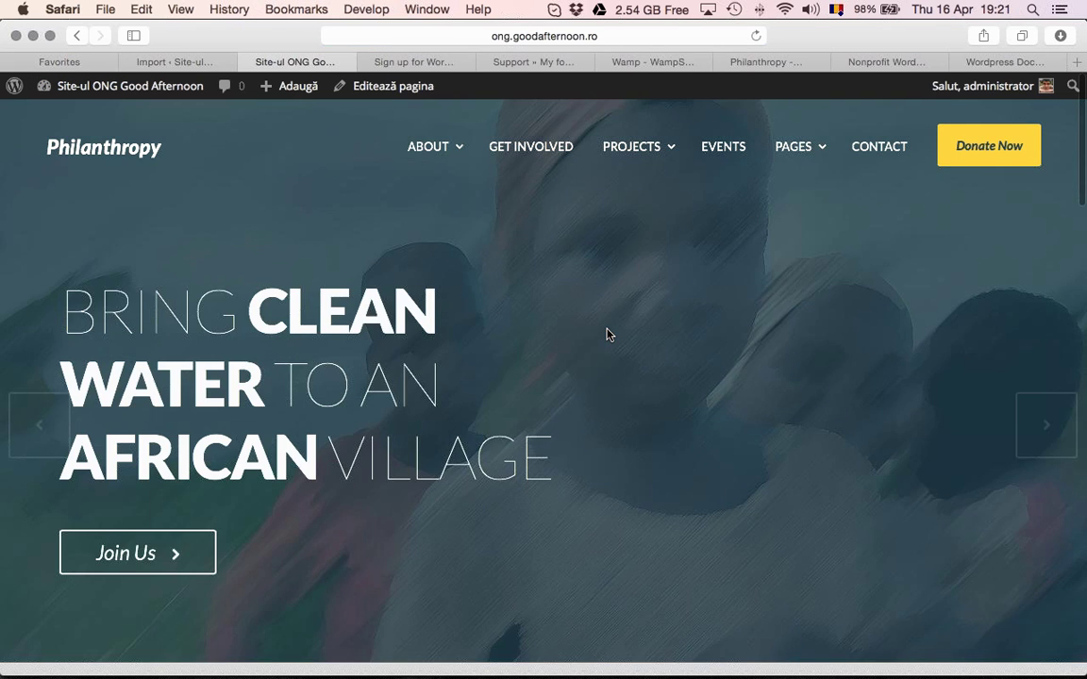
scroll(609, 335, down, 10)
scroll(608, 335, down, 10)
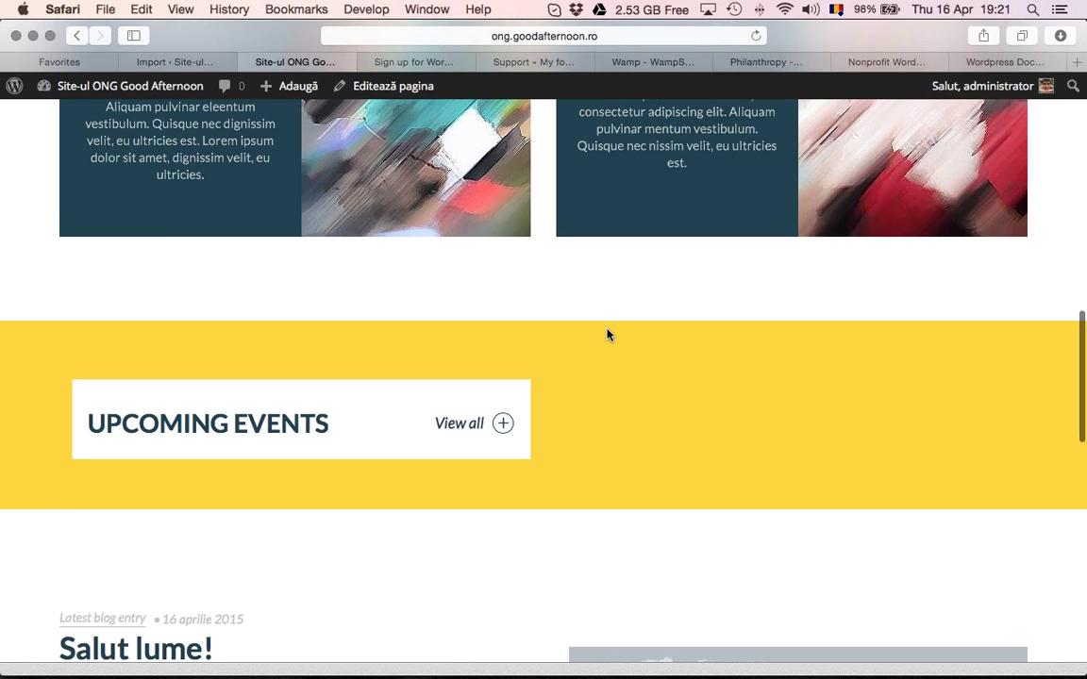
scroll(608, 335, down, 3)
scroll(607, 335, up, 20)
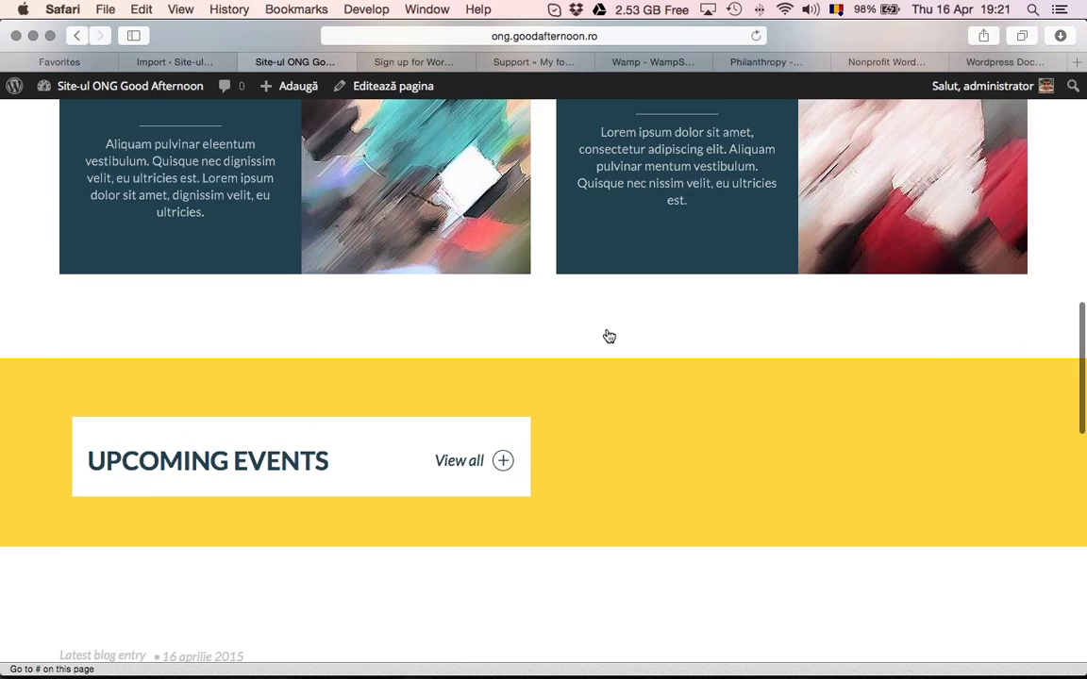
click(552, 151)
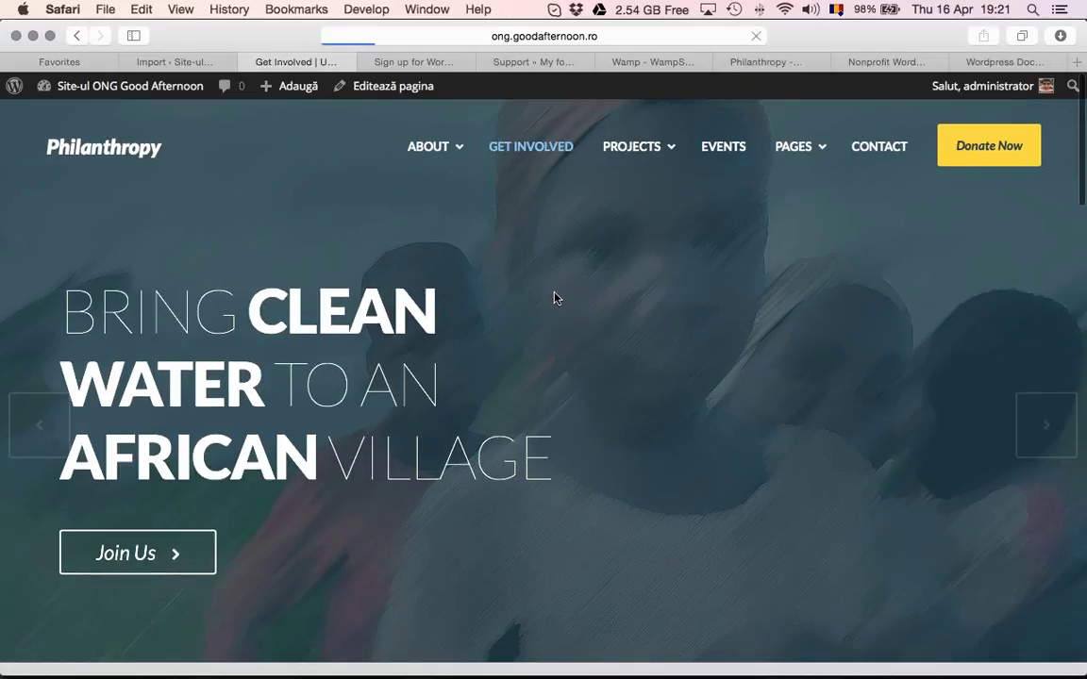
scroll(497, 328, down, 1)
scroll(498, 328, down, 1)
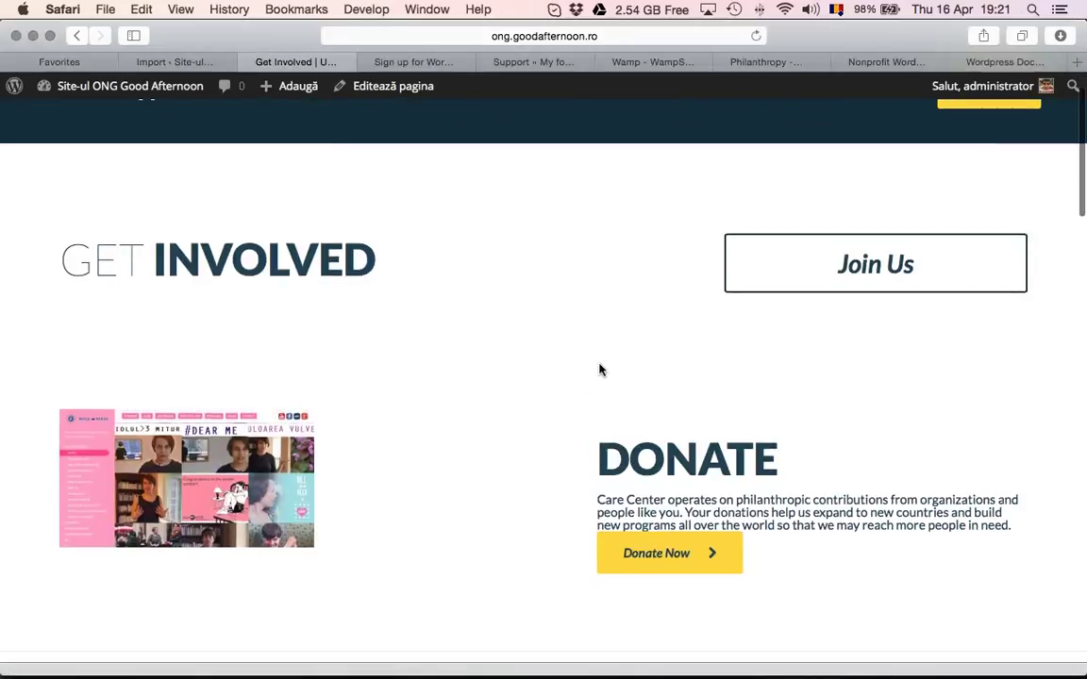
scroll(599, 370, down, 4)
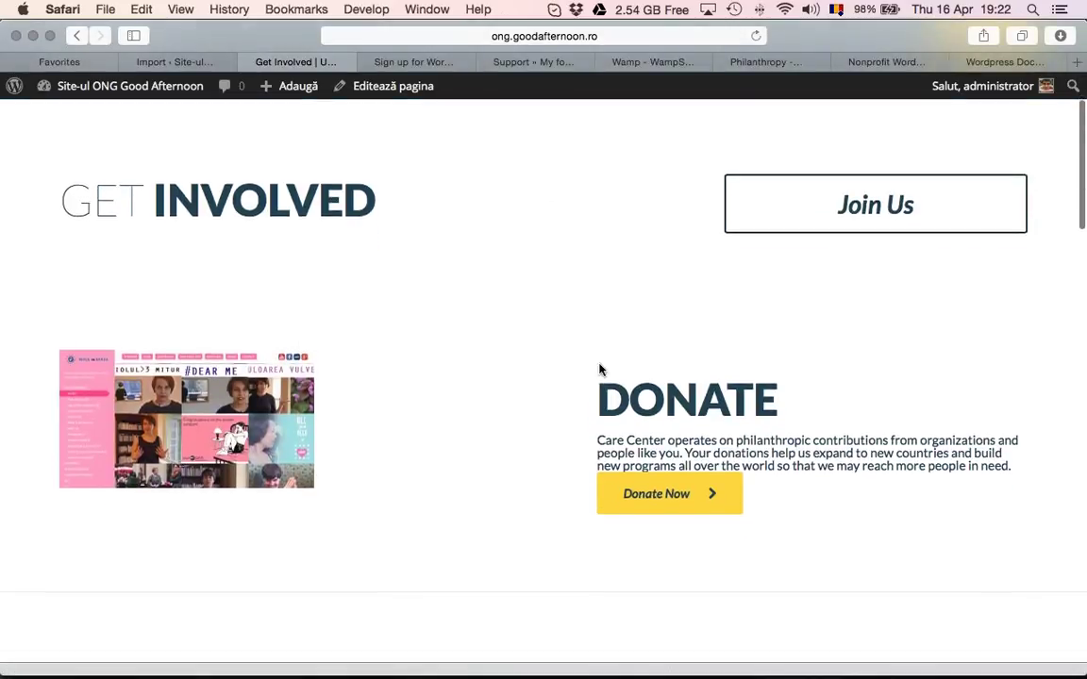
scroll(599, 369, down, 4)
scroll(599, 369, up, 10)
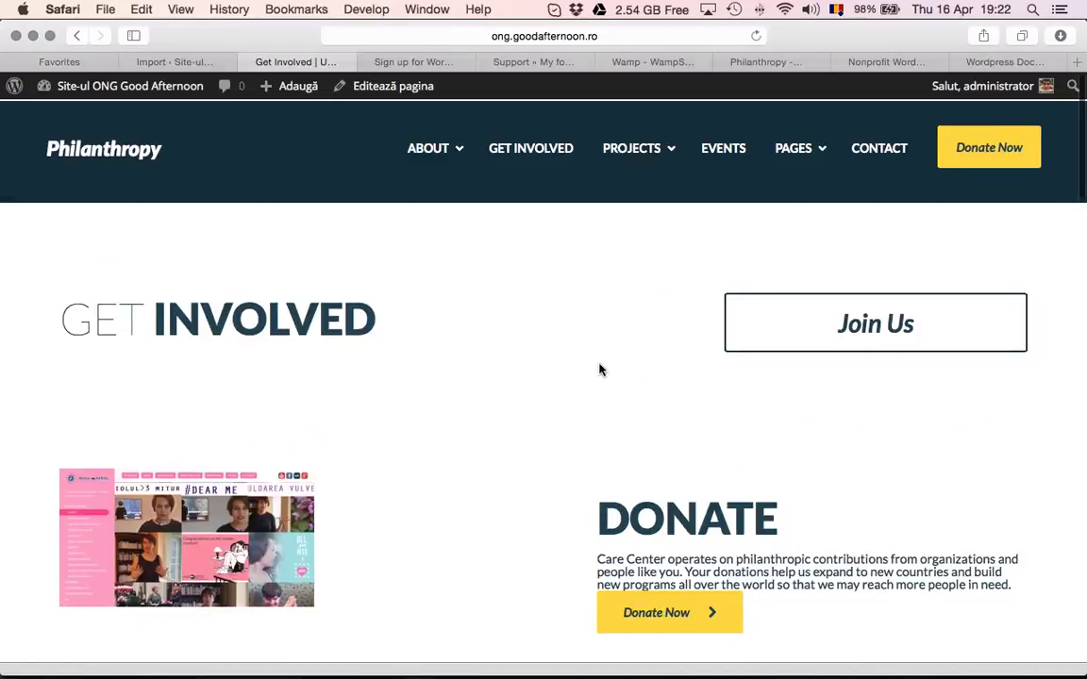
Revisit the Get Involved editor from the admin bar, then return to the live page
click(174, 89)
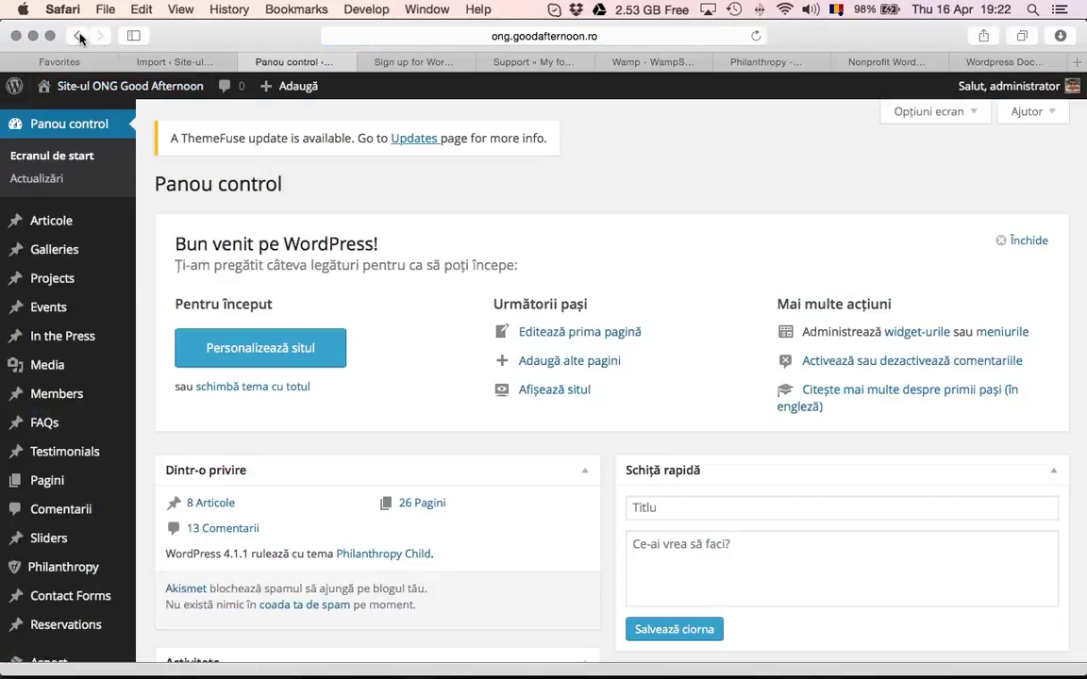
click(77, 35)
click(382, 86)
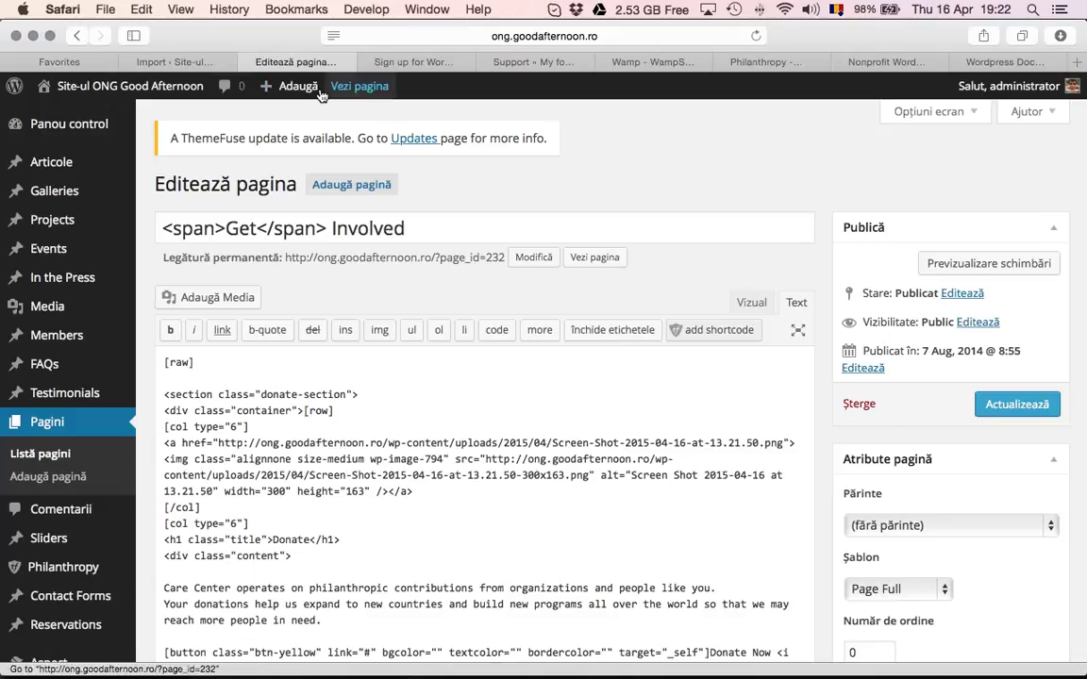
key(super+bracketleft)
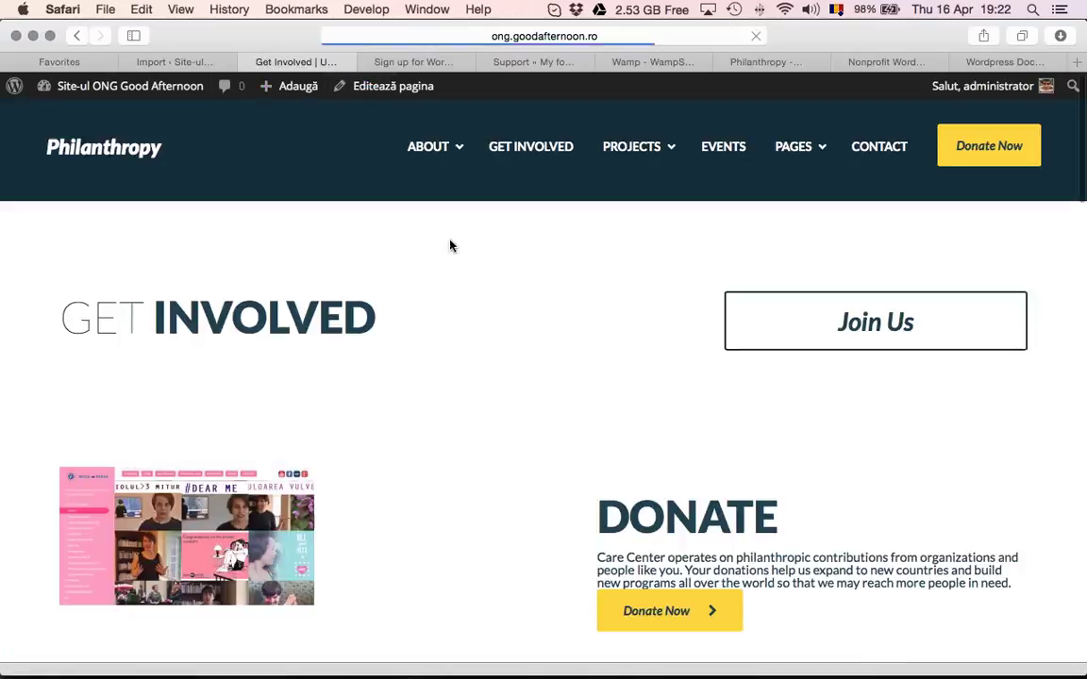
Browse the Events monthly calendar page, then go to Contact Us
click(737, 149)
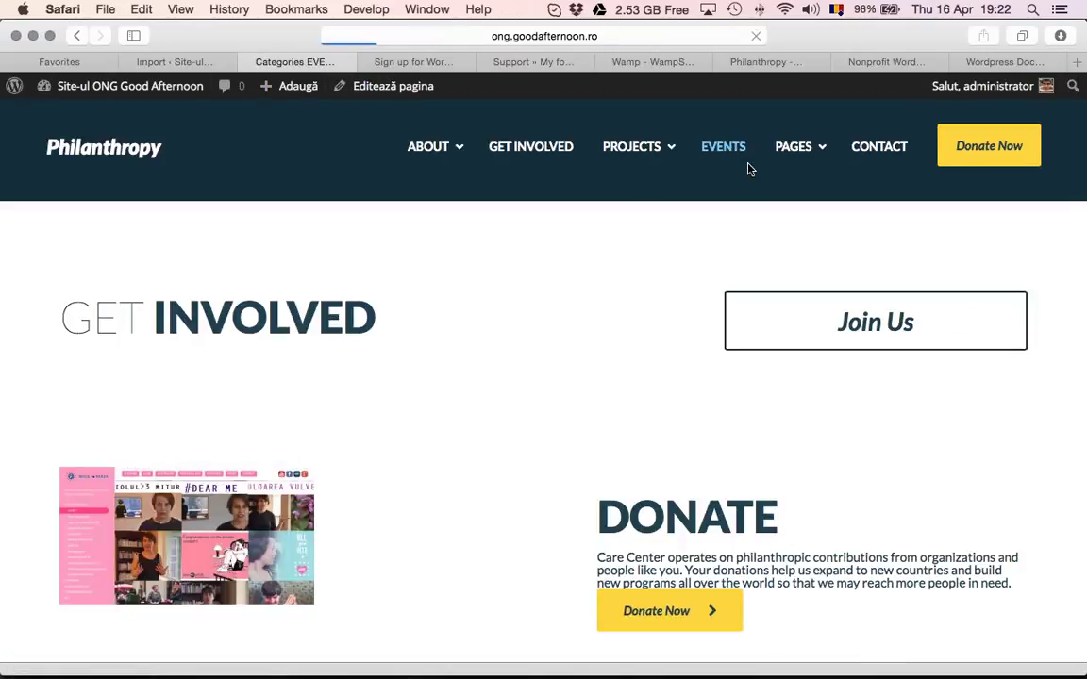
scroll(418, 436, down, 1)
scroll(418, 435, down, 10)
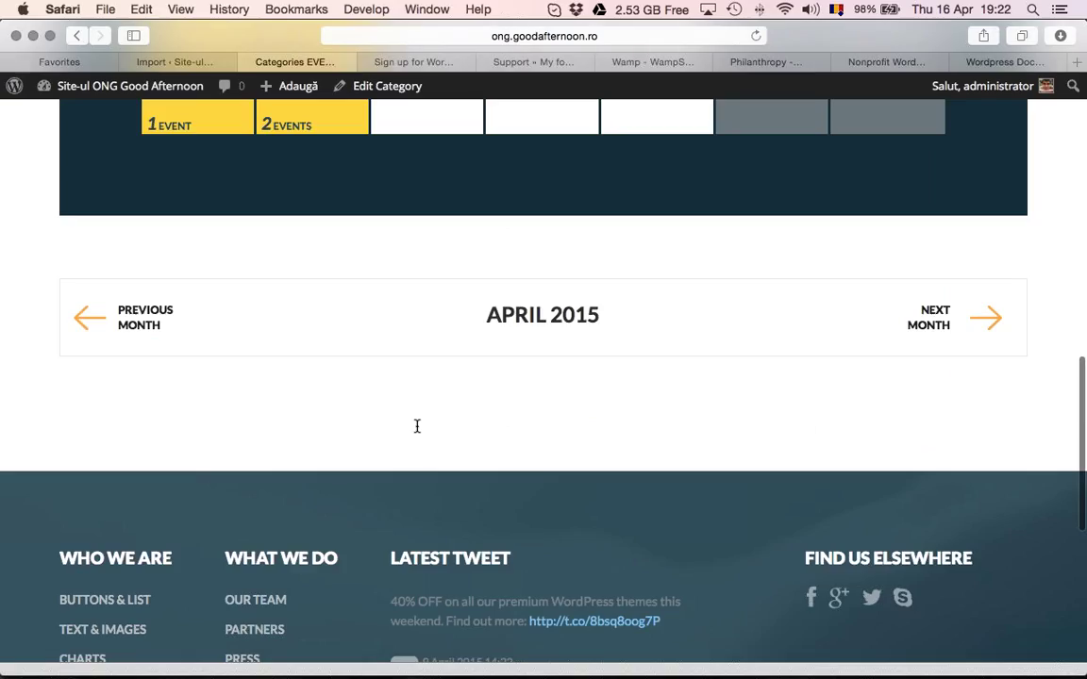
scroll(526, 400, up, 1)
scroll(527, 400, up, 10)
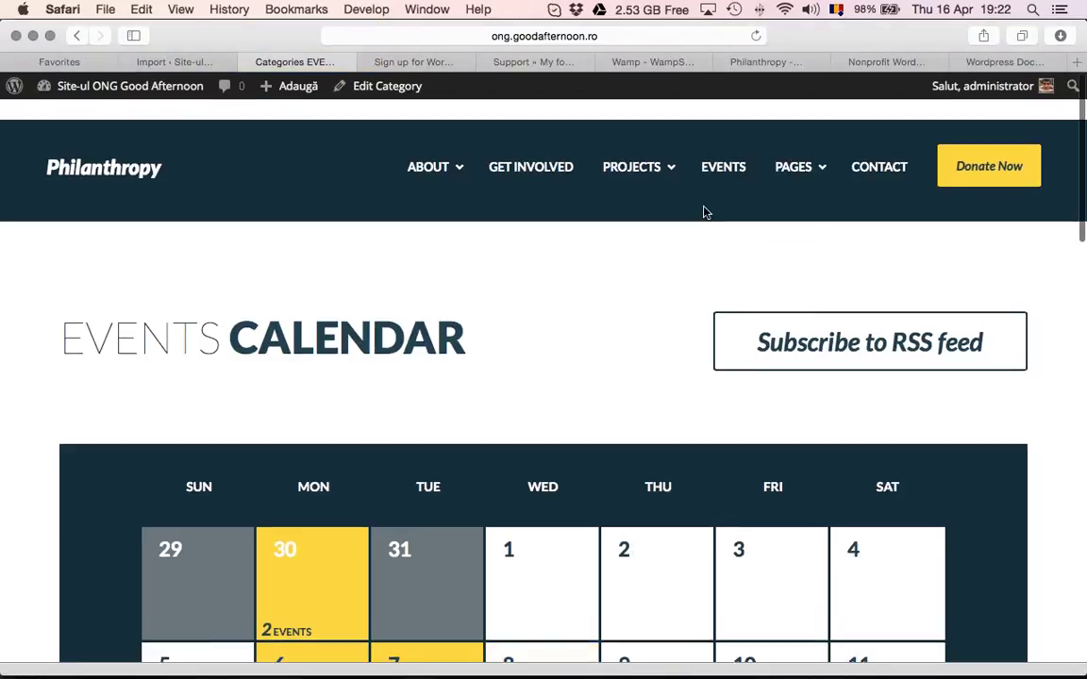
click(878, 149)
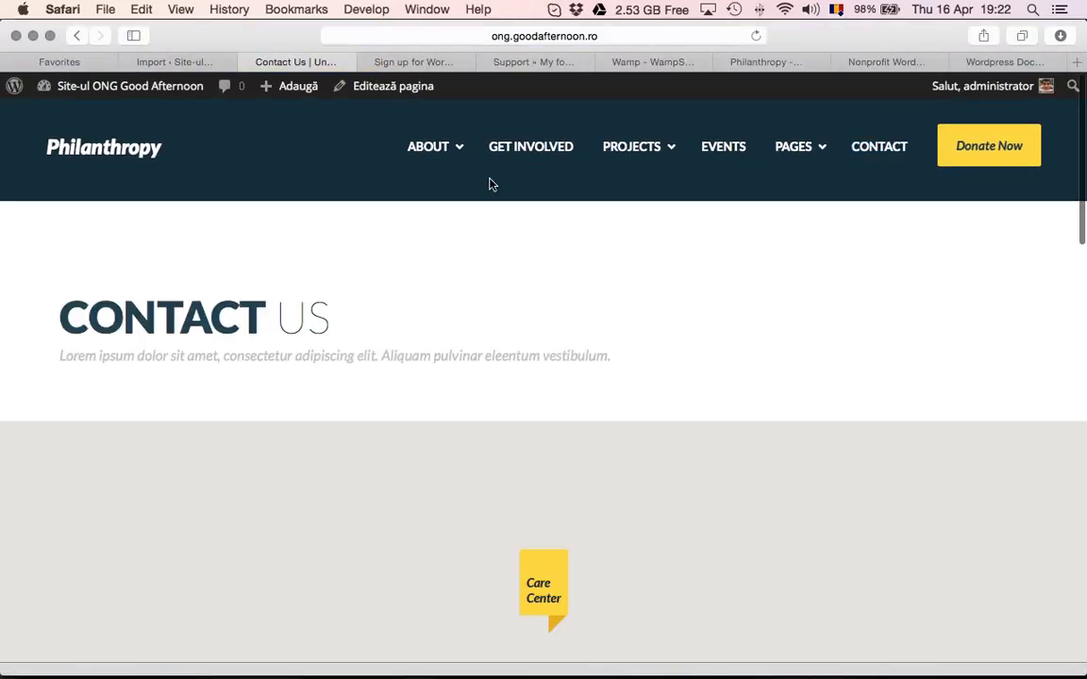
Edit Contact Us, inspecting its office map shortcodes in Text view, and finish in Visual mode
click(418, 91)
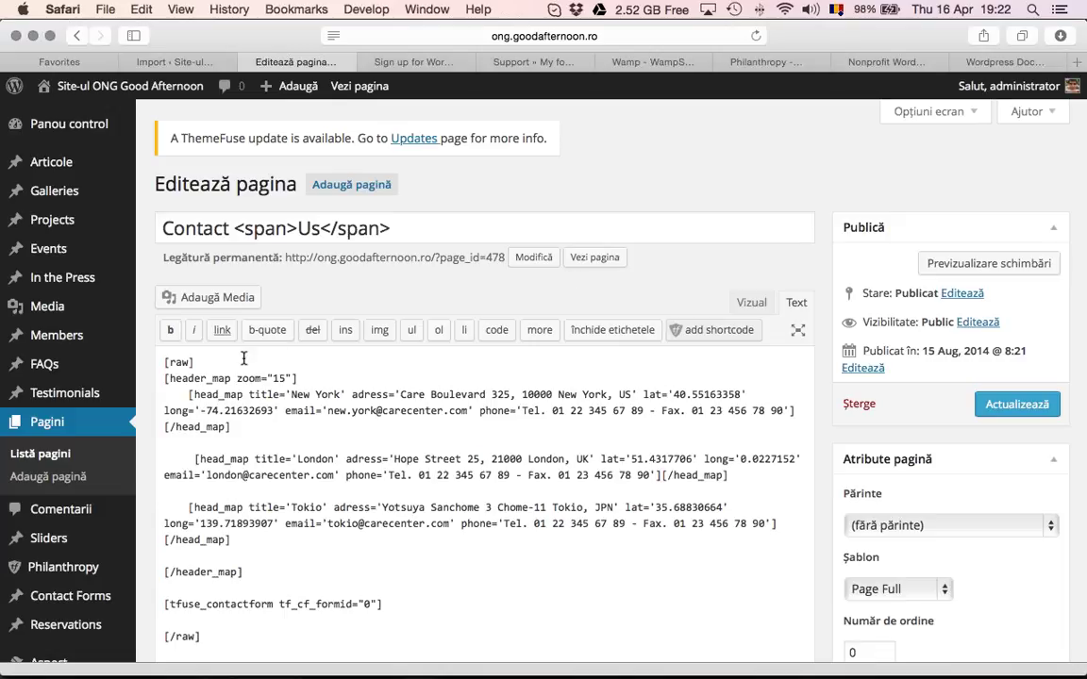
click(754, 300)
click(794, 304)
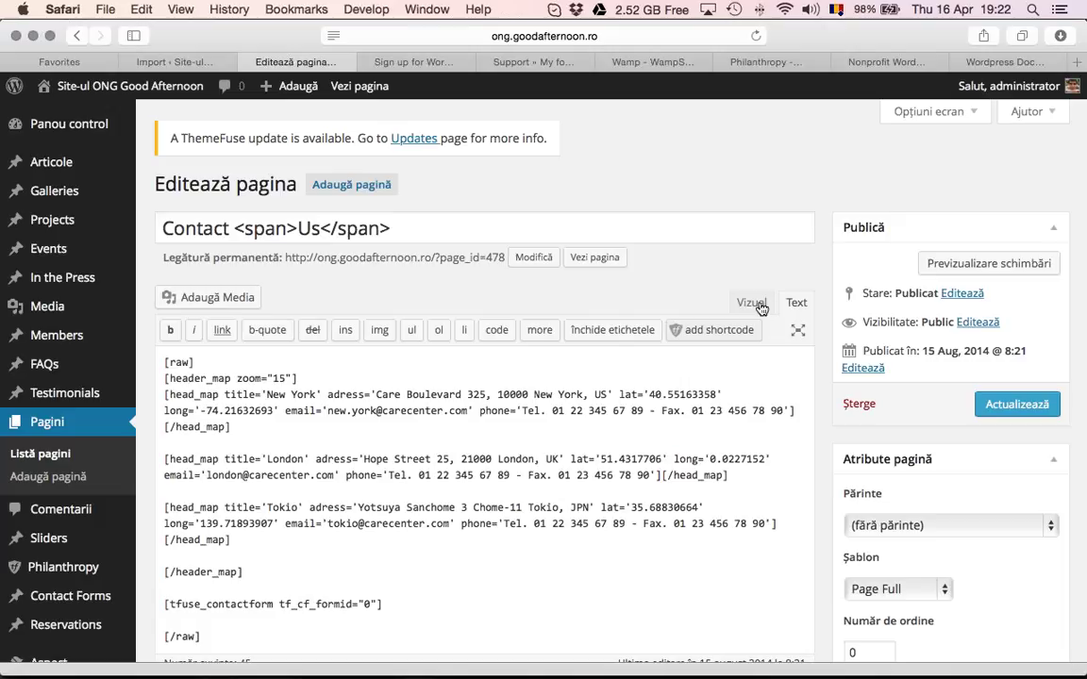
scroll(370, 503, down, 3)
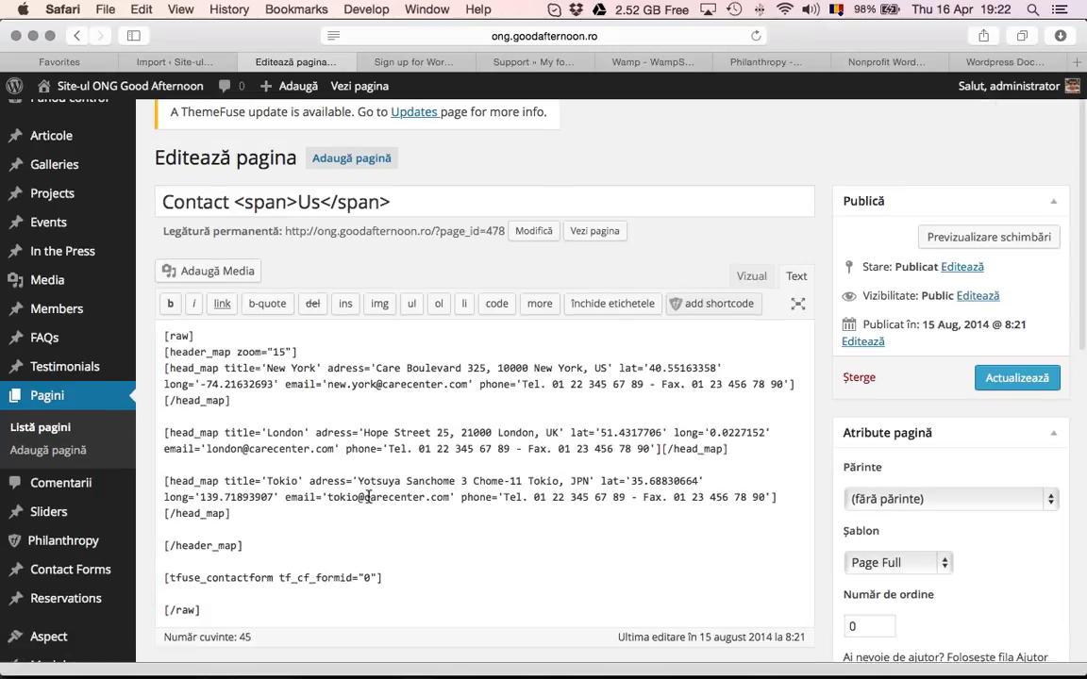
scroll(462, 394, up, 2)
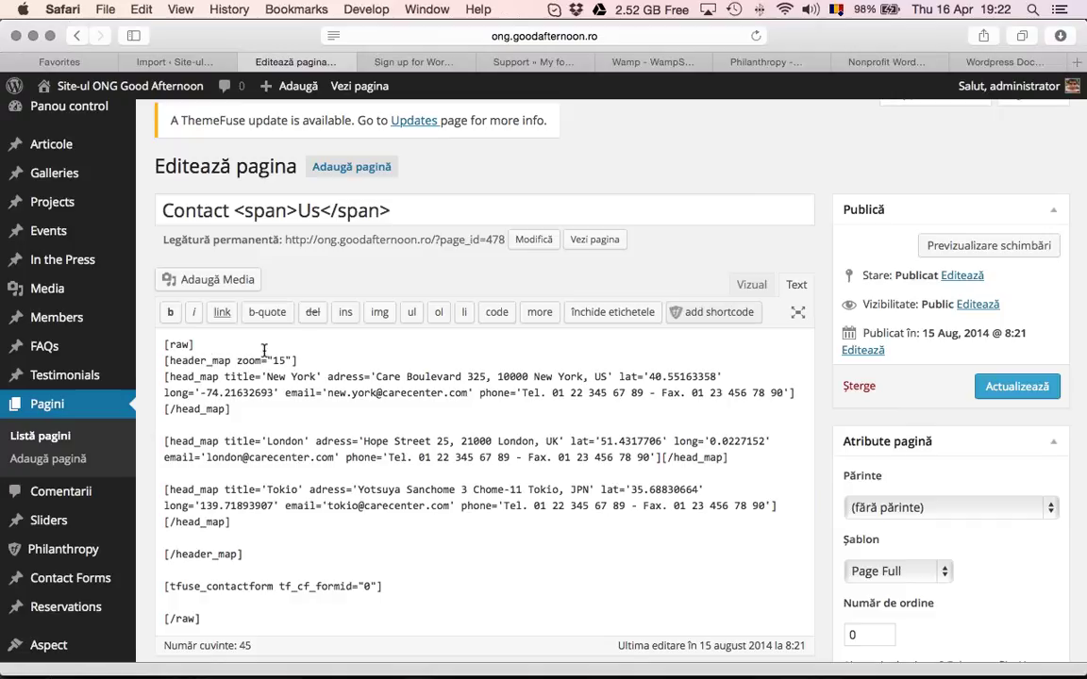
drag(206, 361, 255, 376)
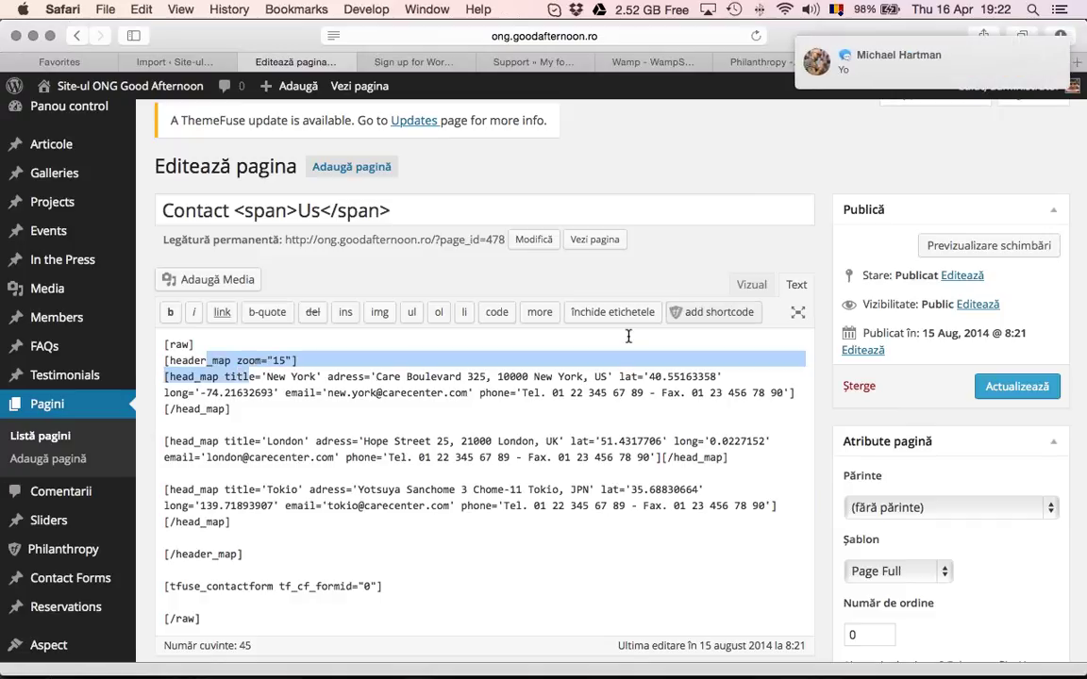
click(739, 286)
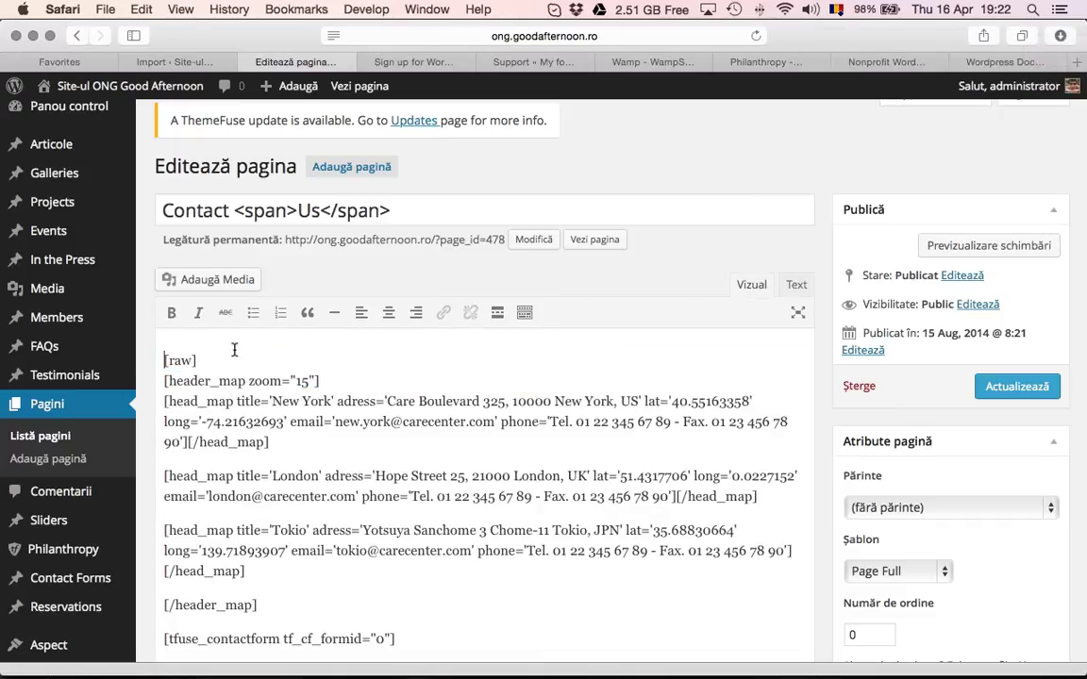
scroll(226, 312, down, 1)
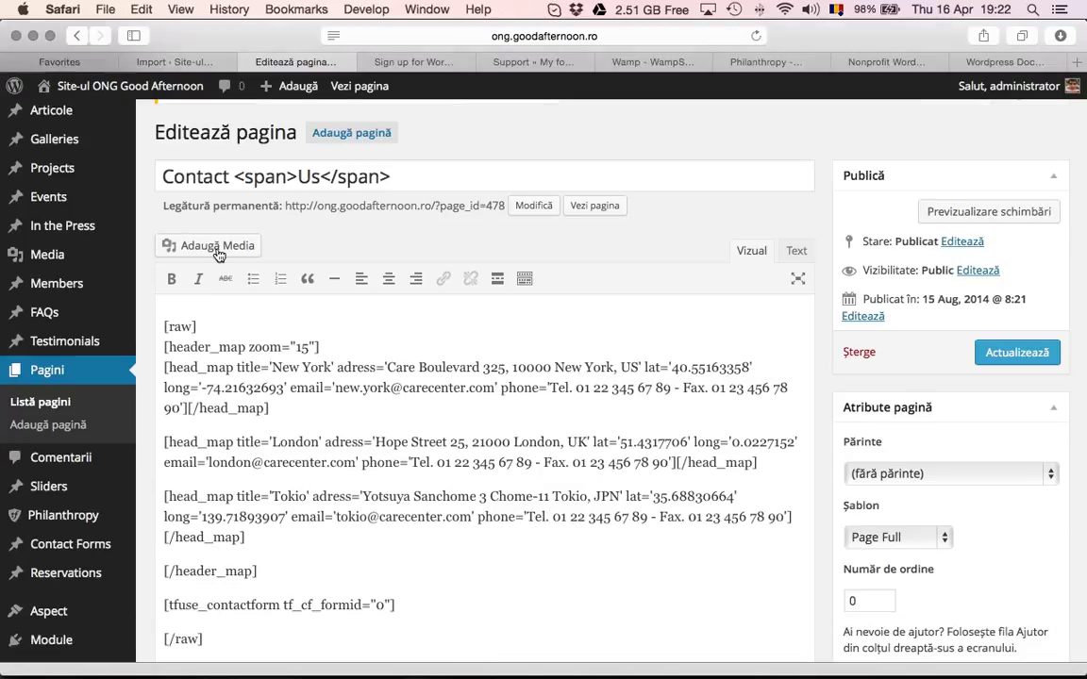
click(223, 248)
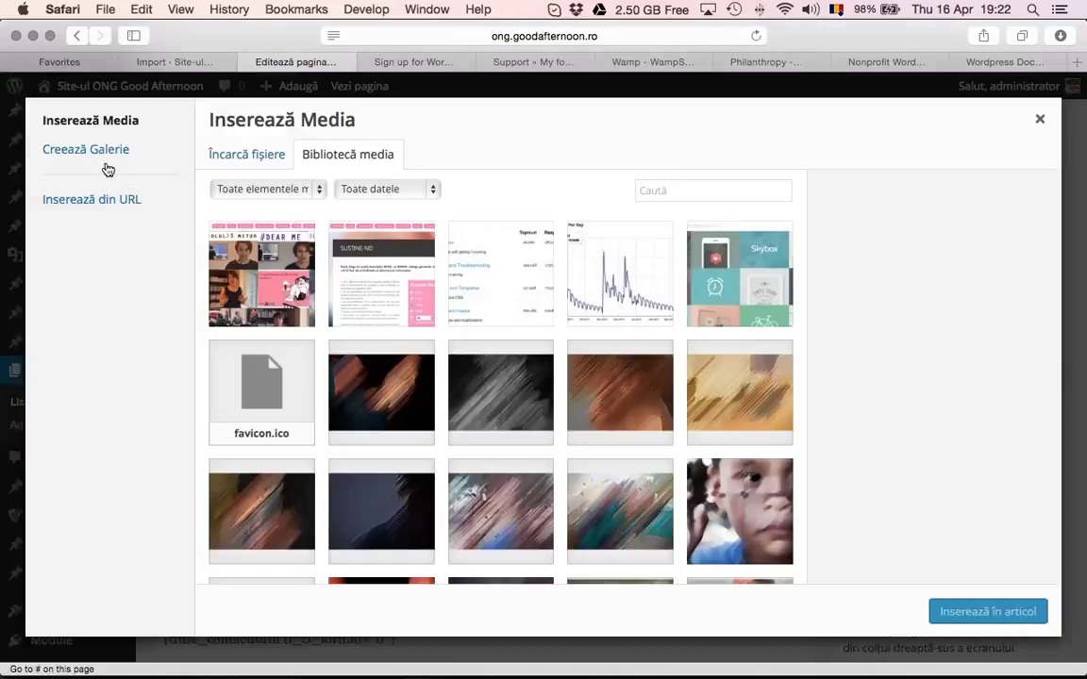
Upload img1.jpg, insert it above the Care Center map, and update Contact Us
click(226, 166)
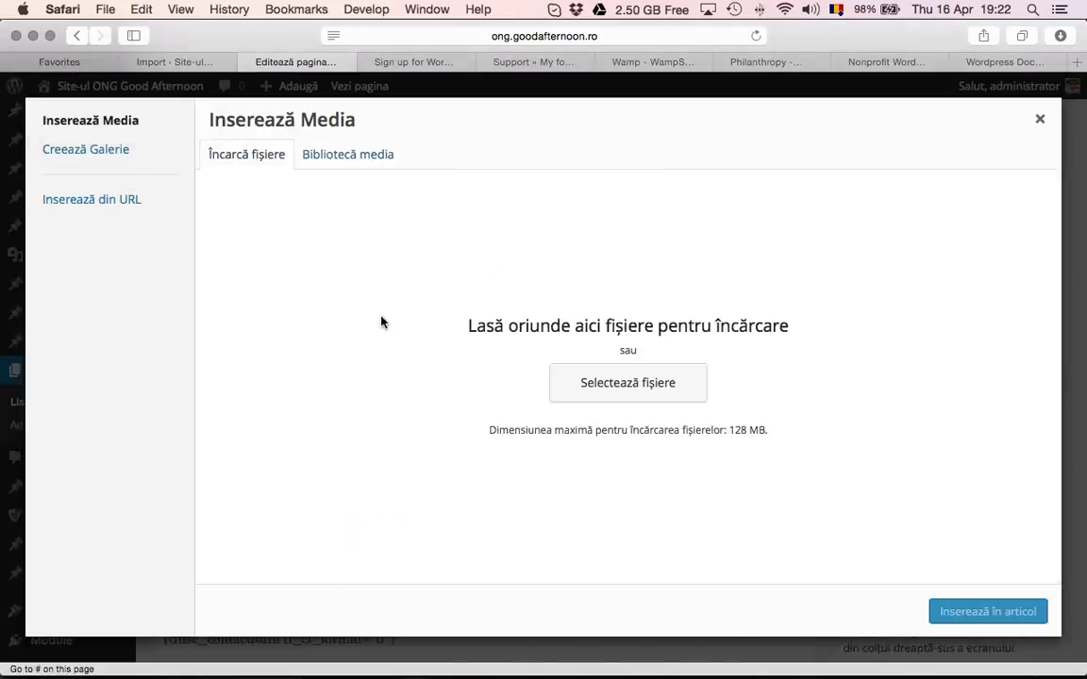
click(640, 387)
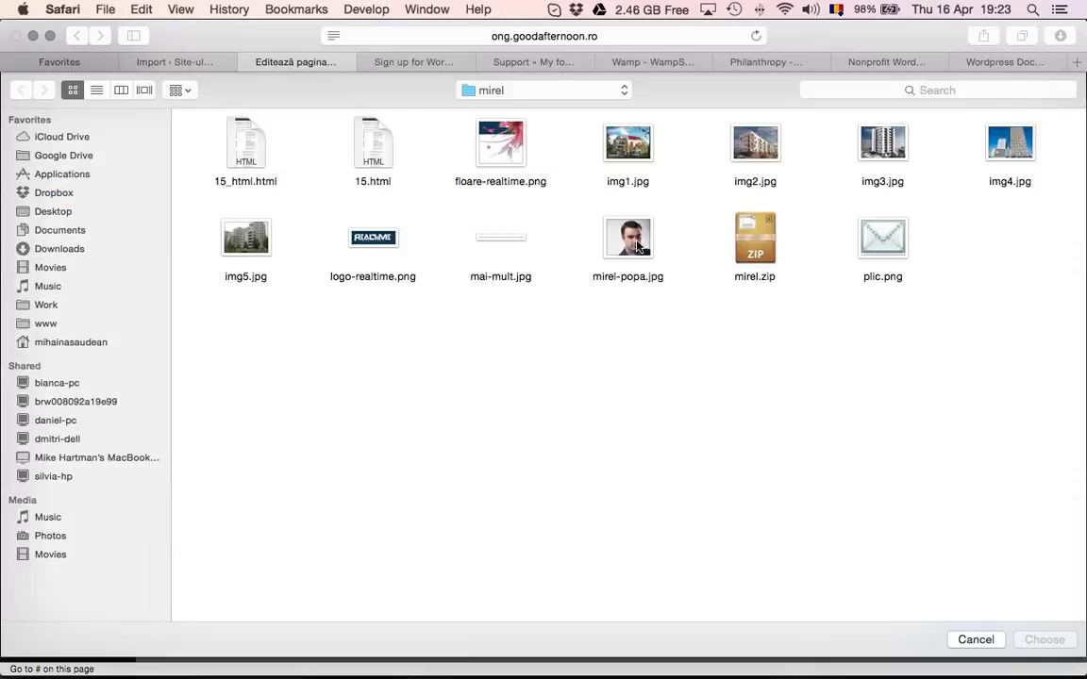
click(625, 148)
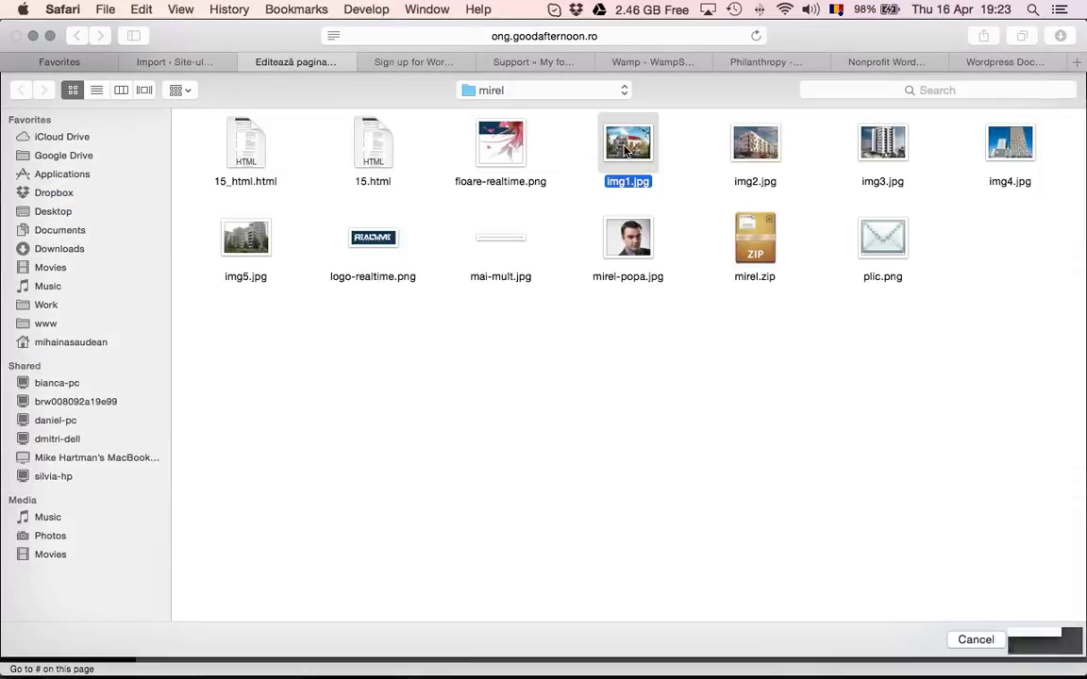
double_click(624, 148)
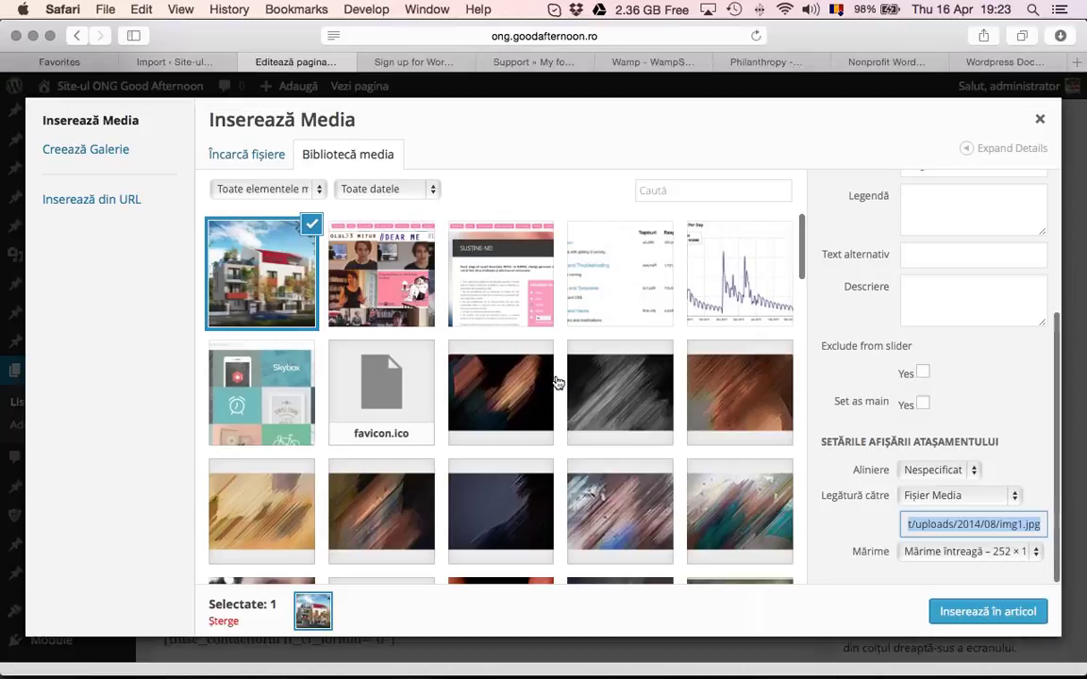
click(939, 613)
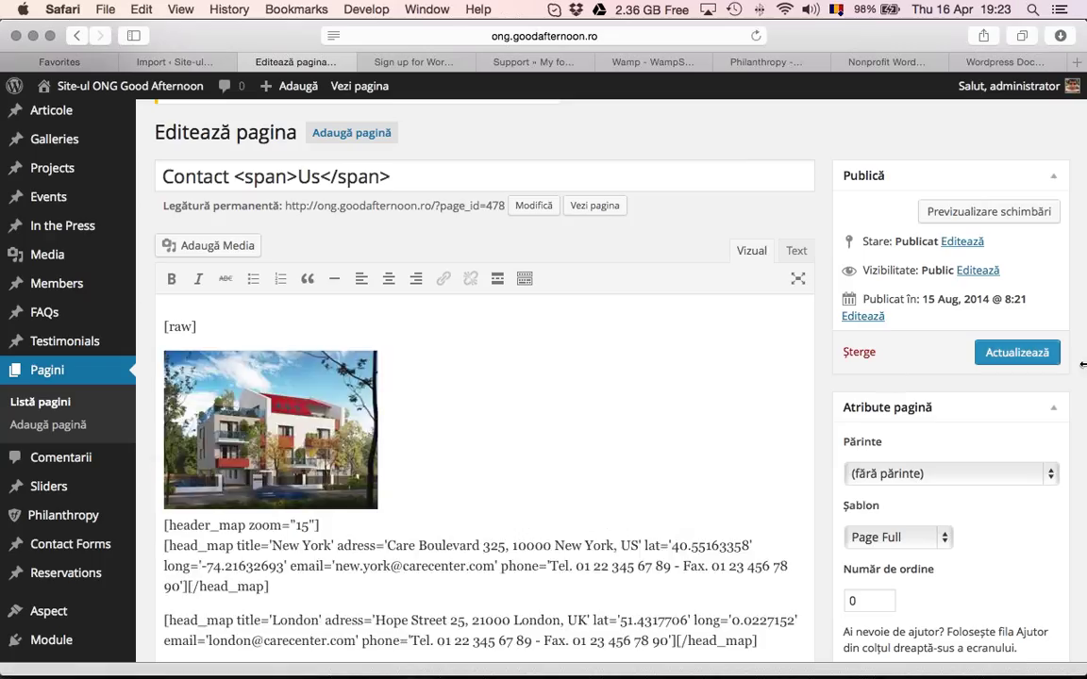
click(1047, 353)
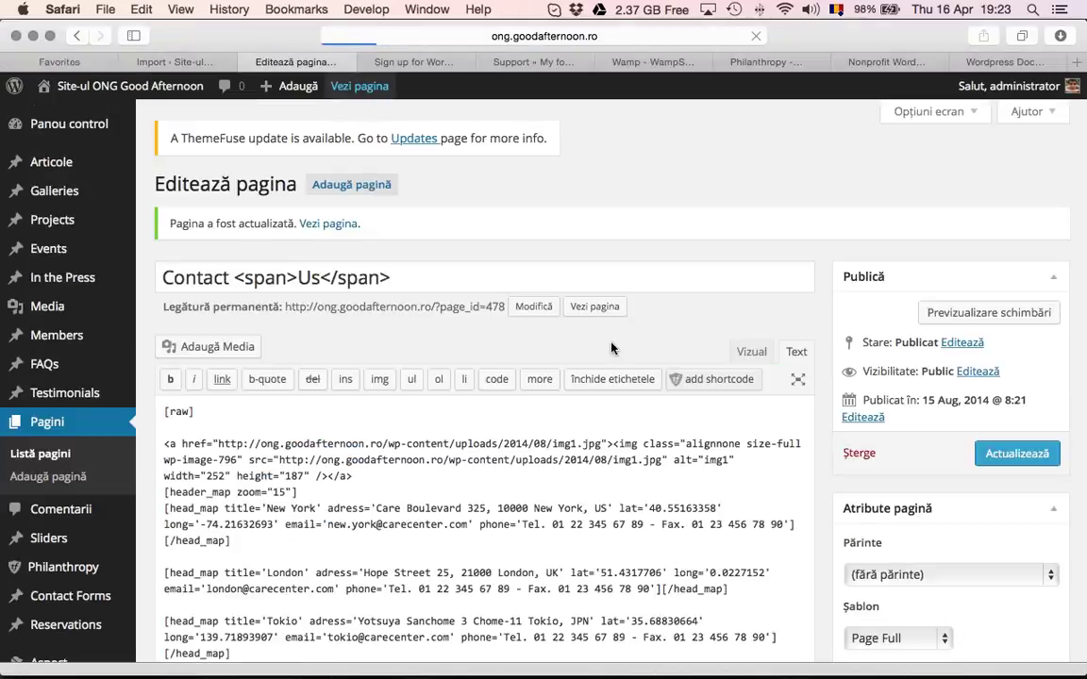
click(594, 306)
Scroll through the Philanthropy demo homepage, then open a new browser tab
scroll(468, 319, down, 4)
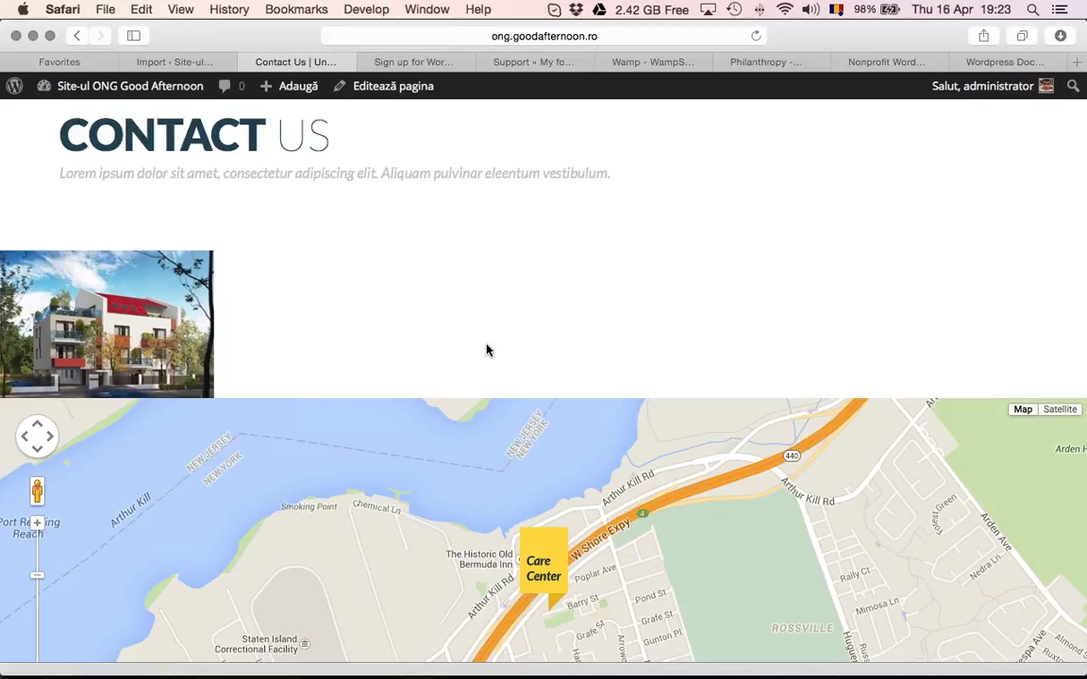
scroll(490, 304, down, 5)
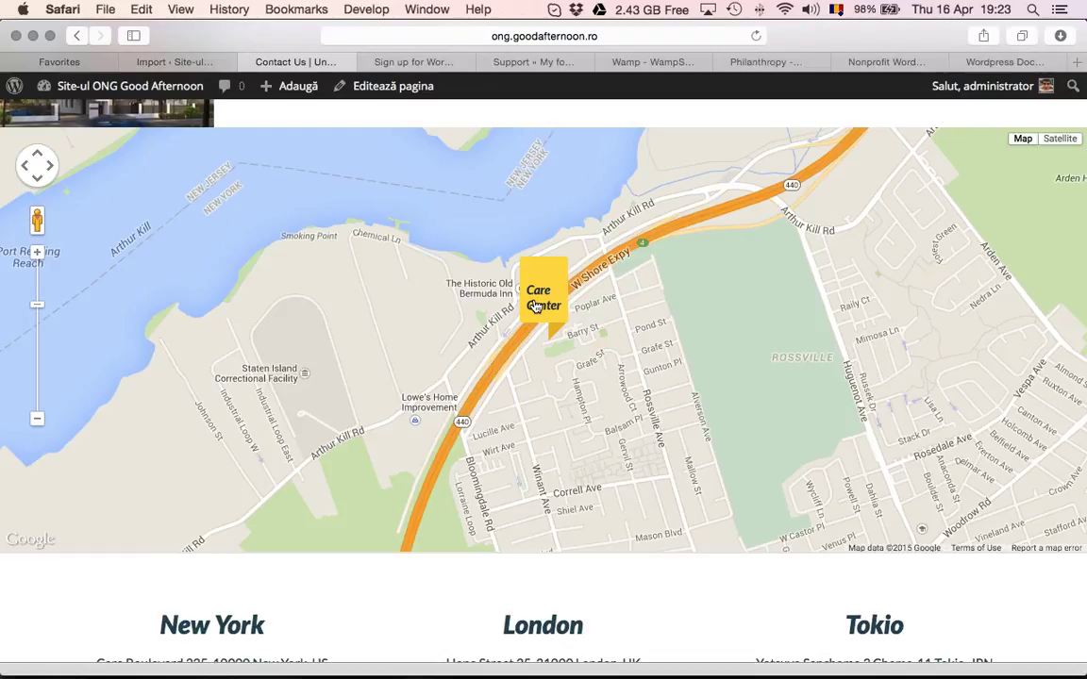
scroll(535, 307, down, 6)
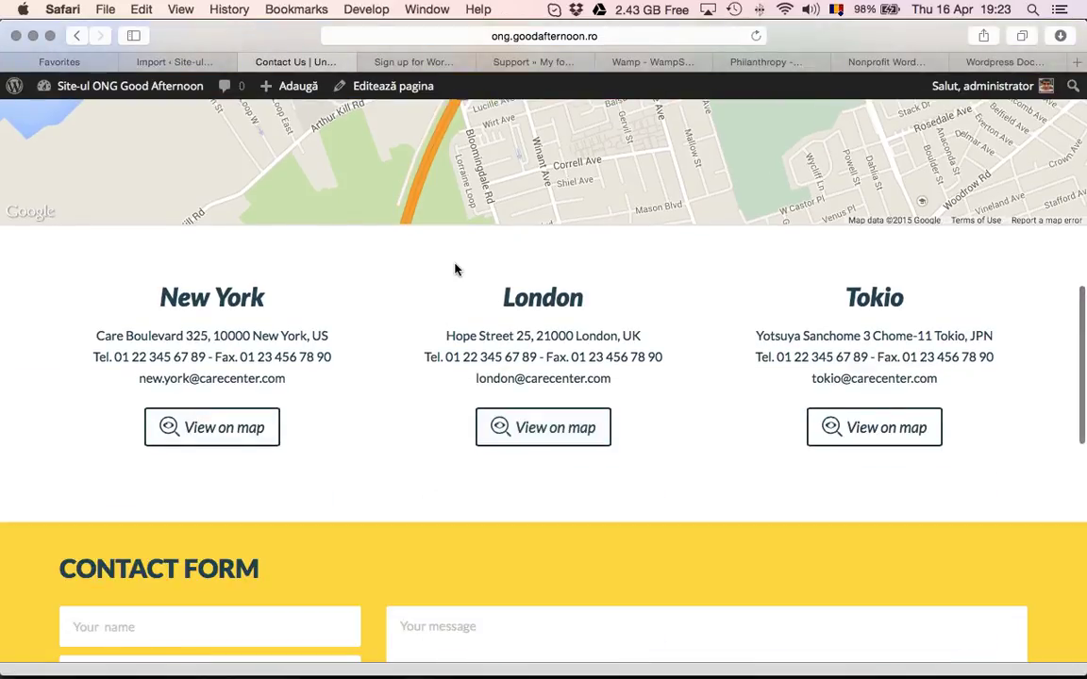
scroll(452, 270, down, 1)
scroll(452, 270, down, 4)
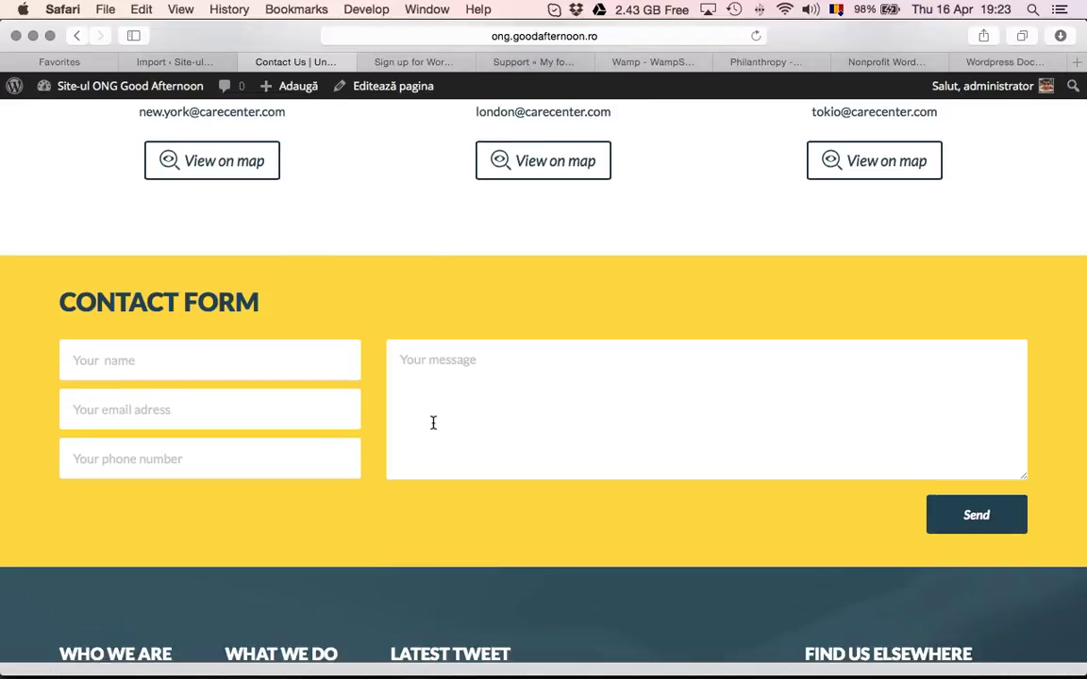
scroll(433, 423, up, 2)
scroll(432, 420, up, 10)
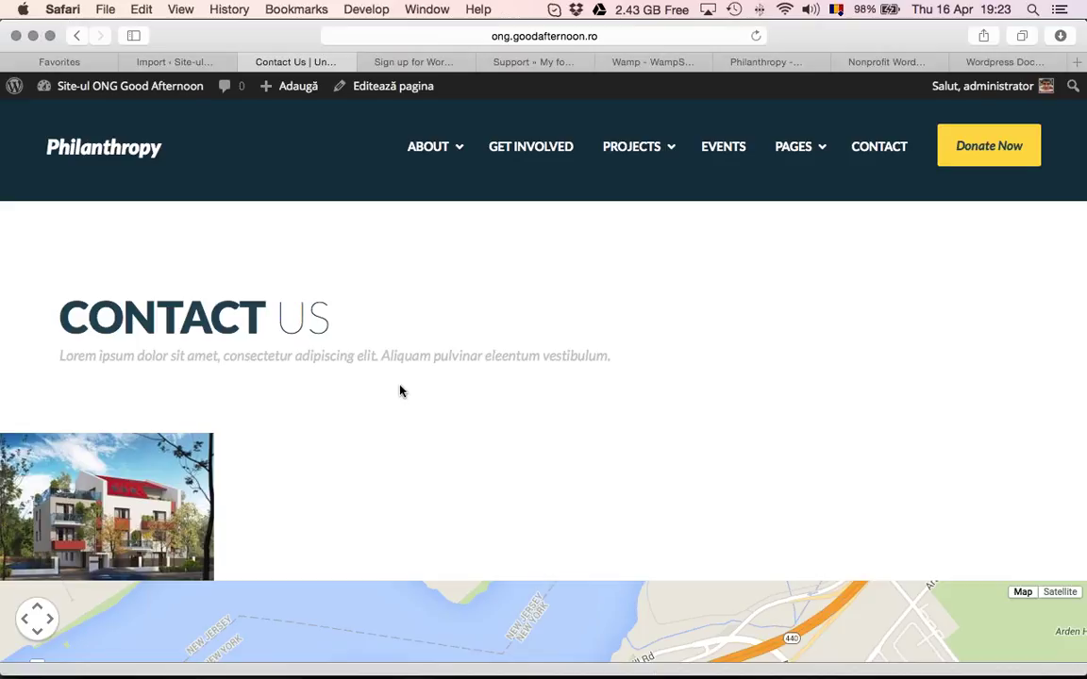
click(133, 163)
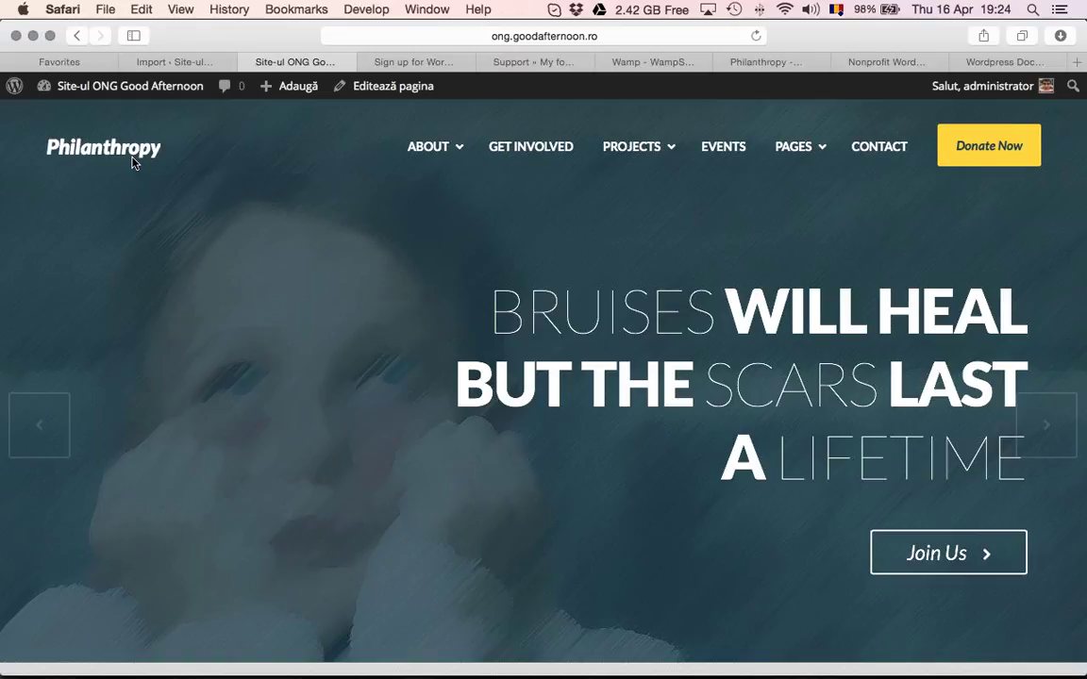
scroll(132, 162, down, 5)
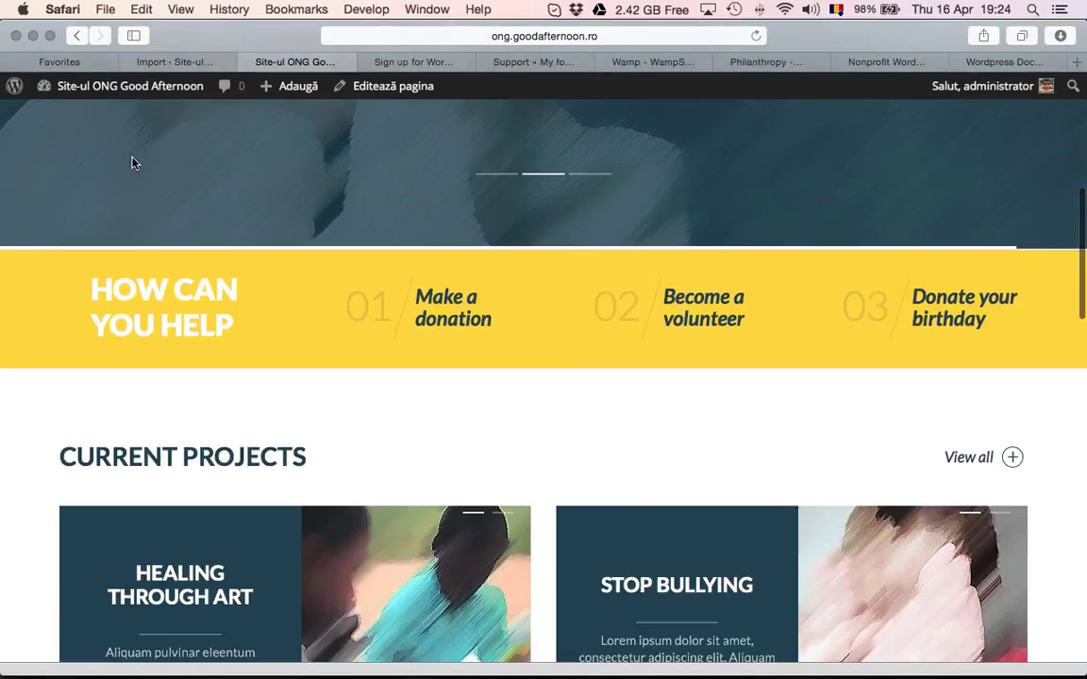
scroll(132, 162, down, 8)
scroll(132, 163, up, 15)
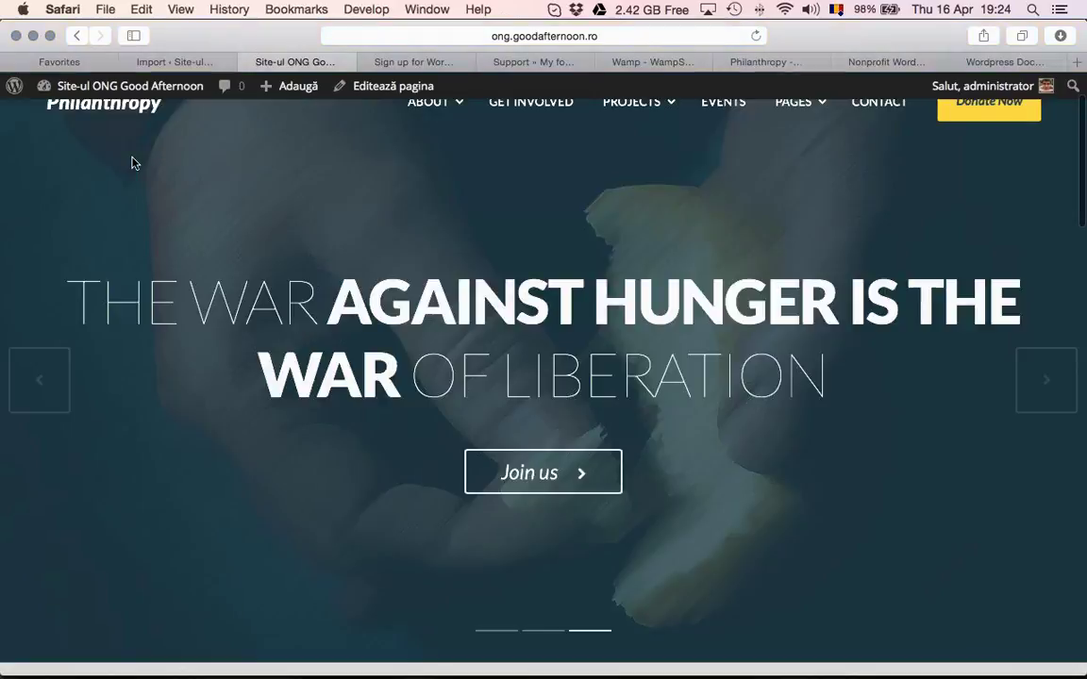
key(super+t)
Load educatiefinanciara.info via the 'edu' autocomplete and scan its category panels
text(edu)
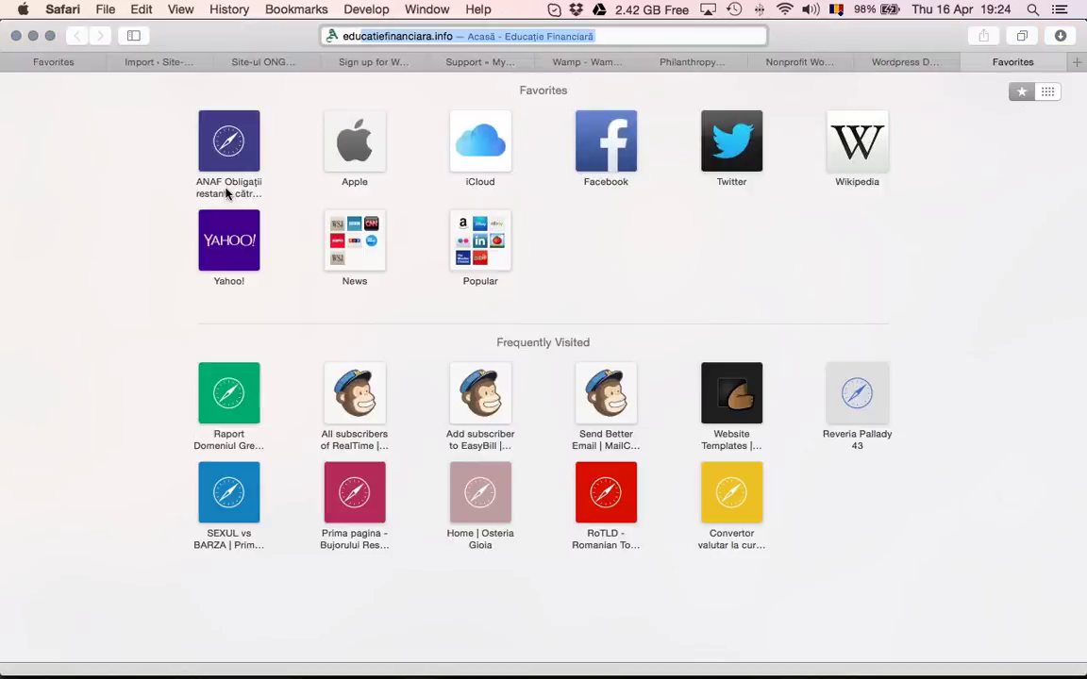
key(Return)
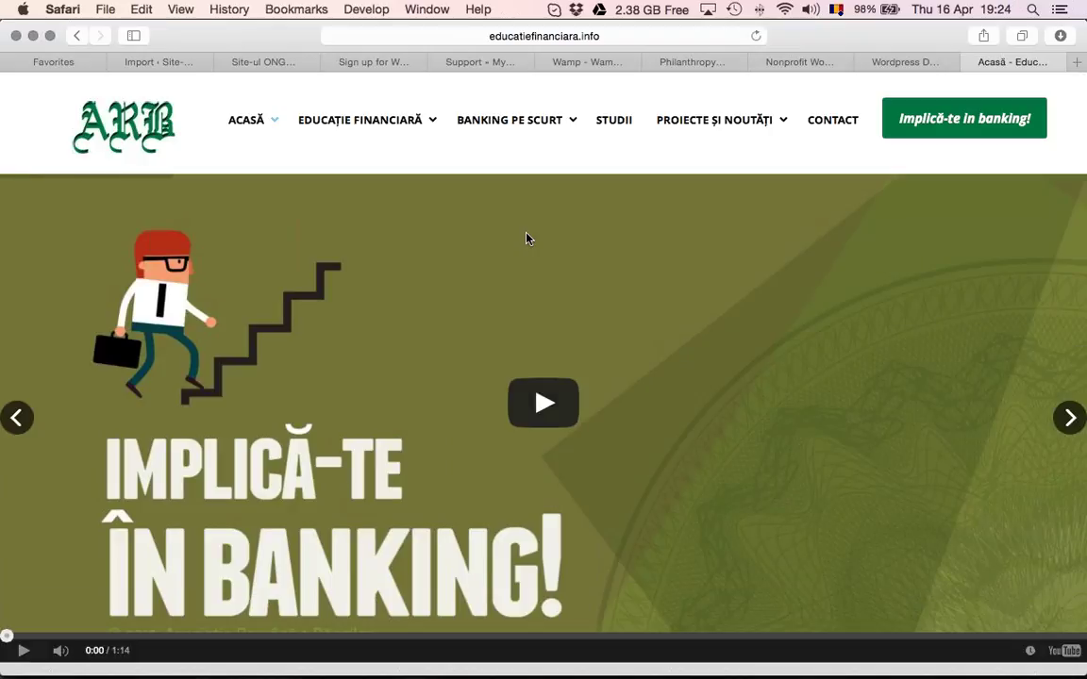
scroll(526, 238, down, 2)
scroll(528, 241, down, 10)
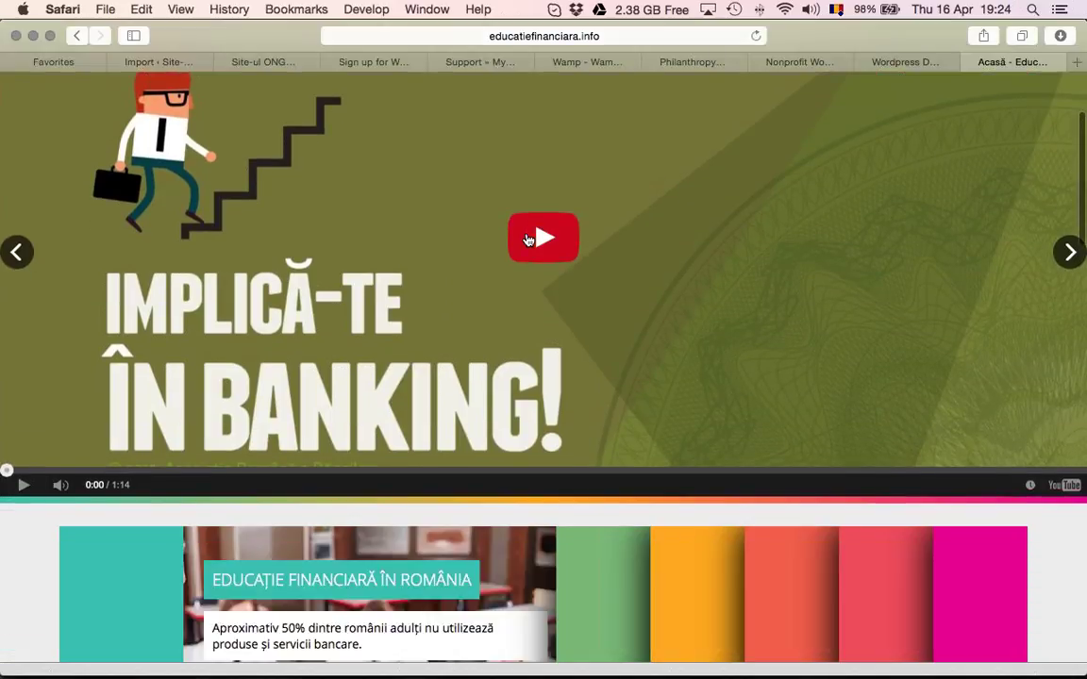
scroll(528, 240, down, 15)
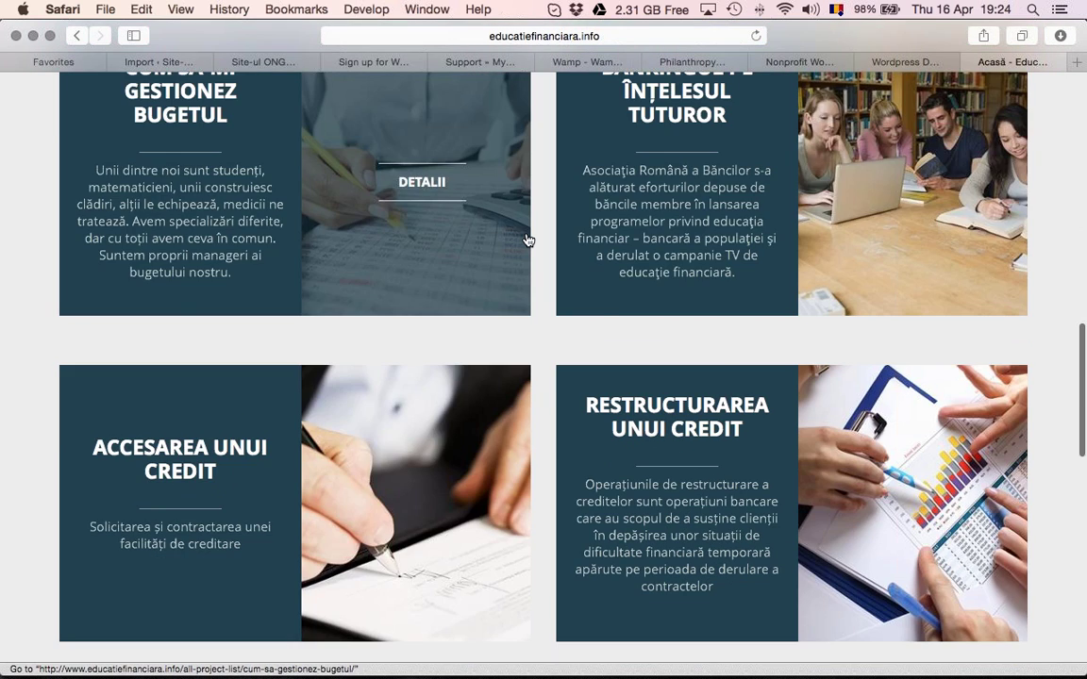
scroll(529, 240, down, 12)
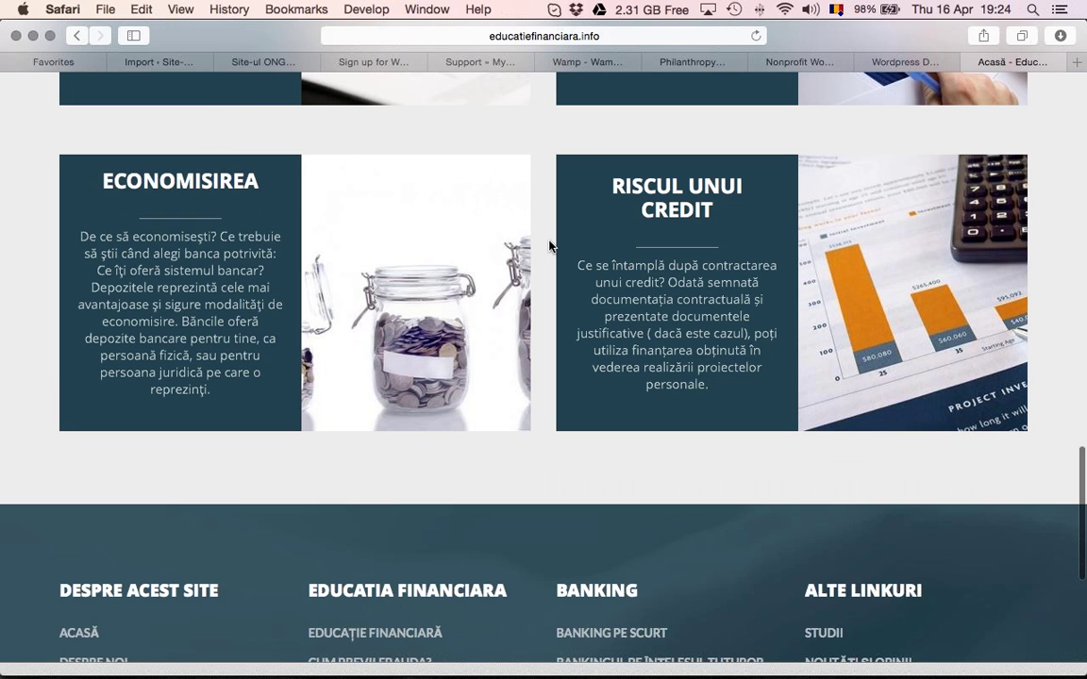
scroll(549, 246, up, 17)
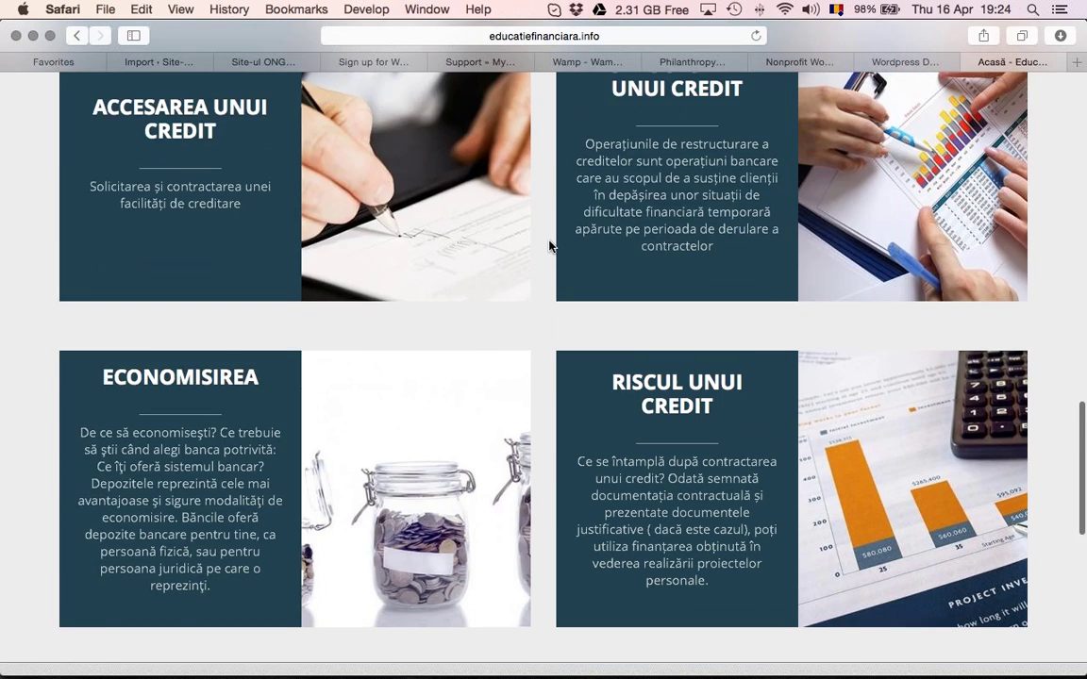
scroll(551, 247, up, 7)
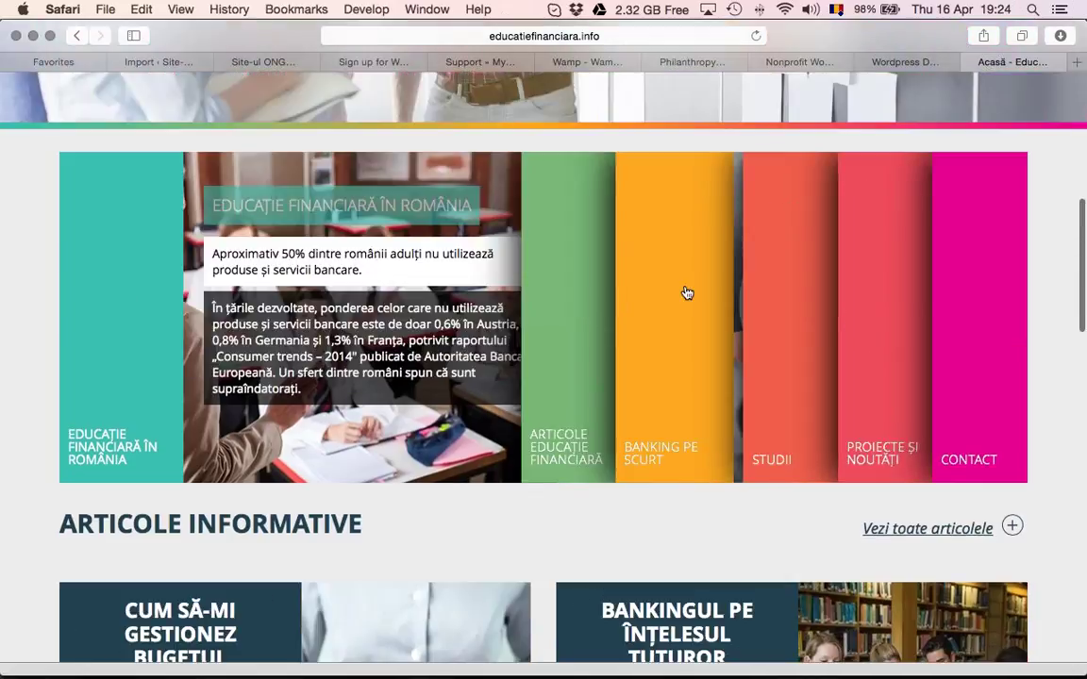
mouse_move(778, 318)
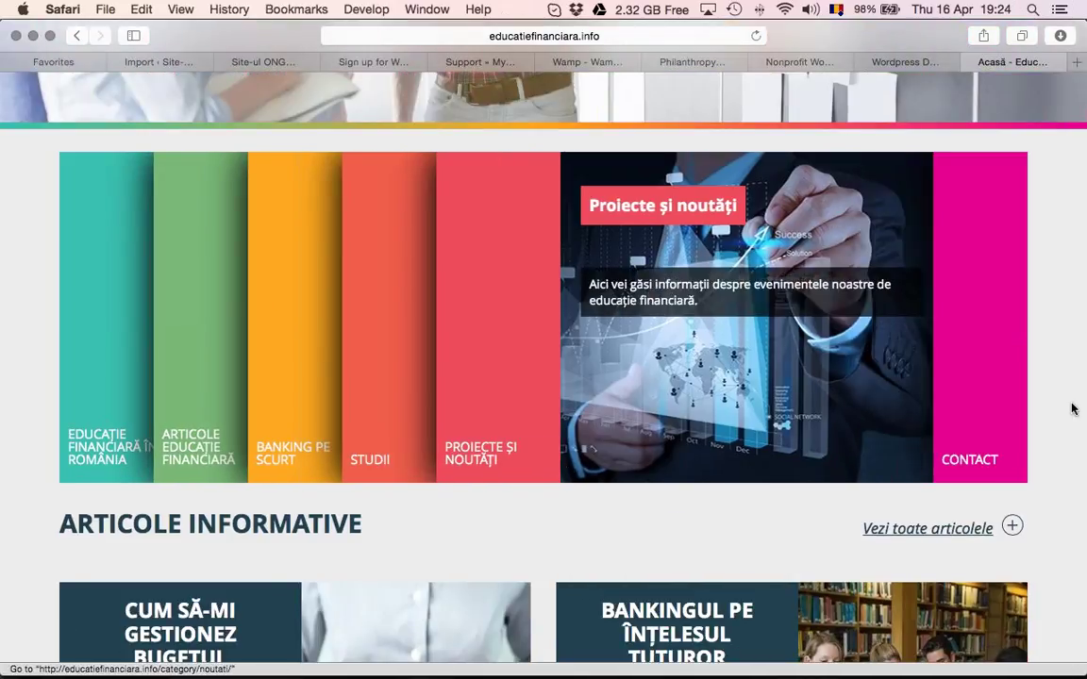
Scroll through the Articole informative cards and footer links, then back to the top
scroll(566, 519, up, 10)
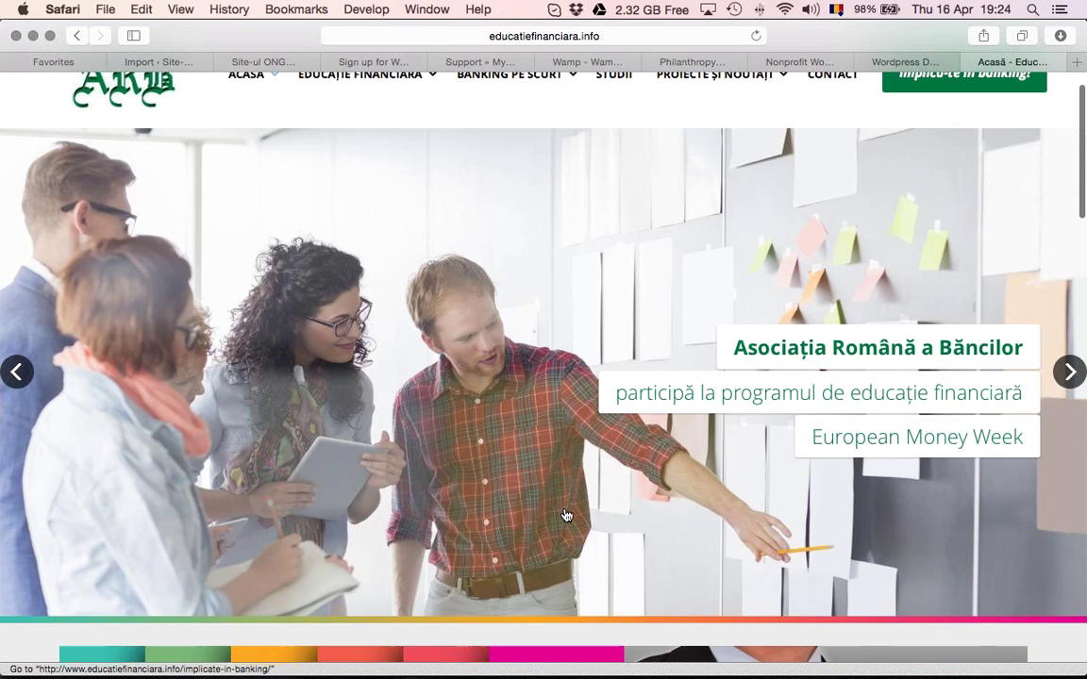
scroll(566, 515, down, 15)
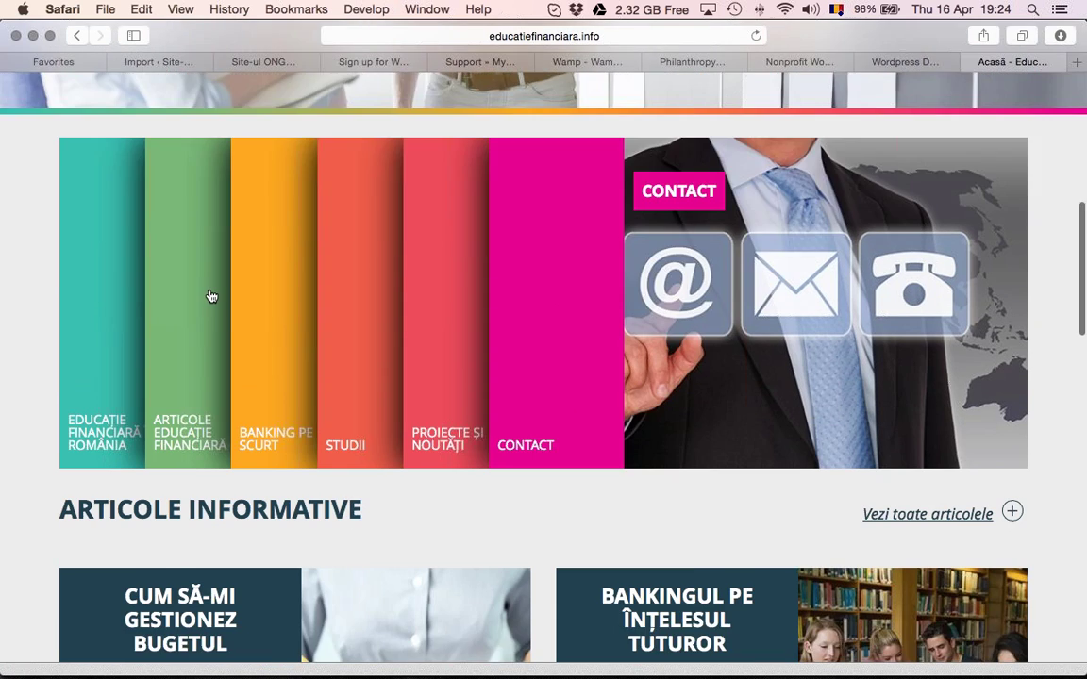
scroll(490, 432, down, 1)
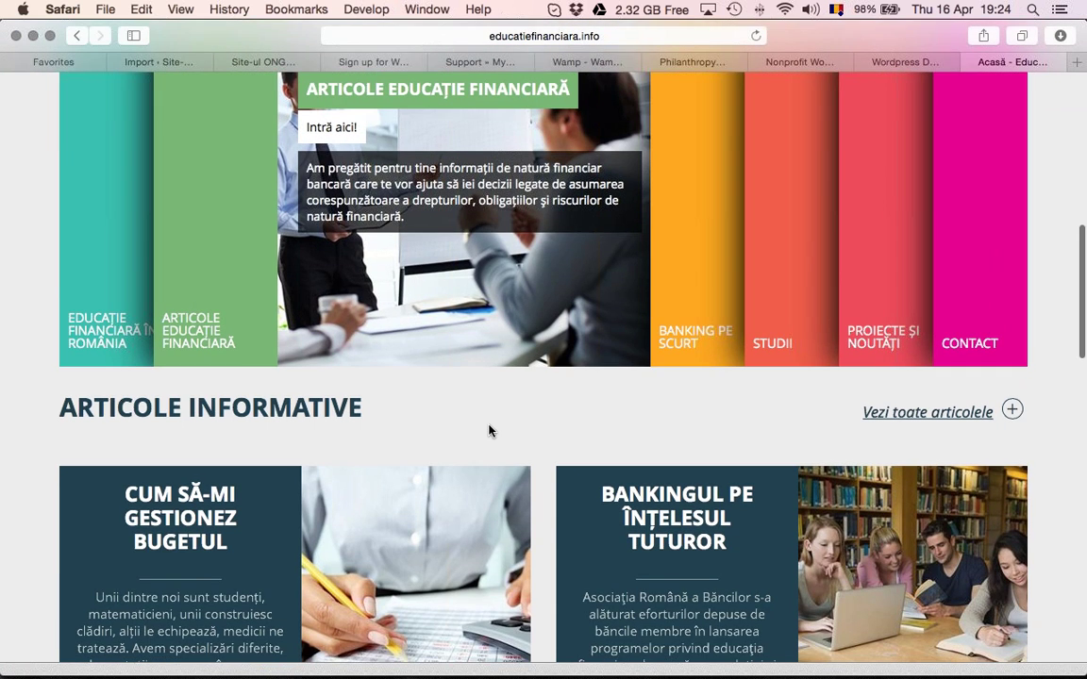
scroll(490, 431, down, 1)
scroll(490, 431, up, 5)
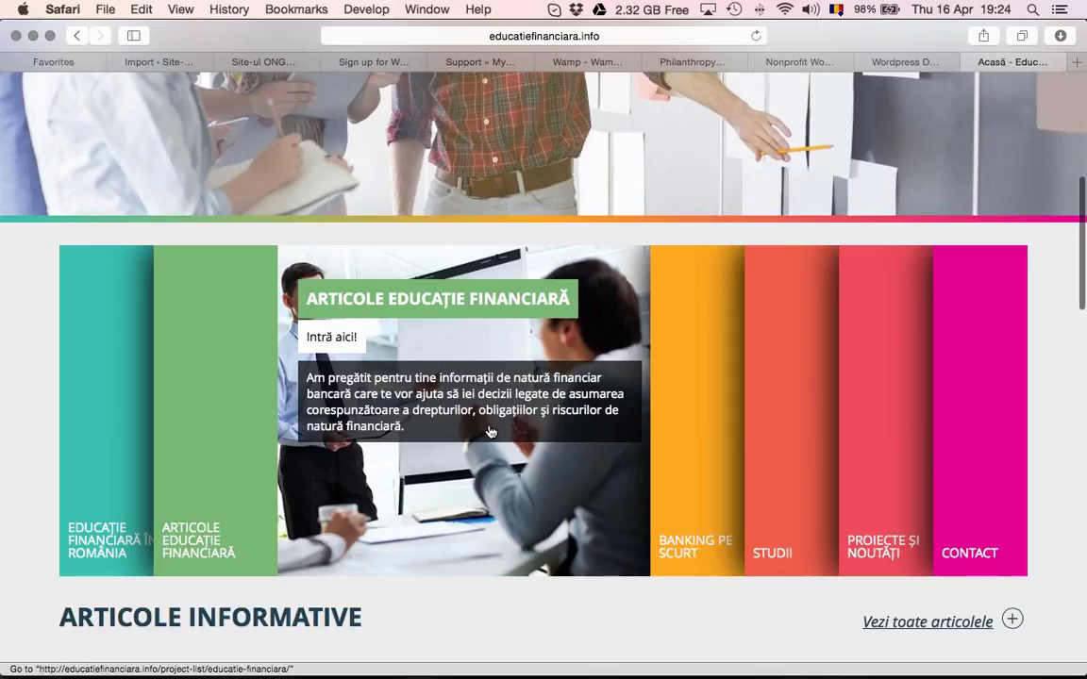
scroll(490, 431, down, 10)
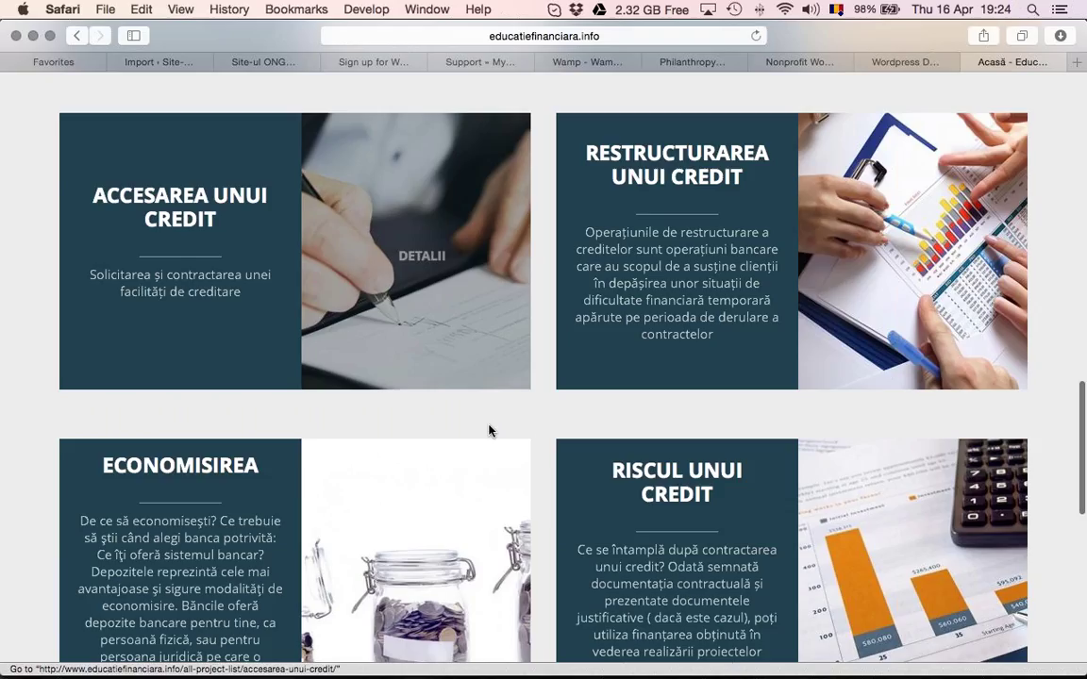
scroll(489, 431, down, 10)
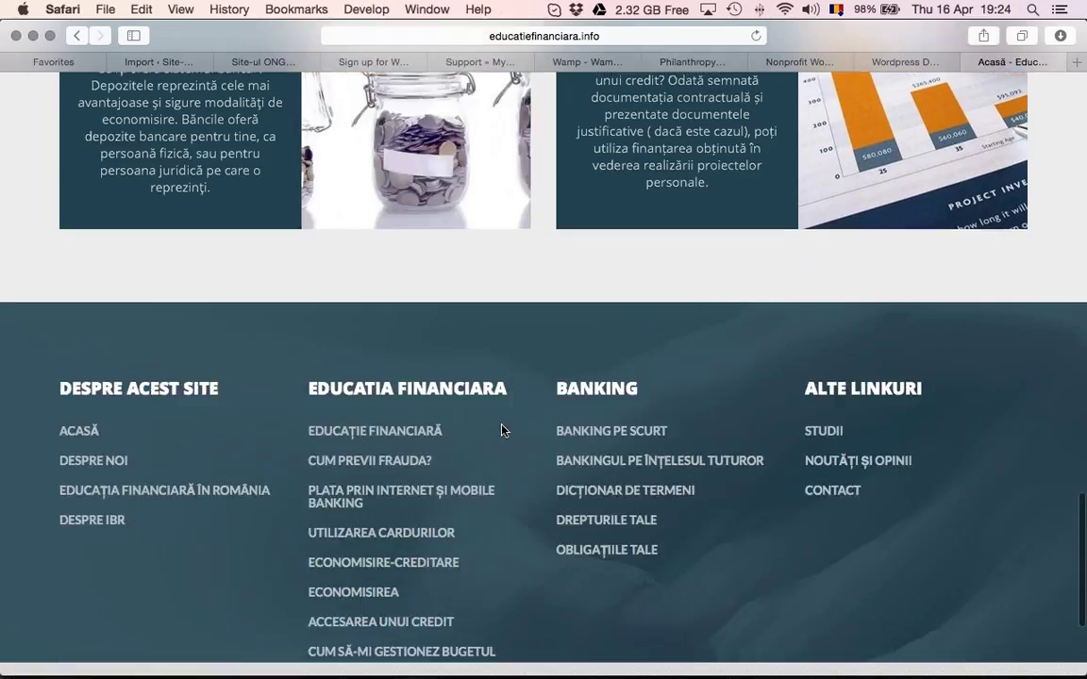
scroll(500, 431, down, 3)
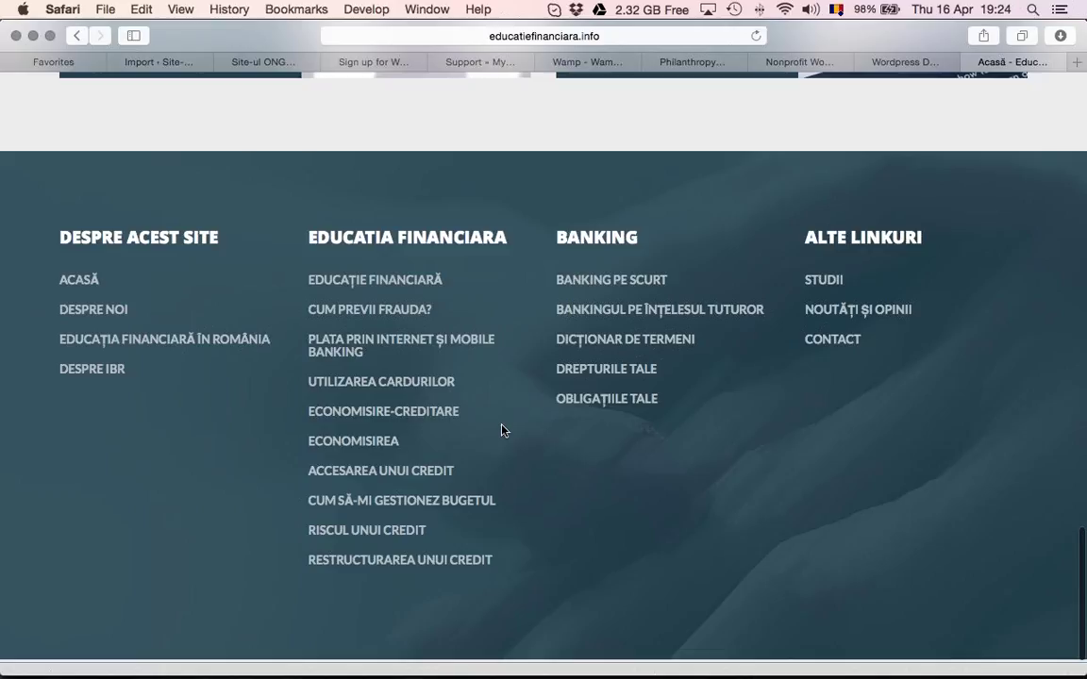
scroll(501, 431, up, 10)
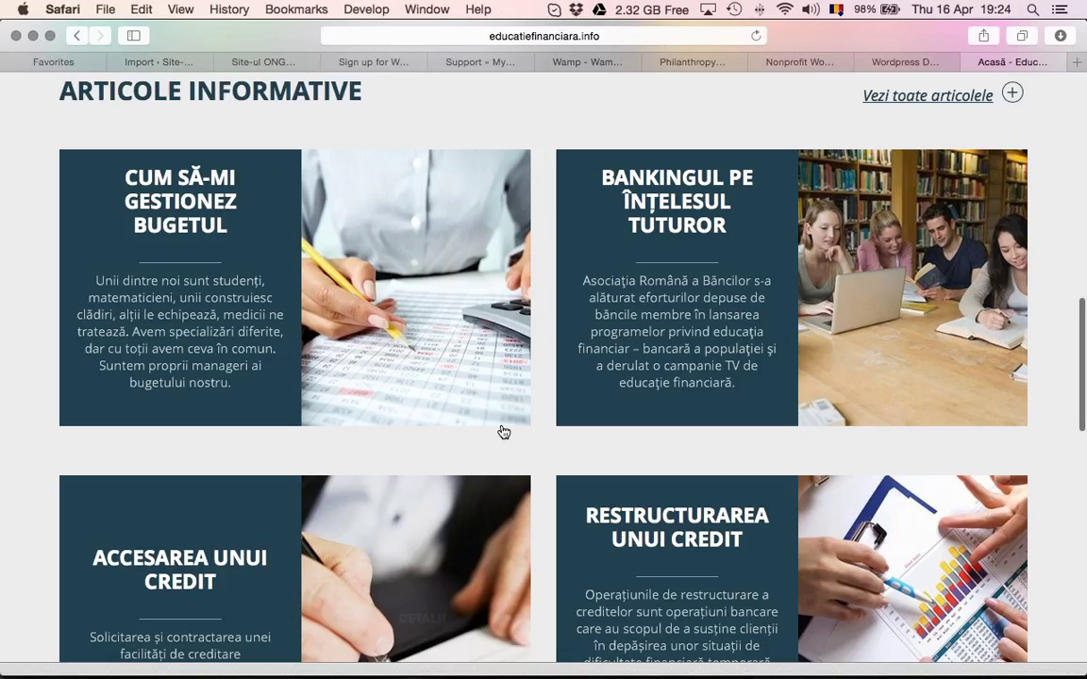
scroll(504, 432, up, 2)
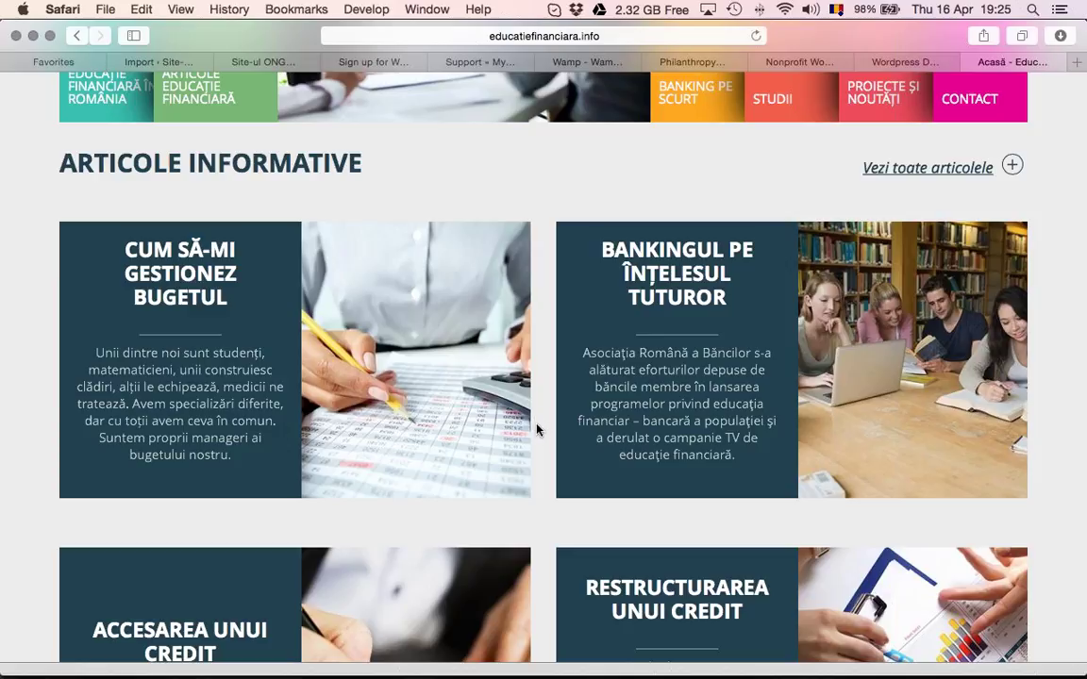
scroll(537, 432, up, 1)
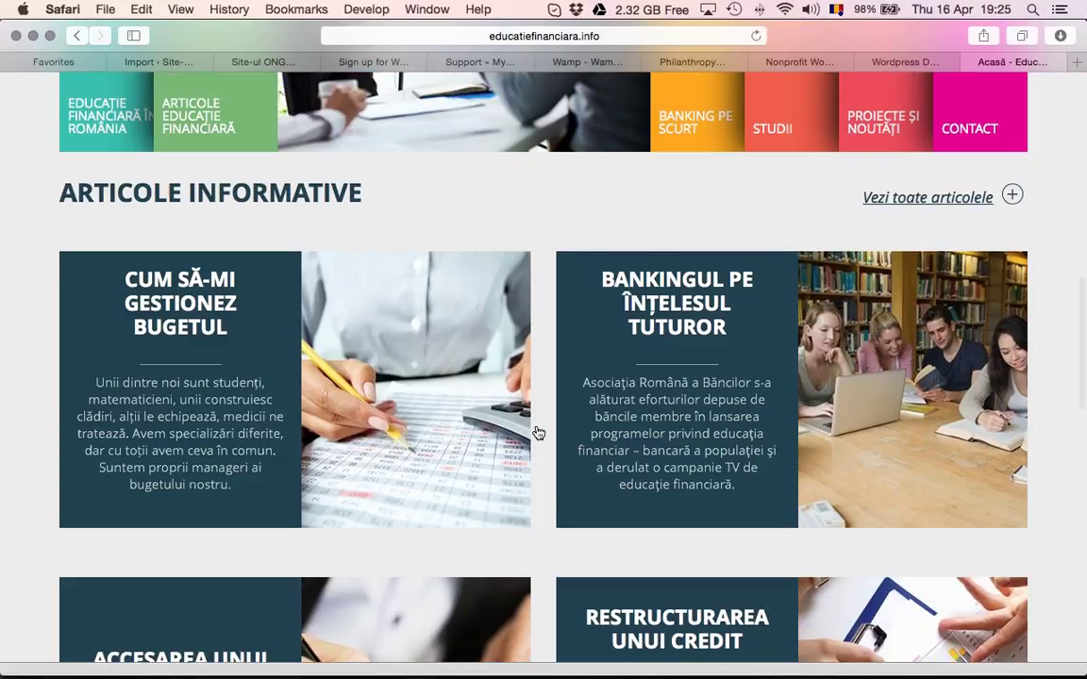
scroll(538, 432, up, 6)
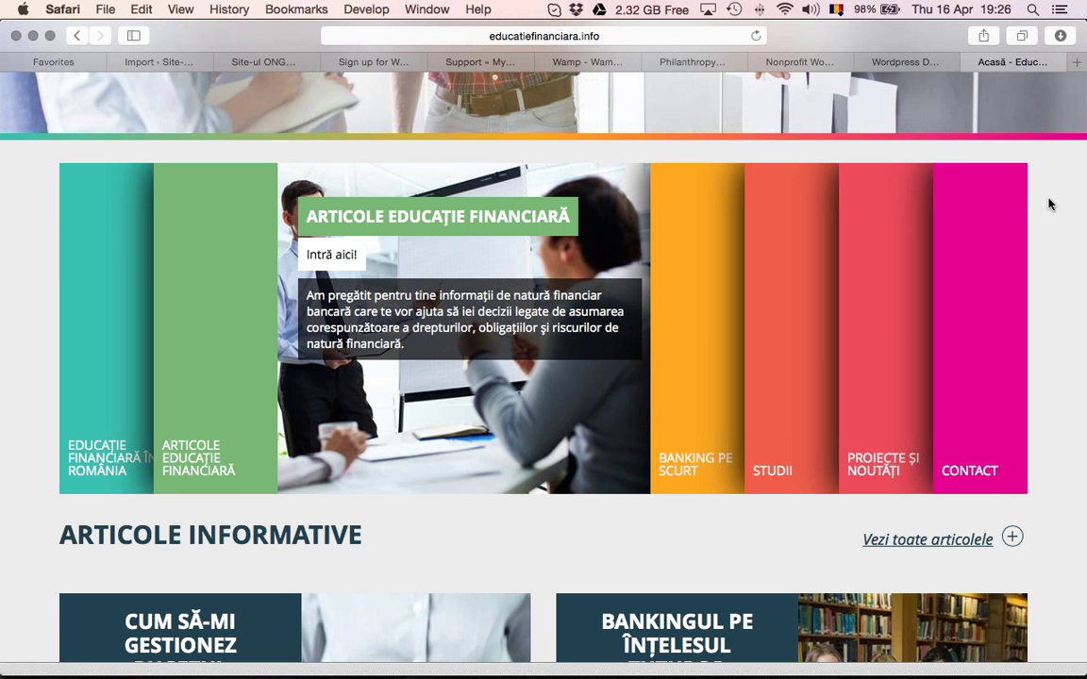
scroll(1049, 205, up, 2)
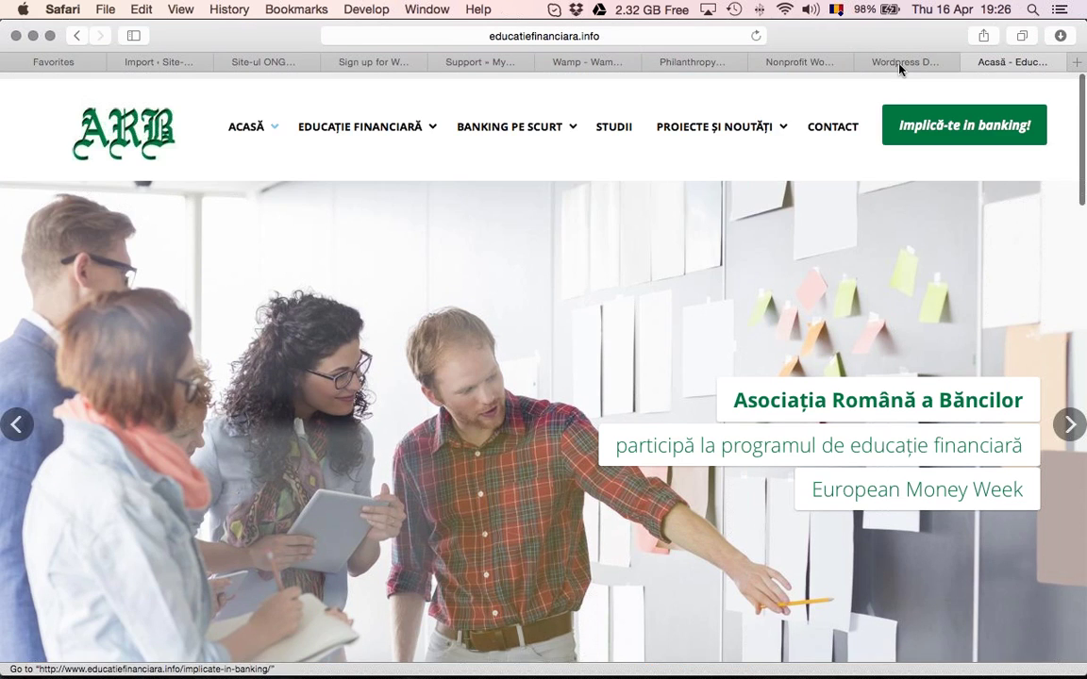
Close the Nonprofit theme preview tab and open the WordPress.org Plugins directory
key(ctrl+shift+Tab)
click(817, 62)
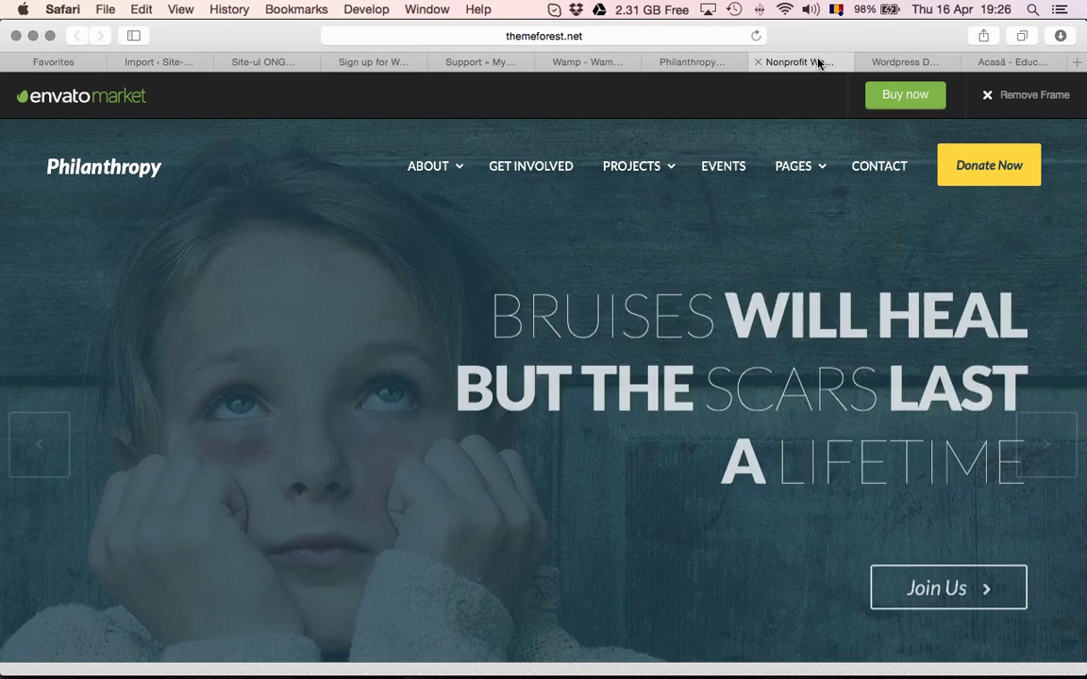
click(757, 63)
click(566, 62)
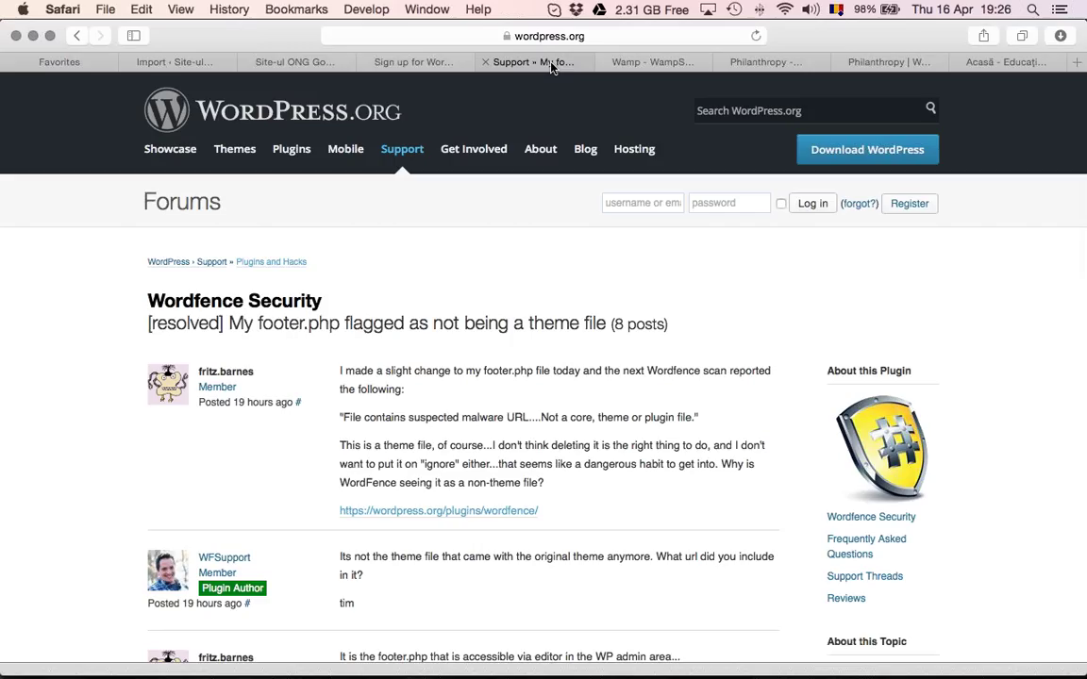
click(269, 149)
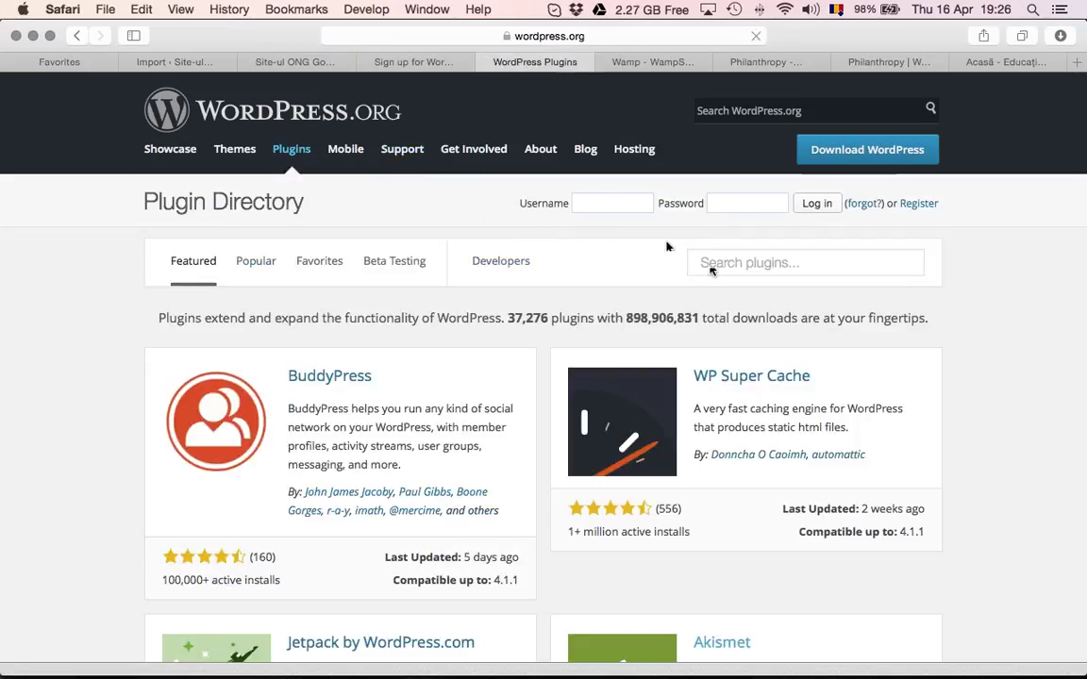
Search the plugin directory for 'easy maps', correcting the misspelled 'easymeps'
click(735, 264)
text(easyme)
text(ps)
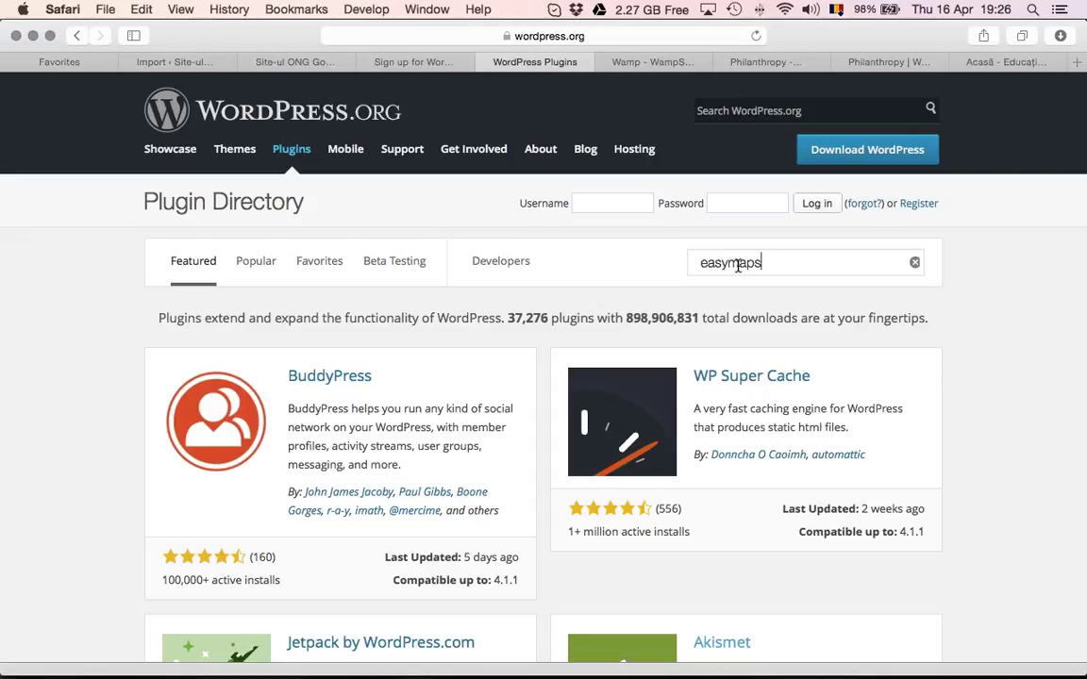
key(Return)
click(766, 262)
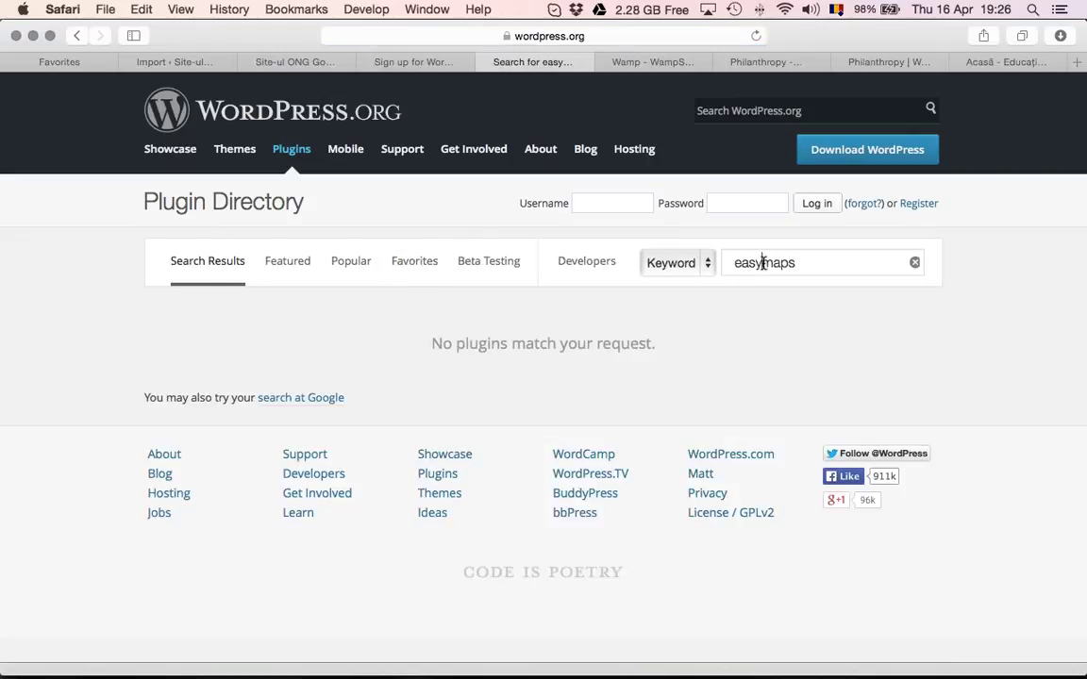
key(Return)
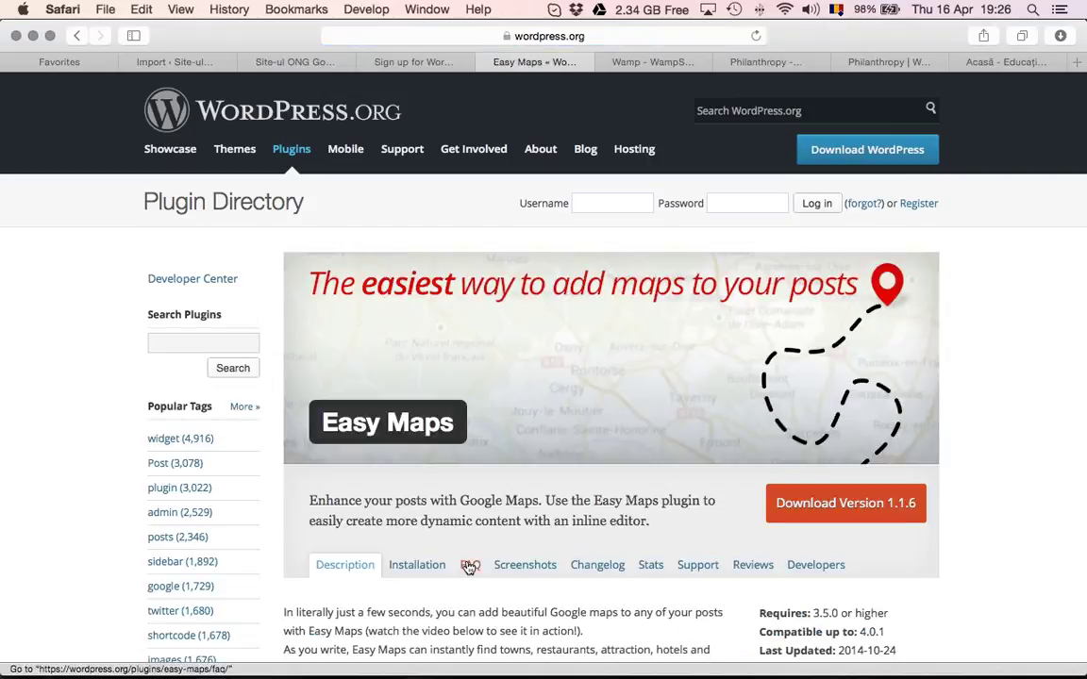
scroll(648, 379, down, 10)
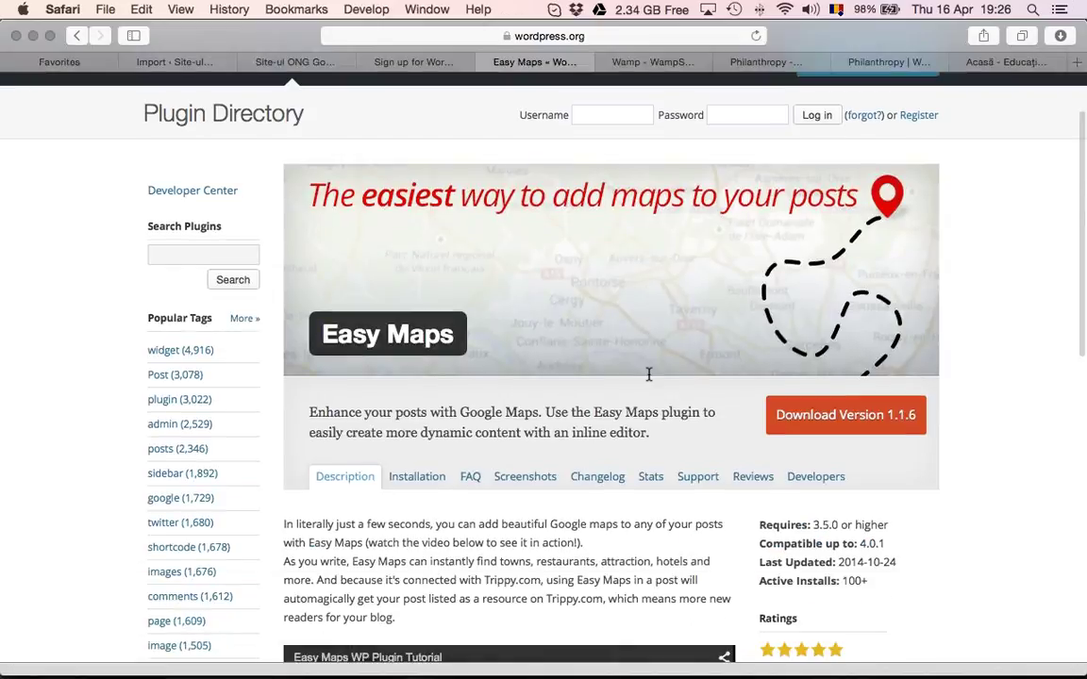
scroll(647, 379, up, 7)
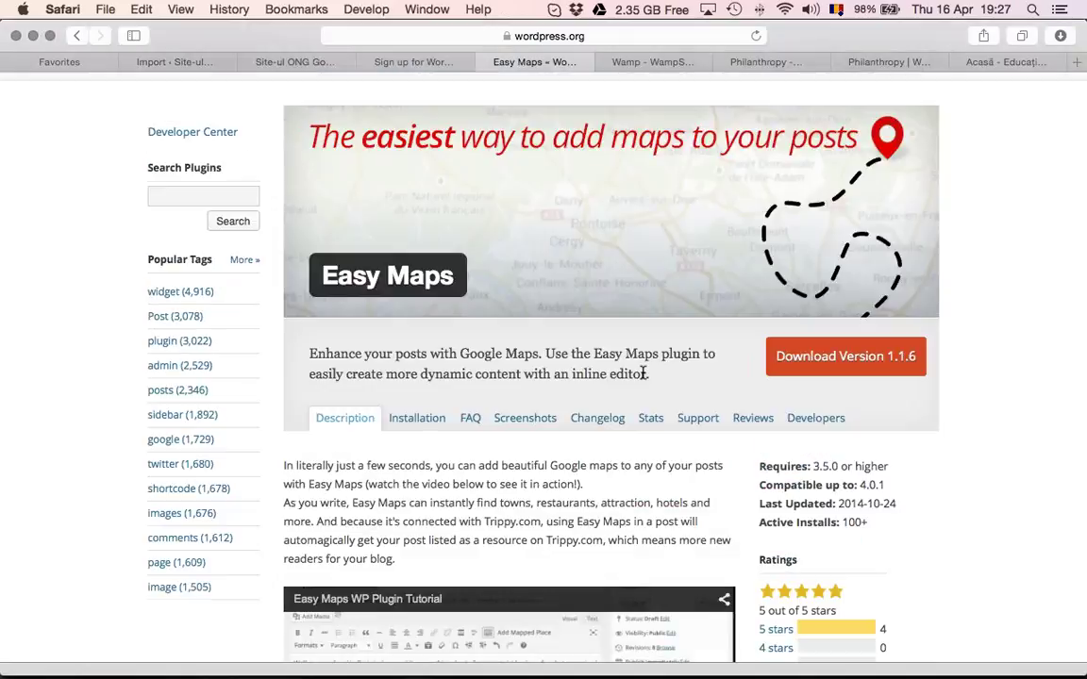
scroll(647, 376, down, 3)
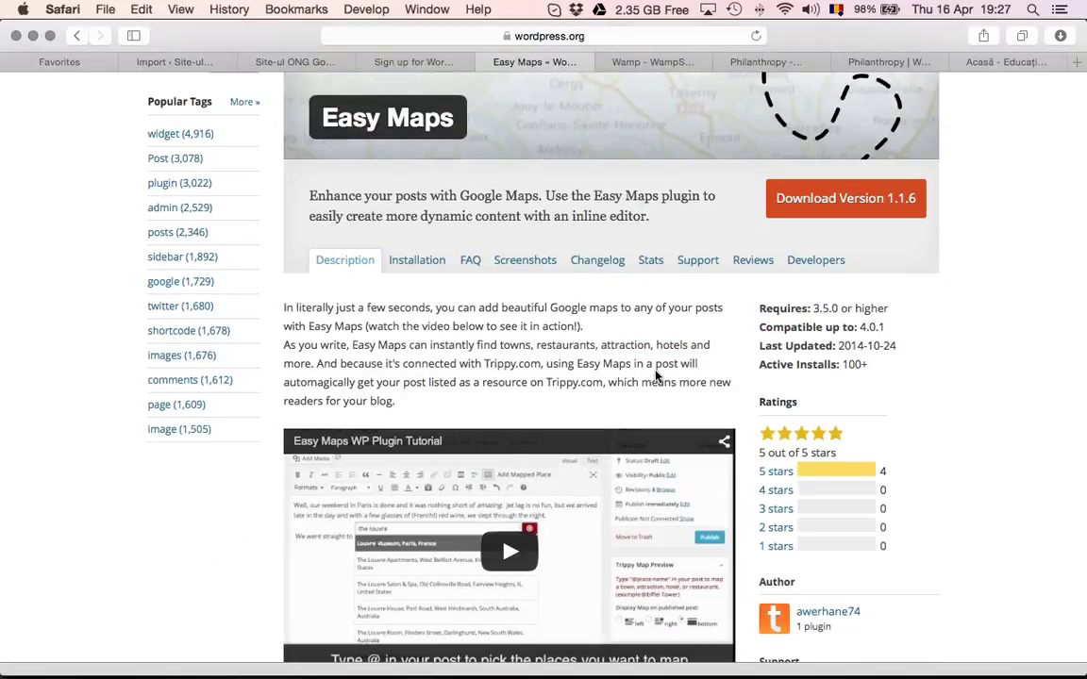
scroll(657, 377, down, 1)
mouse_move(462, 536)
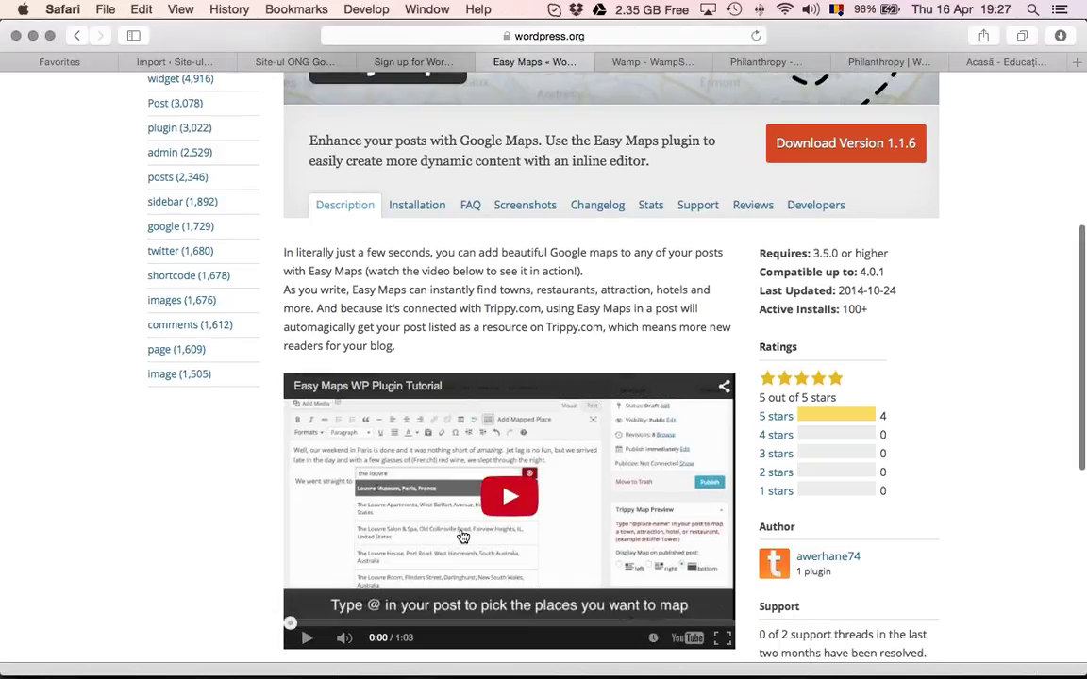
scroll(462, 536, down, 1)
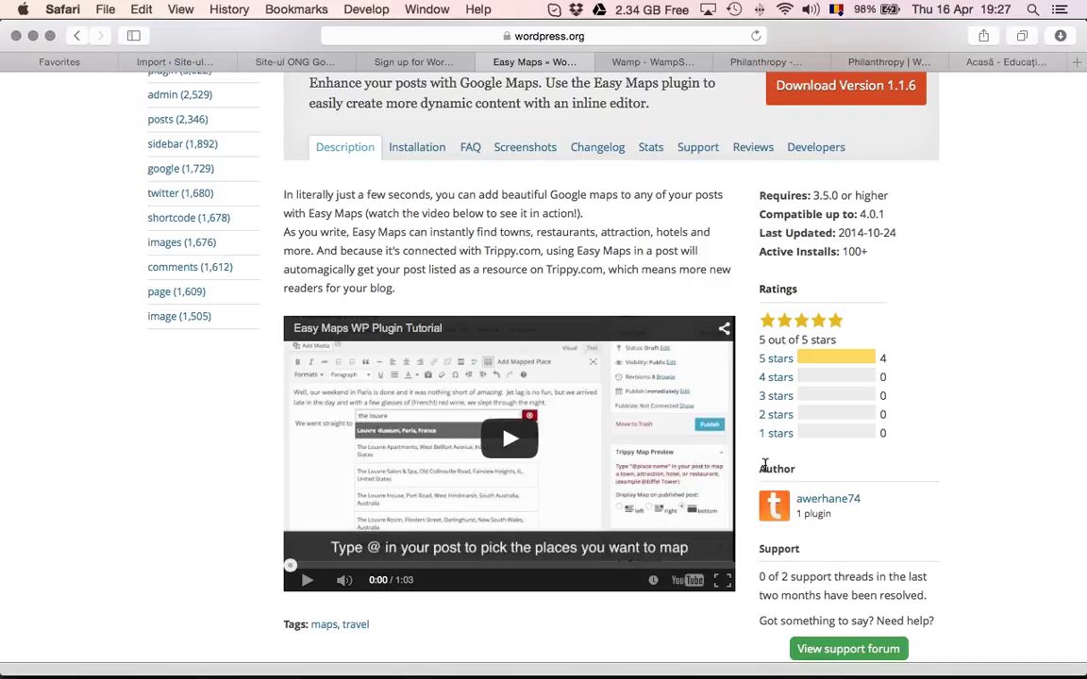
scroll(764, 462, up, 5)
click(212, 342)
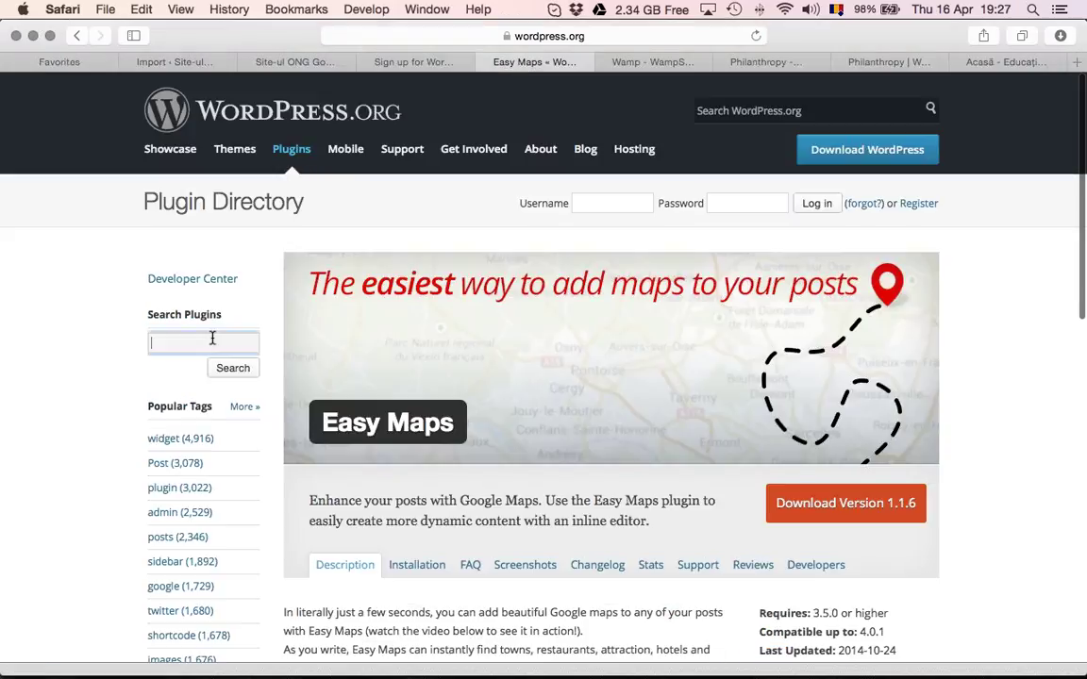
Search plugins for 'event subscription' and review results from MemberFindMe to SendPress and Leadin
text(event sub)
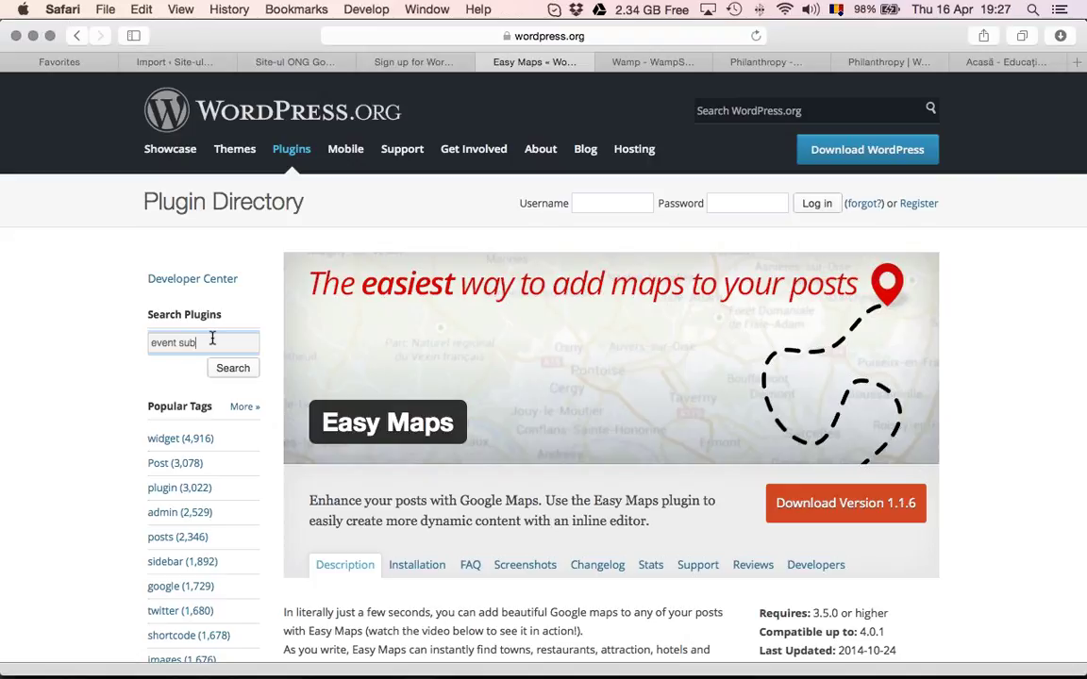
text(scription)
key(Return)
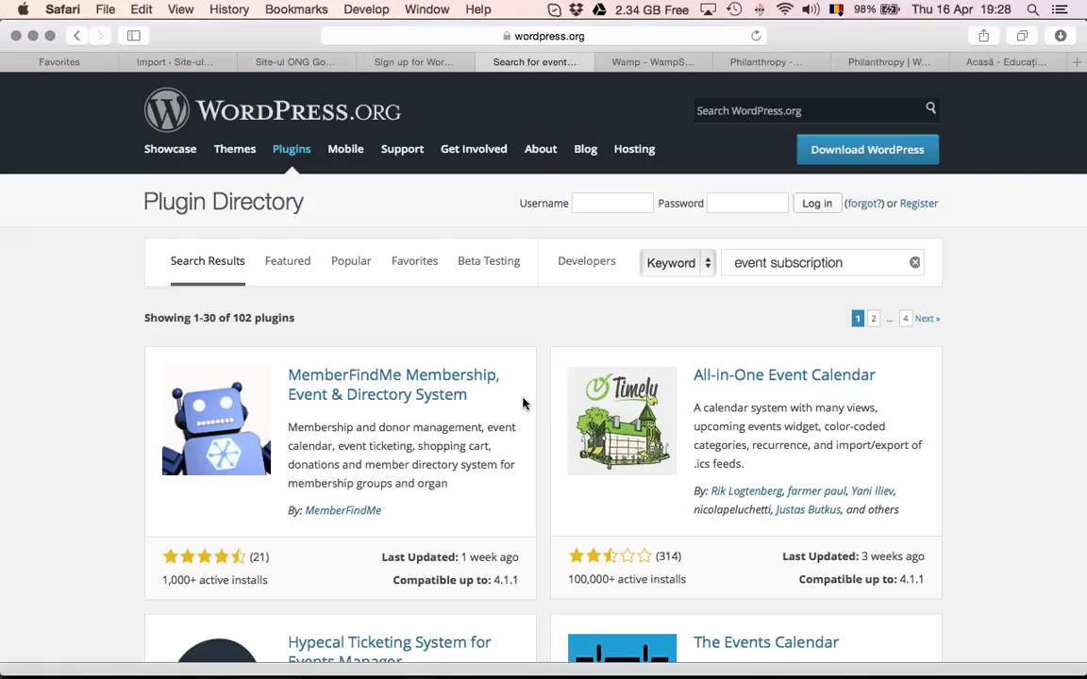
scroll(523, 404, down, 5)
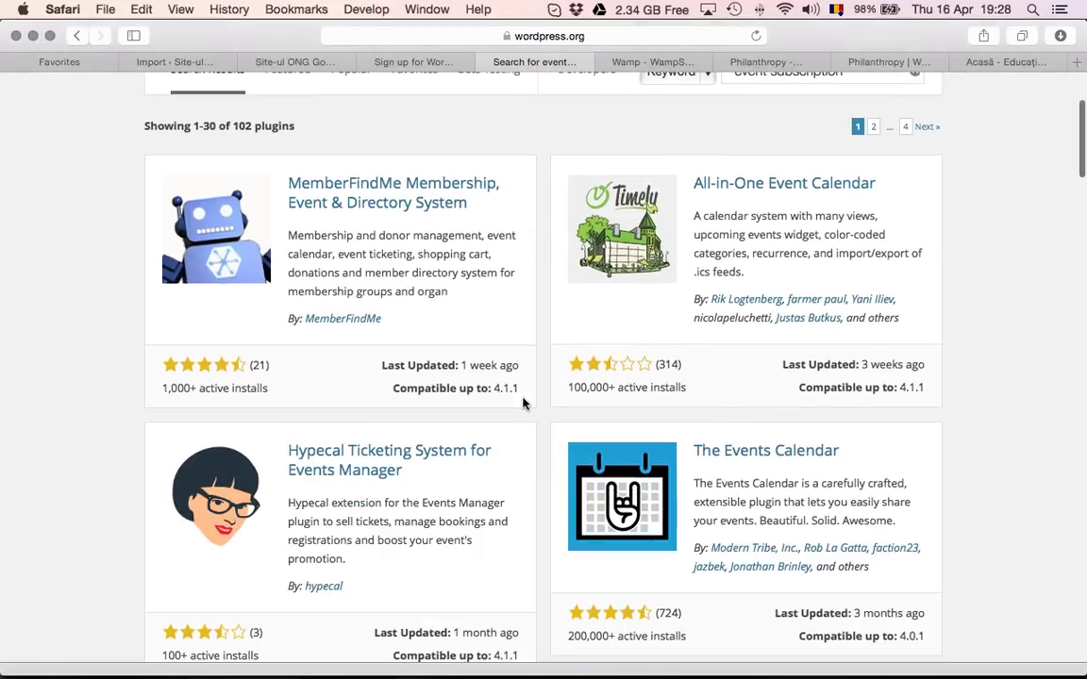
scroll(524, 404, down, 8)
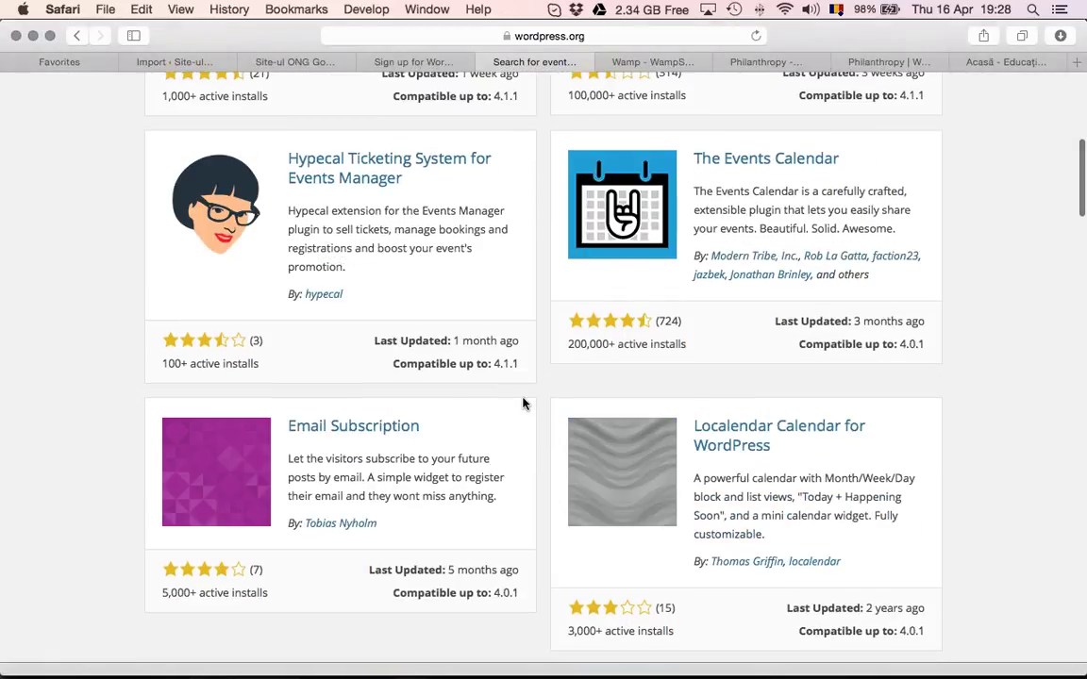
scroll(523, 404, down, 2)
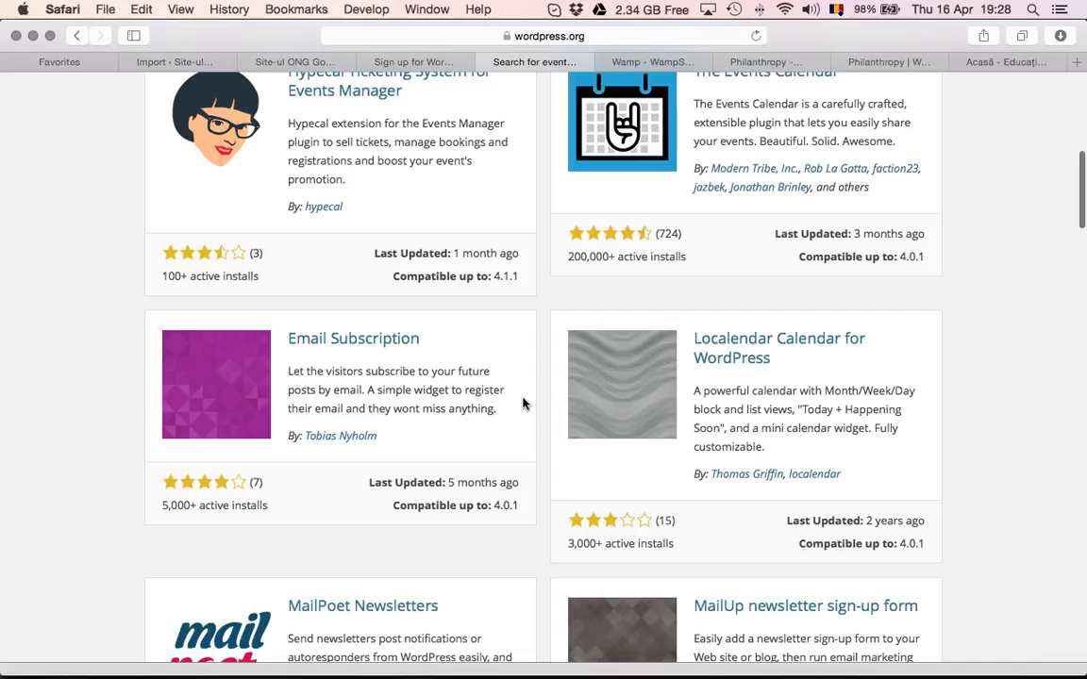
scroll(524, 403, down, 7)
scroll(523, 403, down, 6)
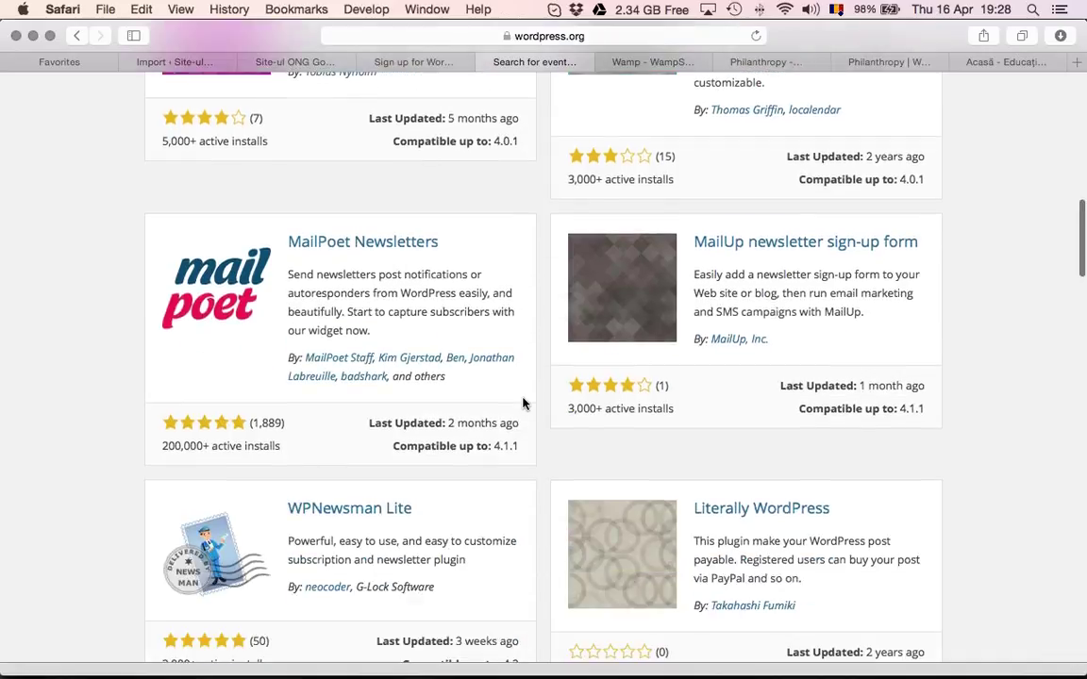
scroll(524, 404, down, 5)
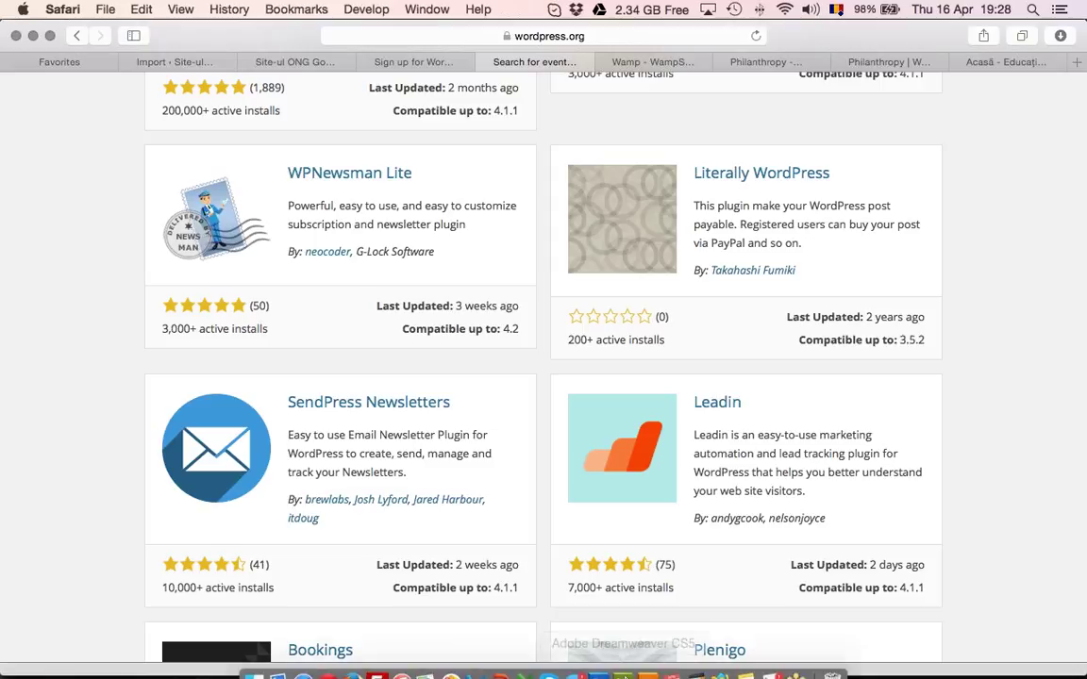
View PowerPoint's closing slide 19, then bring Safari back with its address bar active
mouse_move(549, 668)
click(493, 665)
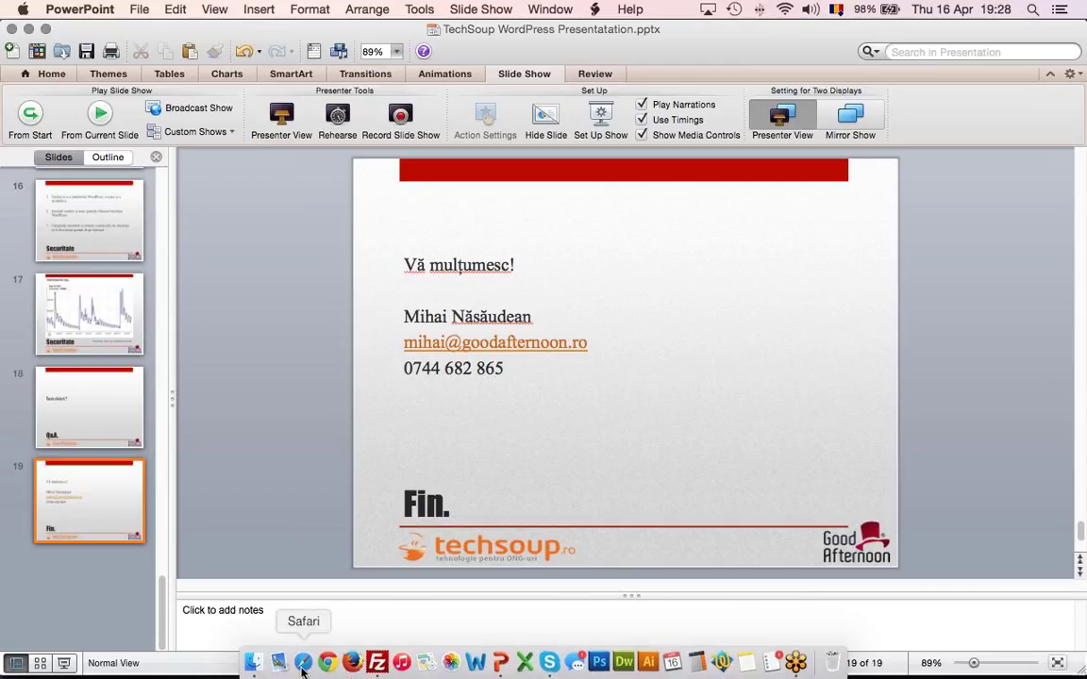
click(302, 665)
click(602, 35)
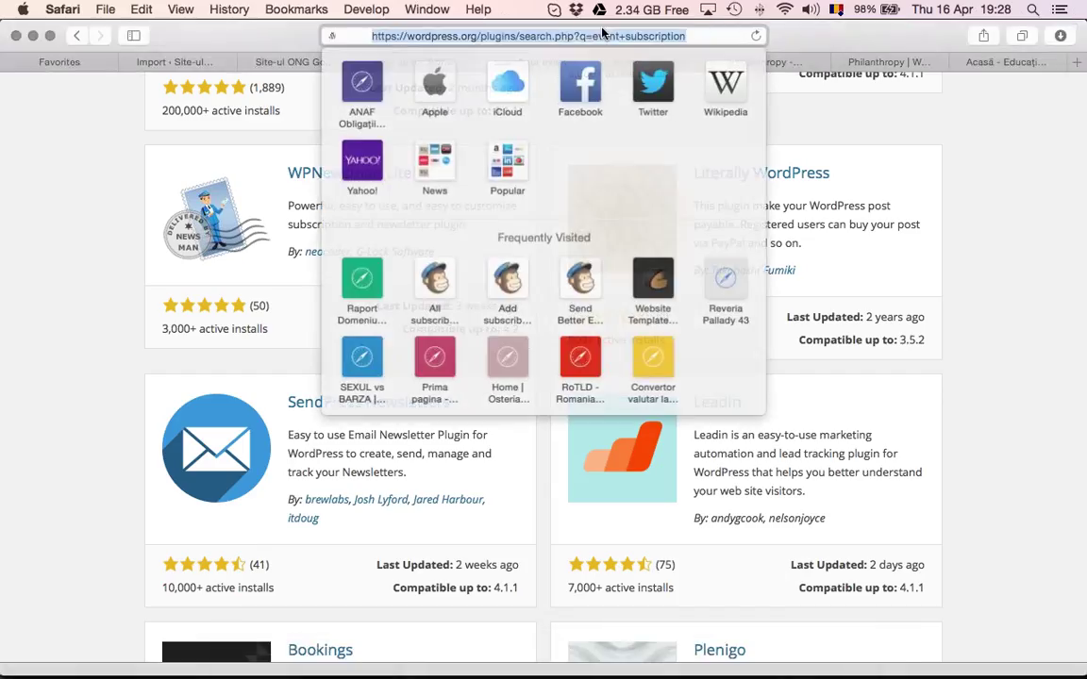
Go to sexulvsbarza.ro and open its Susține-ne! donation page
key(BackSpace)
text(sexul)
key(Return)
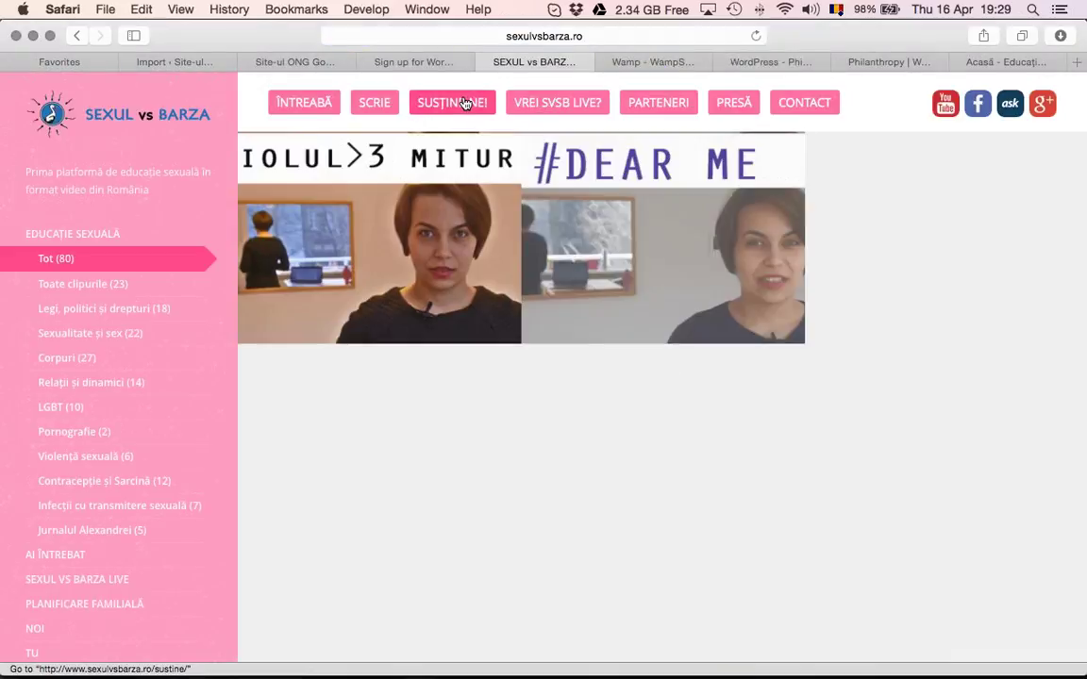
click(465, 103)
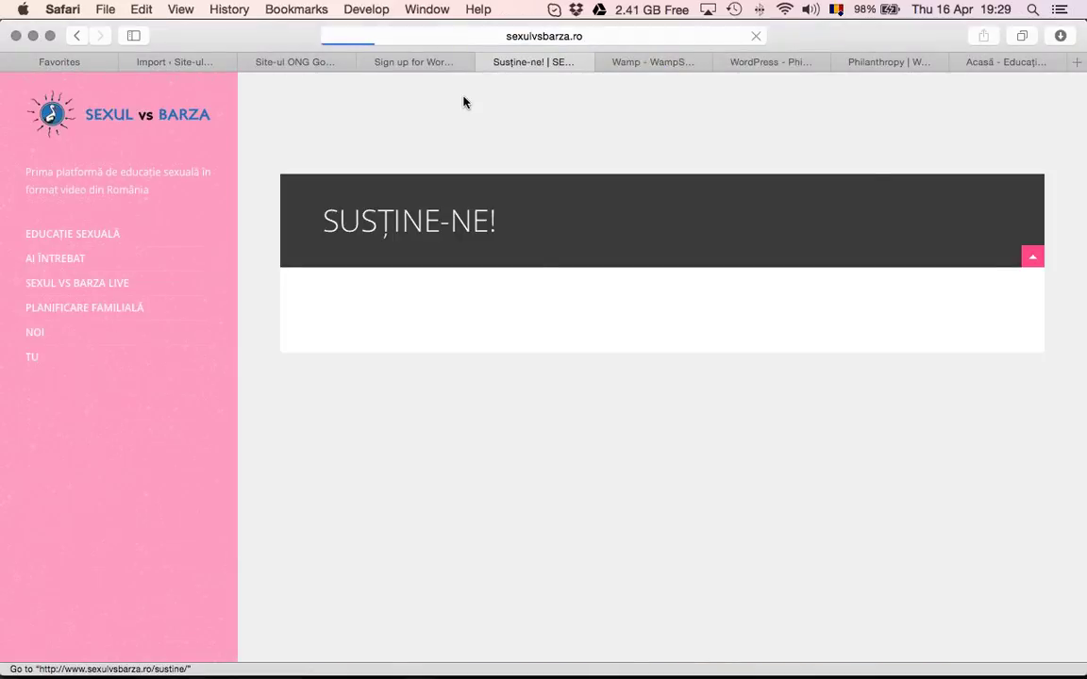
Pick the 500 lei donation amount and proceed with Donează
scroll(534, 269, down, 3)
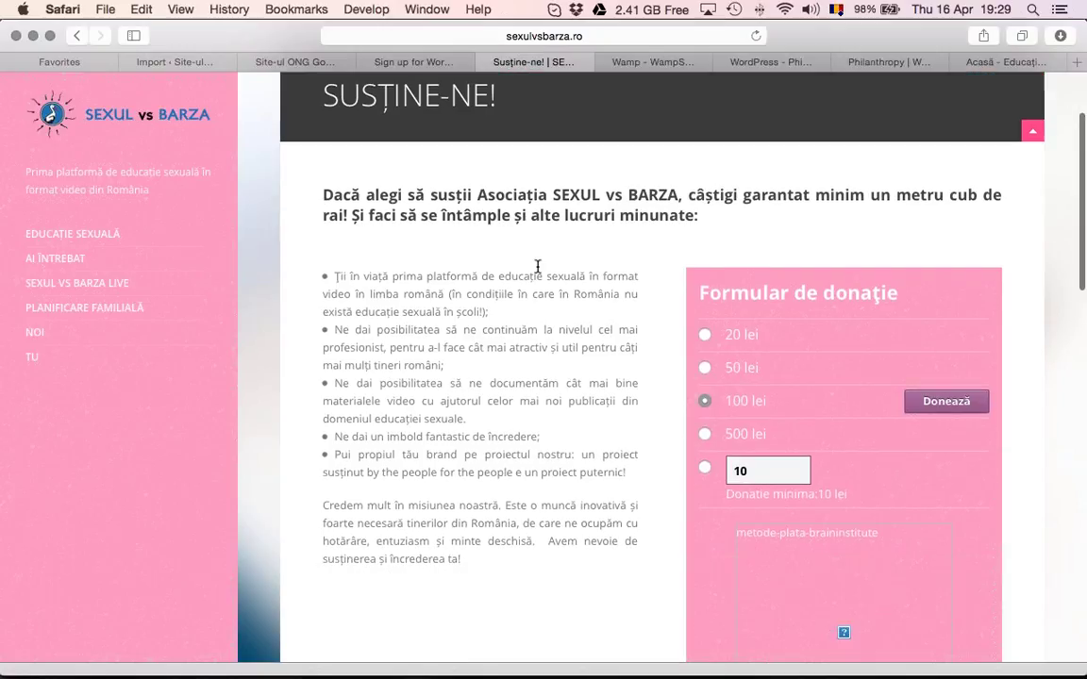
scroll(537, 267, down, 1)
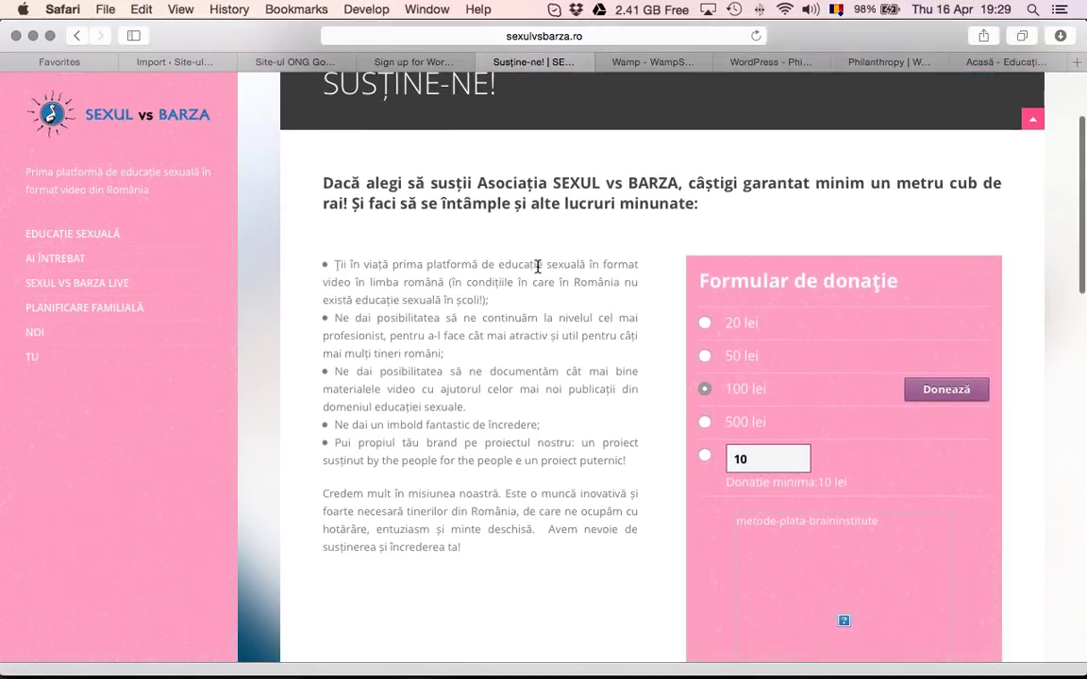
scroll(538, 267, down, 2)
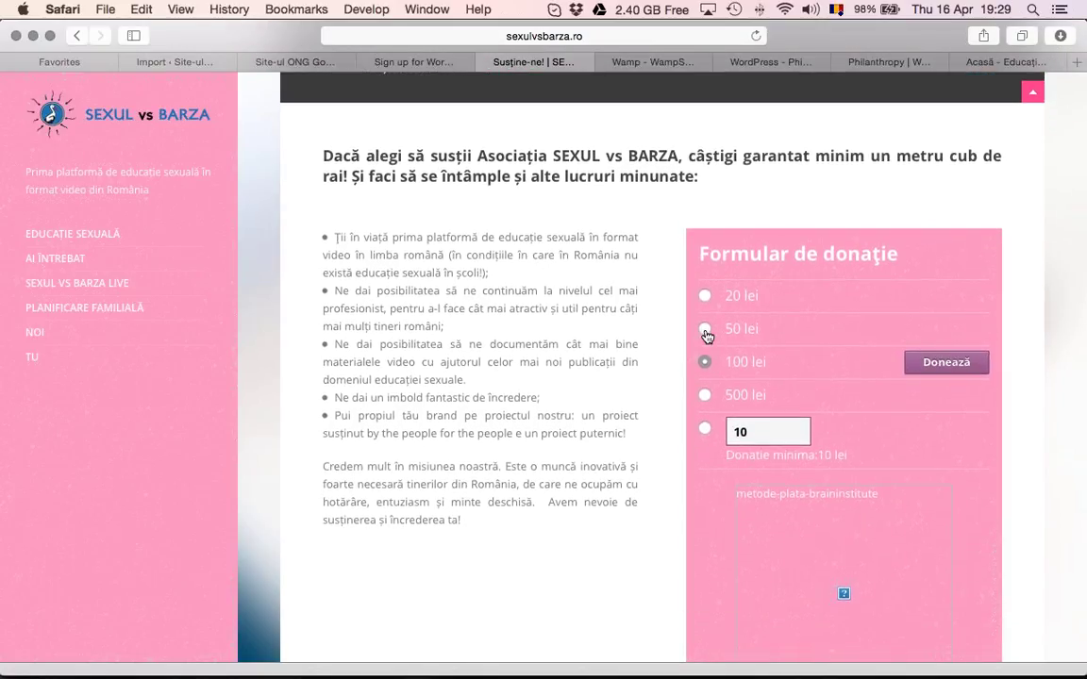
click(705, 329)
click(705, 395)
click(944, 397)
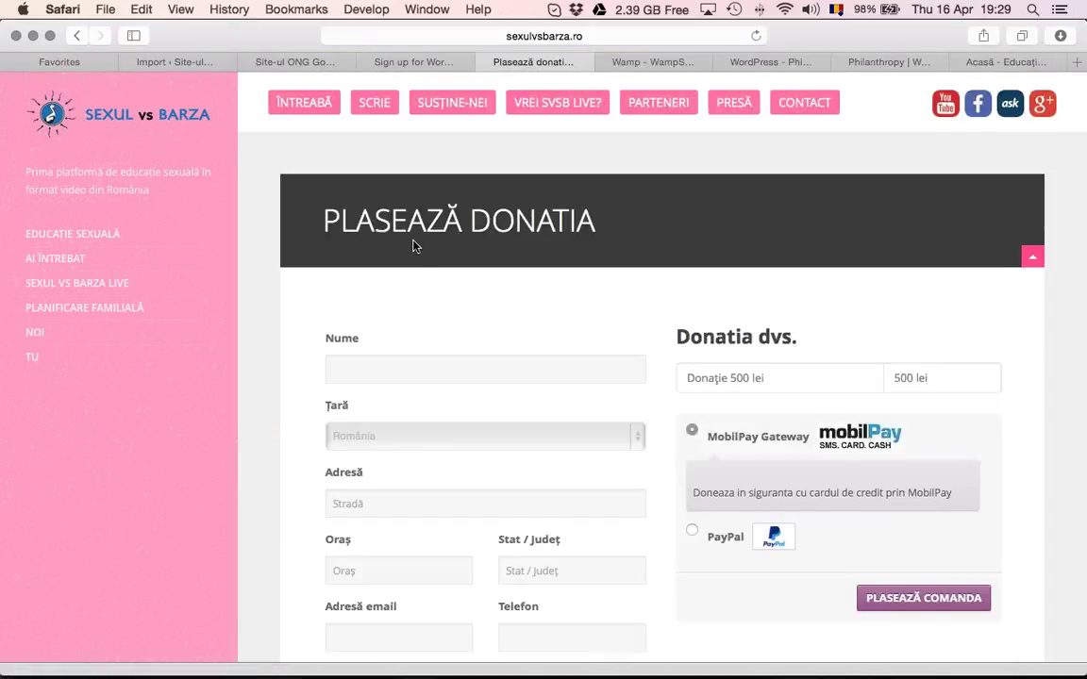
Review the checkout form's donor fields and settle on MobilPay Gateway as the payment method
scroll(414, 245, down, 1)
scroll(414, 245, down, 3)
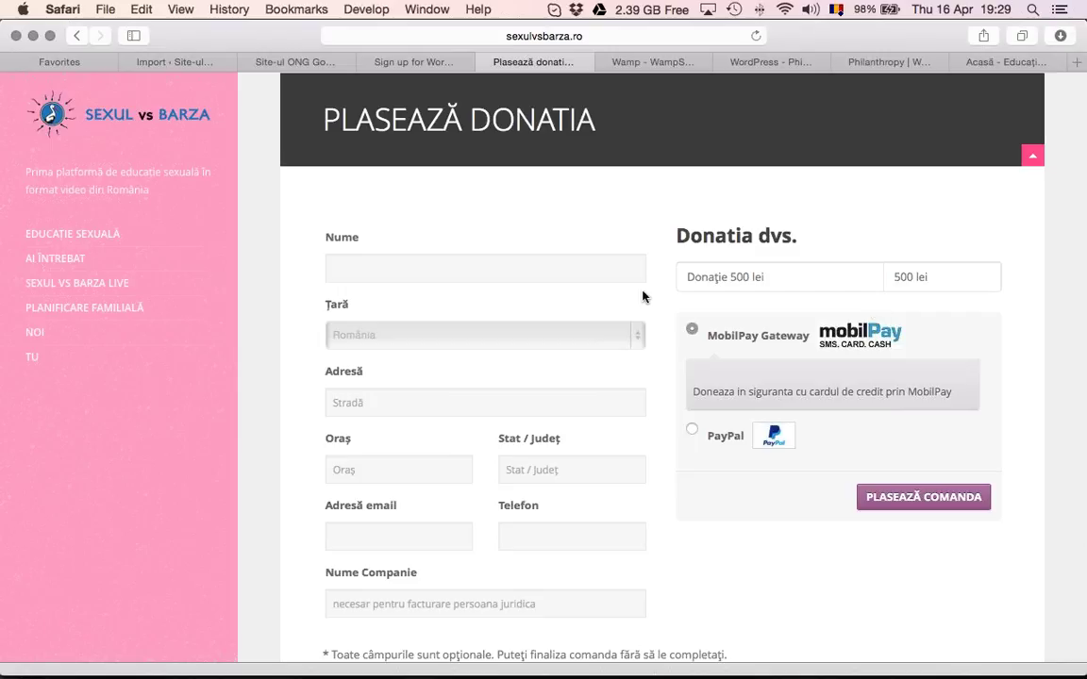
scroll(639, 277, down, 1)
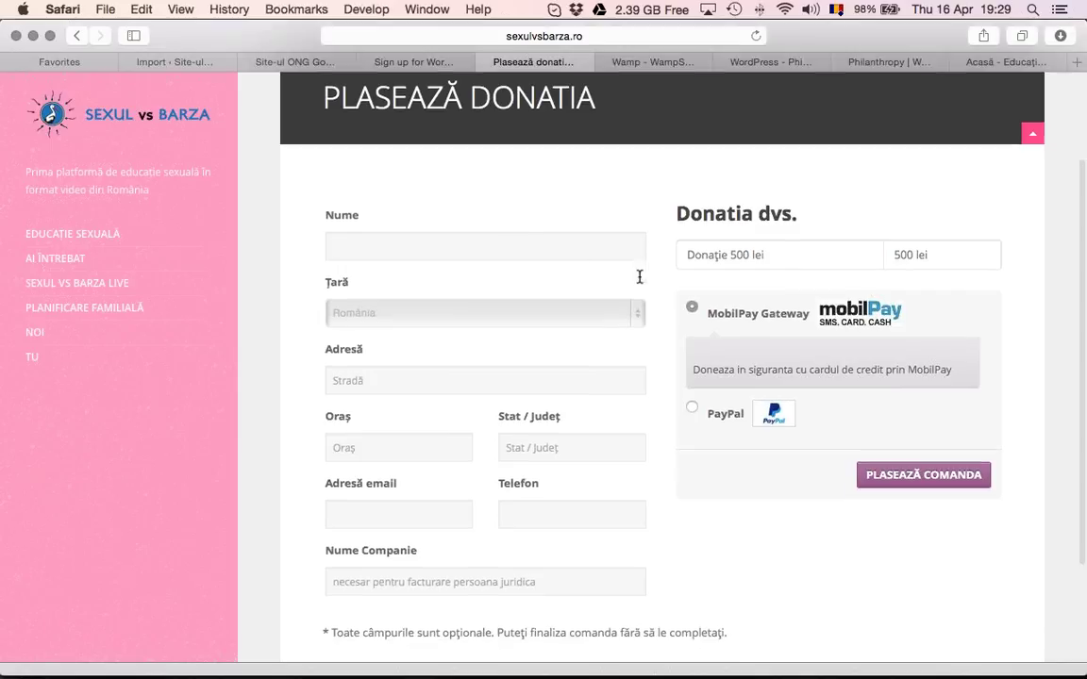
scroll(639, 277, down, 3)
scroll(637, 283, up, 3)
click(492, 231)
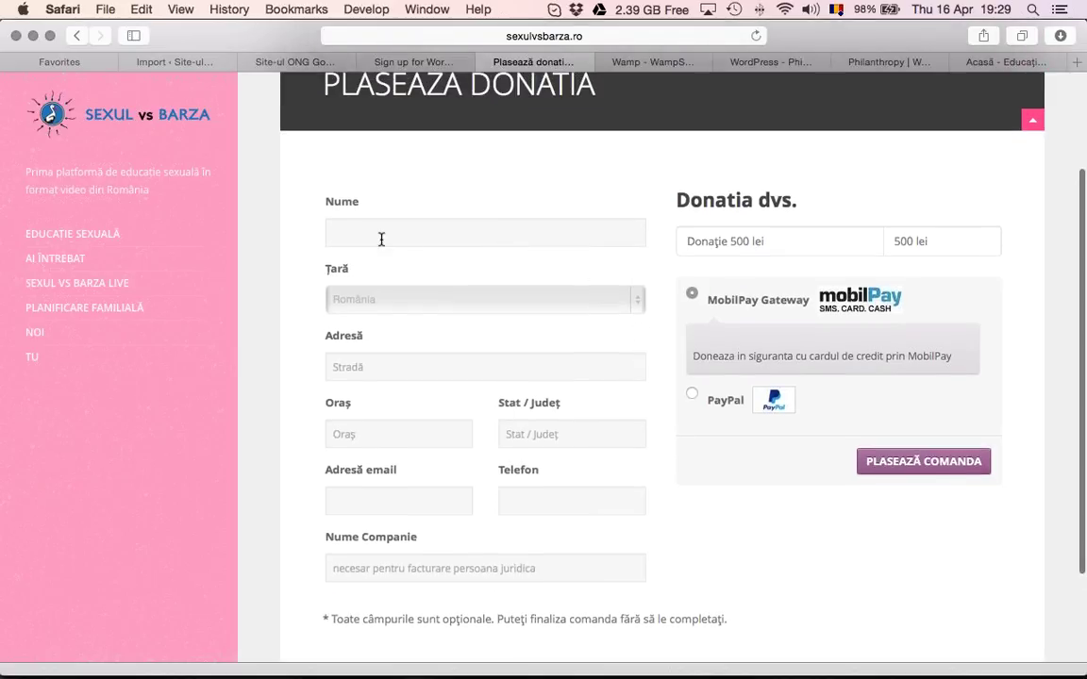
click(381, 366)
click(705, 396)
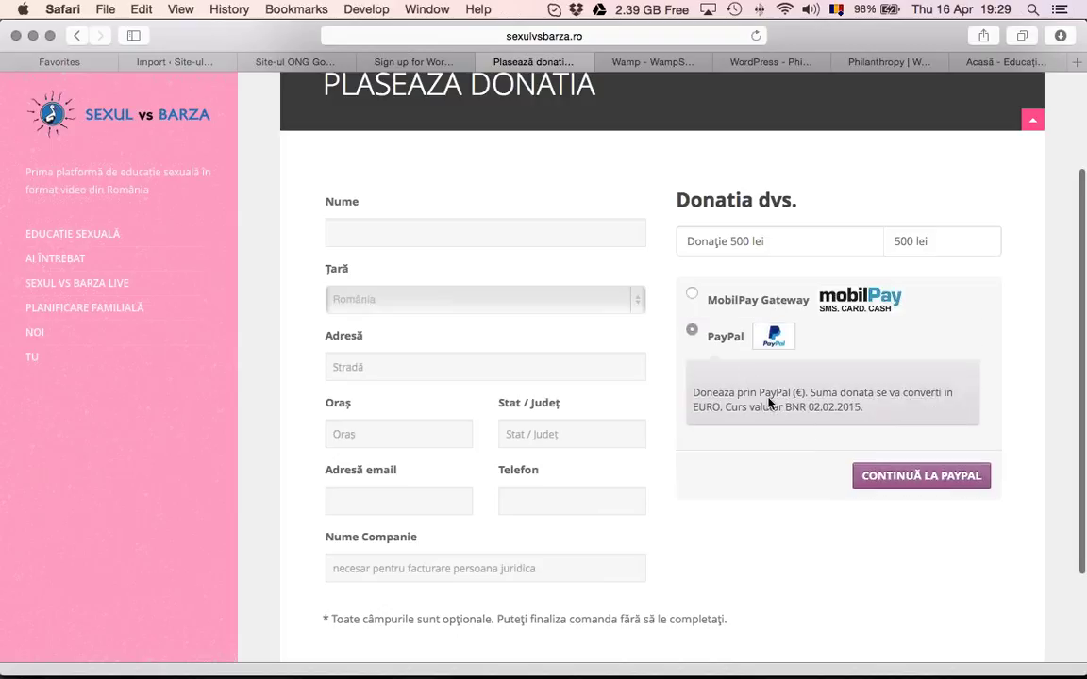
click(693, 295)
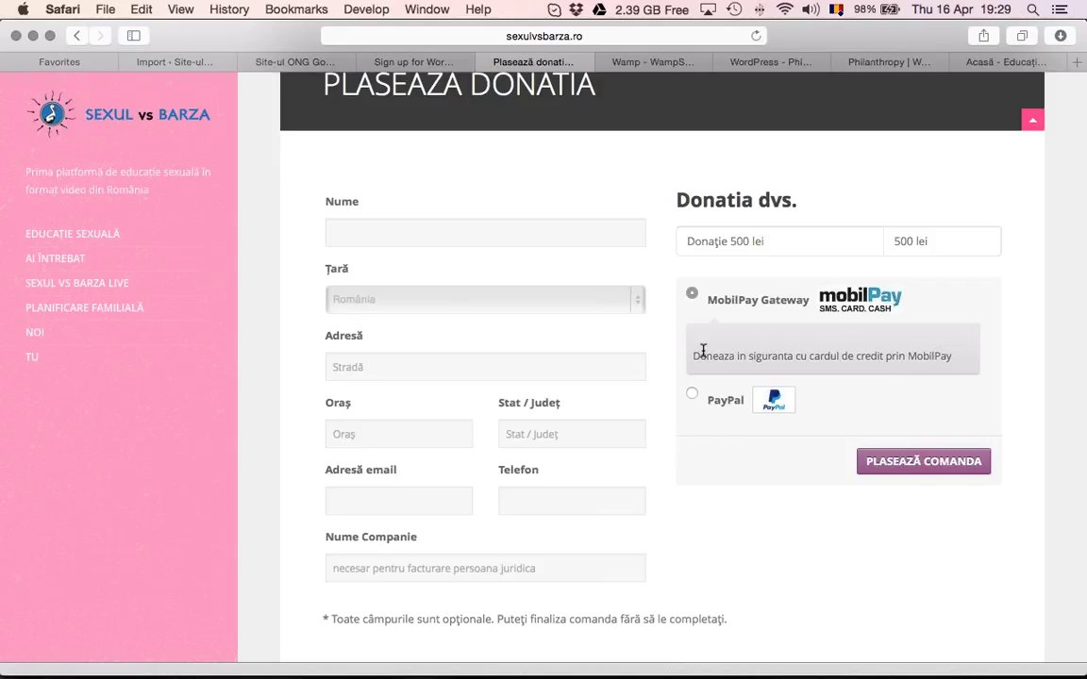